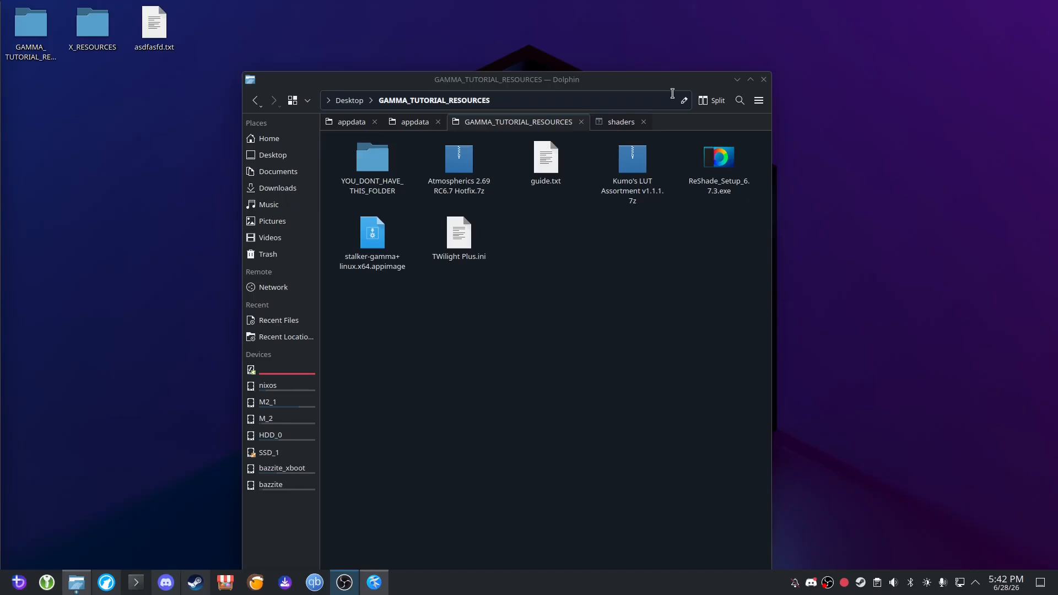
Look over the GAMMA_TUTORIAL_RESOURCES files and check the archive inside YOU_DONT_HAVE_THIS_FOLDER, returning to the parent folder.
left_click(673, 234)
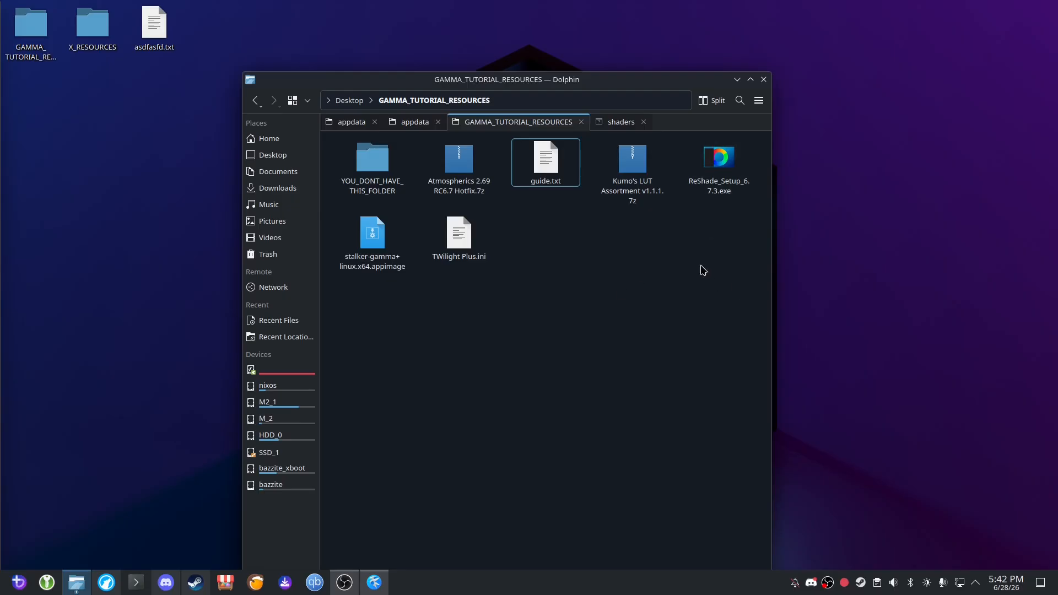
left_click_drag(736, 294, 527, 223)
left_click_drag(772, 291, 797, 252)
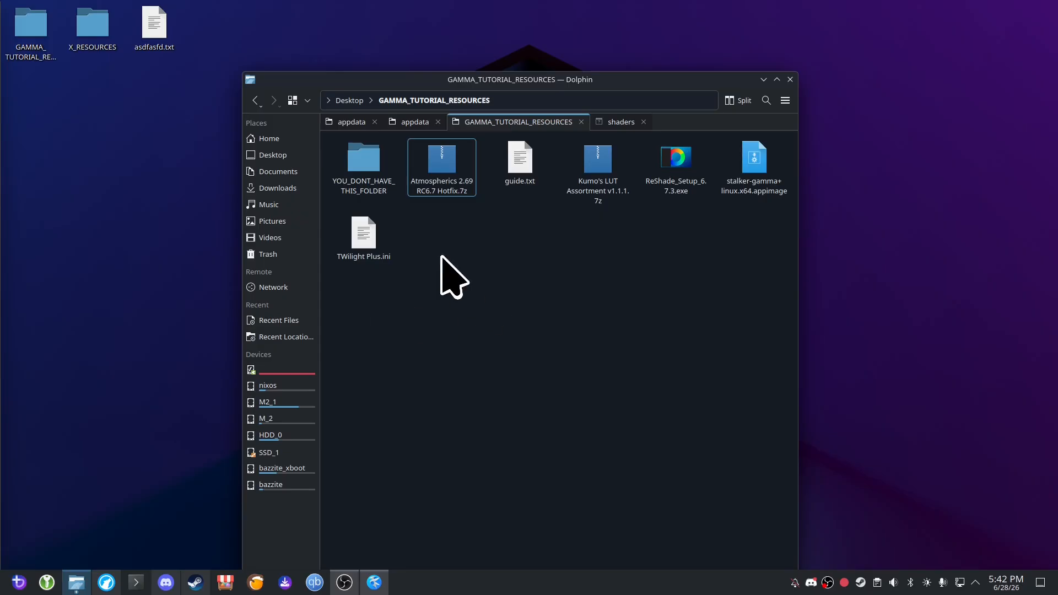
double_click(377, 190)
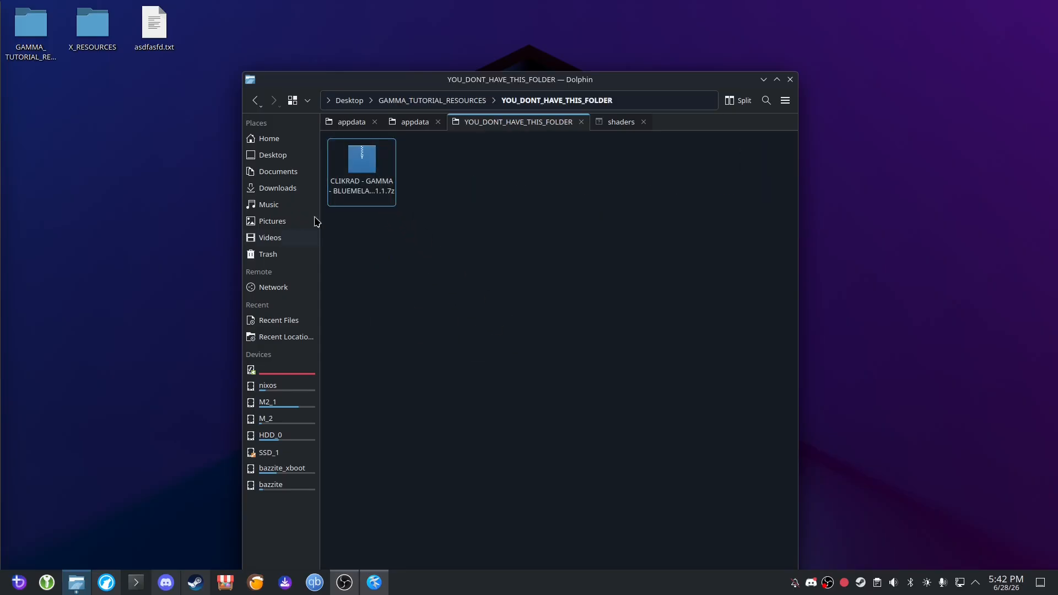
left_click(364, 196)
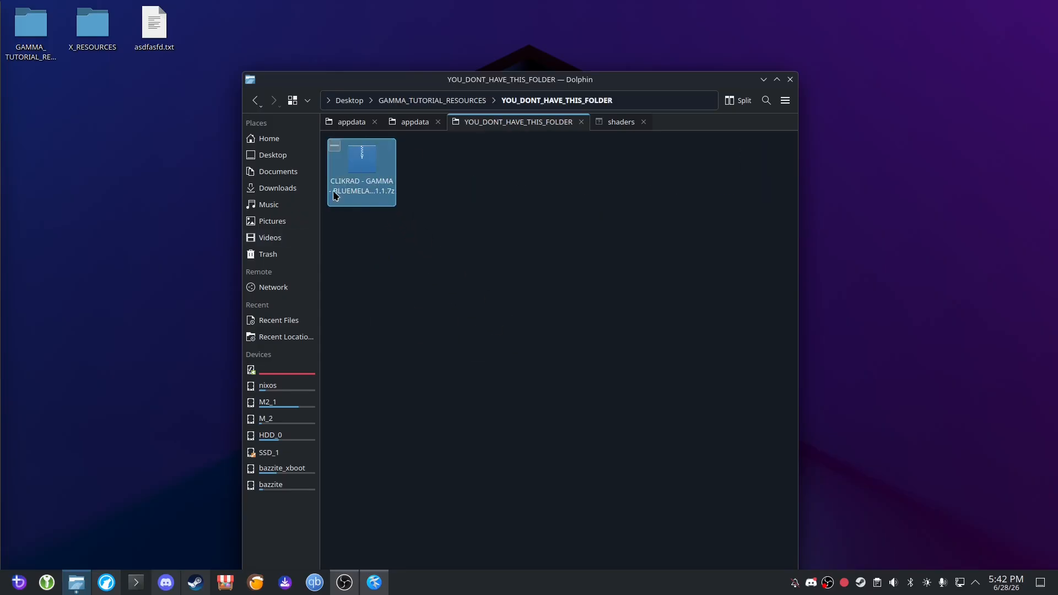
left_click(255, 100)
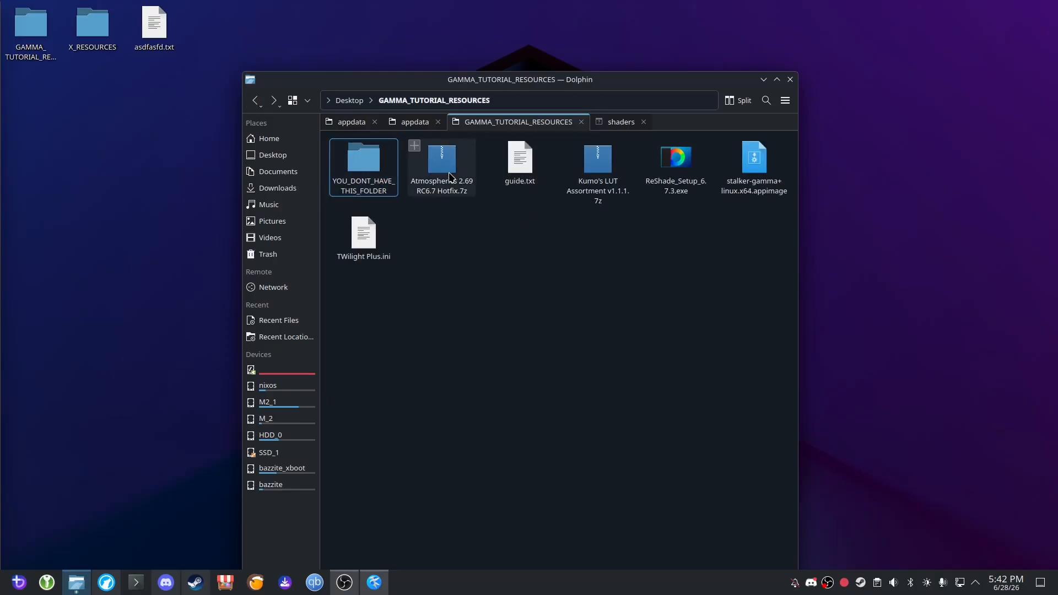
left_click(386, 242)
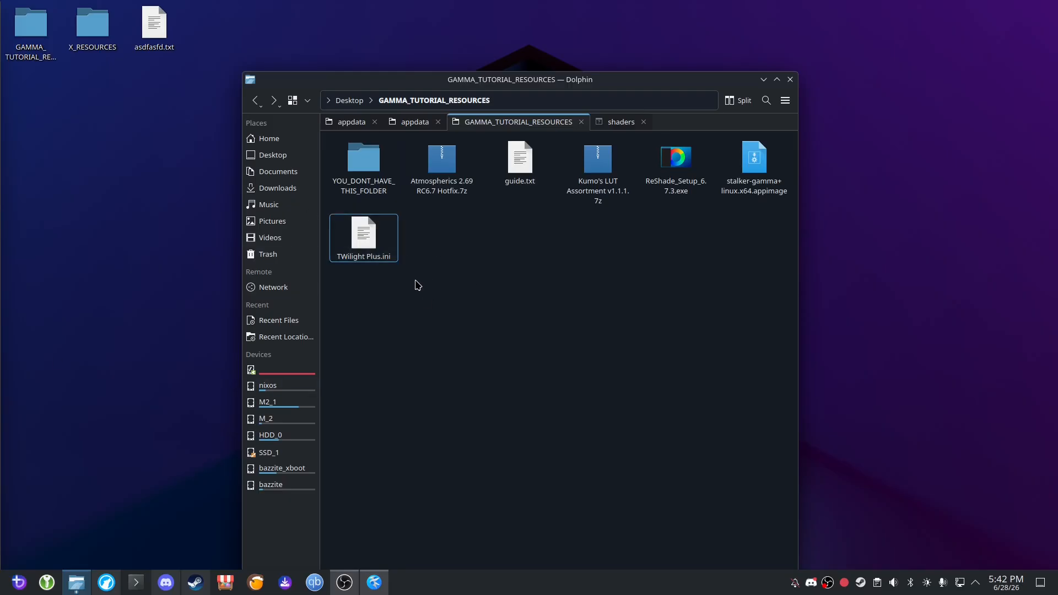
Switch to Discord and view the STALKER G.A.M.M.A. and S.T.A.L.K.E.R.: Anomaly servers, returning to the CLIKRAD GROUP server.
left_click(171, 588)
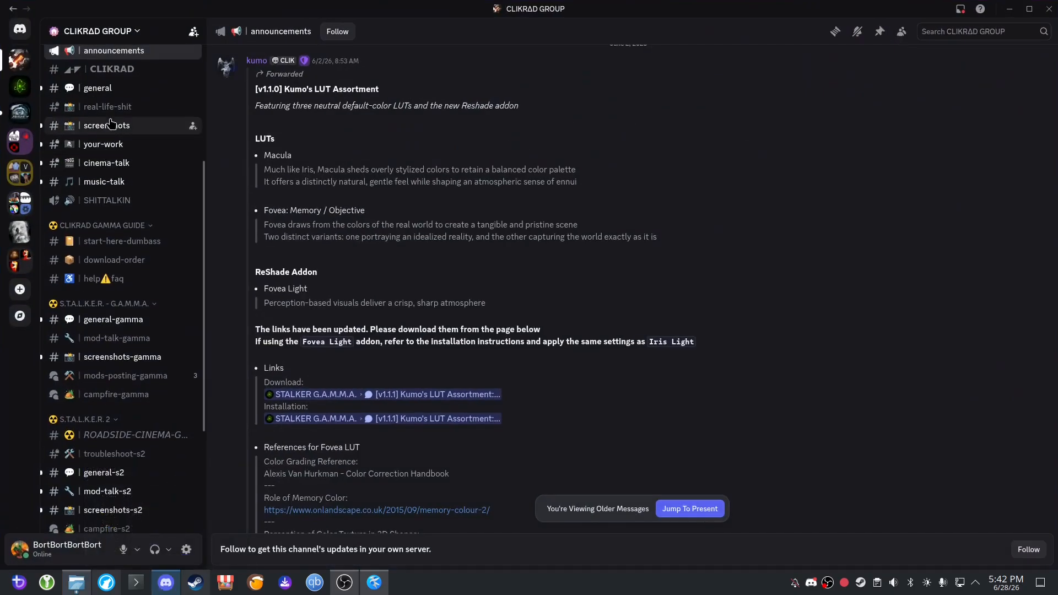
scroll(138, 116, "up", 3)
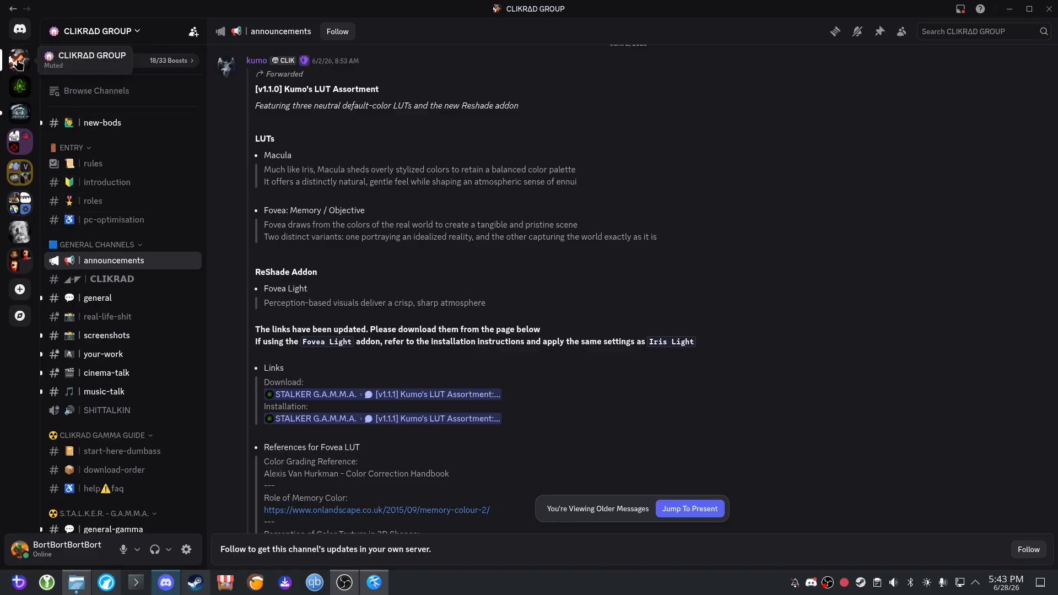
left_click(20, 87)
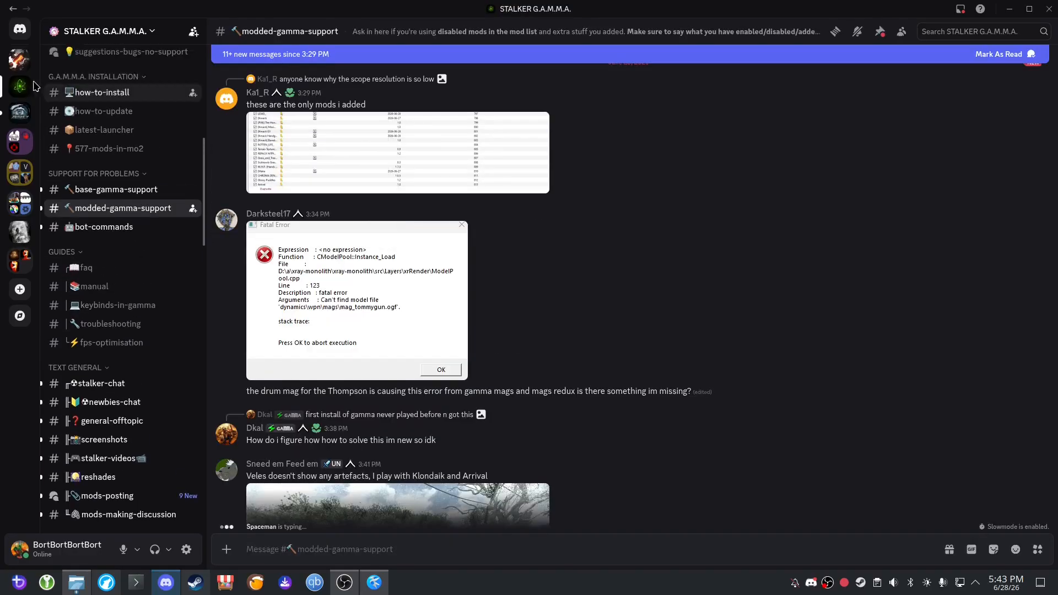
left_click(21, 111)
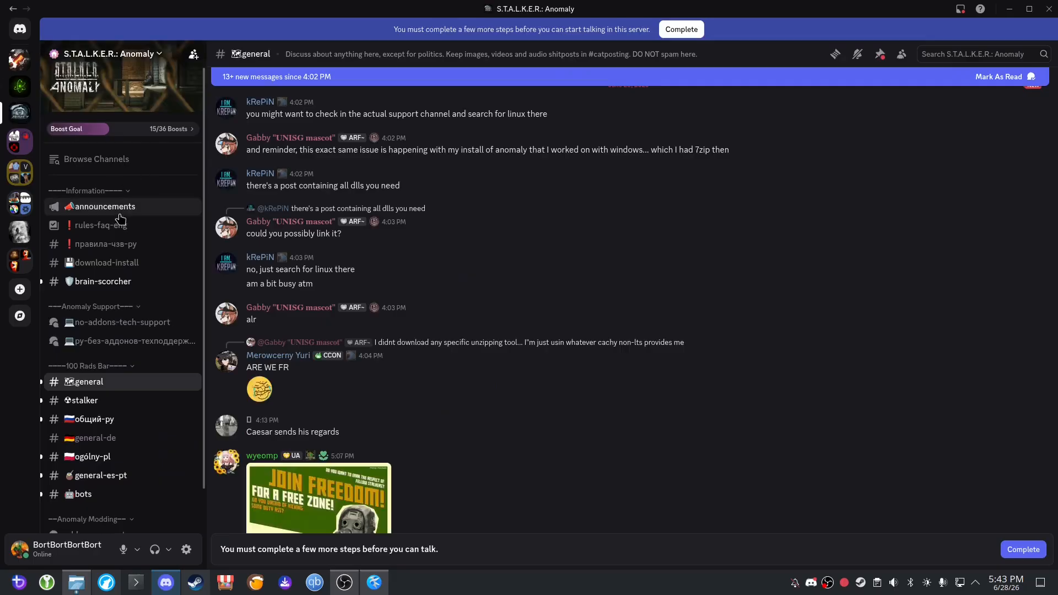
left_click(20, 58)
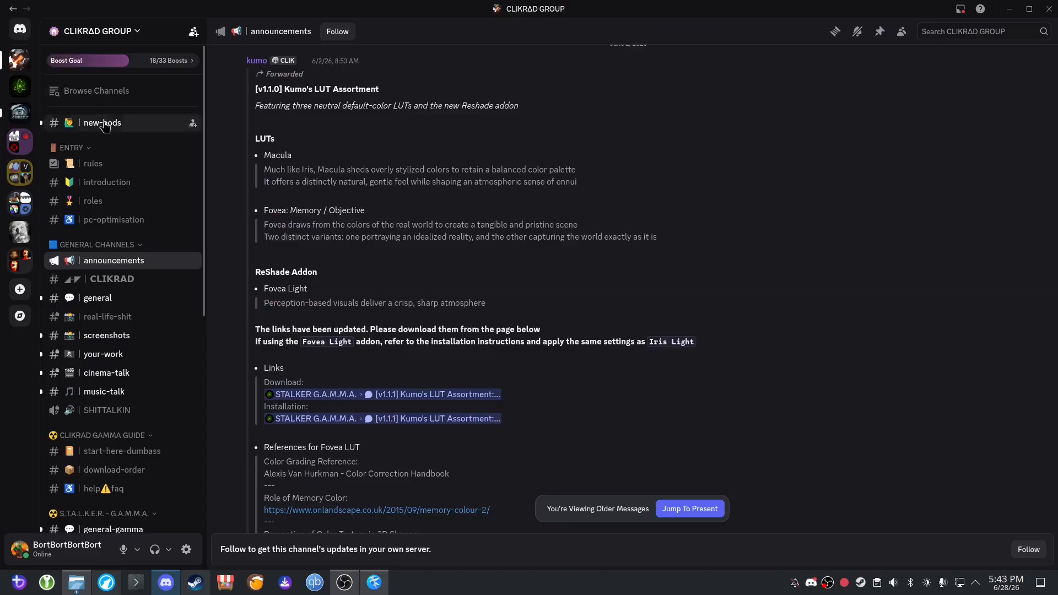
Read the "I don't have access to the links!" solution in the help-faq channel, highlighting the paragraph on the Newcomer role.
left_click(128, 356)
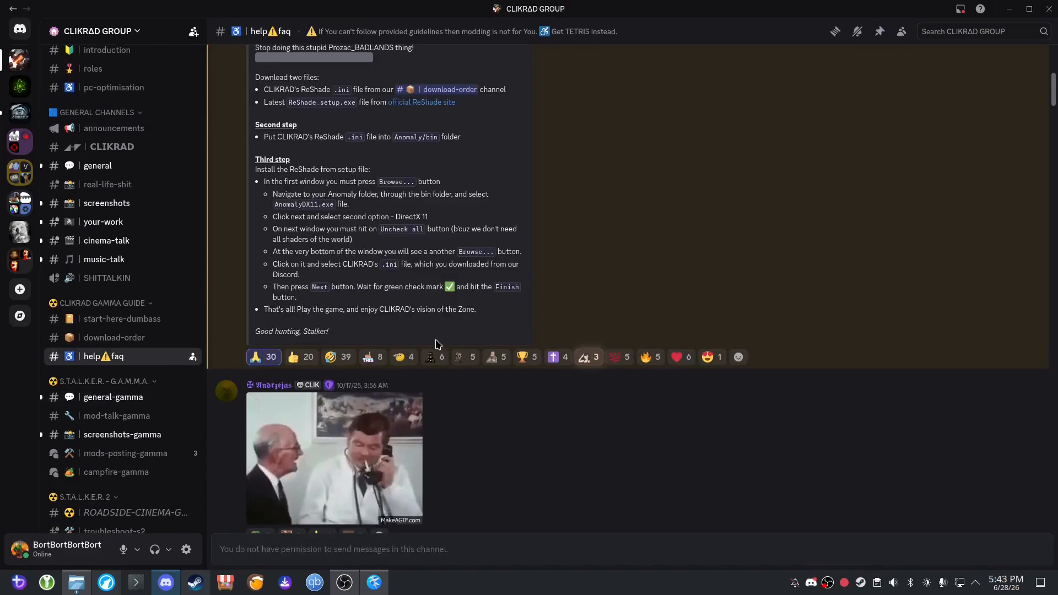
scroll(648, 260, "down", 20)
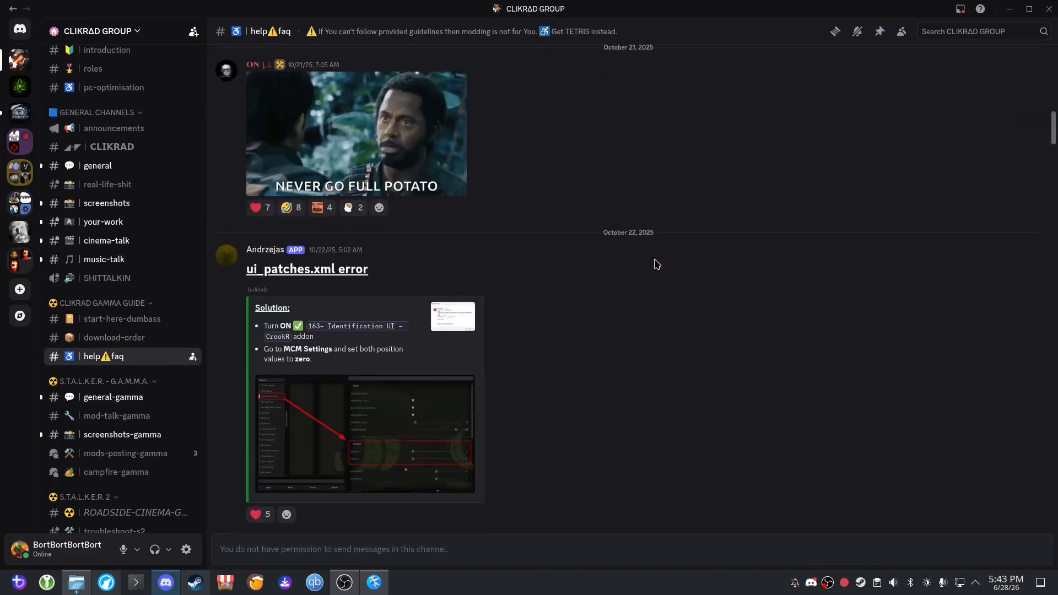
scroll(599, 266, "up", 4)
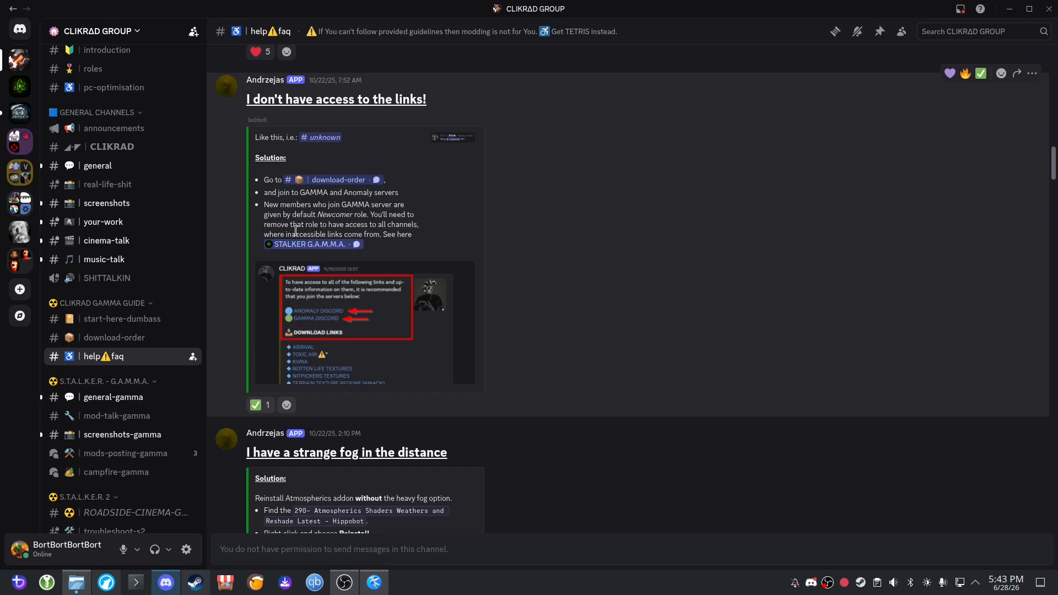
left_click_drag(265, 207, 422, 238)
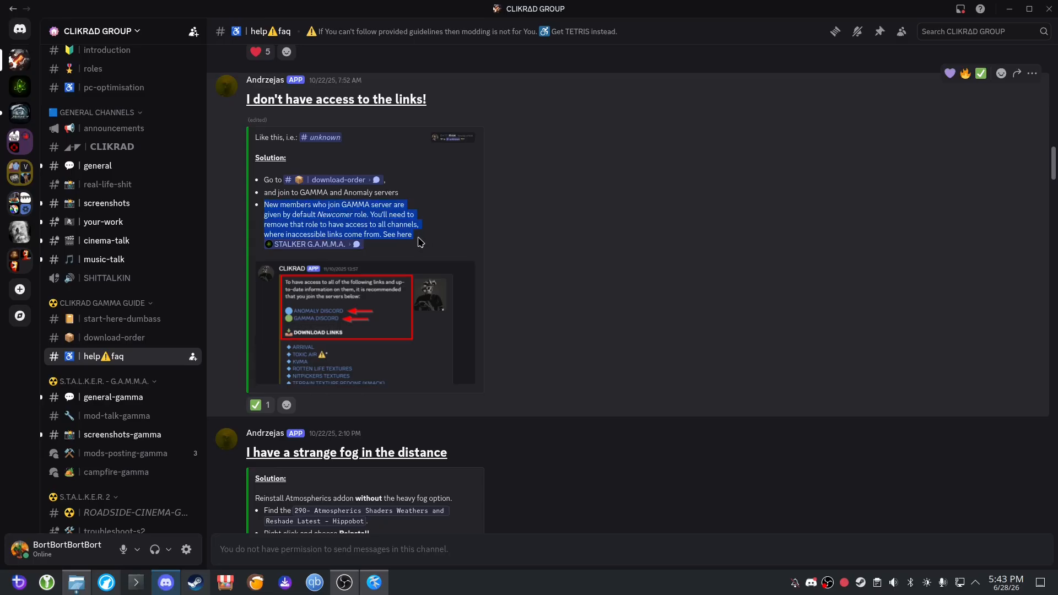
left_click(385, 237)
mouse_move(414, 237)
left_mouse_down()
mouse_move(266, 209)
mouse_move(436, 236)
mouse_move(421, 237)
left_mouse_up()
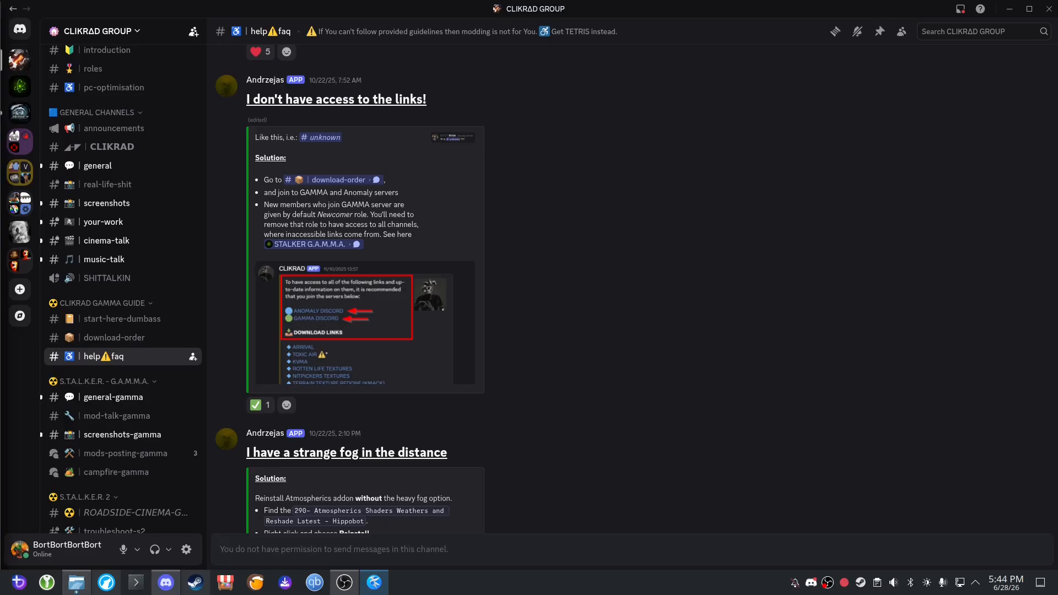
Switch to Kate and review the ReShade and Atmospherics installation instructions in guide.txt.
left_click_drag(0, 182, 708, 0)
scroll(373, 343, "down", 4)
scroll(373, 343, "down", 3)
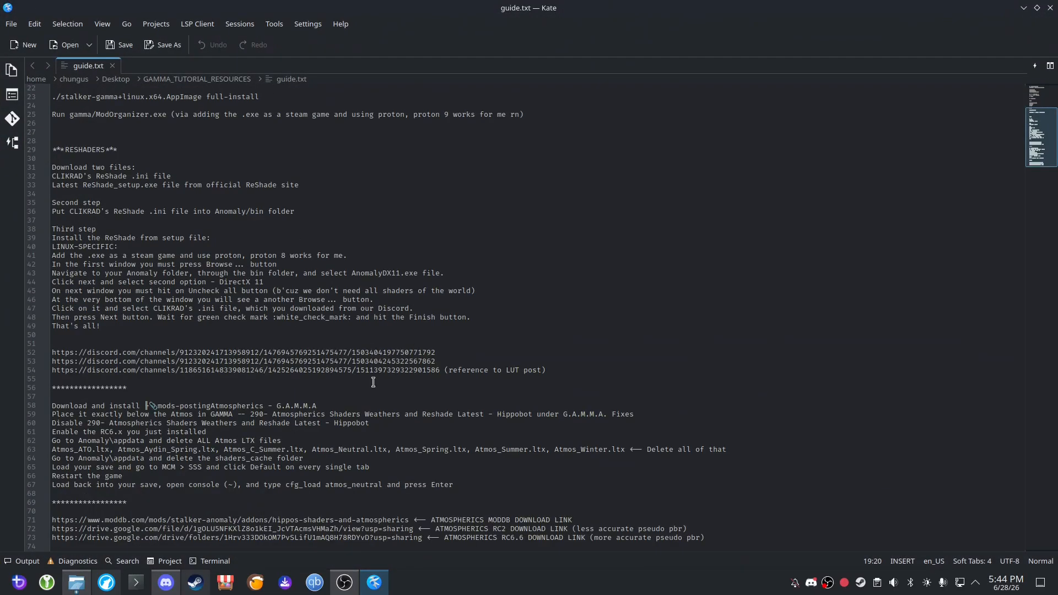
scroll(373, 382, "up", 3)
scroll(373, 381, "down", 3)
left_click_drag(381, 26, 0, 2)
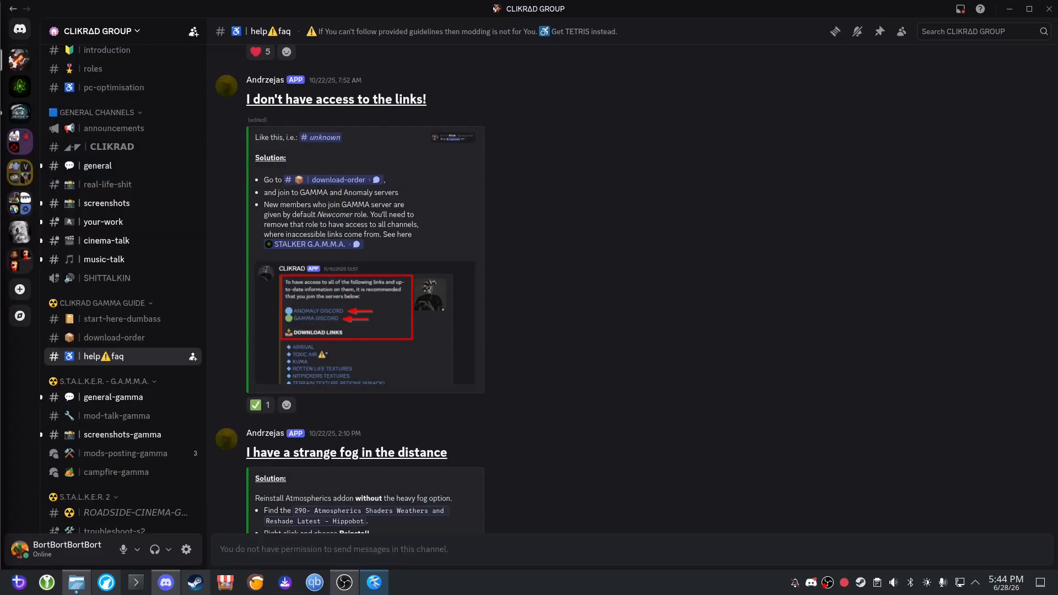
Revisit the S.T.A.L.K.E.R.: Anomaly server in Discord and return to the CLIKRAD GROUP server.
scroll(110, 220, "up", 3)
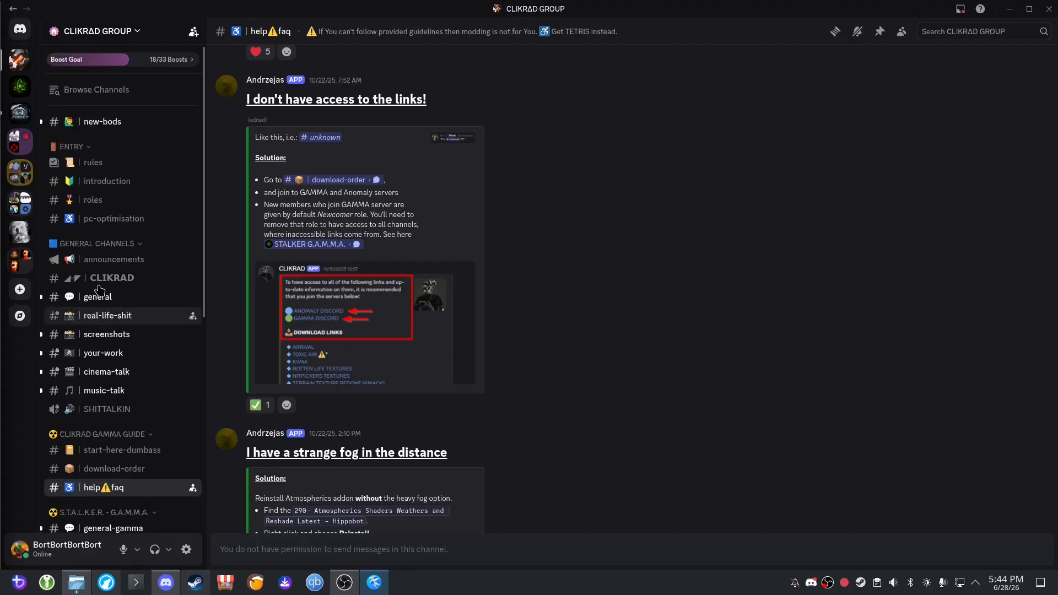
left_click(20, 112)
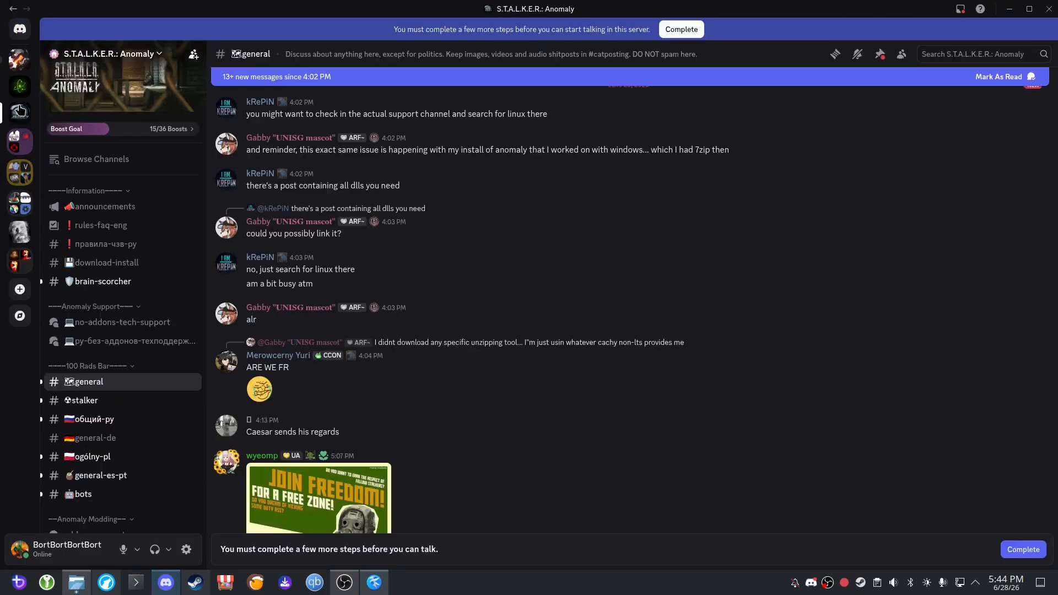
left_click(22, 65)
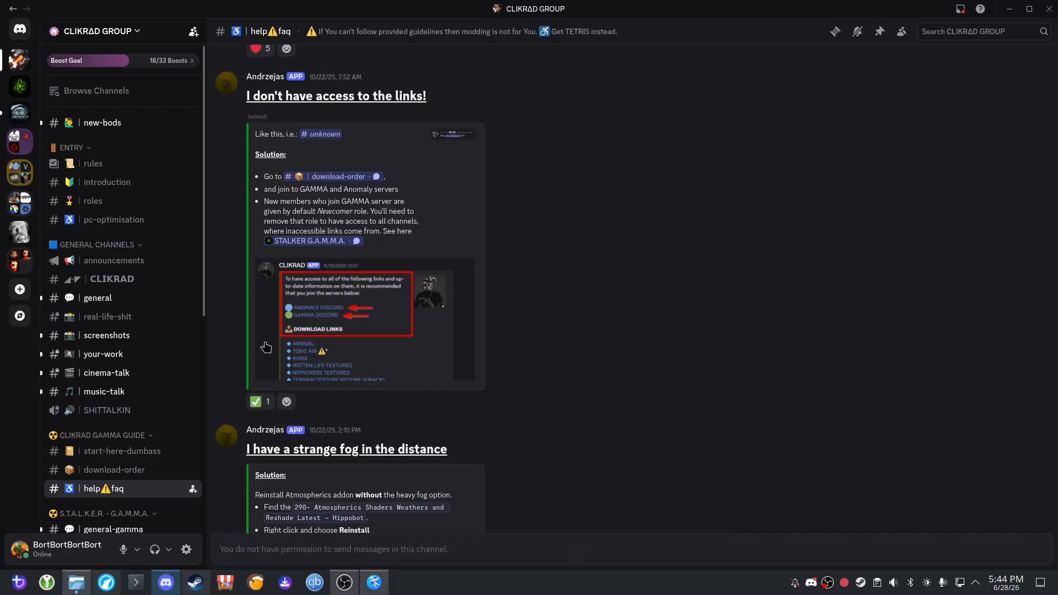
Clear the Konsole terminal's output with the clear command.
type("c")
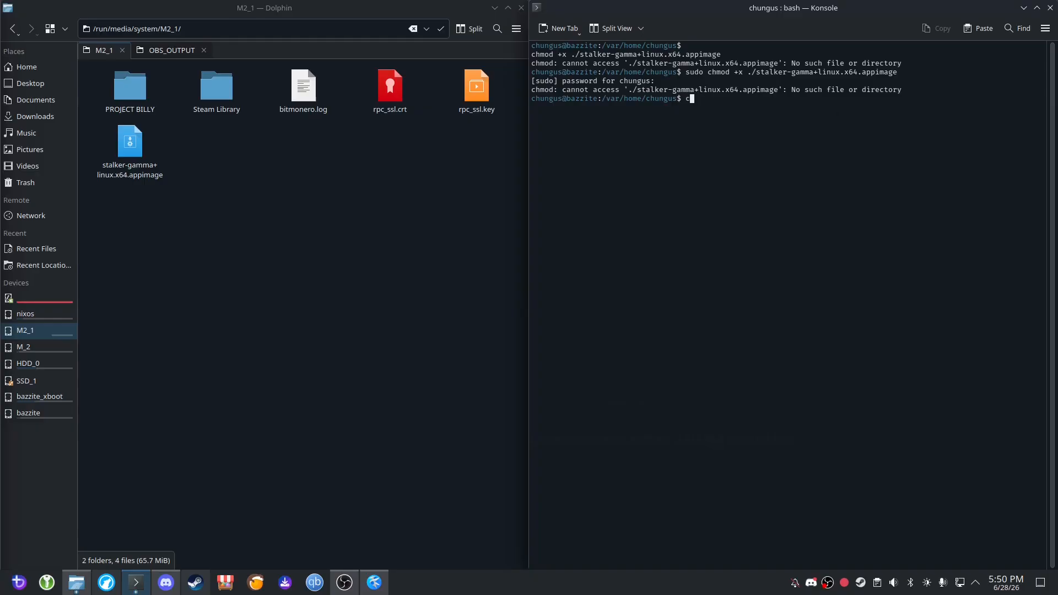
type("lear")
key("Return")
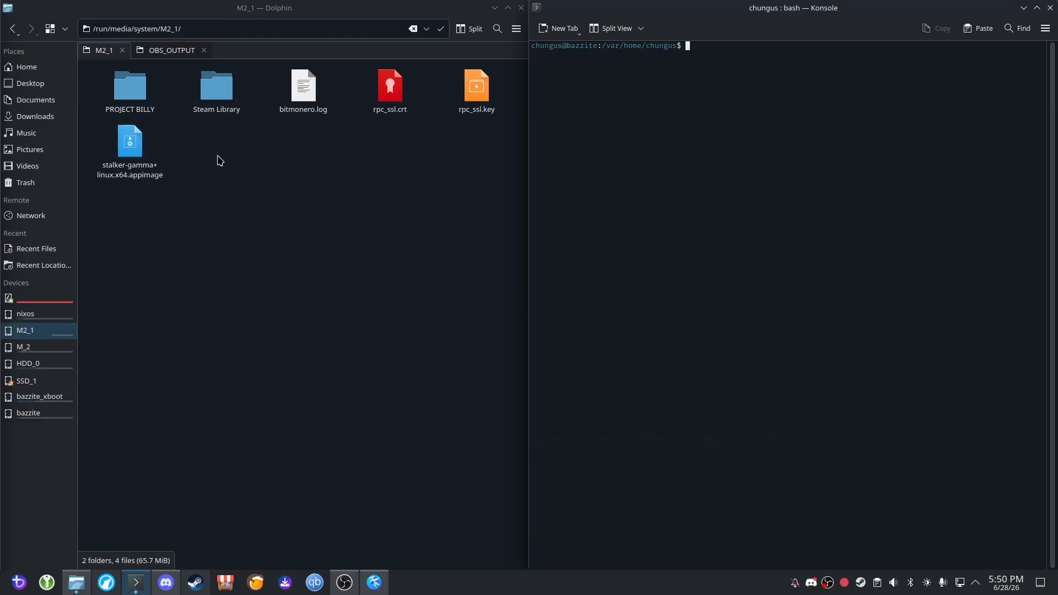
Check the stalker-gamma AppImage in the GAMMA_TUTORIAL_RESOURCES folder and return to the M2_1 drive in Dolphin.
left_click(13, 29)
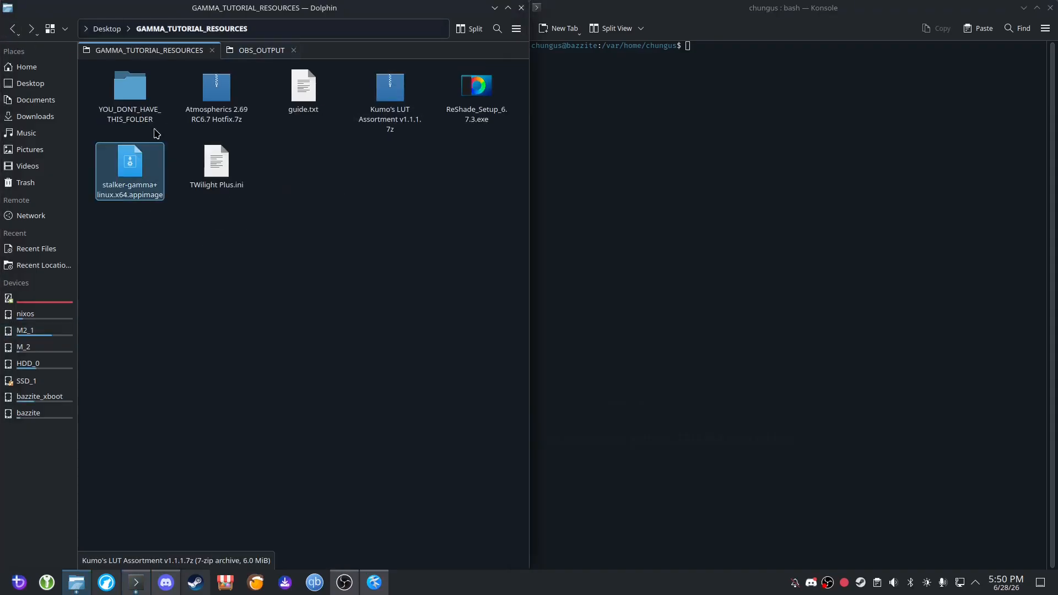
left_click(436, 226)
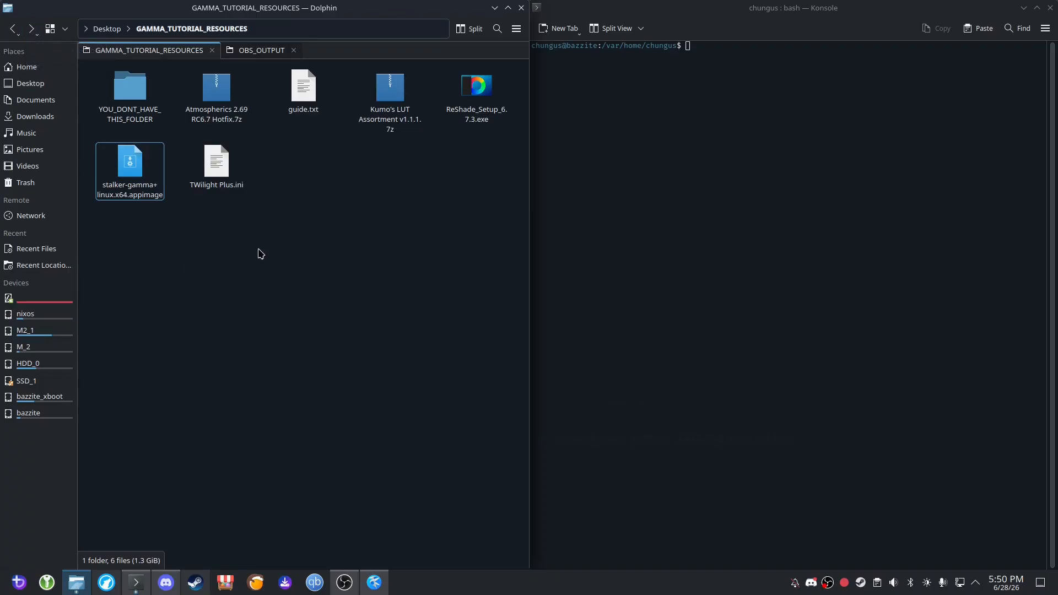
left_click(30, 31)
left_click(131, 160)
left_click(31, 29)
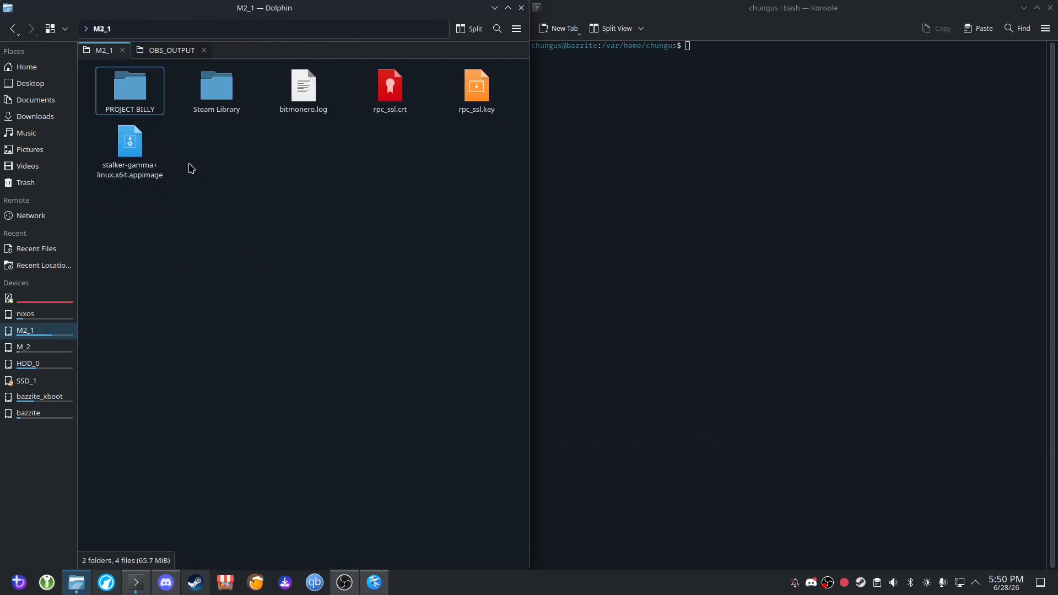
Copy the M2_1 drive's path from Dolphin and change the terminal's working directory to /run/media/system/M2_1/ with cd.
left_click(186, 31)
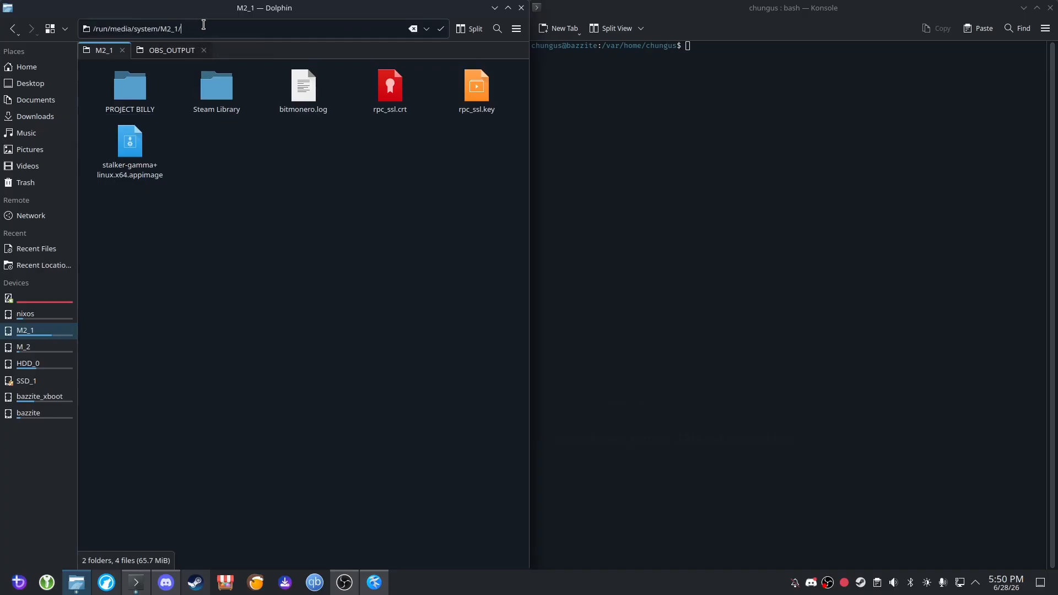
key("ctrl+a")
left_click(238, 175)
left_click(760, 140)
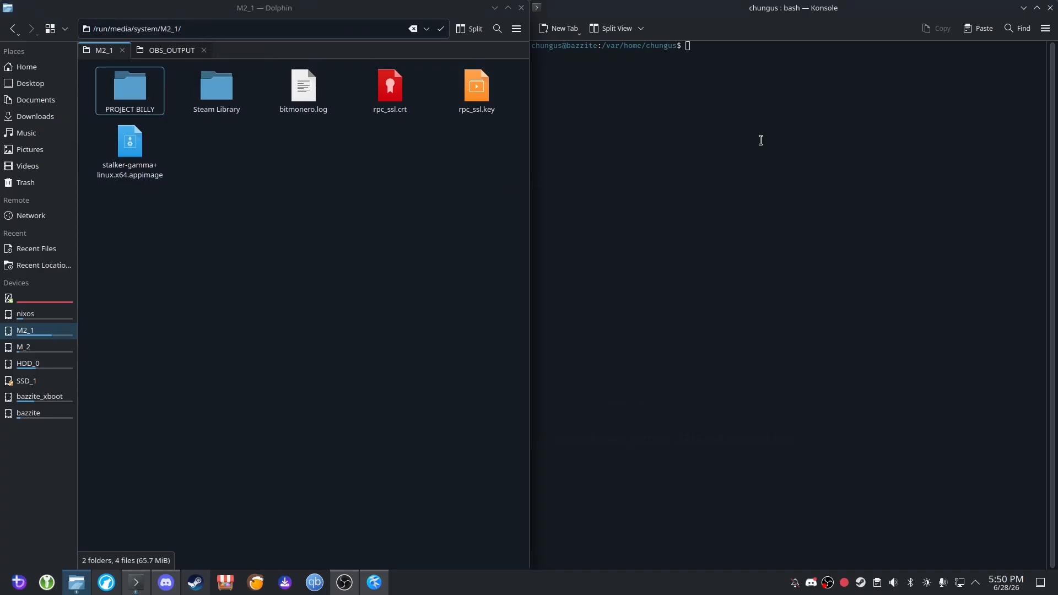
type("cd")
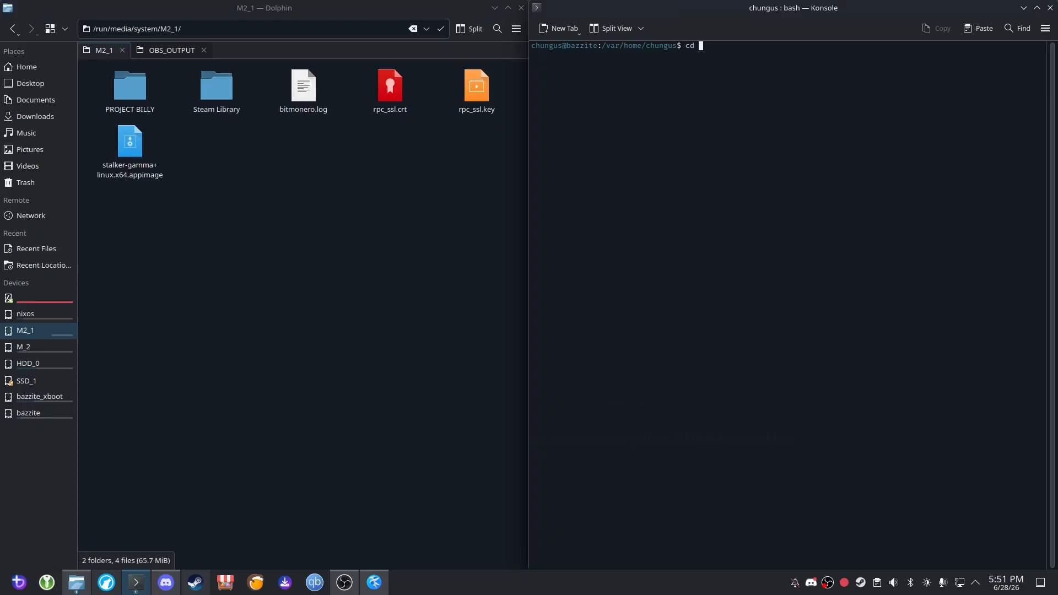
type("/run/media/system/M2_1/")
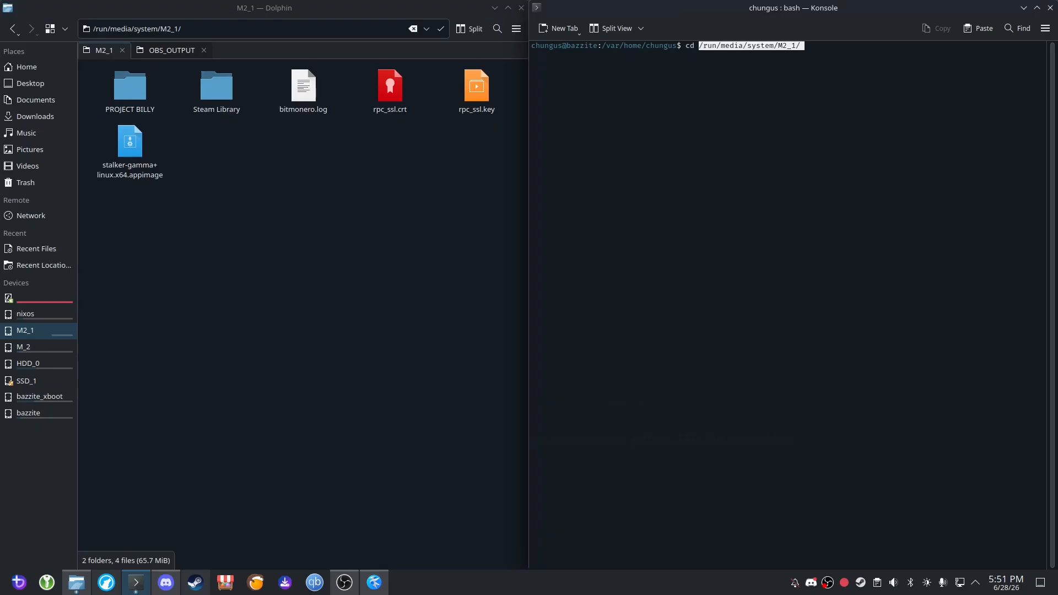
key("Return")
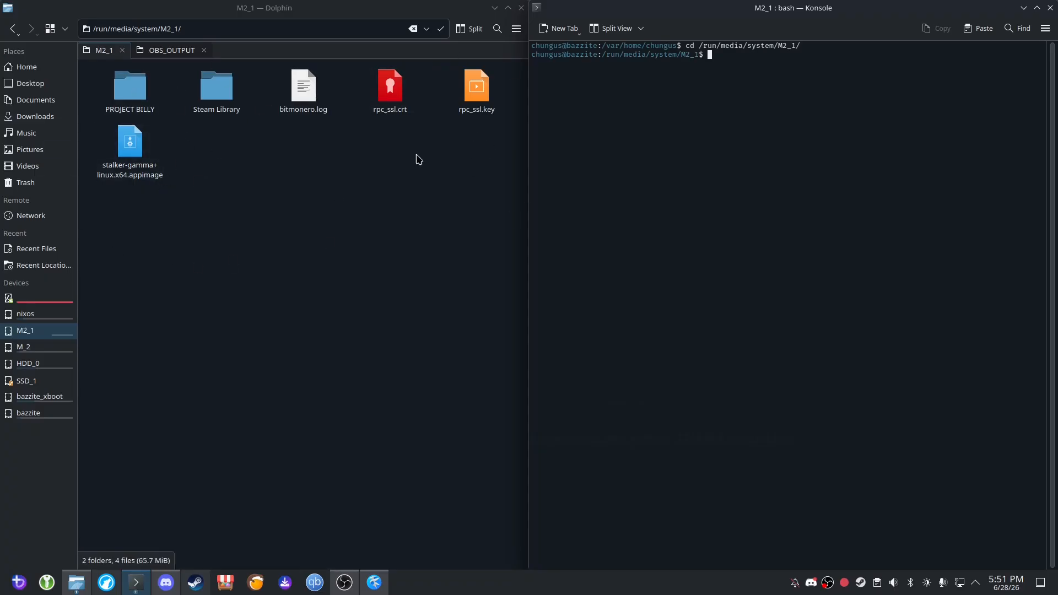
Make the AppImage on M2_1 executable by running sudo chmod +x ./stalker-gamma+linux.x64.appimage in the terminal.
left_click_drag(512, 210, 382, 154)
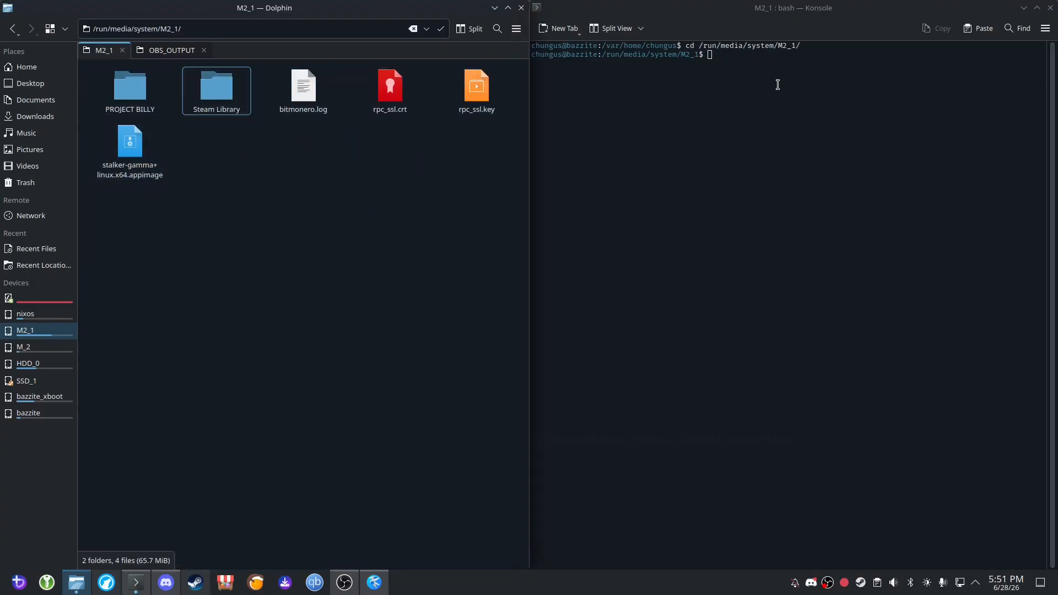
left_click(145, 152)
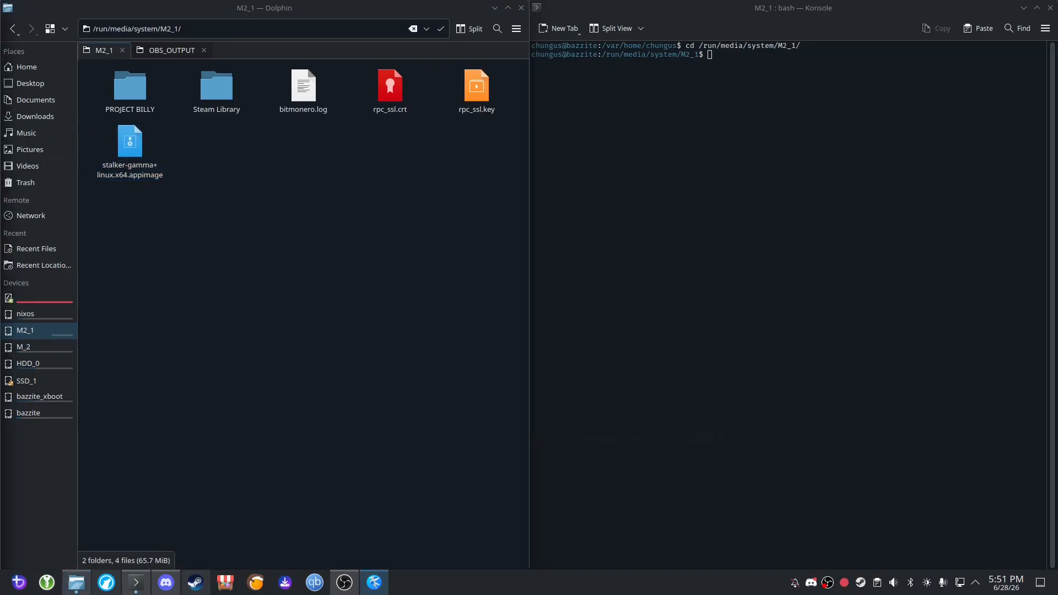
left_click(775, 111)
type("sudo")
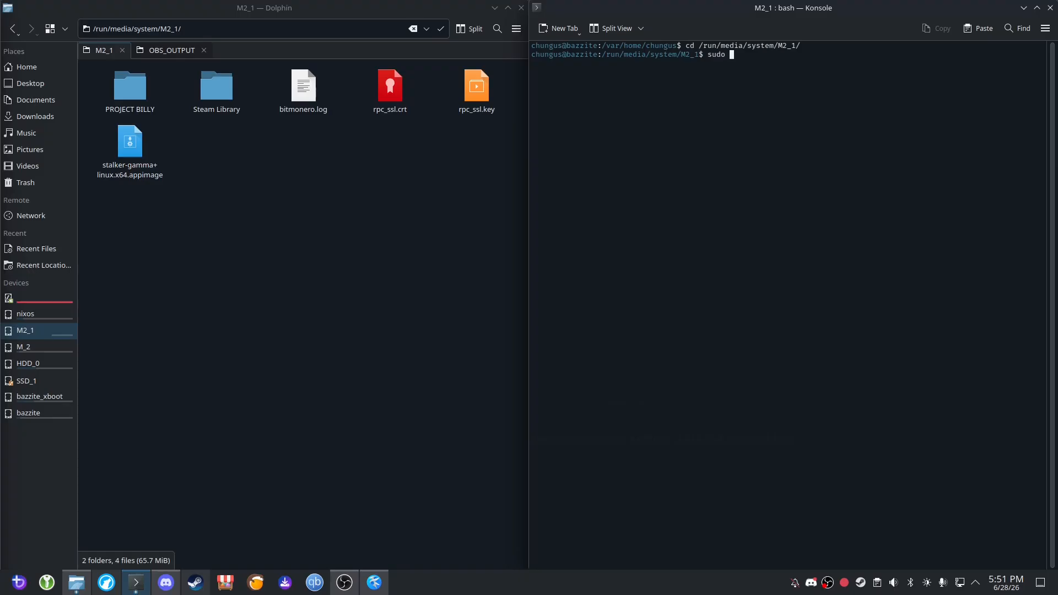
type("chmod +x ./stalker-gamma+linux.x64.appimage")
key("Return")
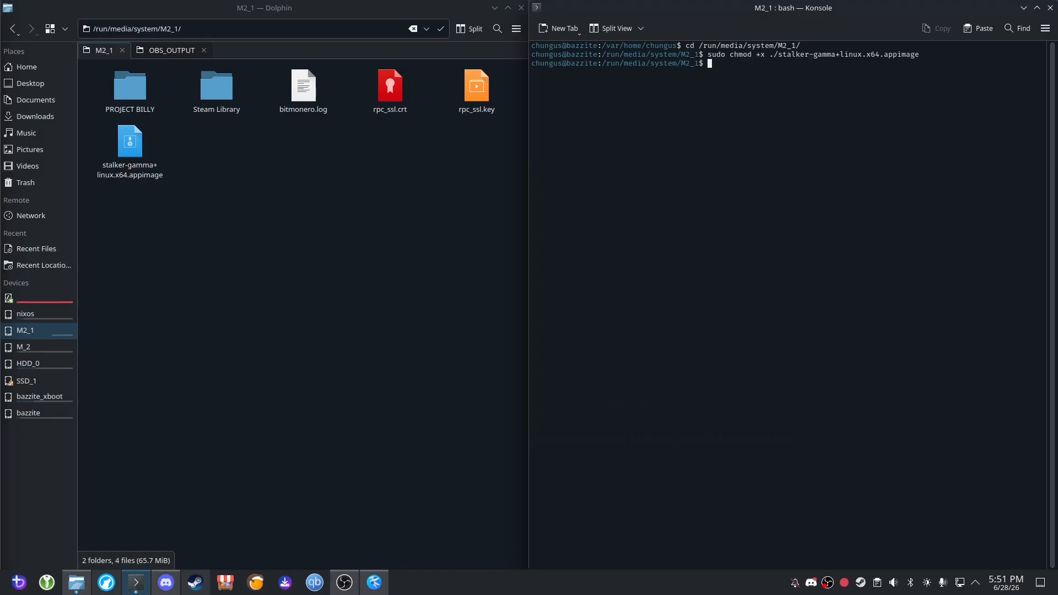
Run ./stalker-gamma+linux.x64.appimage config create in the terminal with --anomaly gamma/anomaly, --gamma gamma/gamma and --cache gamma/cache.
left_click_drag(721, 55, 706, 55)
left_click(742, 57)
left_click(137, 176)
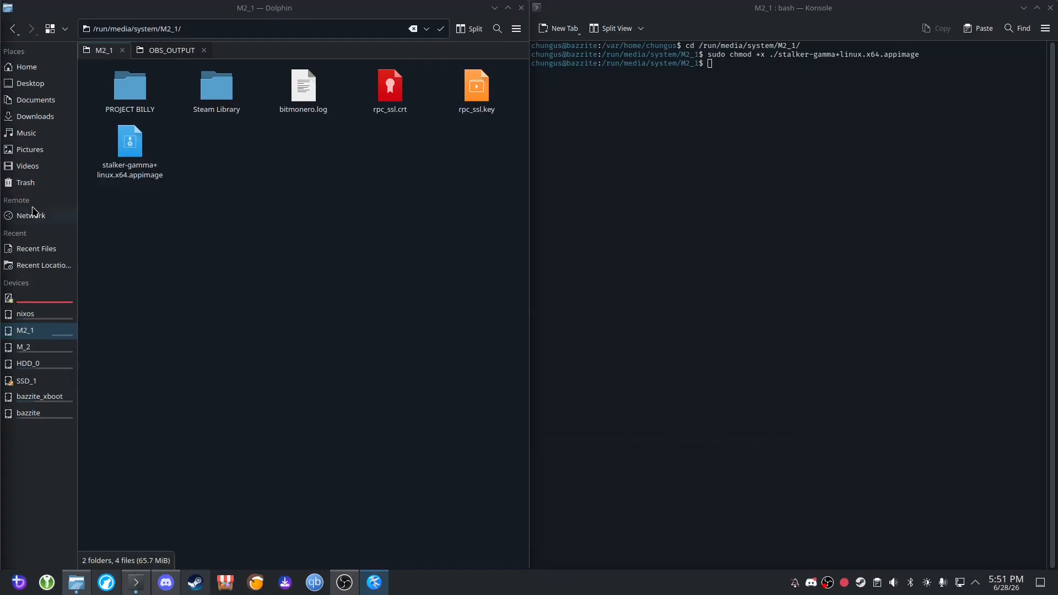
left_click(721, 107)
key("ctrl+shift+v")
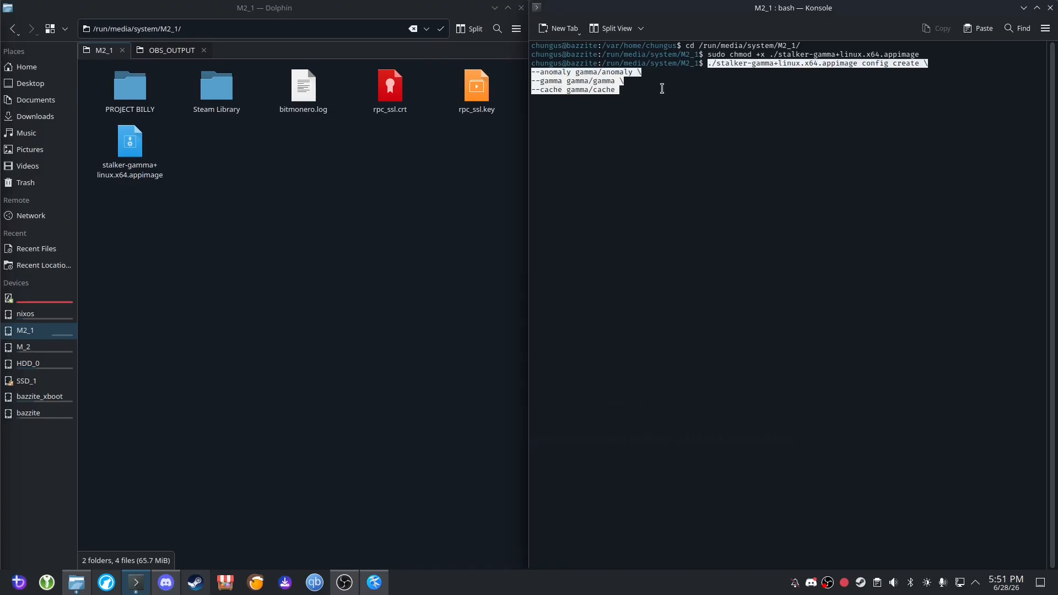
key("Left")
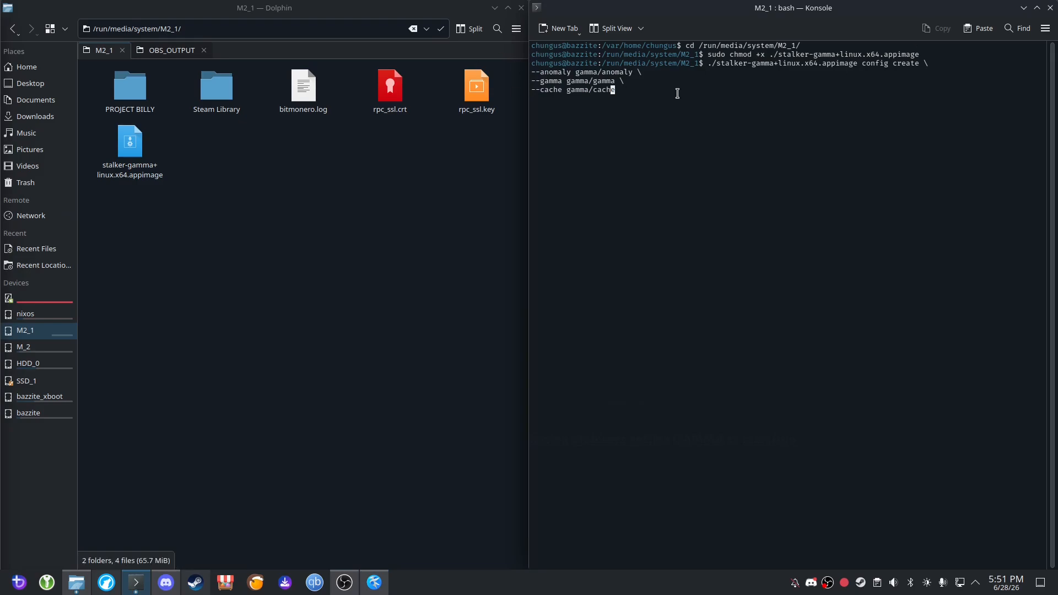
key("Return")
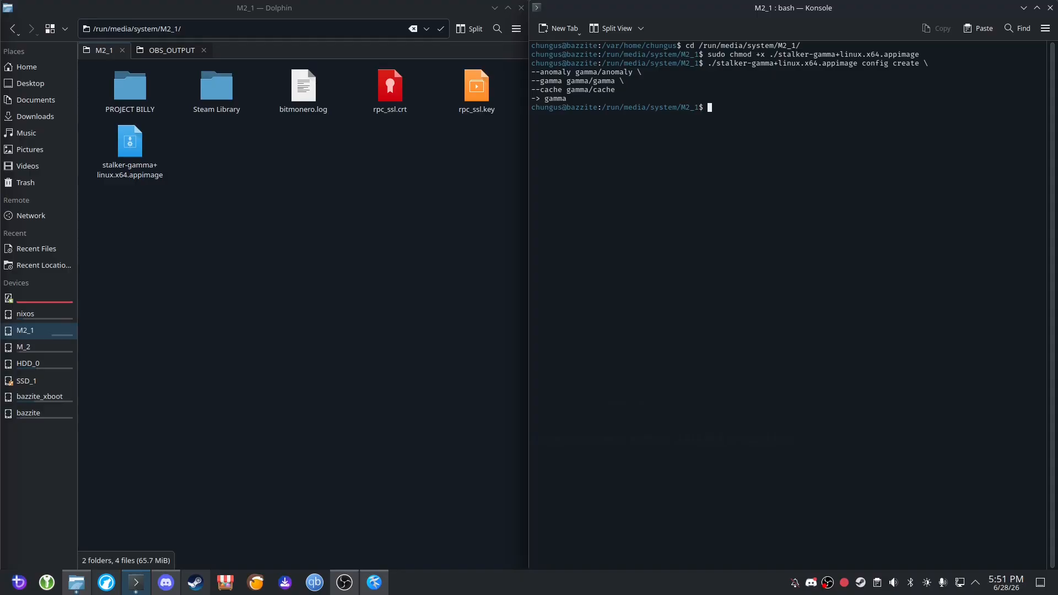
Start the complete GAMMA installation by running ./stalker-gamma+linux.x64.appimage full-install in the terminal.
key("alt+Tab")
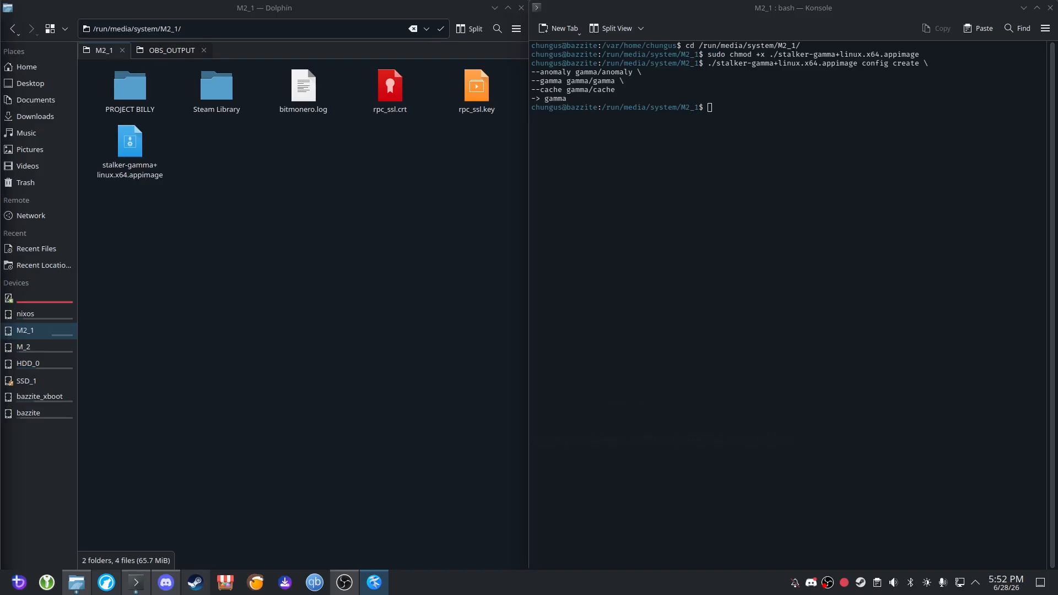
left_click(764, 133)
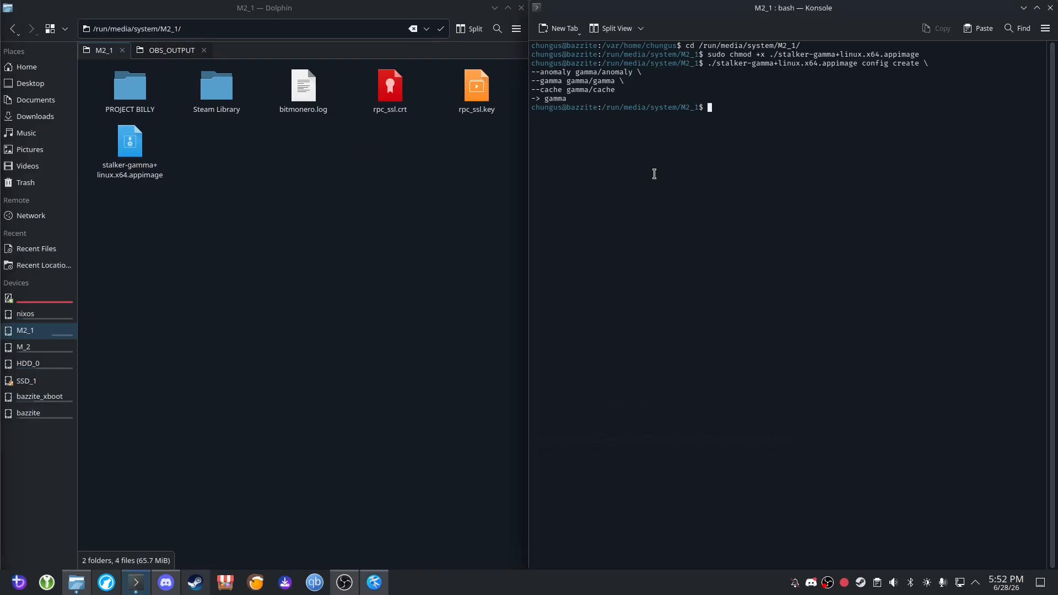
left_click(139, 154)
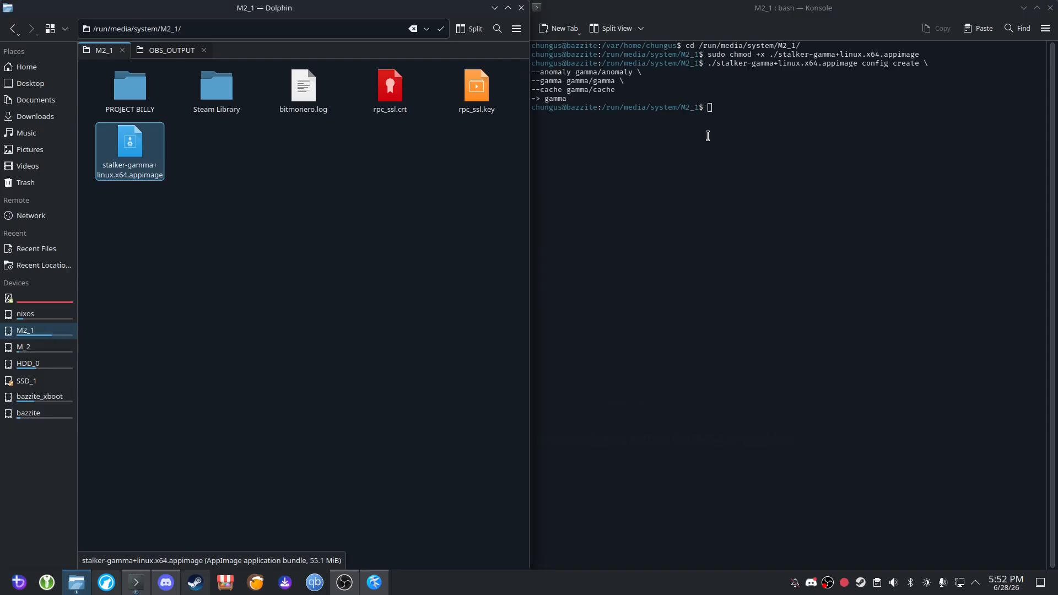
left_click(787, 154)
key("ctrl+shift+v")
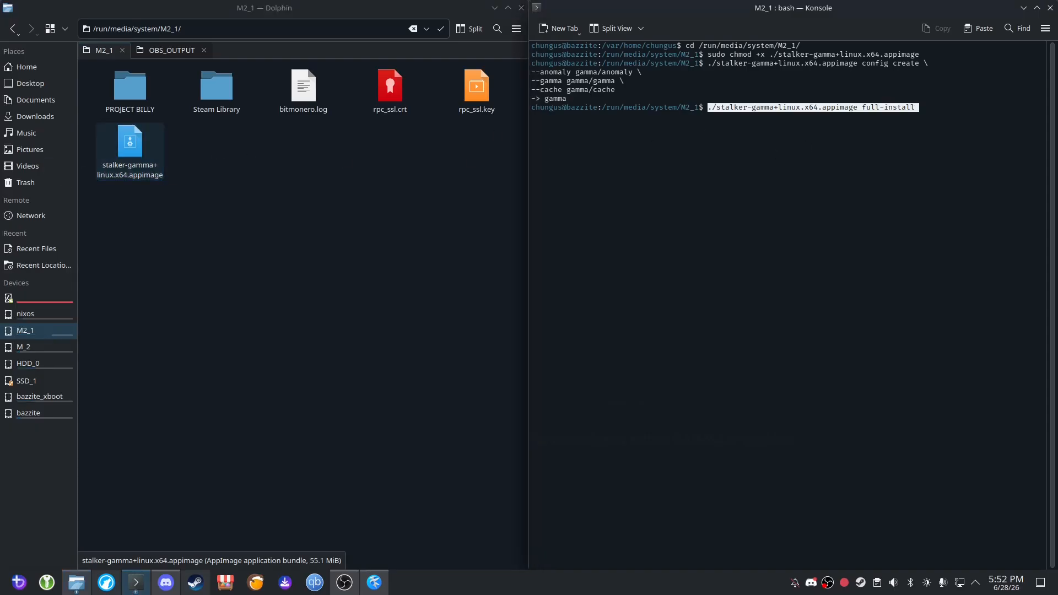
key("Right")
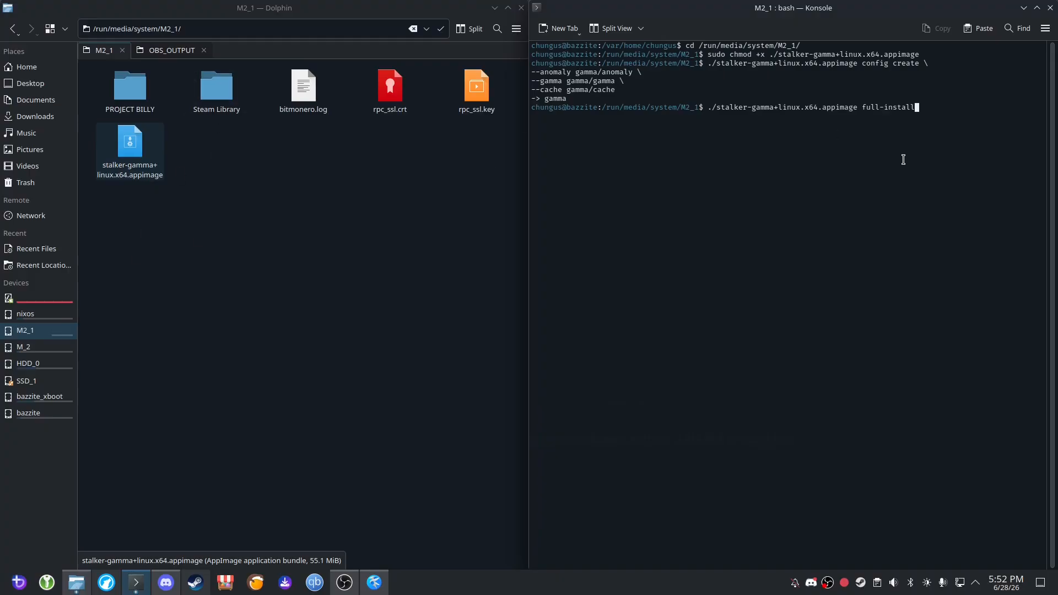
key("Return")
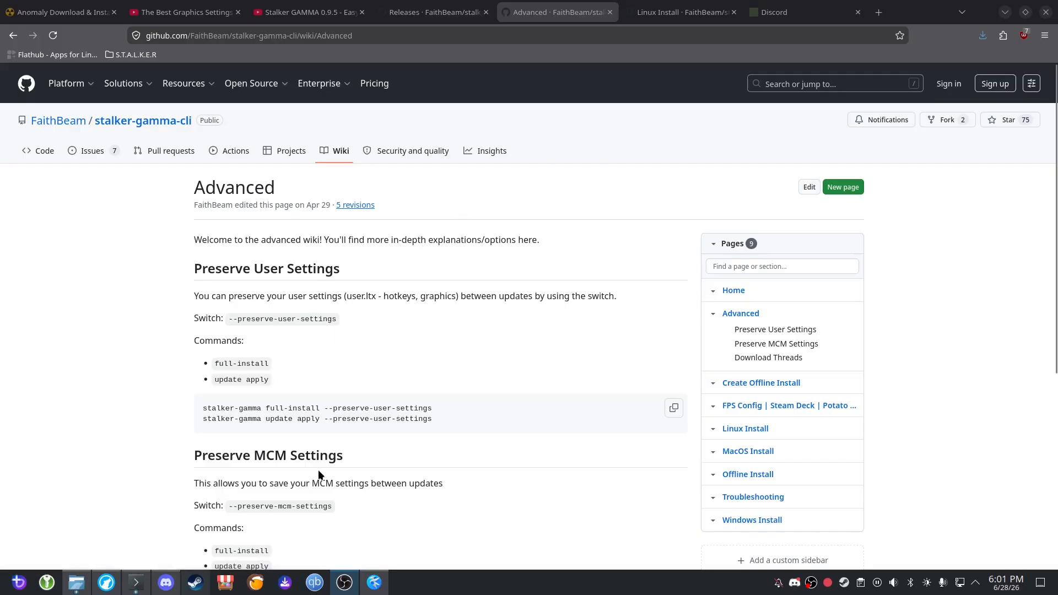
Read the stalker-gamma-cli wiki's Advanced page in the browser, covering the preserve user settings, preserve MCM settings and download threads options.
left_click_drag(176, 188, 379, 440)
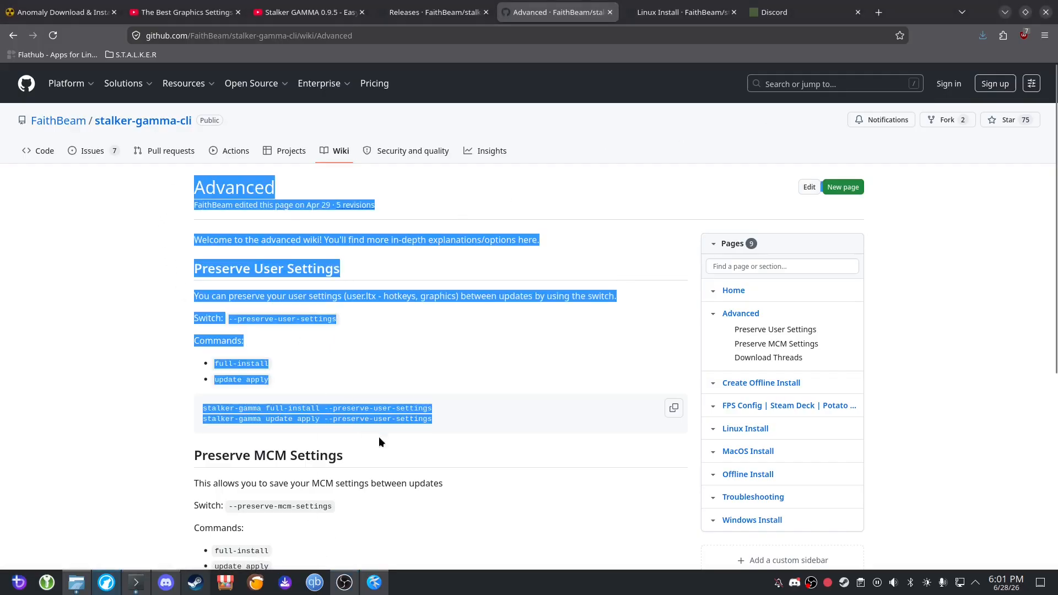
left_click(437, 423)
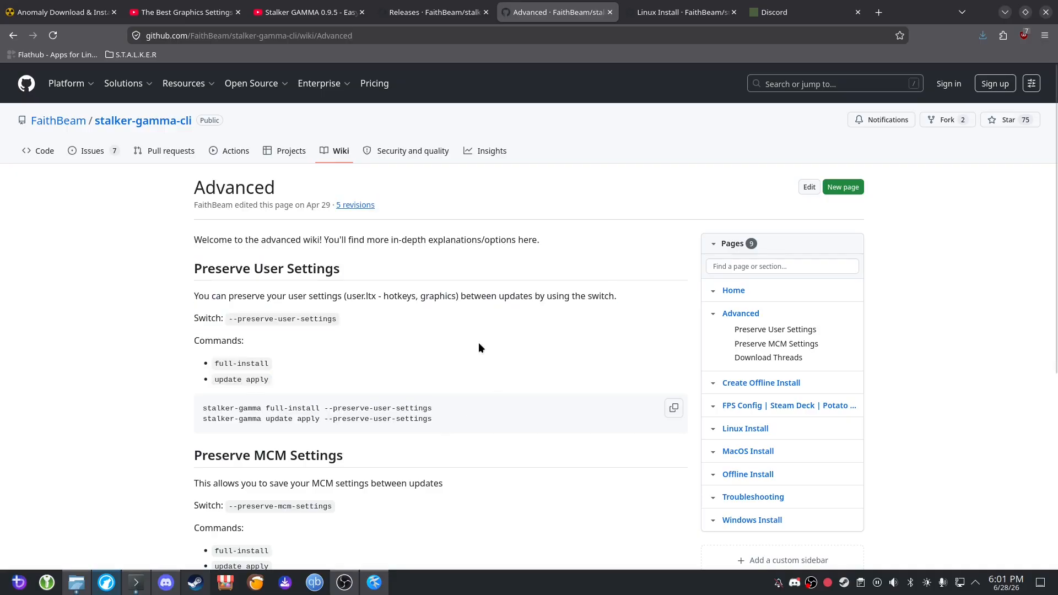
scroll(478, 344, "down", 5)
scroll(147, 310, "up", 2)
scroll(265, 429, "down", 2)
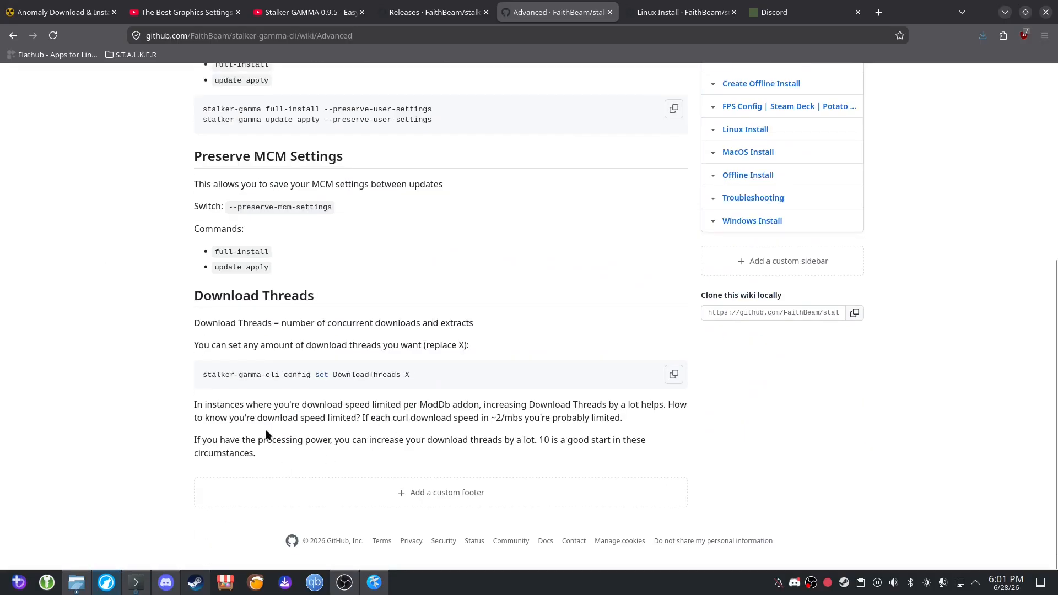
left_click_drag(274, 460, 127, 286)
left_click(322, 457)
left_click_drag(298, 450, 217, 380)
left_click(280, 458)
scroll(308, 349, "up", 5)
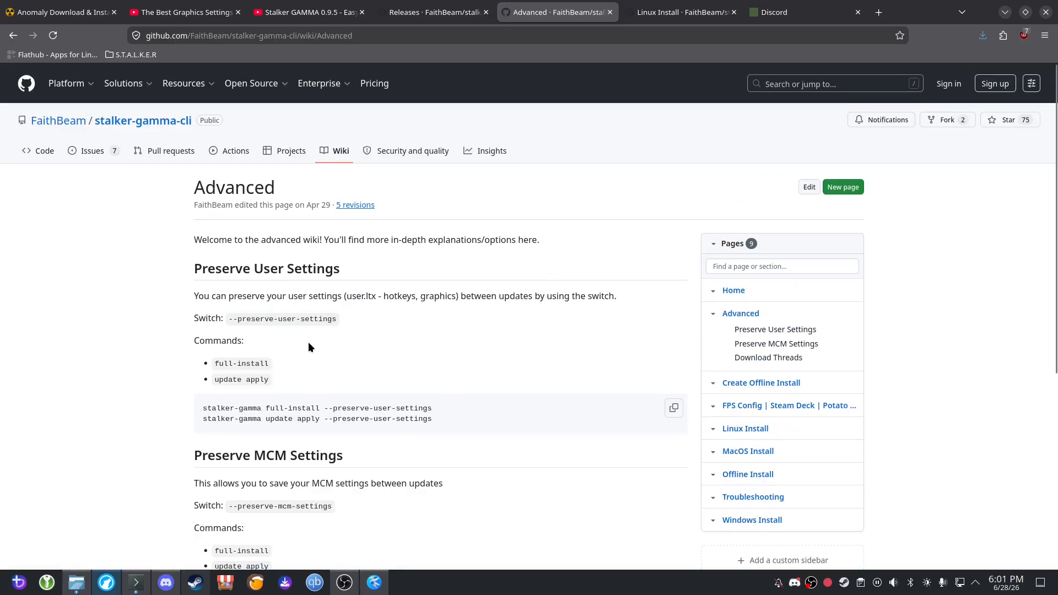
scroll(460, 449, "down", 5)
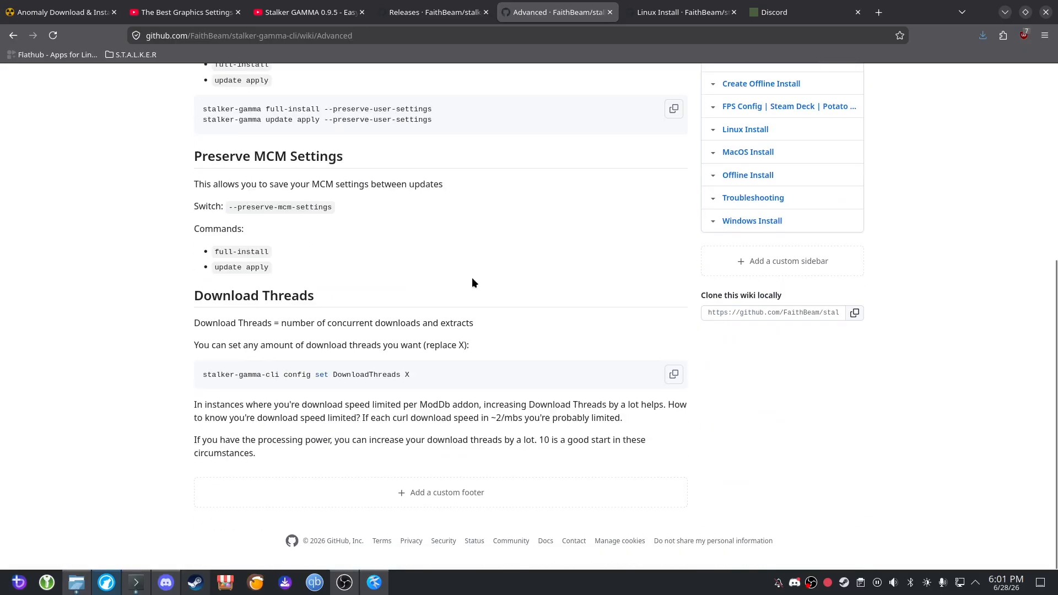
scroll(288, 326, "up", 4)
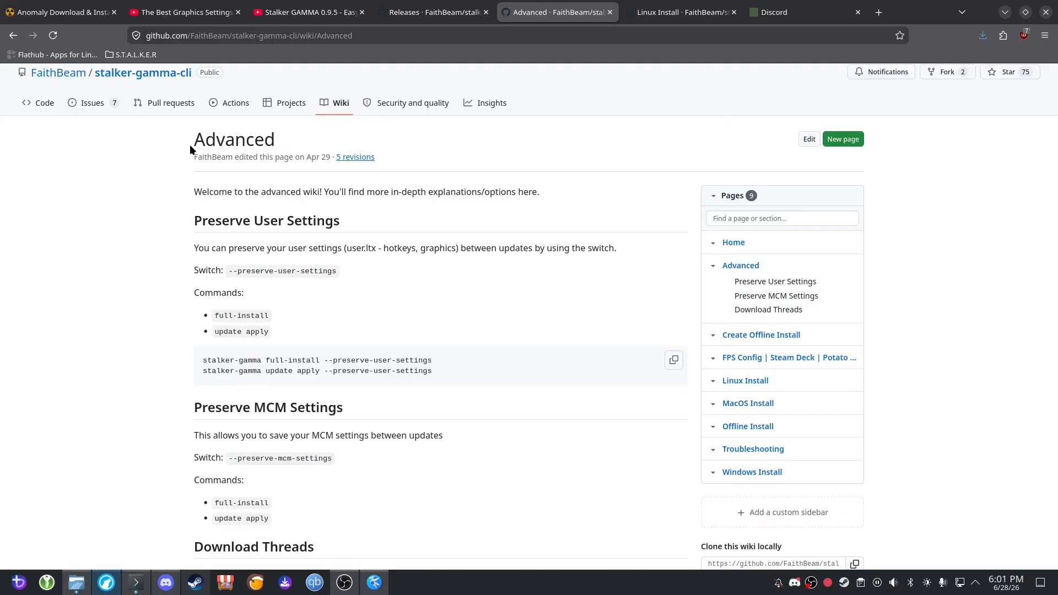
left_click_drag(183, 140, 415, 413)
left_click(415, 408)
scroll(331, 375, "down", 4)
mouse_move(194, 295)
left_mouse_down()
mouse_move(309, 300)
mouse_move(336, 451)
mouse_move(253, 428)
mouse_move(185, 297)
left_mouse_up()
left_click(312, 451)
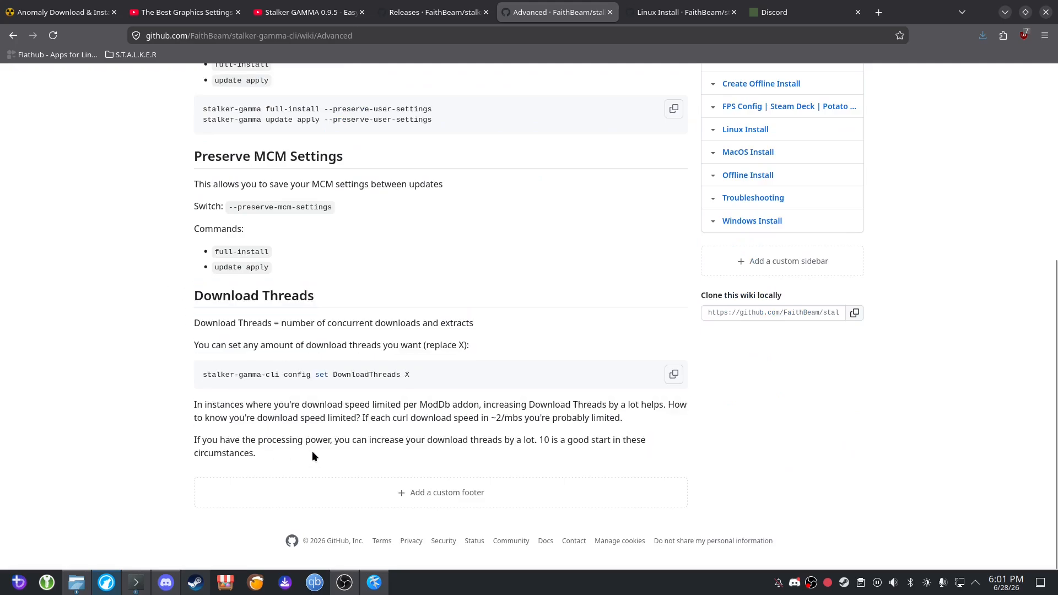
mouse_move(292, 442)
left_mouse_down()
mouse_move(184, 296)
mouse_move(310, 458)
mouse_move(274, 445)
mouse_move(193, 292)
mouse_move(277, 448)
mouse_move(190, 295)
mouse_move(307, 452)
left_mouse_up()
left_click_drag(329, 300, 354, 293)
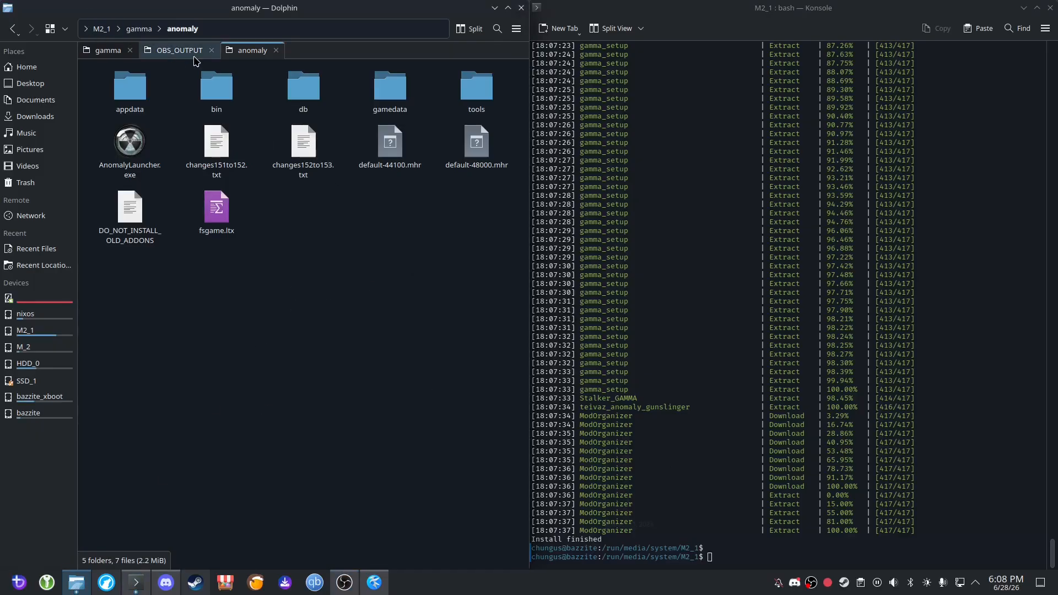
In Dolphin, go from the anomaly folder to the inner gamma/gamma folder on M2_1 and select ModOrganizer.exe.
left_click(139, 29)
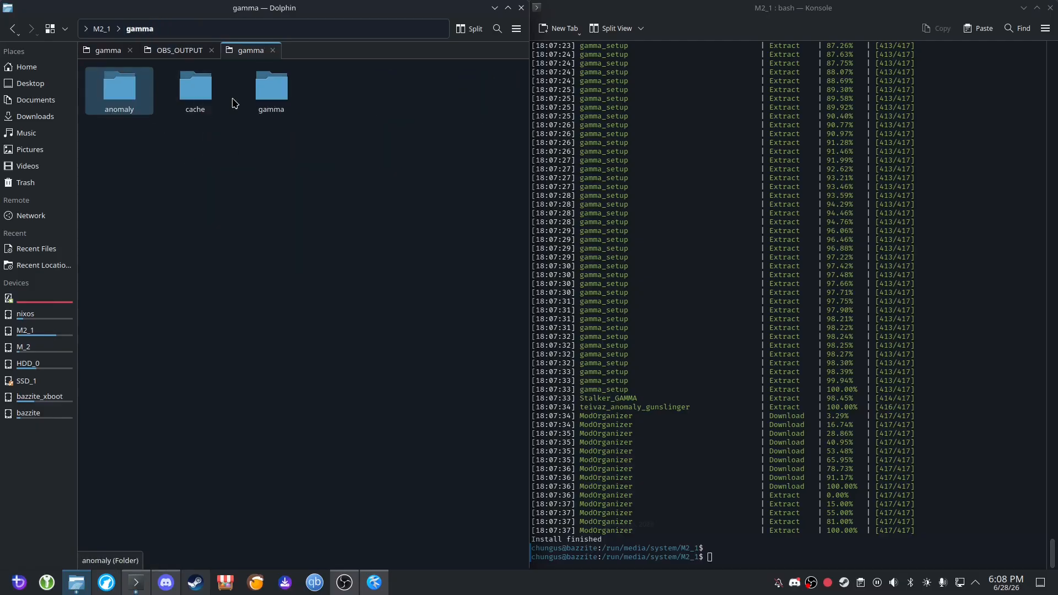
double_click(265, 98)
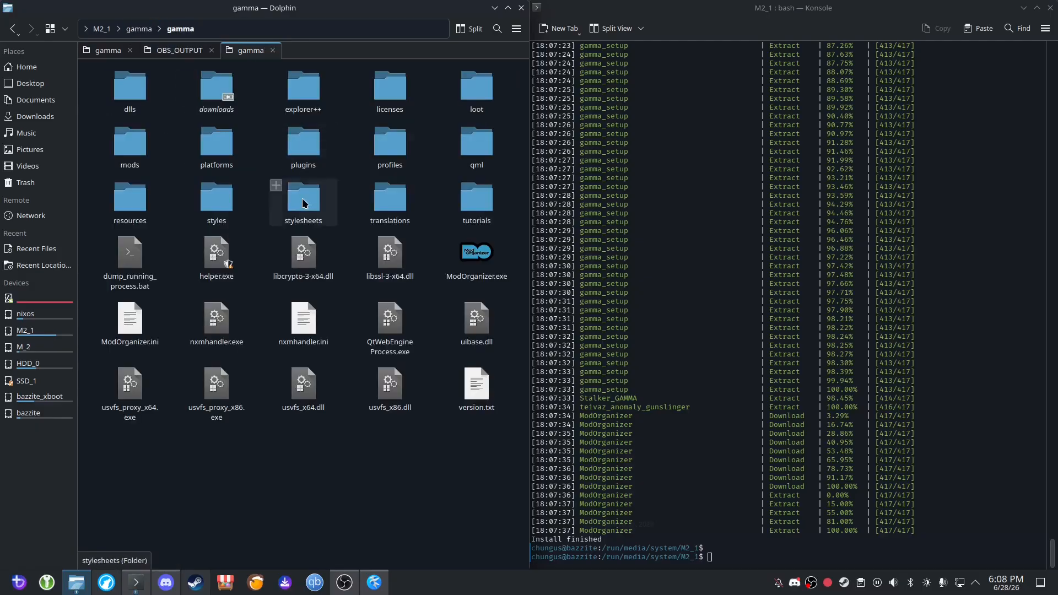
left_click(480, 268)
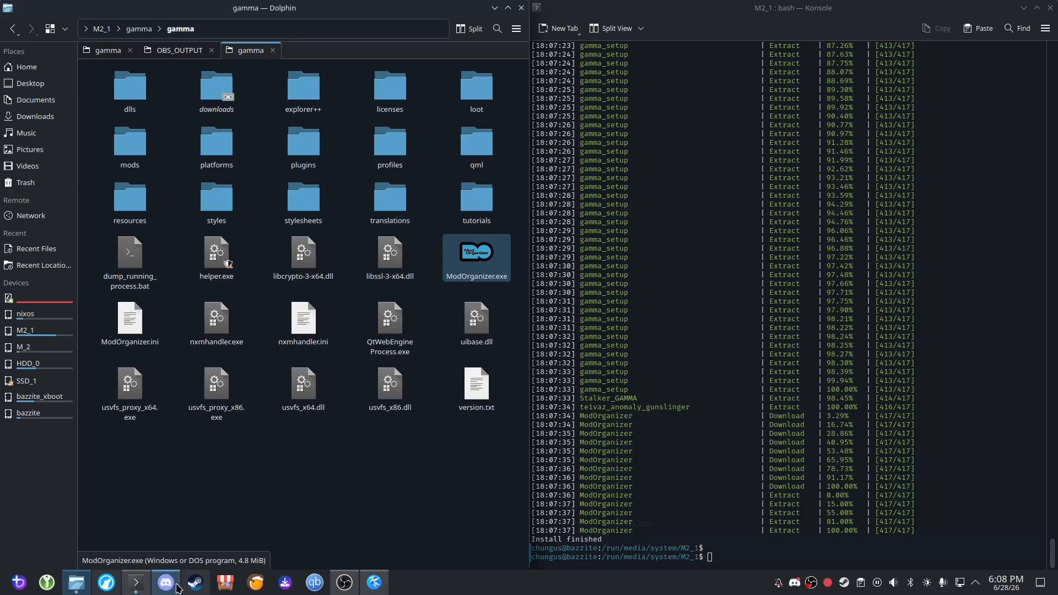
Bring up Steam, then return to Dolphin and copy the folder path /run/media/system/M2_1/gamma/gamma/.
left_click(195, 582)
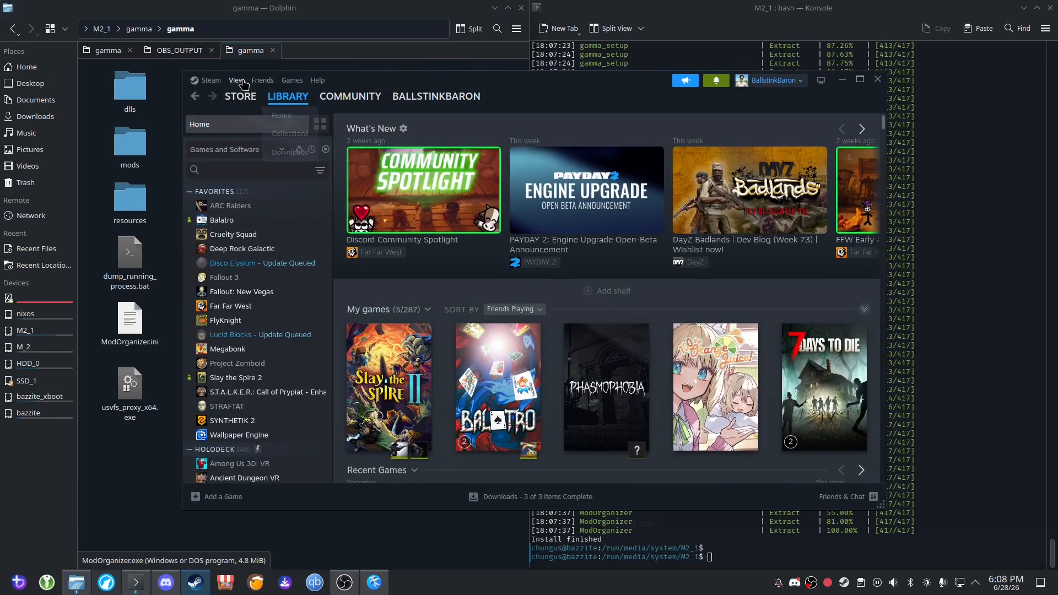
left_click(291, 80)
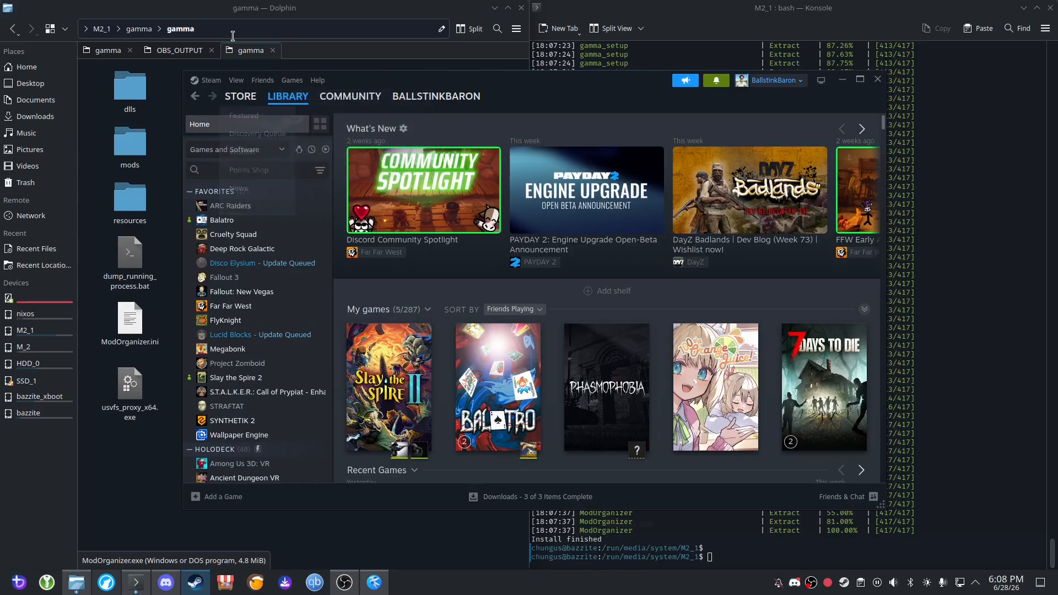
left_click(276, 34)
triple_click(295, 28)
key("ctrl+c")
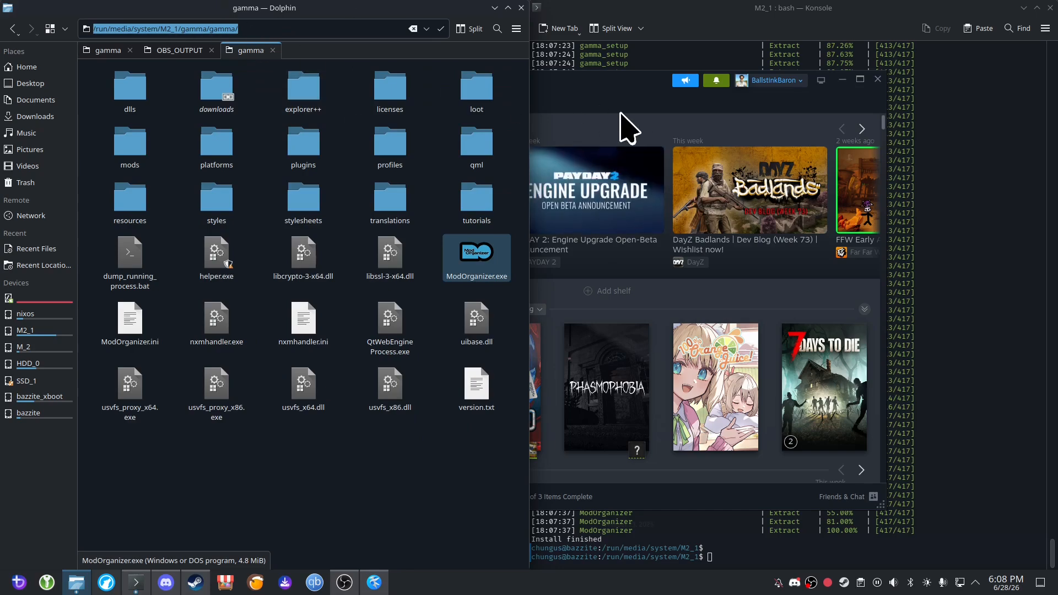
In Steam, add ModOrganizer.exe from /run/media/system/M2_1/gamma/gamma/ to the library as a non-Steam game.
left_click(593, 122)
left_click(292, 80)
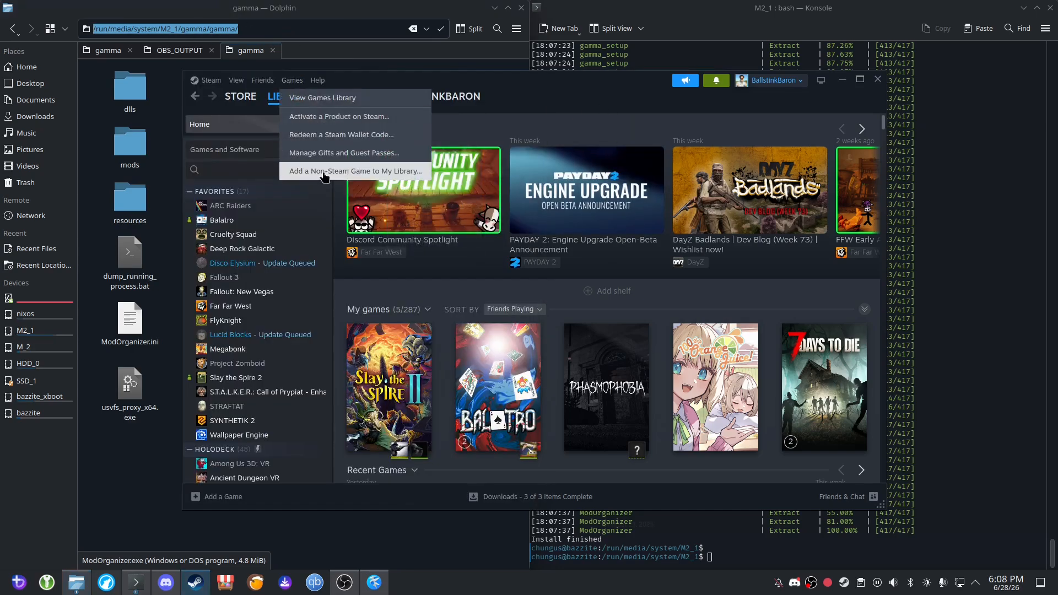
left_click(353, 171)
left_click(412, 446)
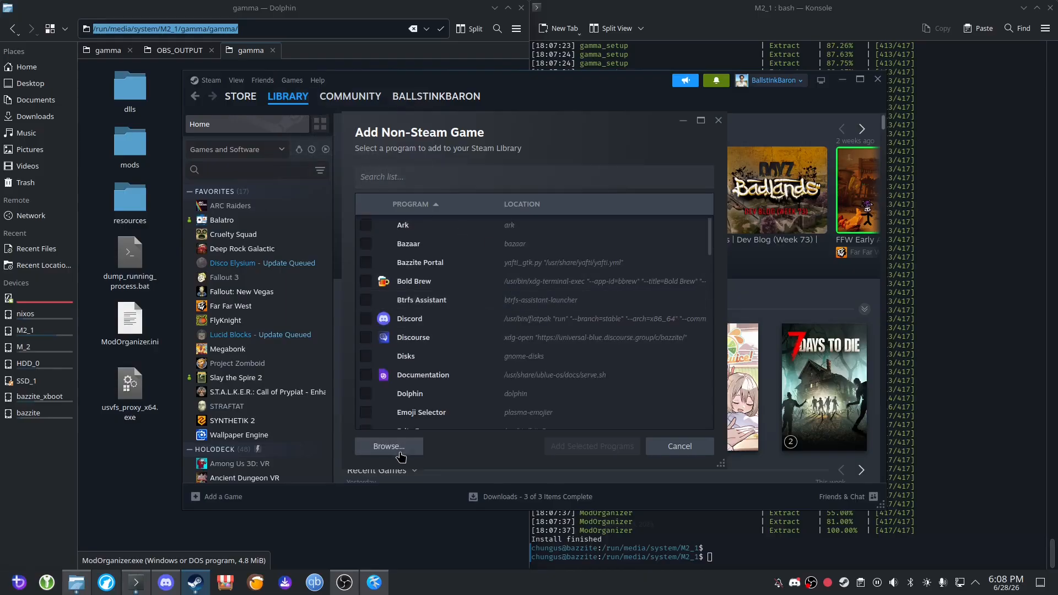
key("ctrl+v")
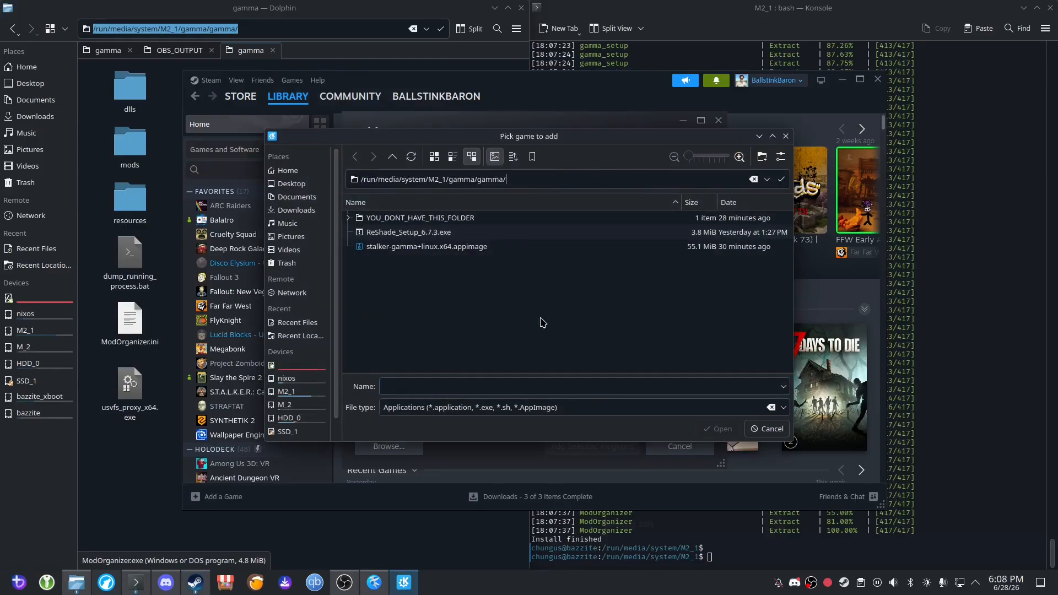
key("Return")
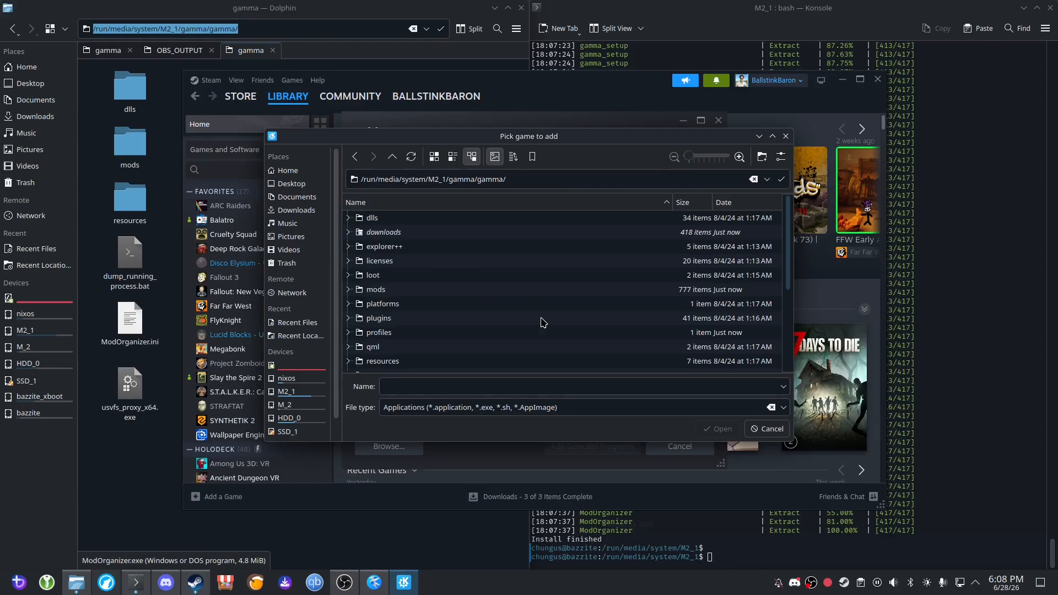
scroll(530, 323, "down", 4)
left_click(436, 309)
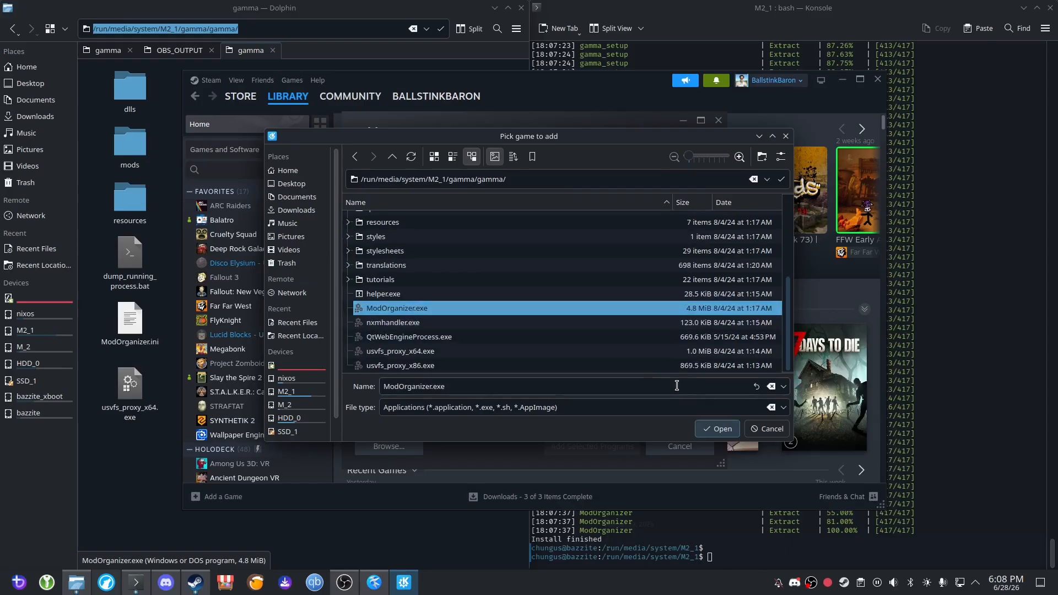
left_click(716, 430)
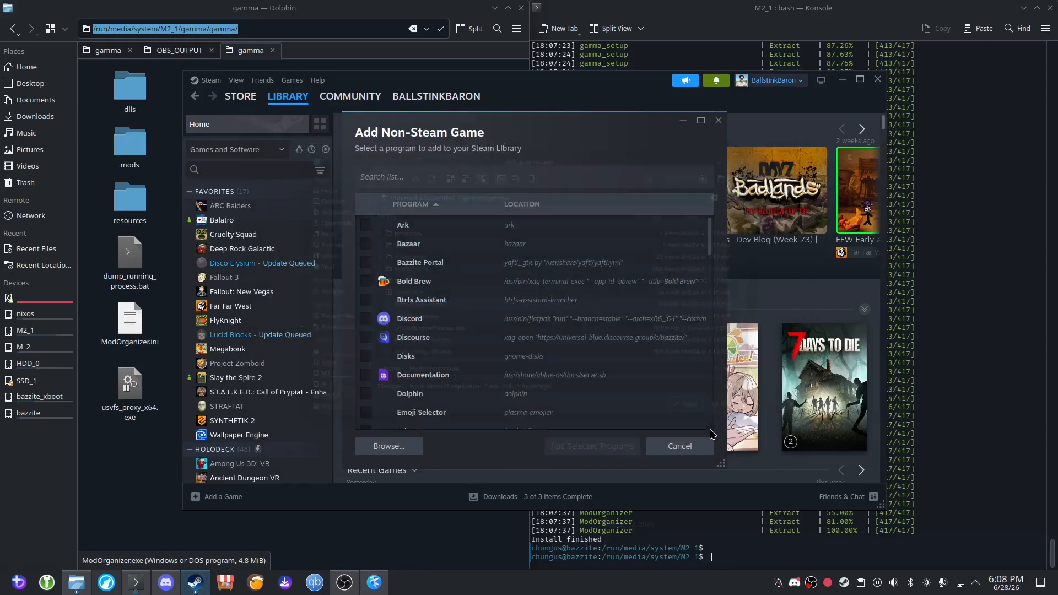
left_click(592, 446)
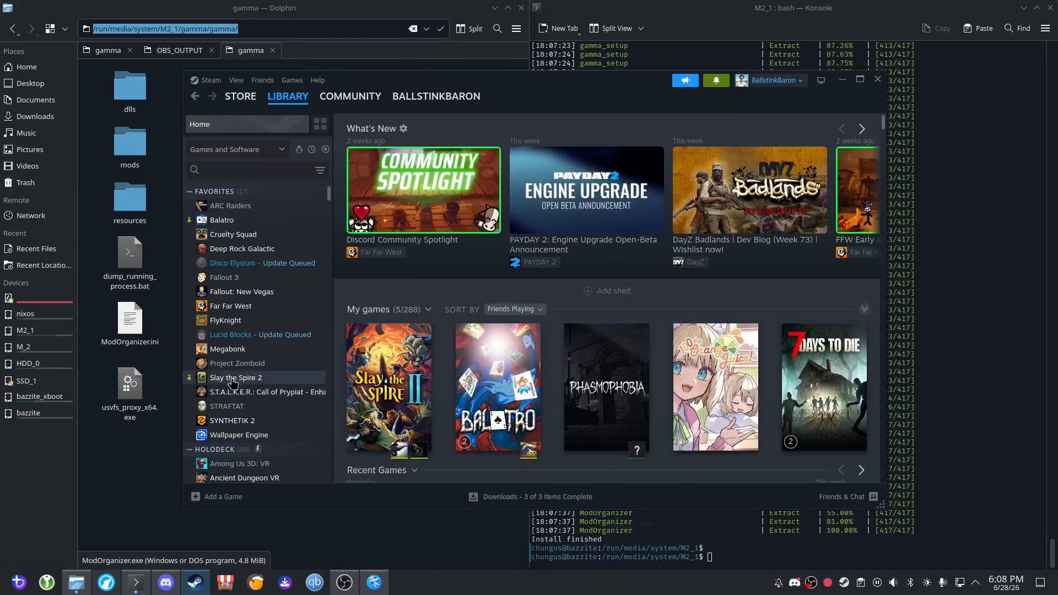
Search the Steam library for "mod", add ModOrganizer.exe to the favorites and clear the search.
left_click(235, 171)
type("mod")
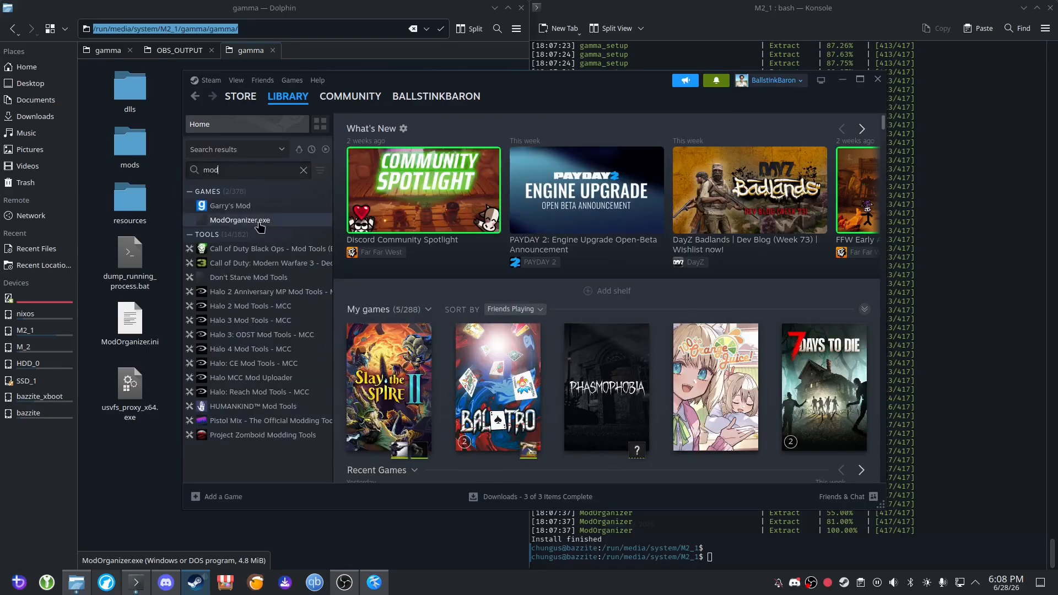
right_click(255, 220)
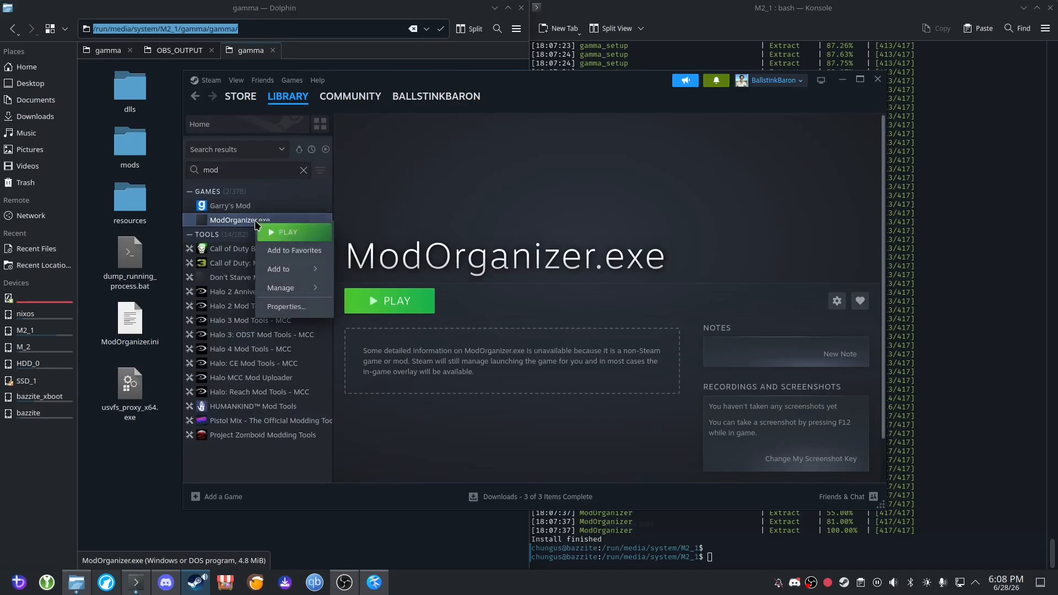
left_click(294, 250)
left_click(303, 170)
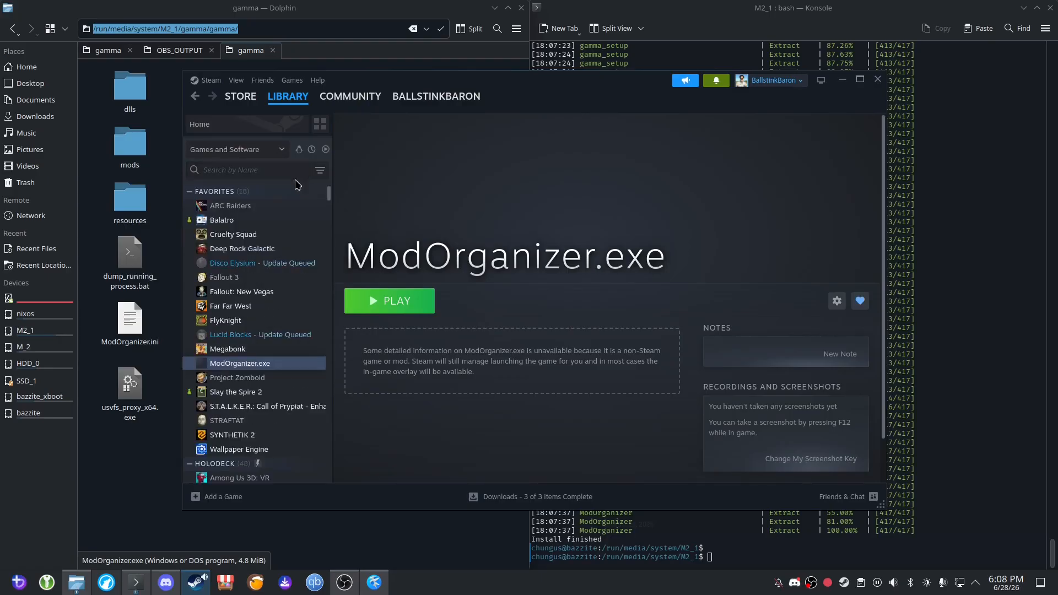
Force ModOrganizer.exe in the Steam library to use the Proton 9.0-4 compatibility tool and close its properties.
right_click(246, 365)
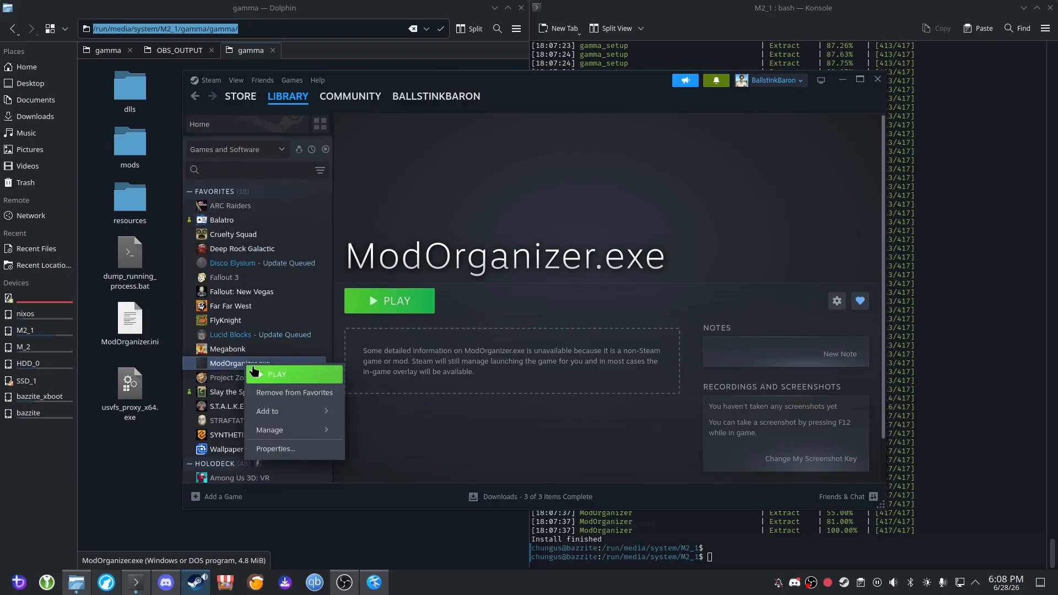
left_click(284, 451)
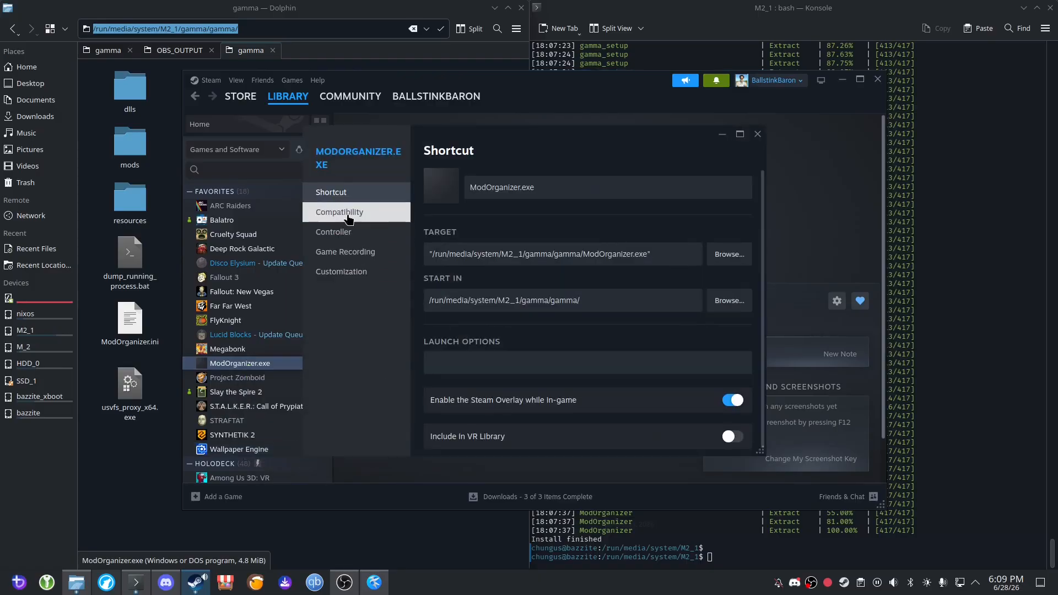
left_click(349, 219)
left_click(514, 180)
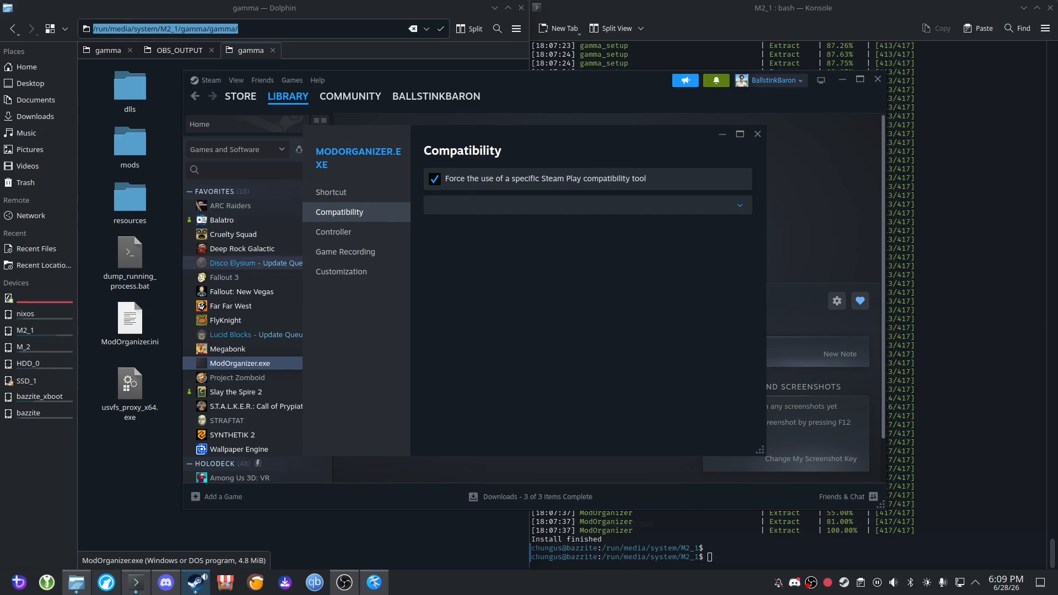
left_click(587, 206)
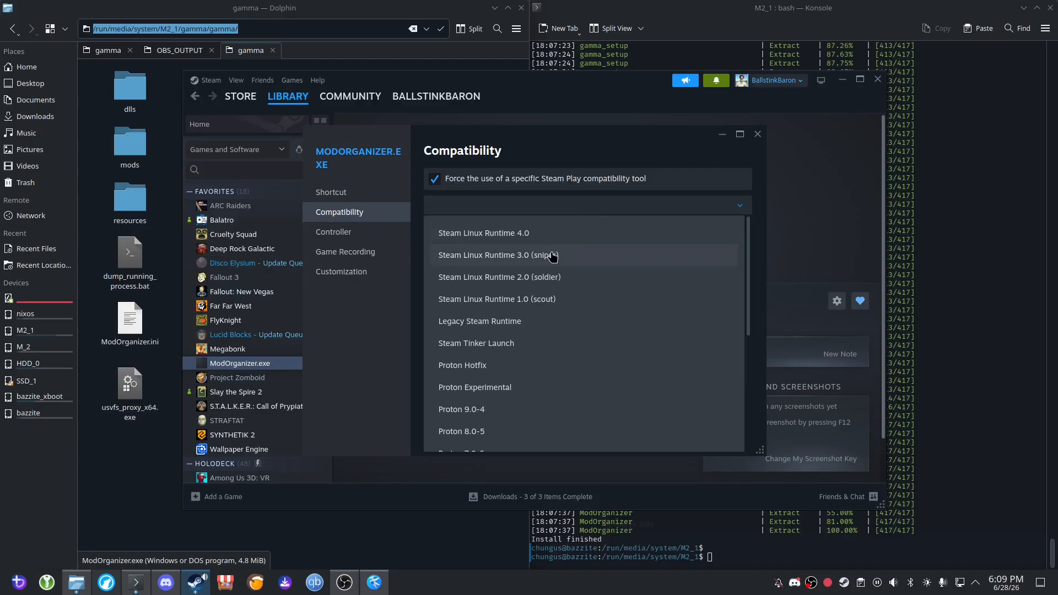
left_click(495, 406)
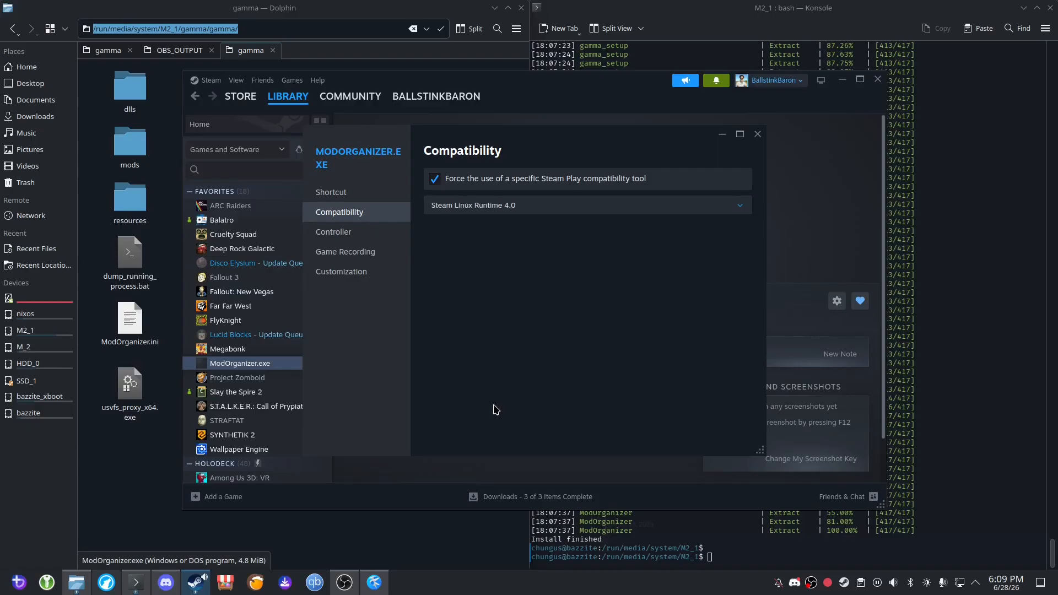
left_click(471, 206)
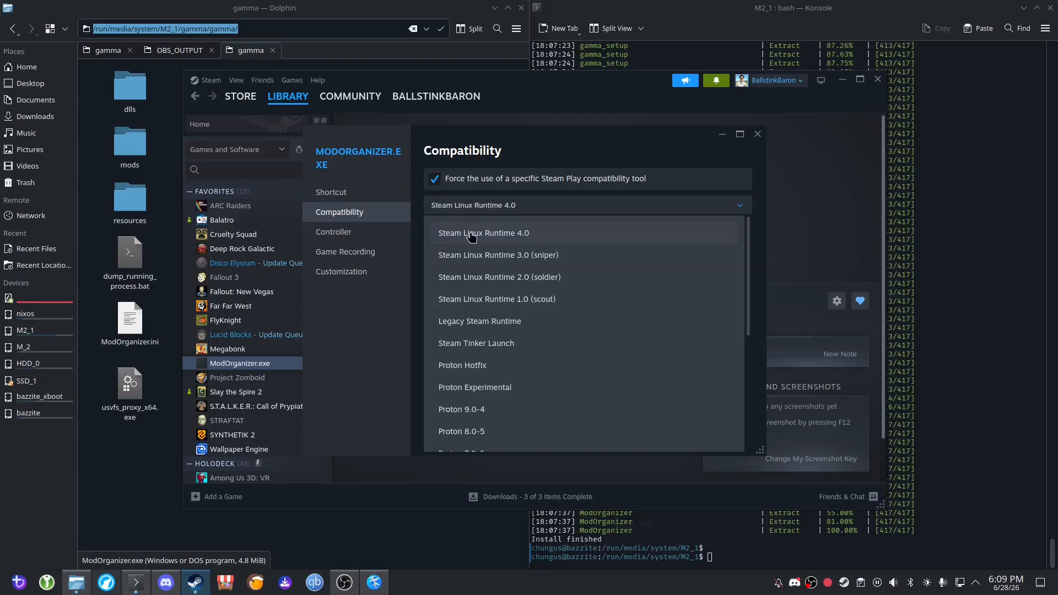
left_click(487, 407)
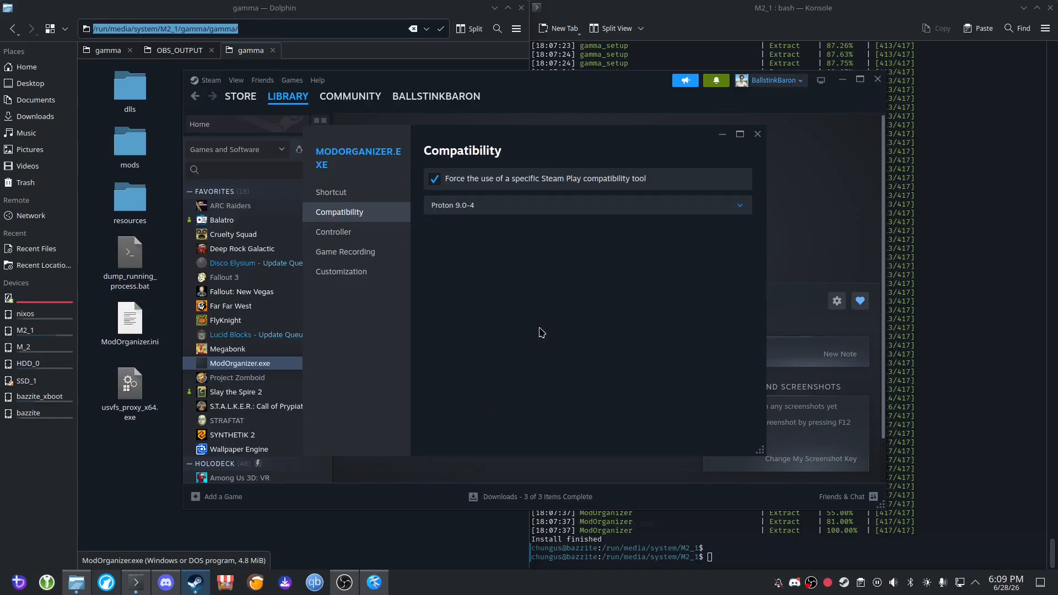
left_click(757, 134)
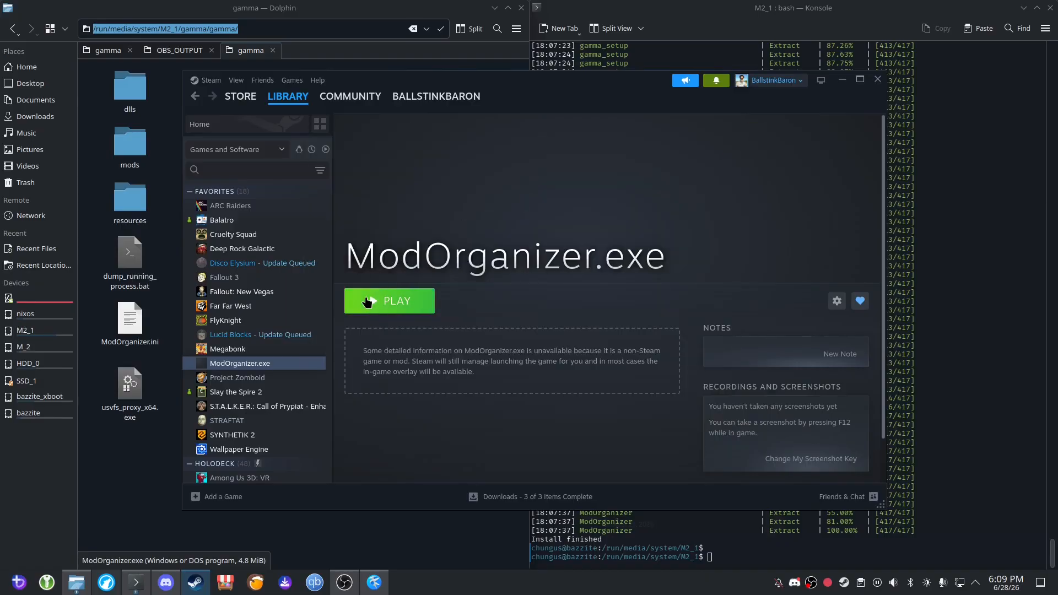
Launch ModOrganizer.exe once from Steam and close the Mod Organizer window after it loads.
left_click(368, 301)
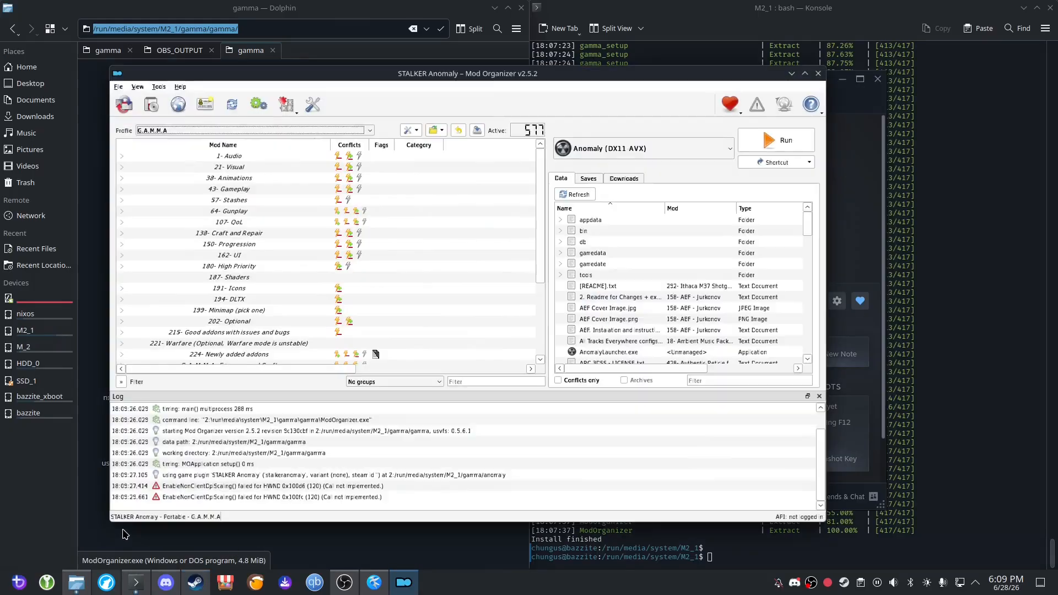
left_click(818, 74)
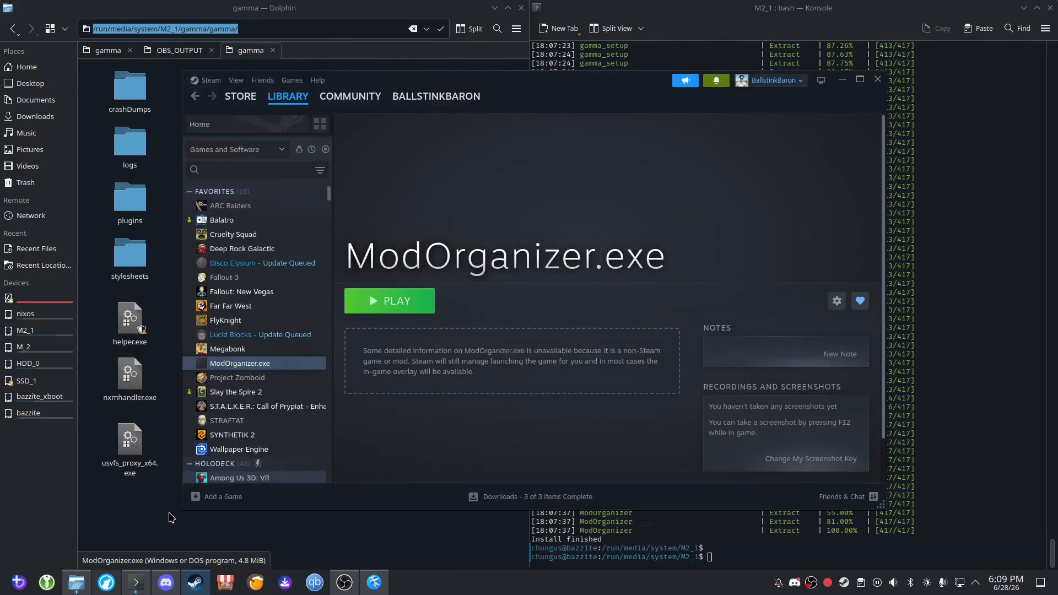
Find Protontricks by searching the system applications for "proton", launch it and choose the non-Steam shortcut ModOrganizer.exe as the Steam app.
left_click(22, 588)
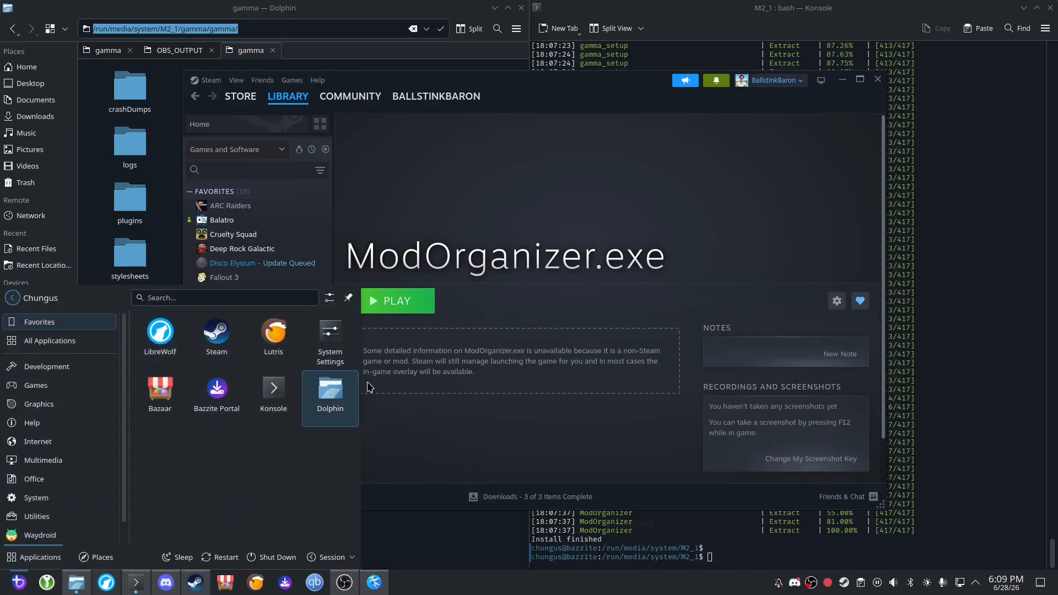
type("proton")
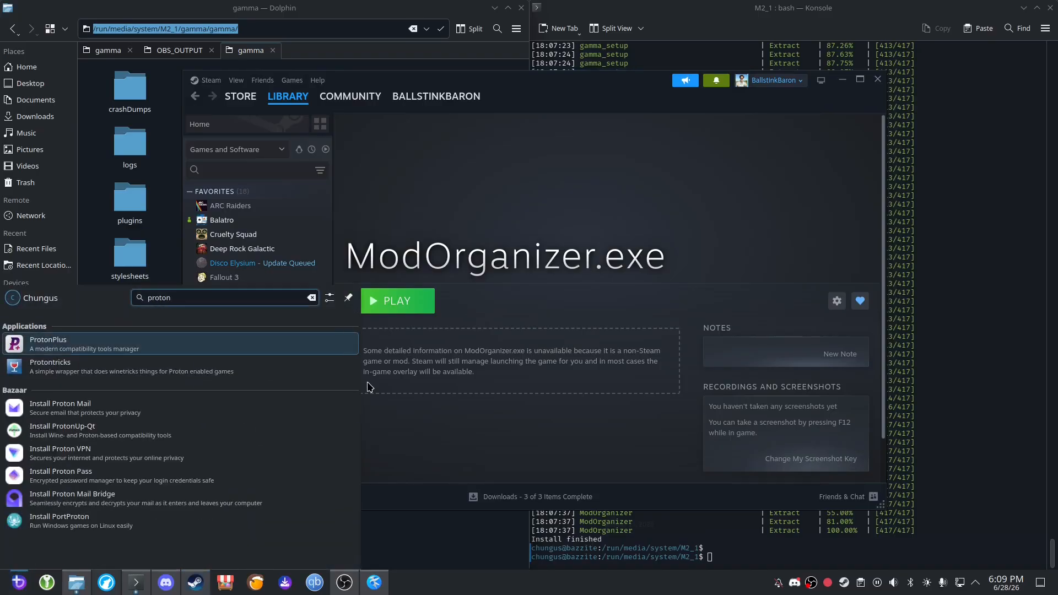
key("Down")
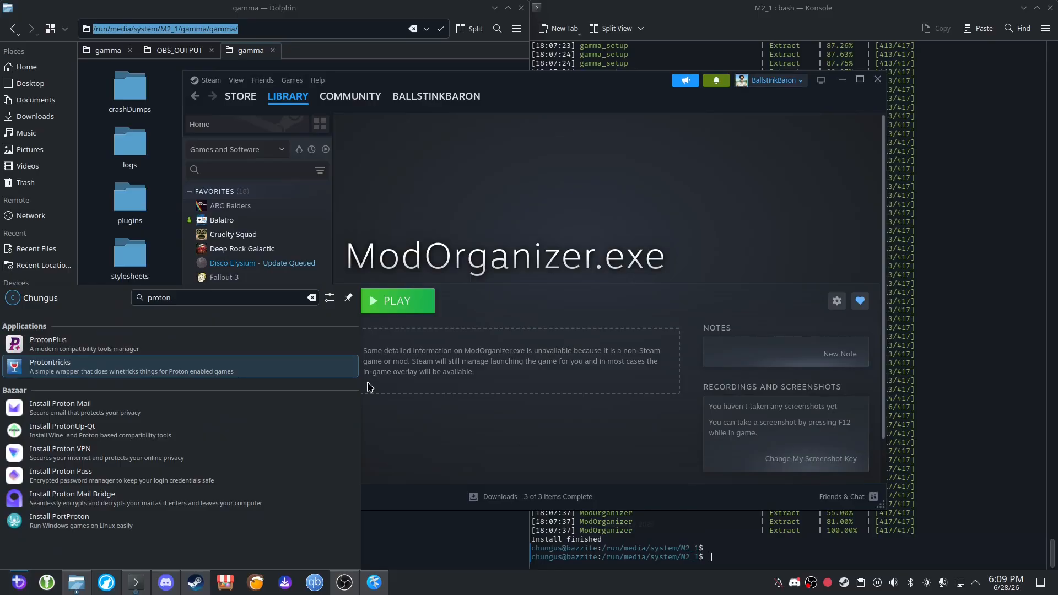
key("Return")
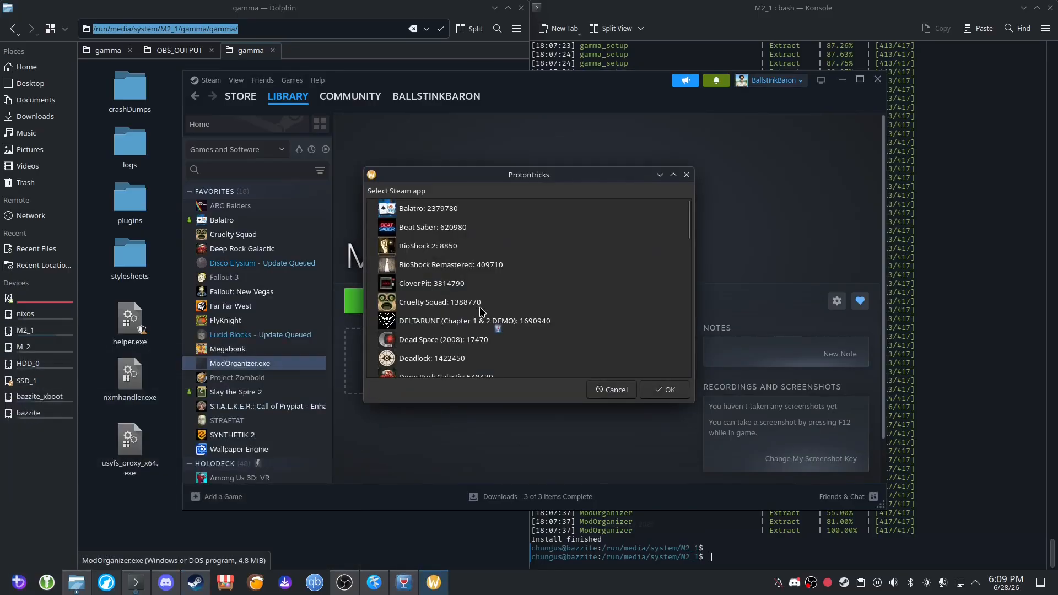
scroll(485, 328, "down", 6)
scroll(485, 328, "down", 4)
scroll(485, 328, "up", 1)
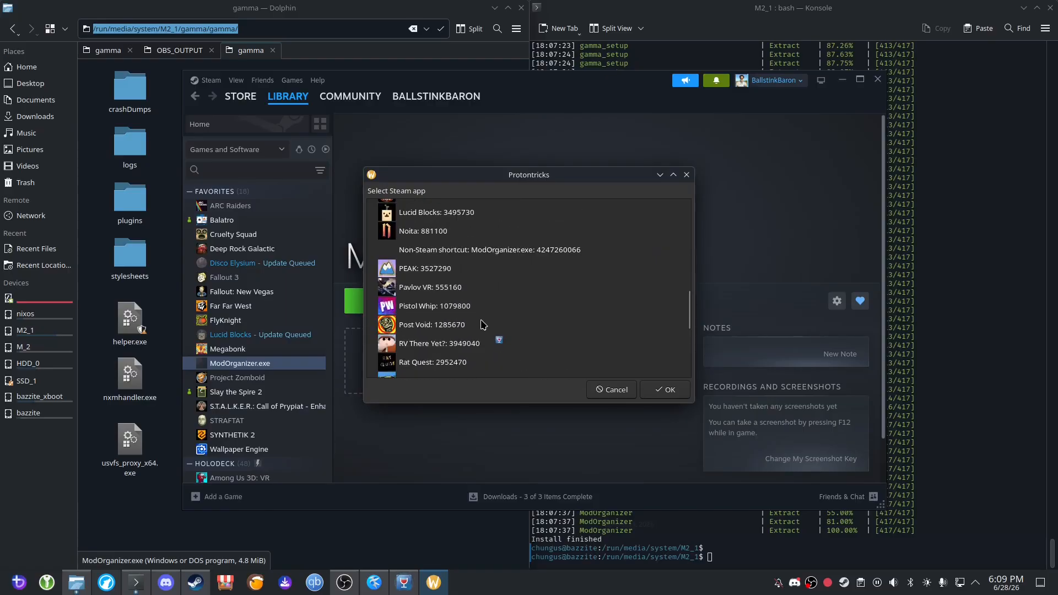
left_click(450, 251)
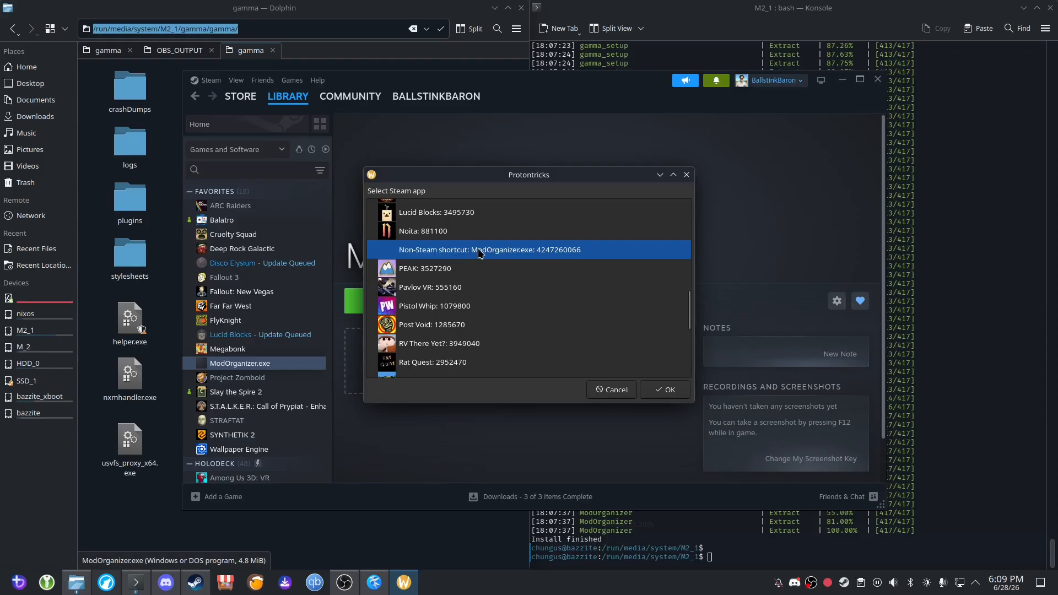
left_click(666, 391)
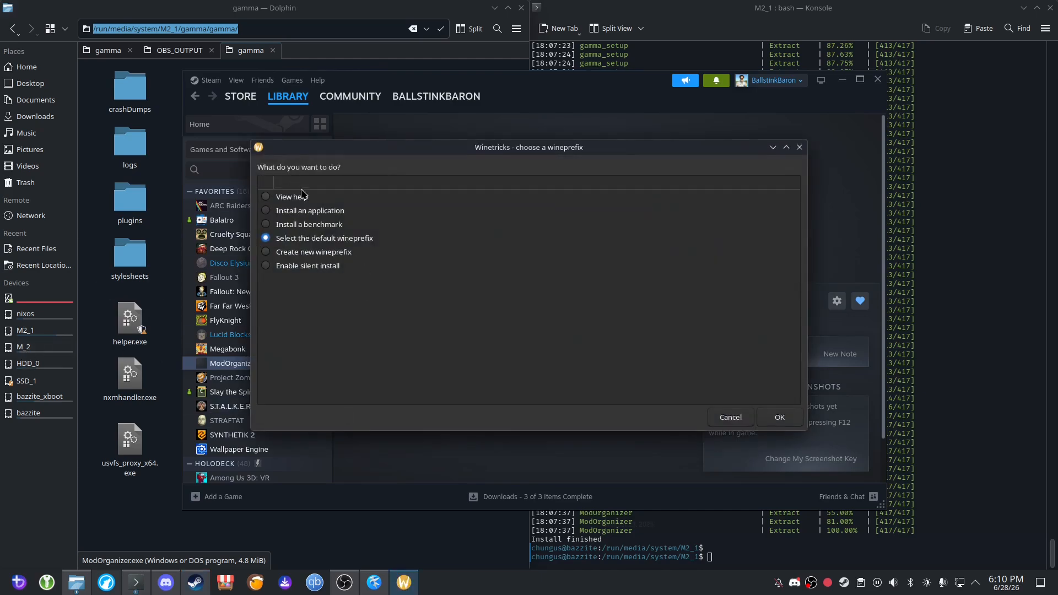
In Winetricks, select the default wineprefix and choose to install a Windows DLL or component.
left_click(302, 241)
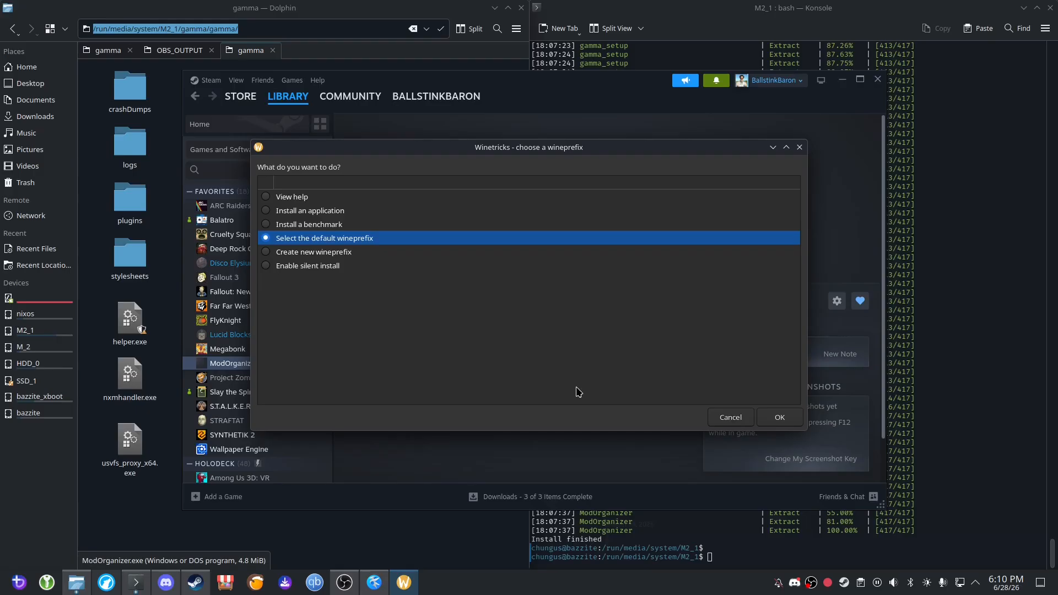
left_click(779, 417)
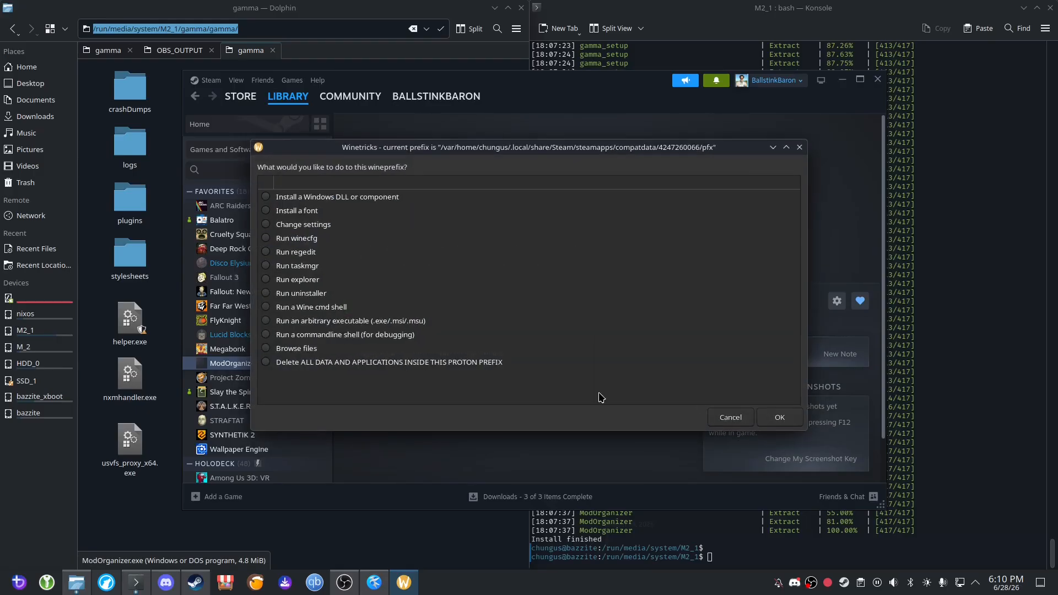
left_click(339, 198)
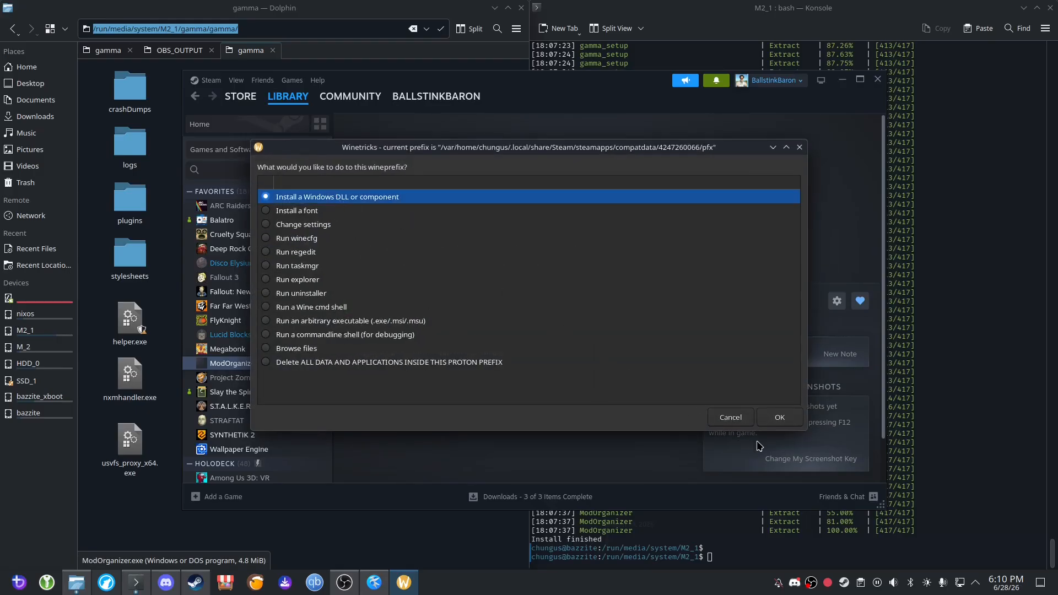
left_click(778, 425)
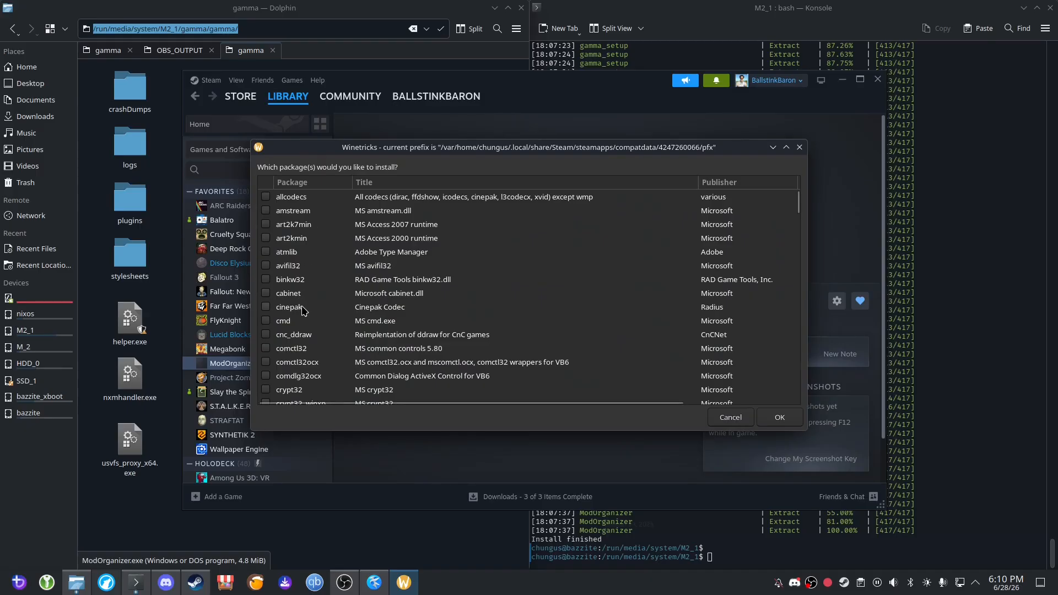
Select the packages d3dcompiler_43, d3dcompiler_47, d3dx10, d3dx11_43 and d3dx9 for installation.
scroll(302, 312, "down", 4)
left_click(307, 272)
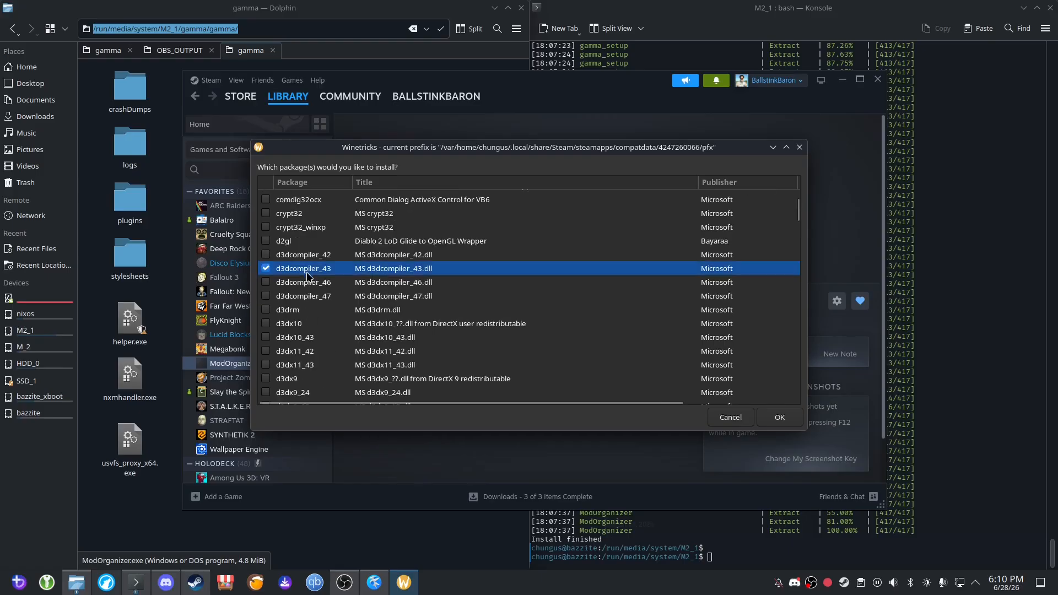
left_click(315, 300)
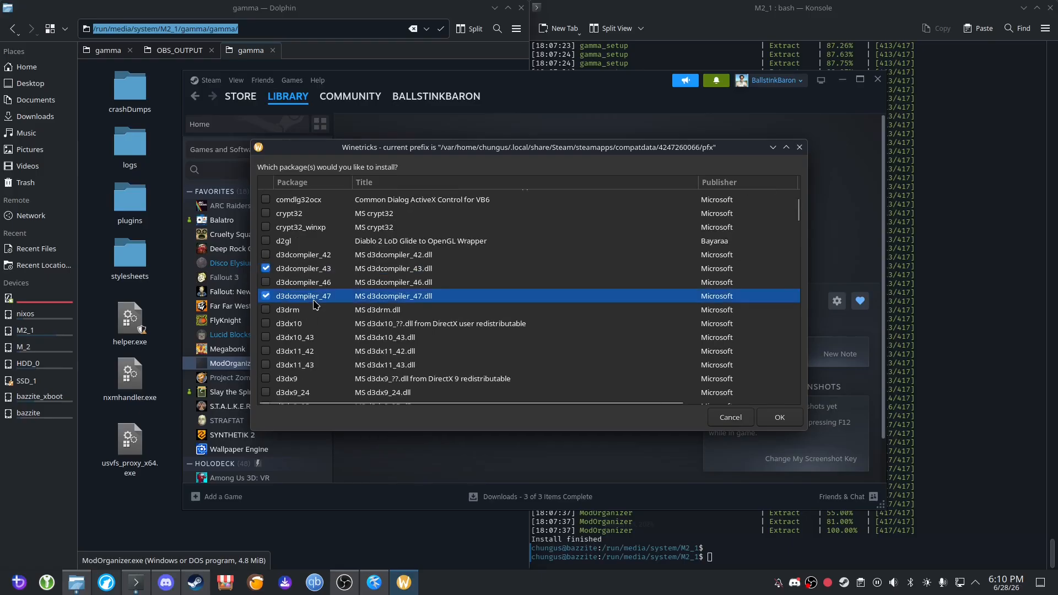
left_click(287, 325)
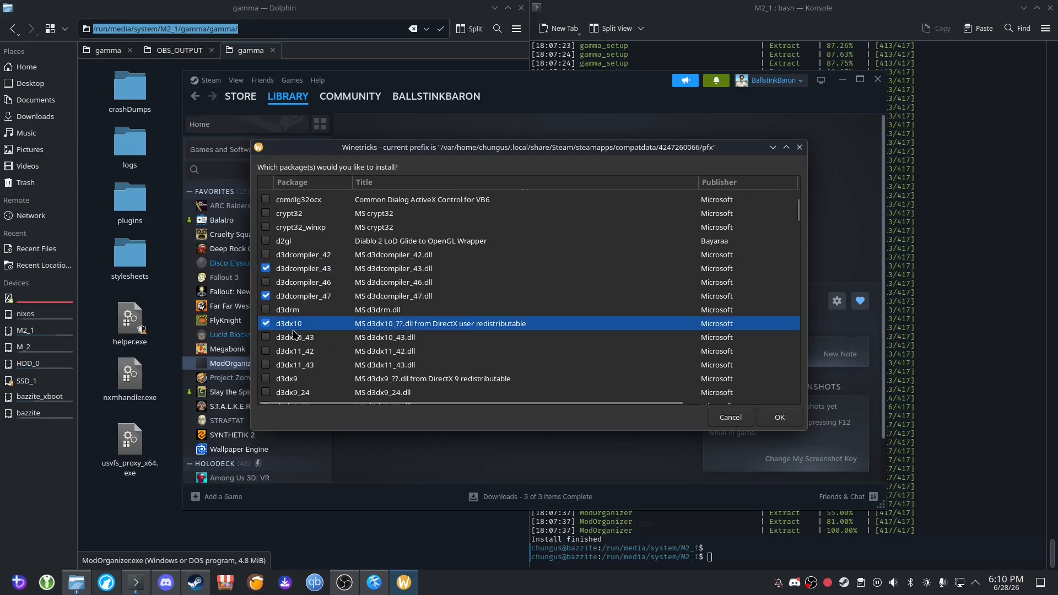
left_click(300, 367)
scroll(325, 371, "down", 1)
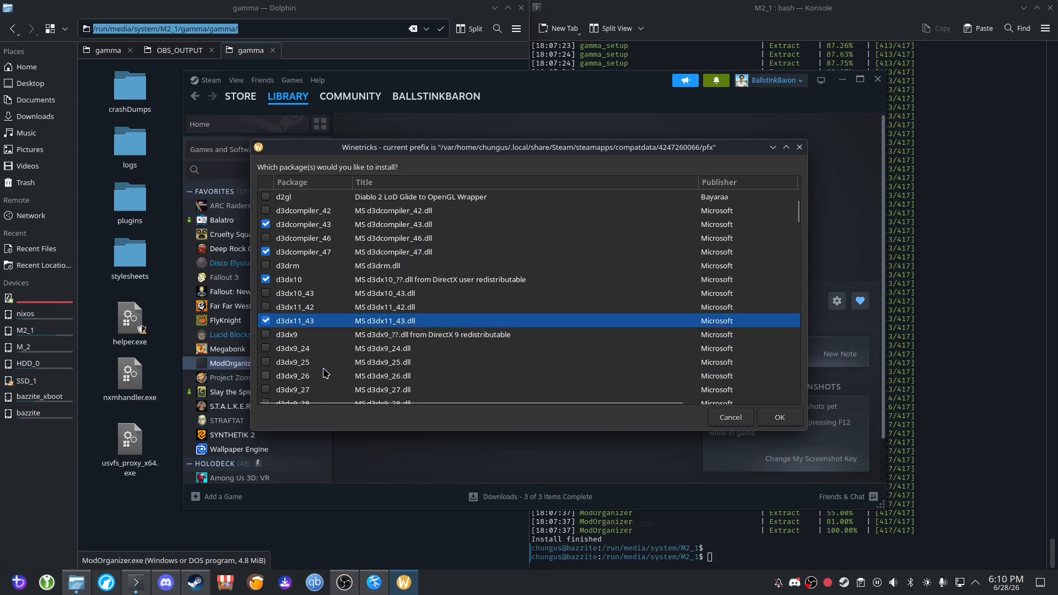
left_click(300, 338)
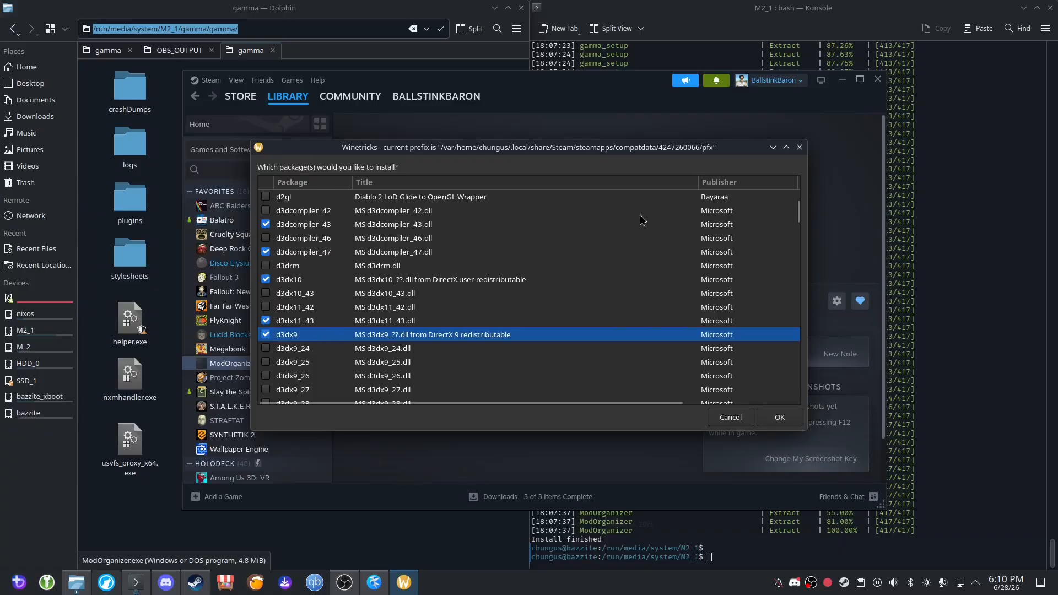
Add the vcrun2022 package to the selection and start installing all selected packages.
left_click_drag(799, 215, 782, 384)
scroll(782, 384, "down", 1)
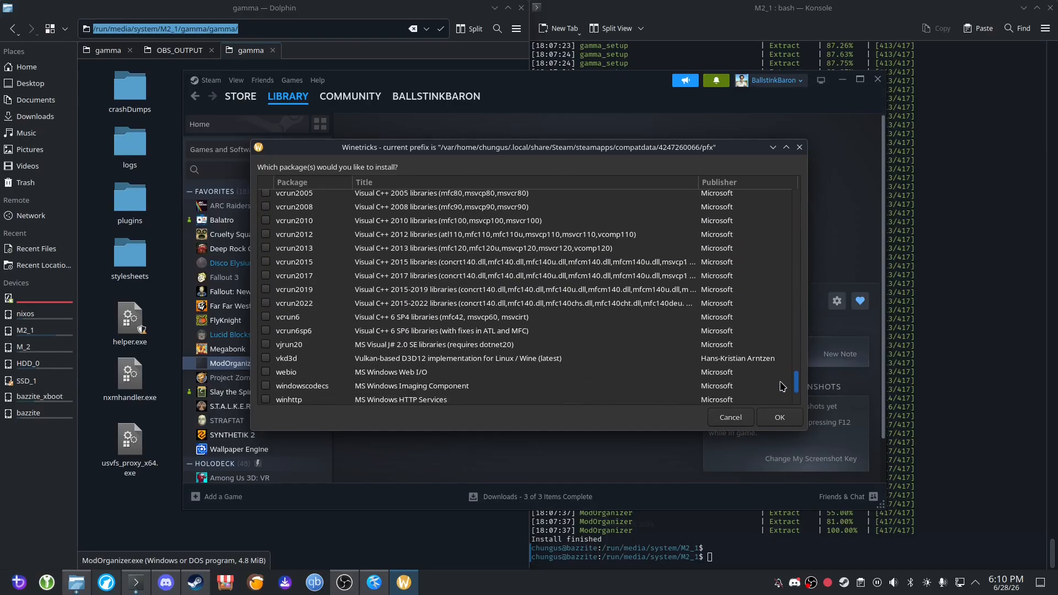
scroll(318, 338, "down", 3)
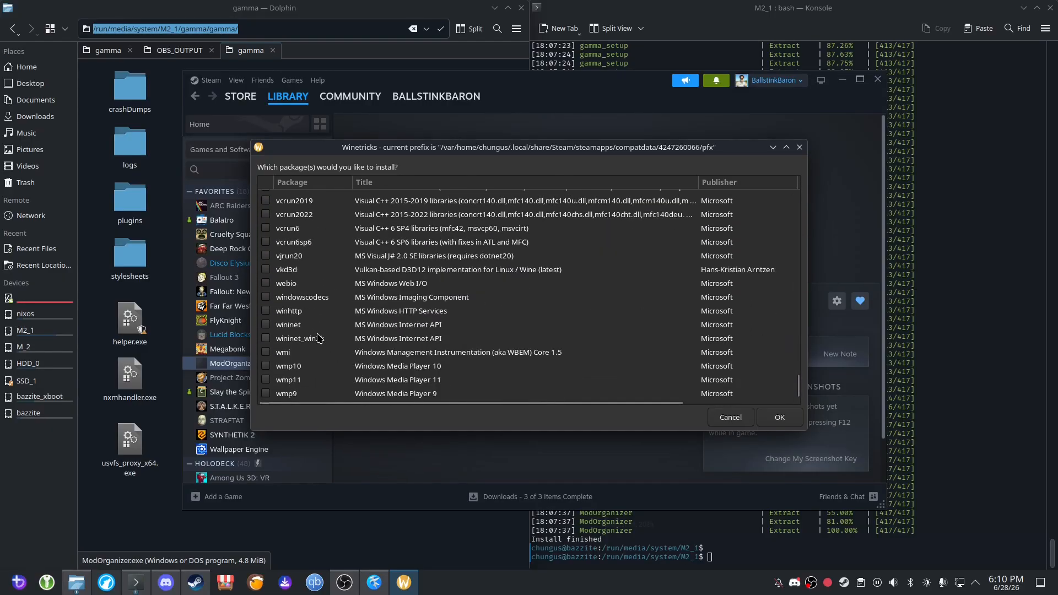
scroll(327, 336, "up", 1)
left_click(312, 260)
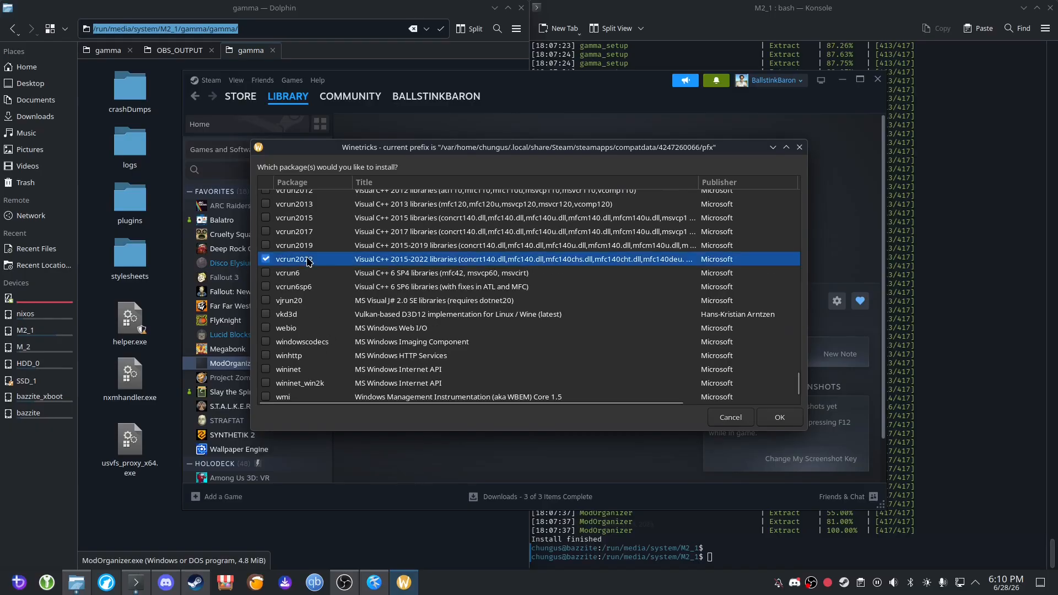
left_click(779, 417)
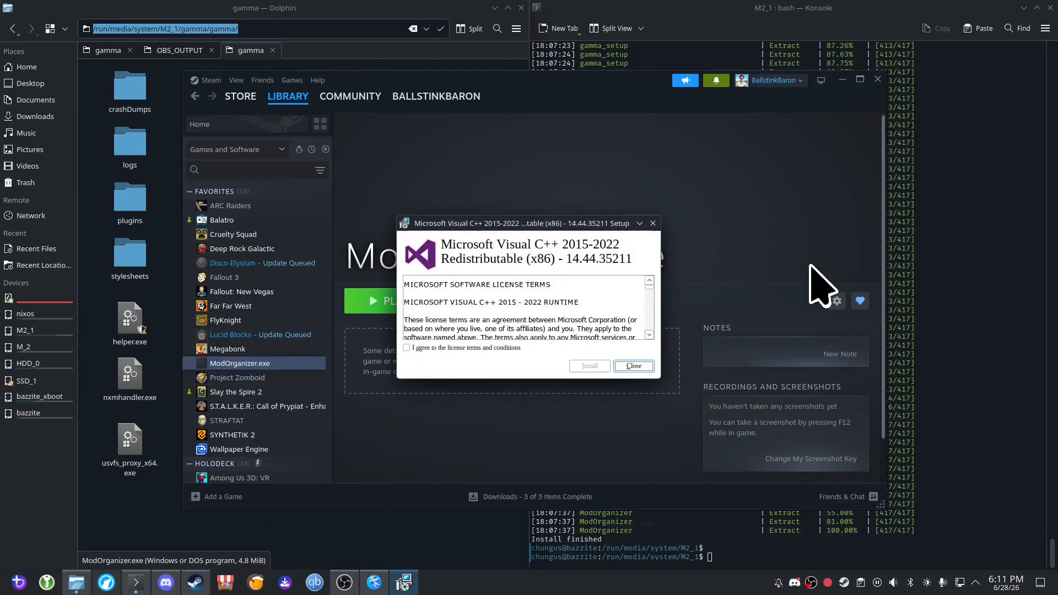
Accept the license terms, install the Microsoft Visual C++ 2015-2022 Redistributable (x86) and close its setup.
left_click(465, 348)
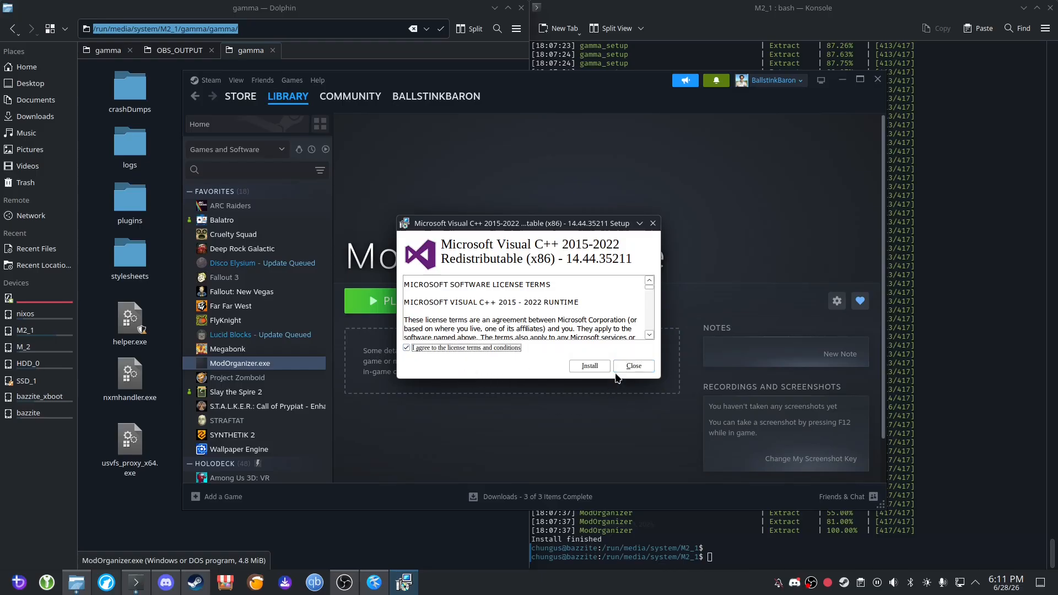
left_click(589, 368)
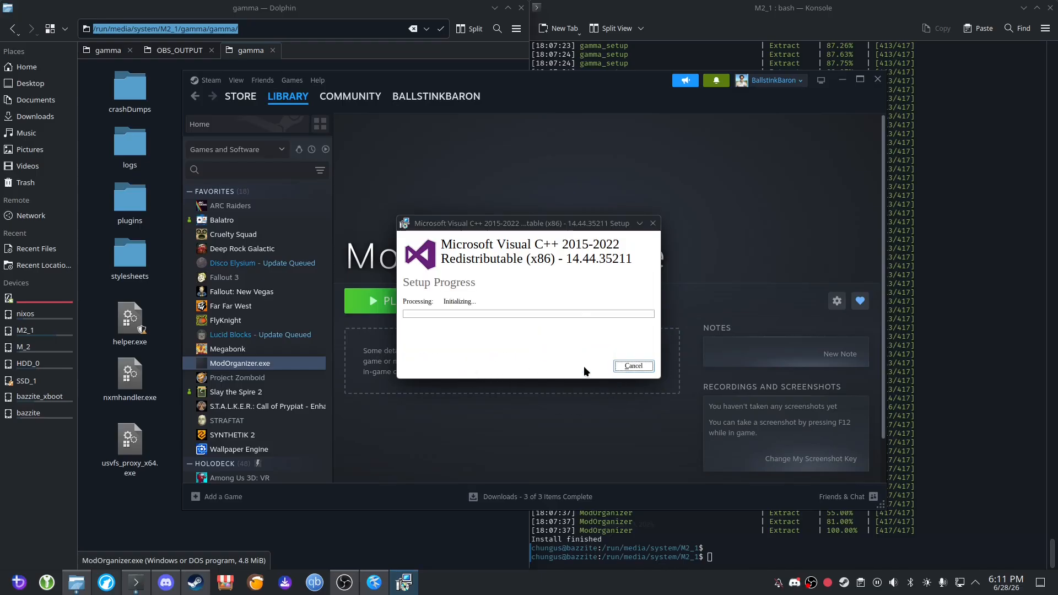
left_click(631, 366)
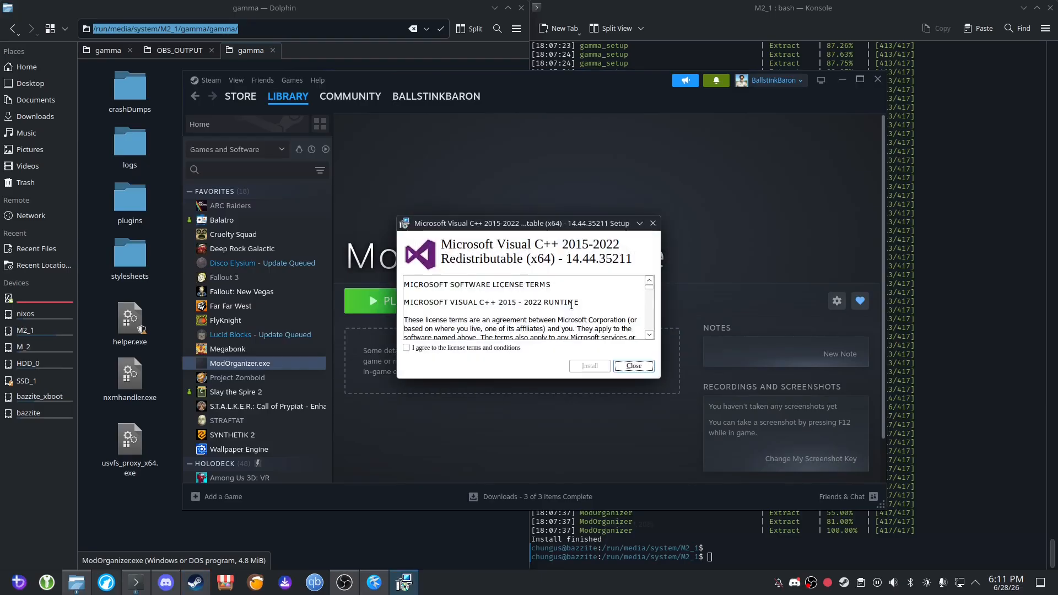
Accept the license terms, install the Microsoft Visual C++ 2015-2022 Redistributable (x64) and close its setup.
left_click(482, 346)
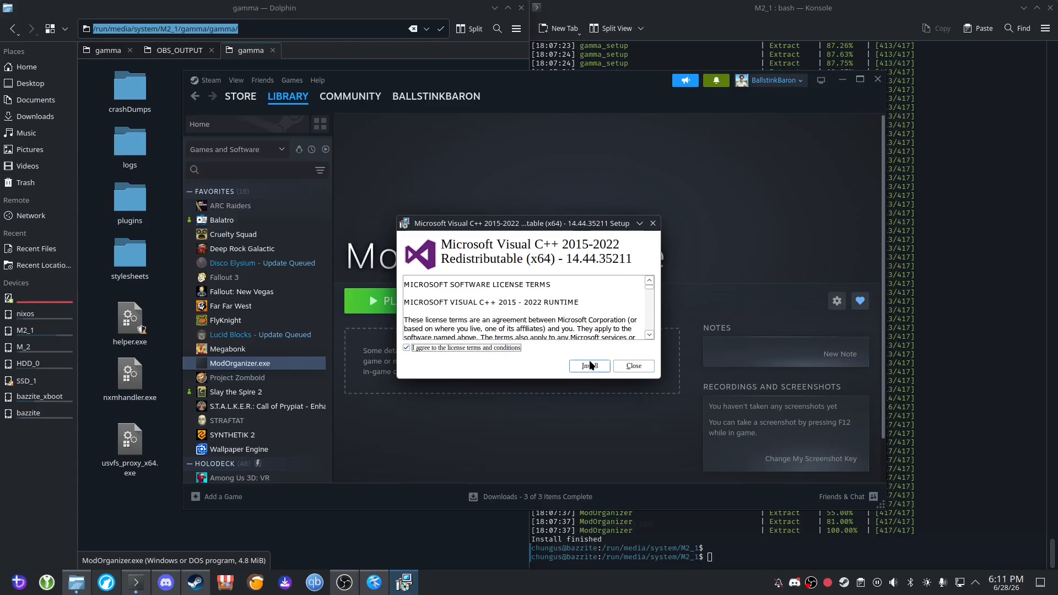
left_click(589, 365)
left_click(634, 367)
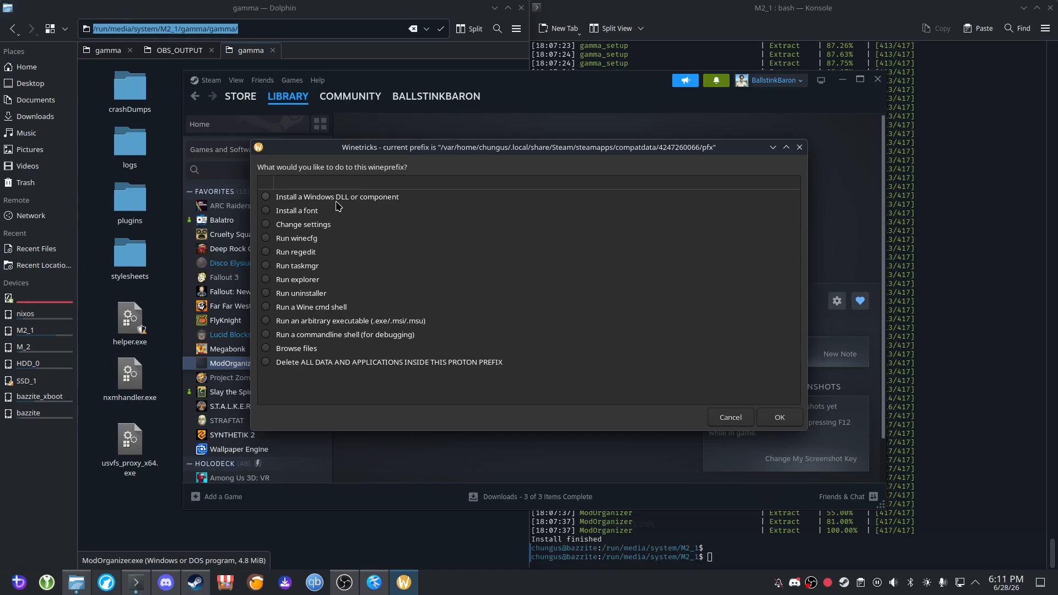
Review the ticked packages in the Windows DLL or component list, and leave the list without installing anything.
left_click(306, 201)
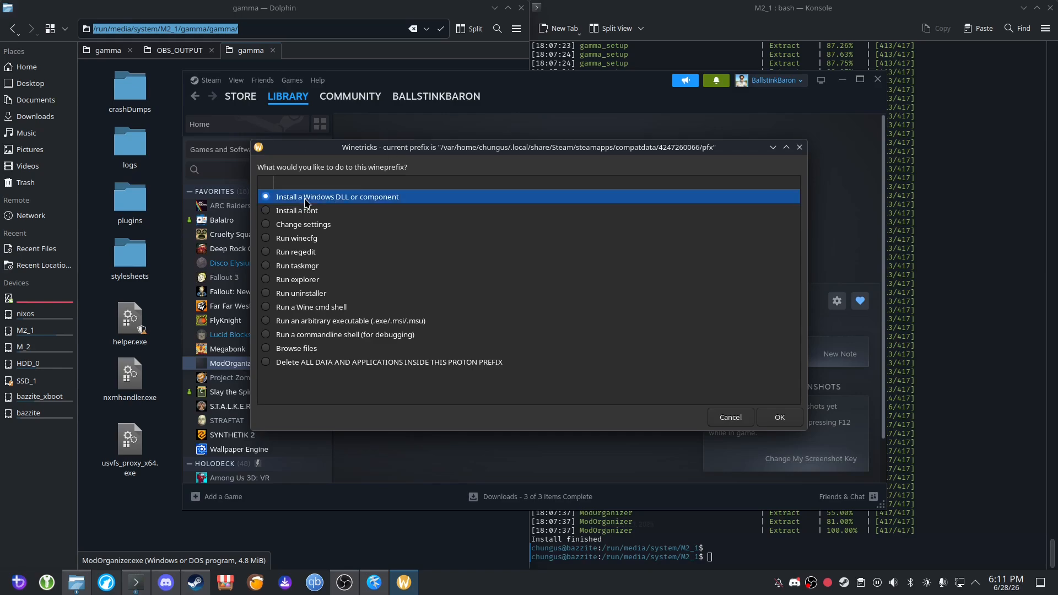
left_click(787, 422)
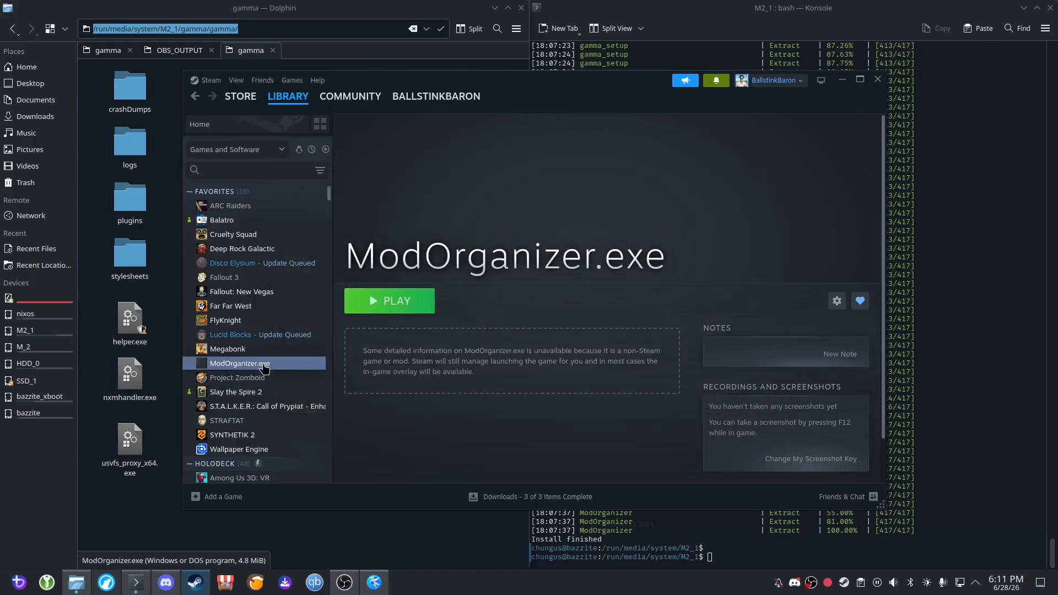
scroll(344, 292, "down", 6)
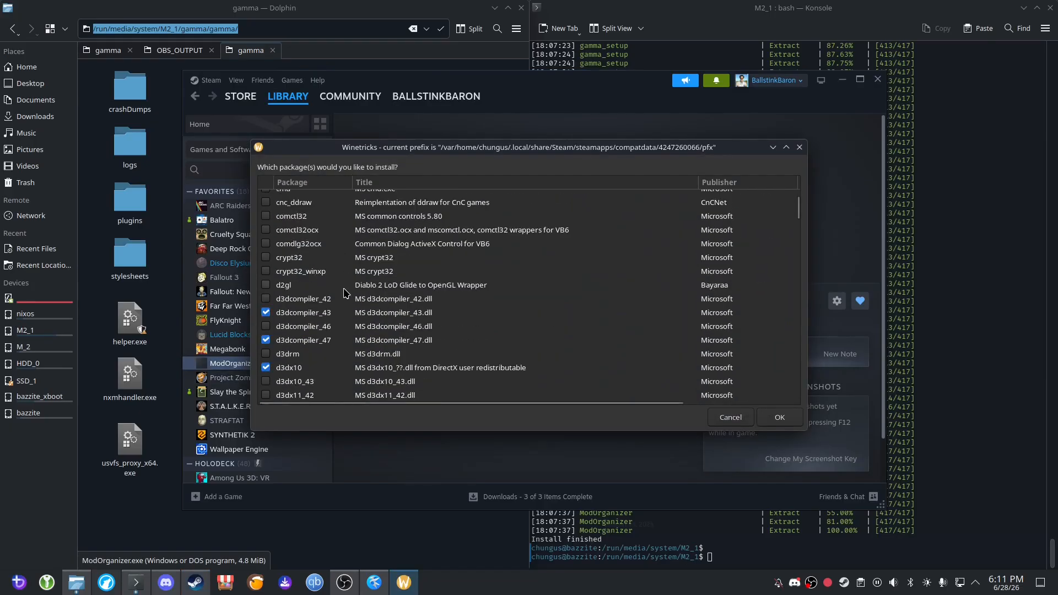
scroll(285, 288, "up", 2)
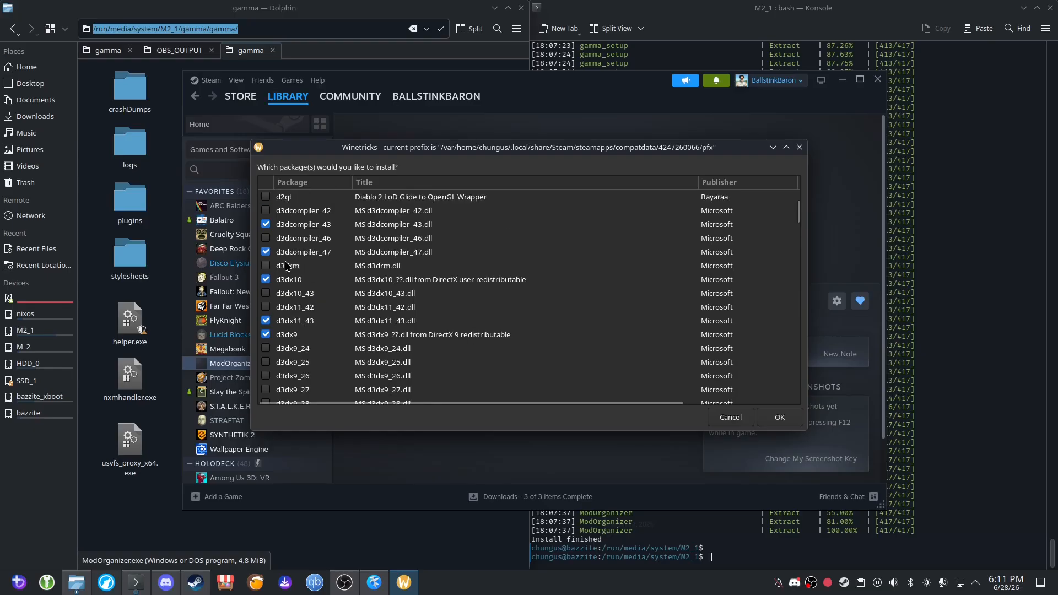
left_click_drag(797, 212, 797, 396)
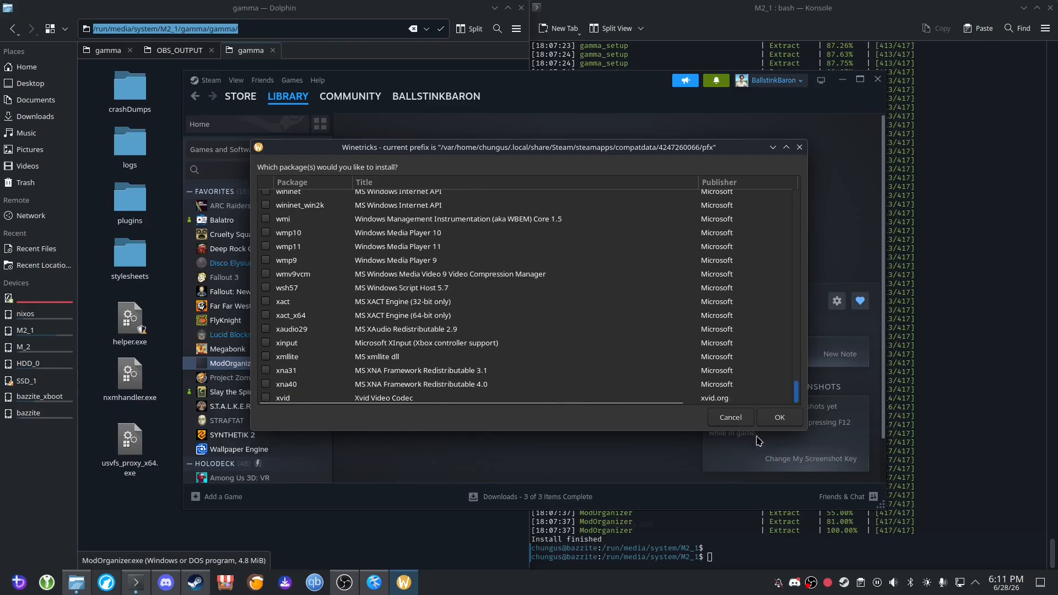
scroll(766, 397, "up", 5)
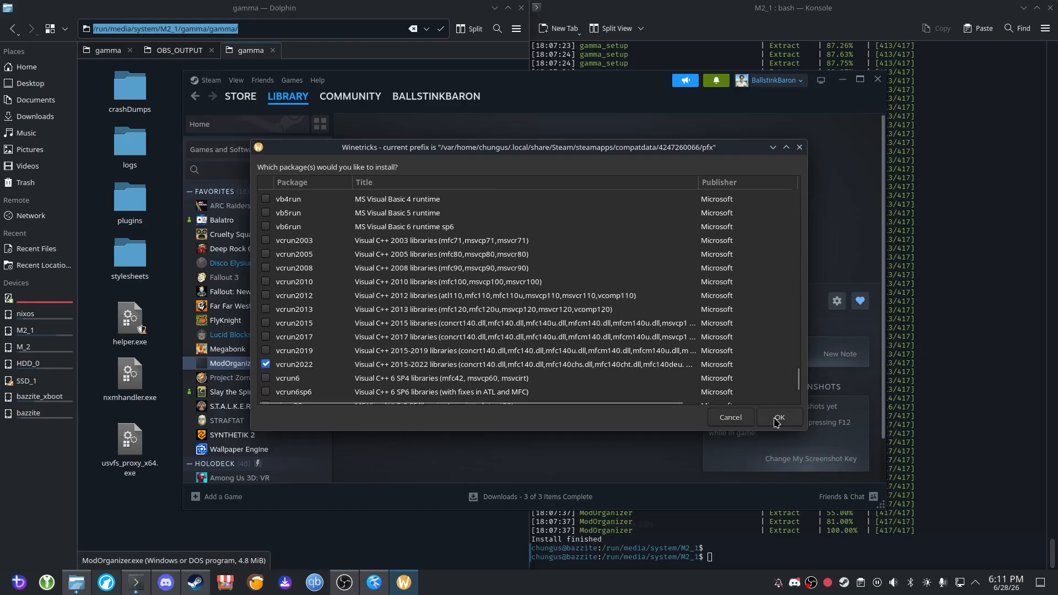
left_click(749, 418)
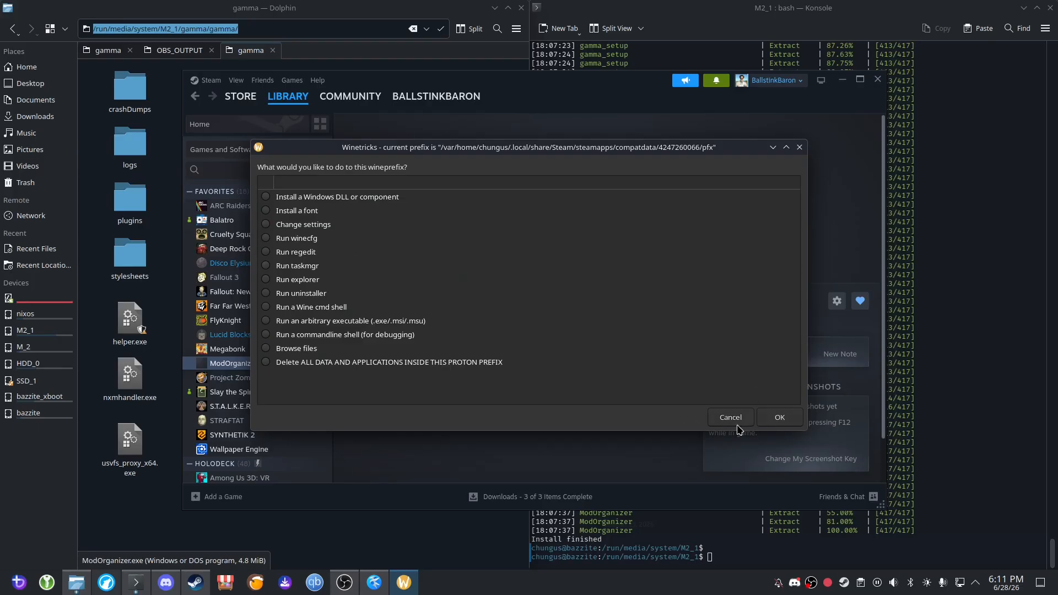
Close Winetricks and launch ModOrganizer.exe from the Steam library.
left_click(800, 148)
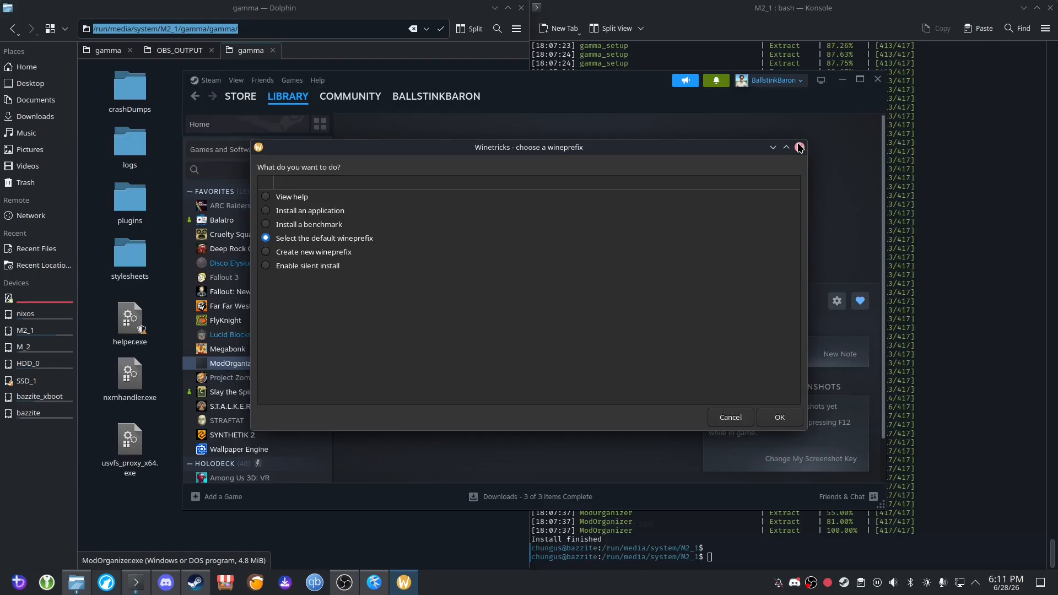
left_click(799, 148)
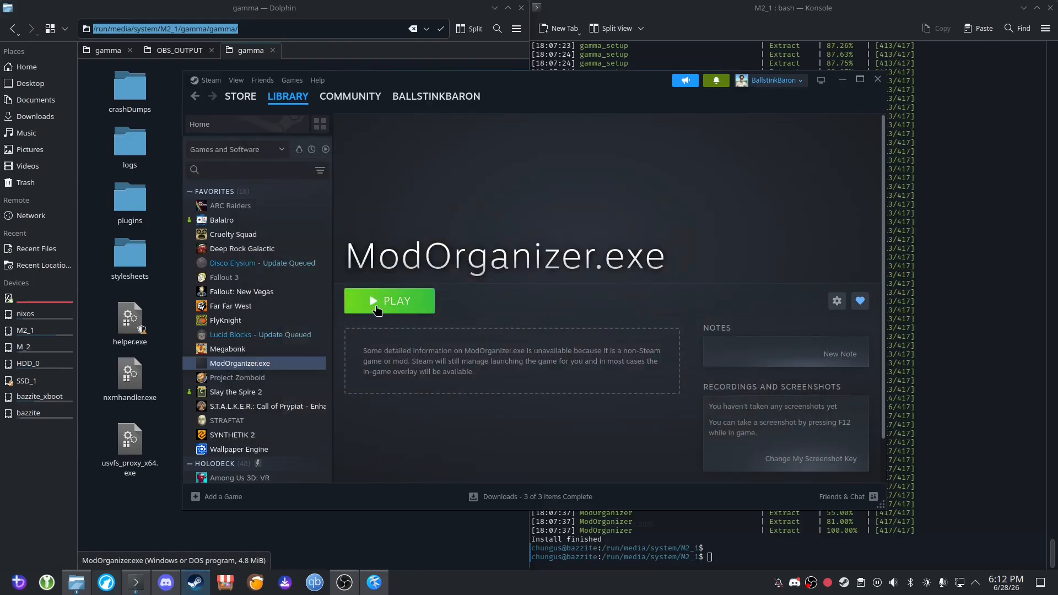
left_click(378, 310)
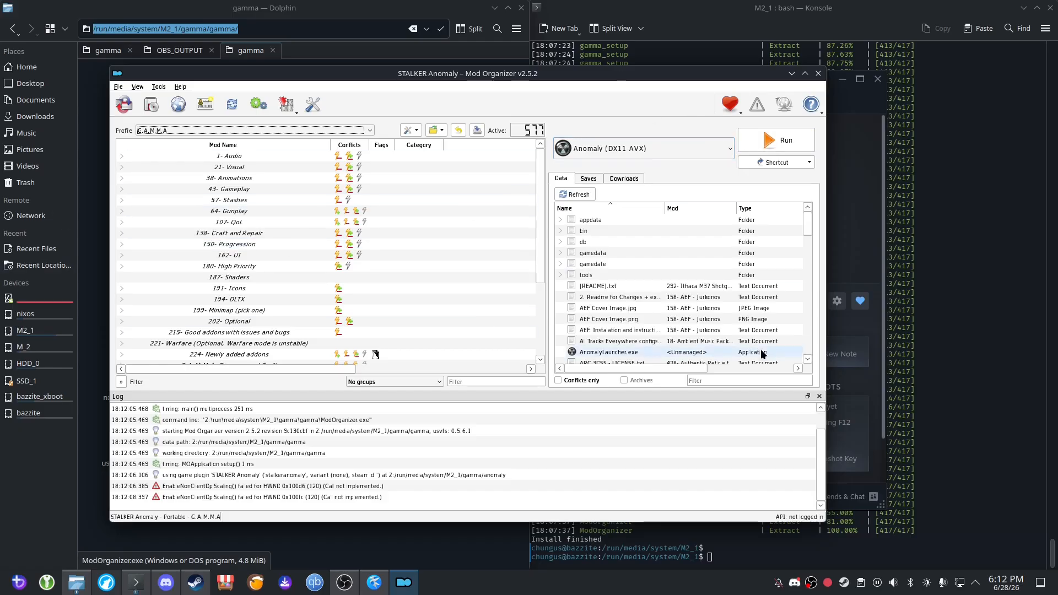
Run Anomaly (DX11 AVX) from Mod Organizer and start a new game with the default character and options.
left_click(767, 144)
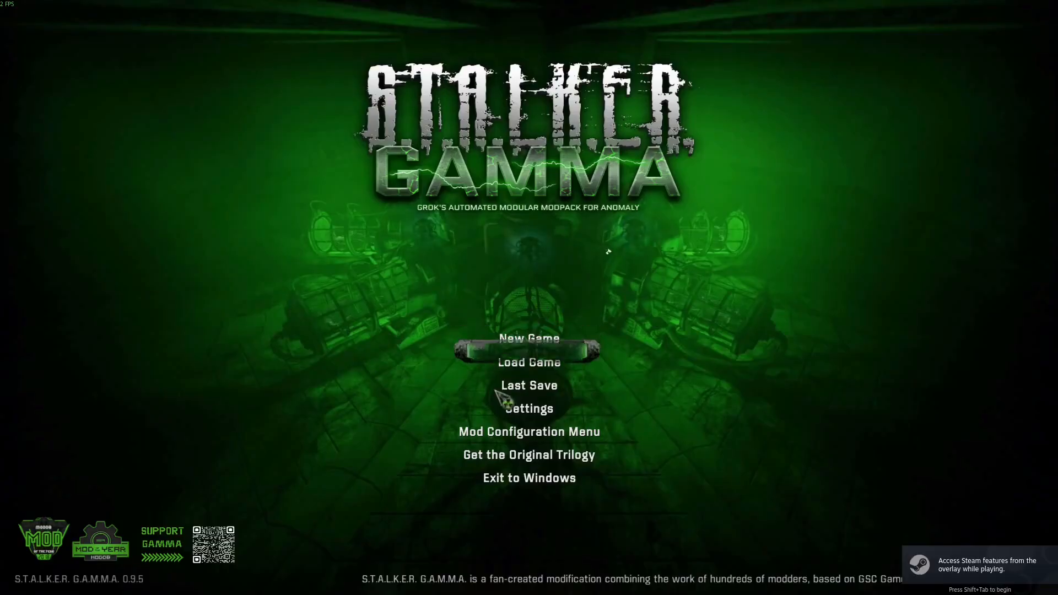
left_click(532, 339)
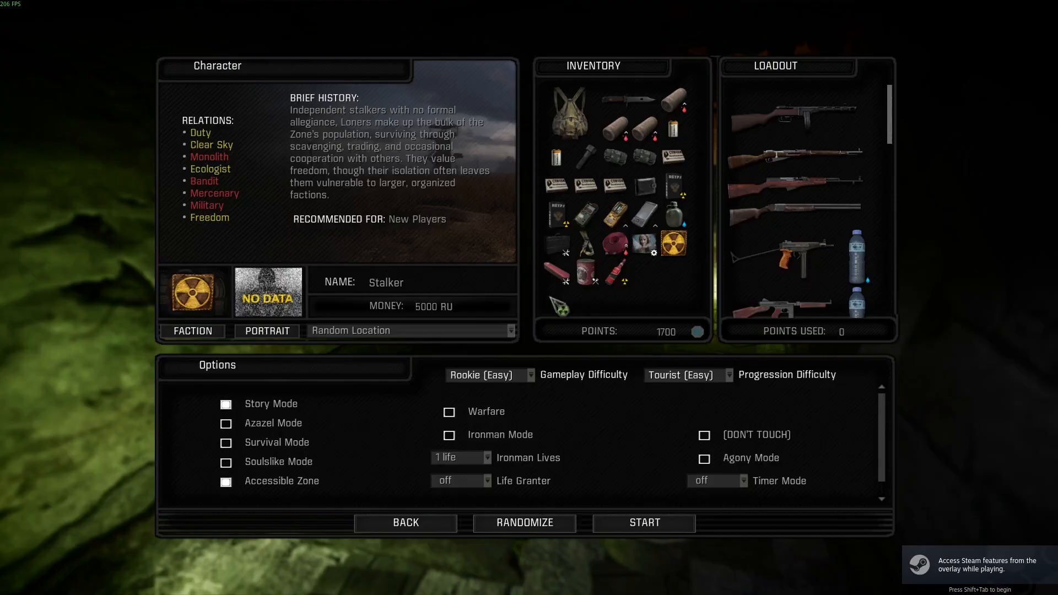
left_click(661, 528)
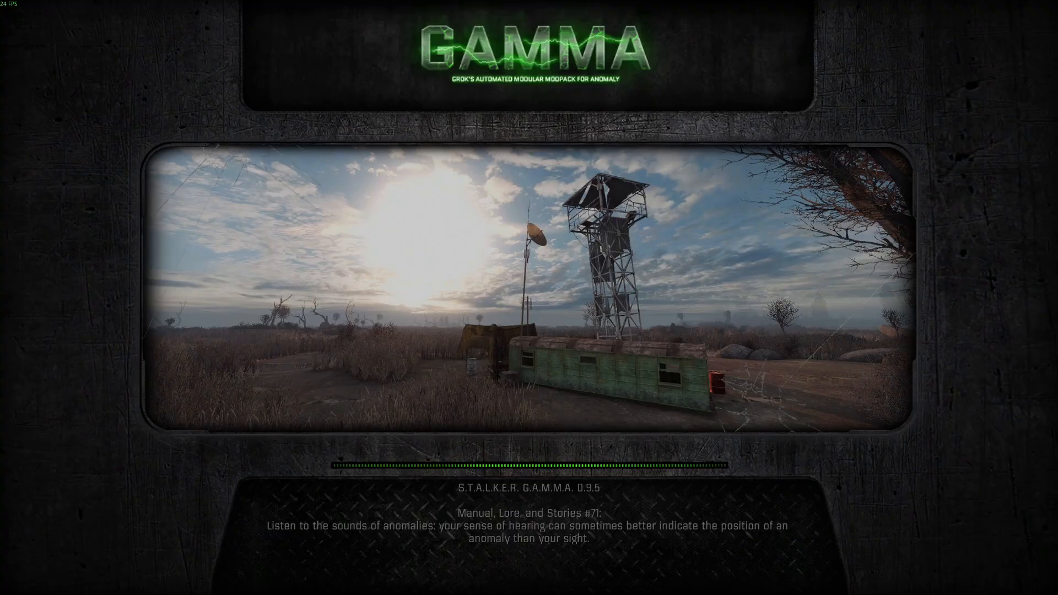
key("space")
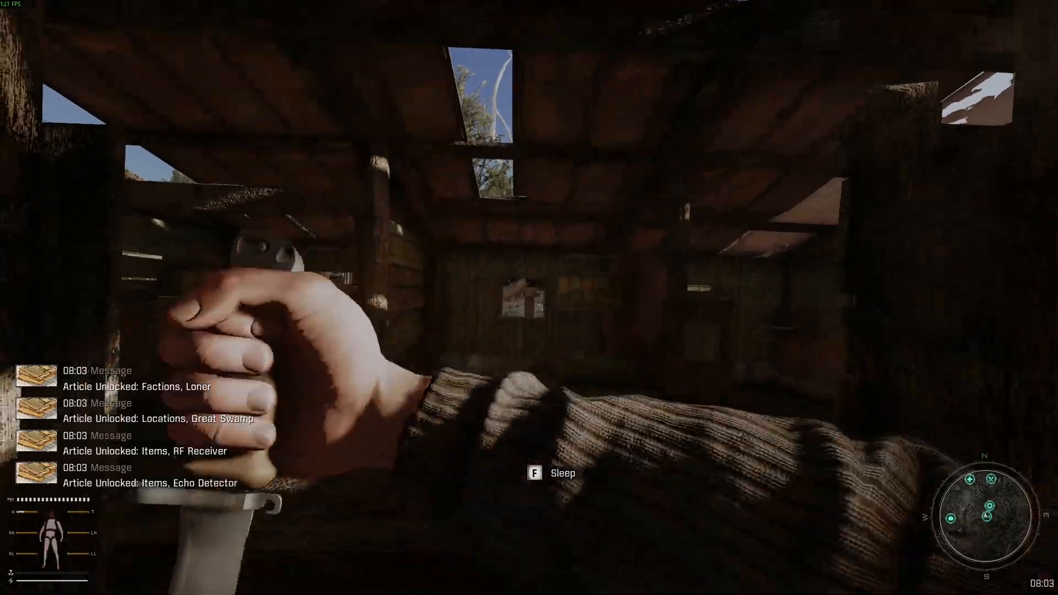
Walk out of the starting building and around the camp to test that the modded game runs.
key("w")
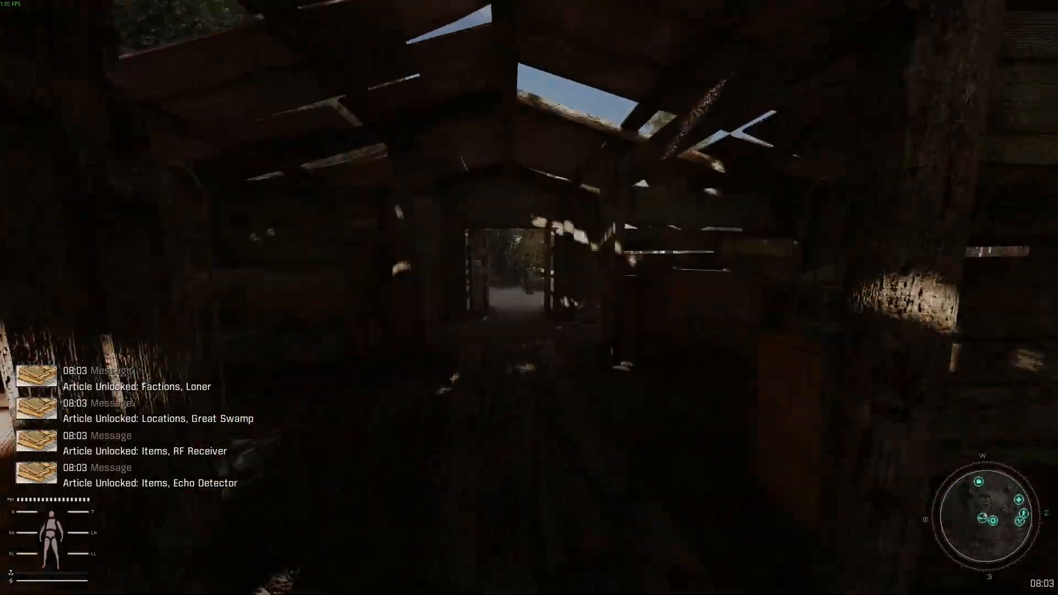
key("w")
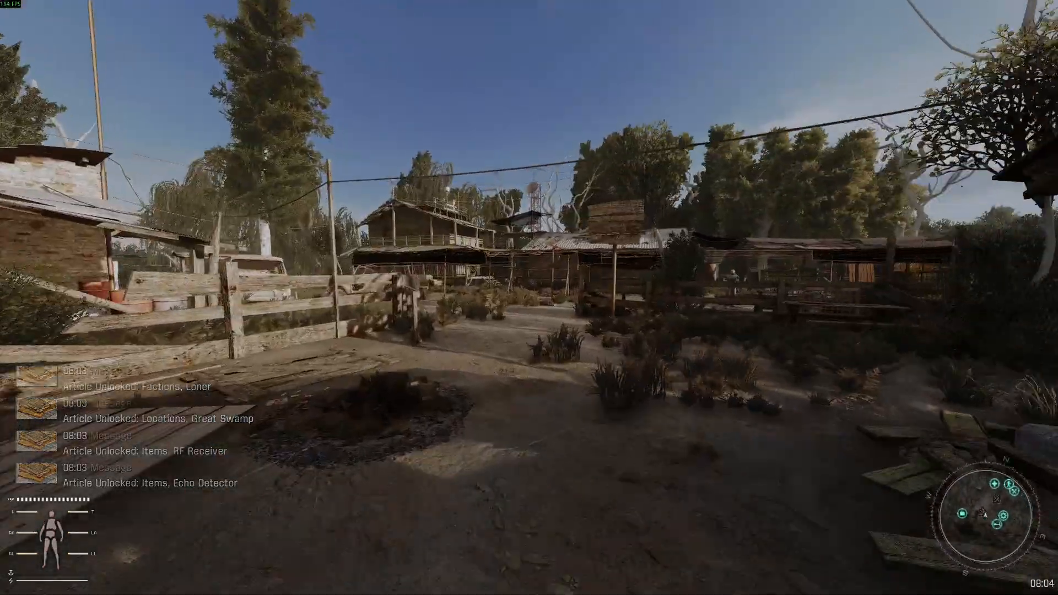
key("w")
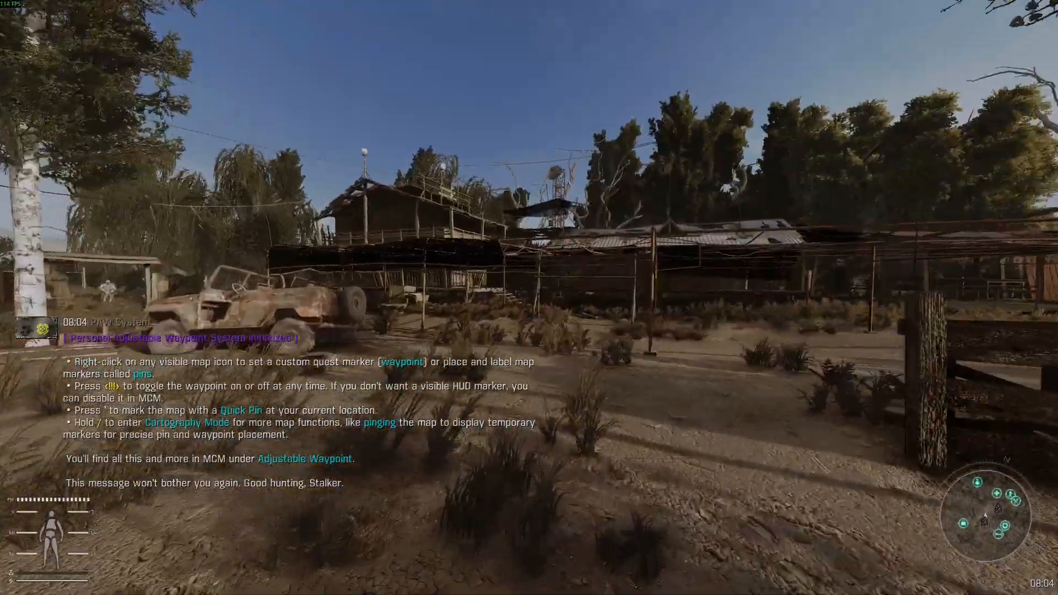
key("w")
key("a")
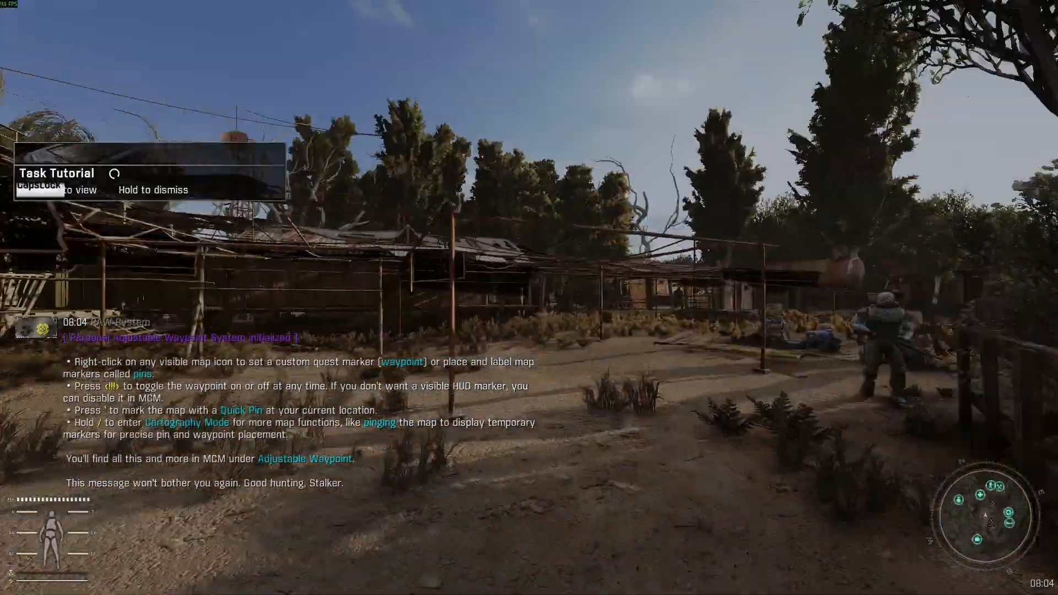
key("Escape")
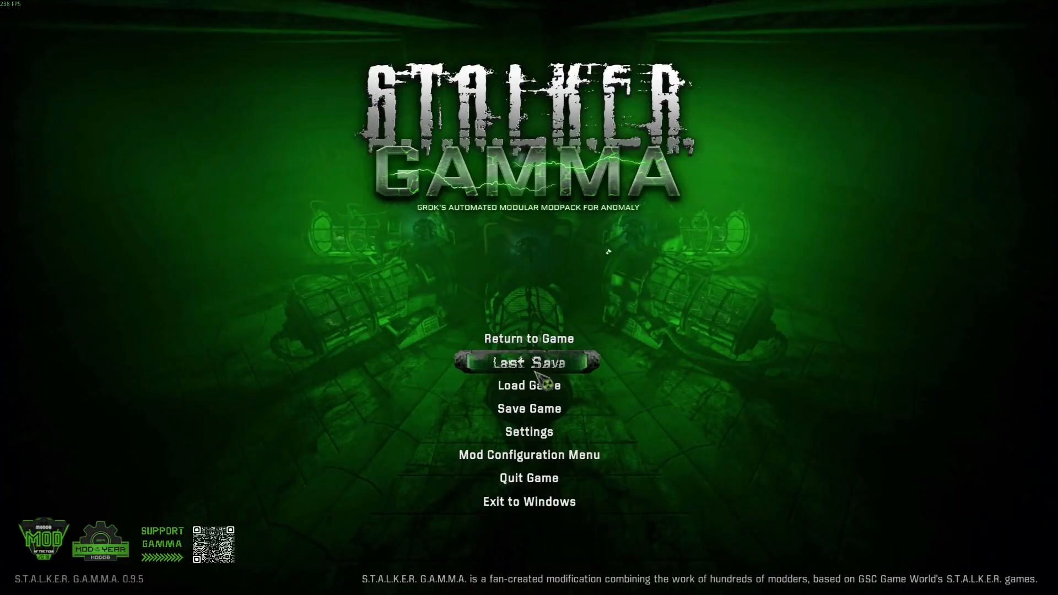
key("Escape")
key("w")
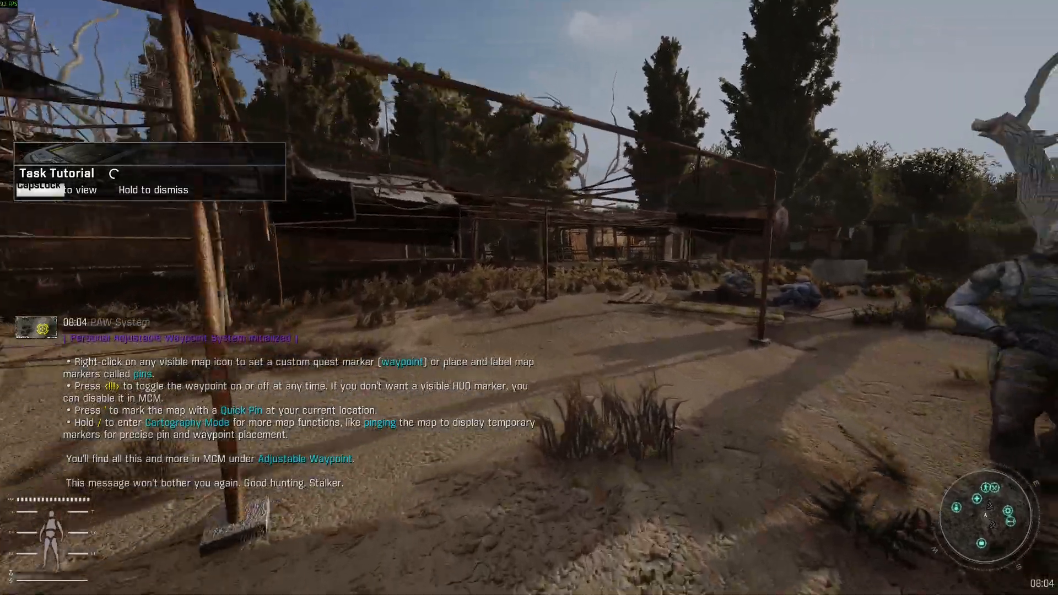
key("w")
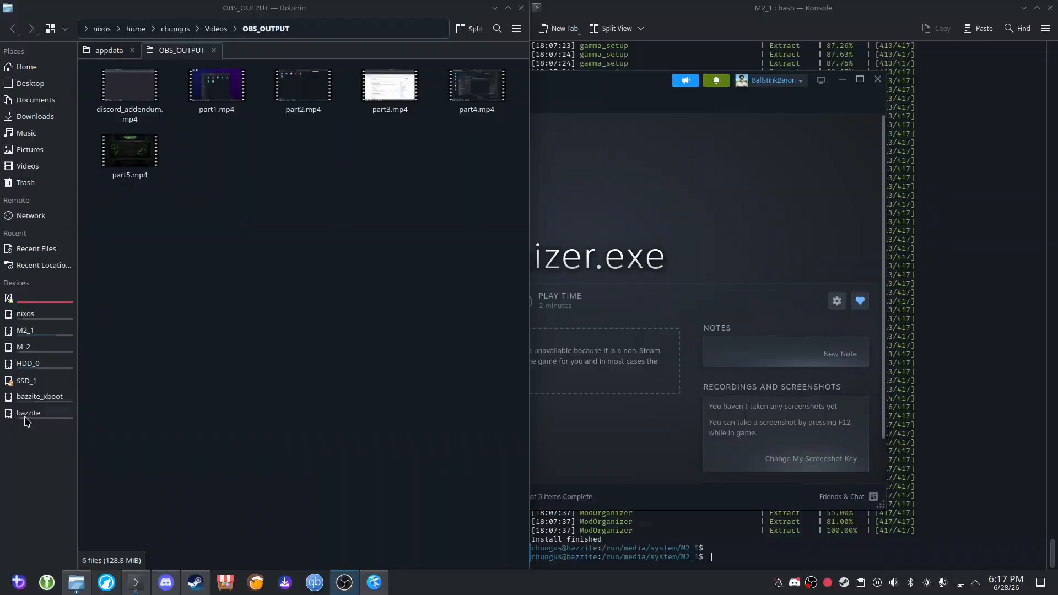
Open the Desktop in a new file manager tab and enter its GAMMA_TUTORIAL_RESOURCES folder.
left_click(102, 49)
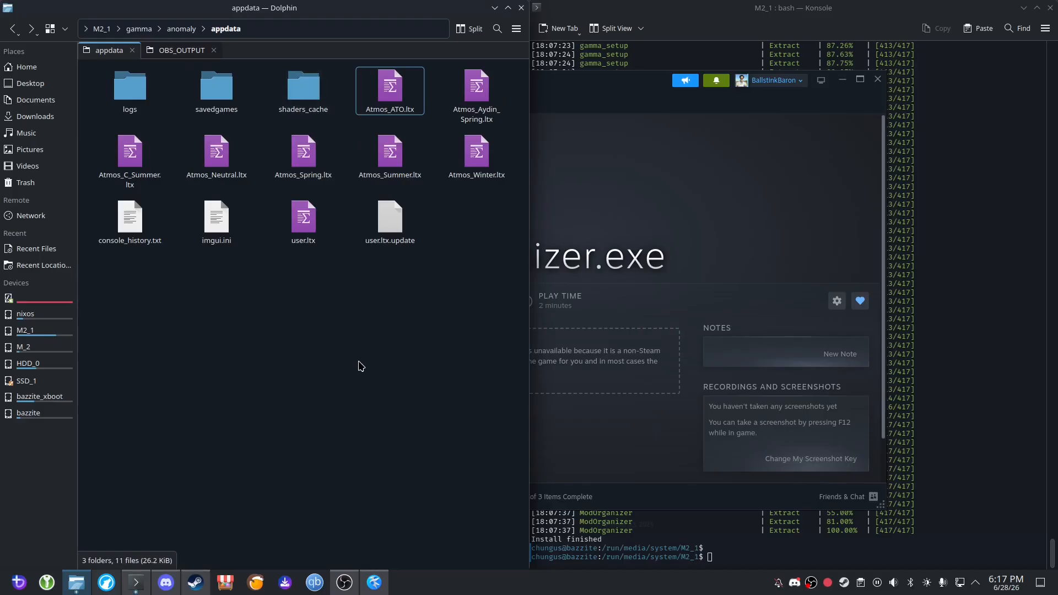
right_click(37, 86)
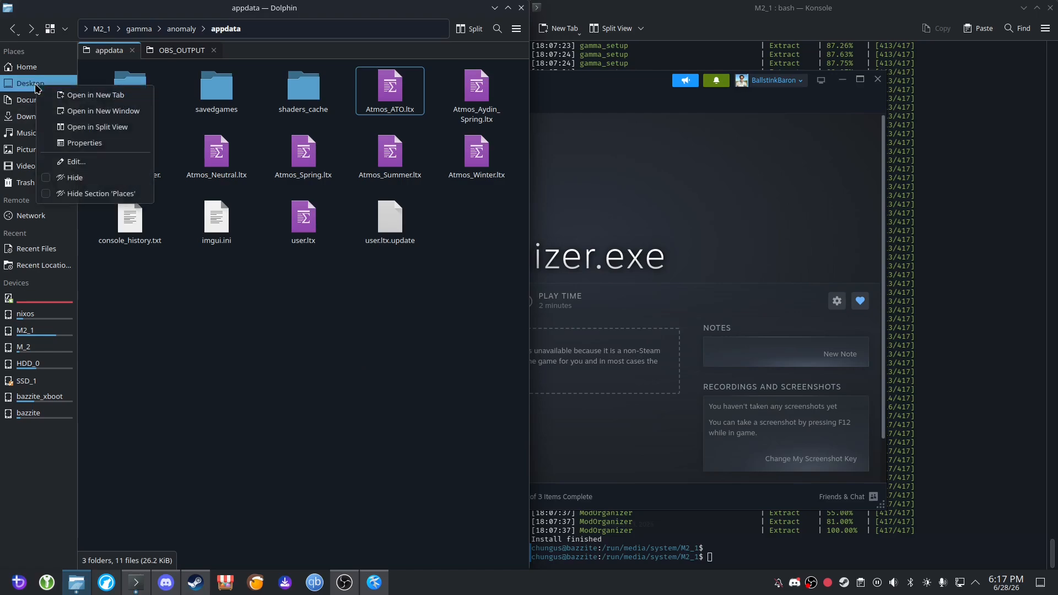
left_click(83, 97)
left_click(170, 51)
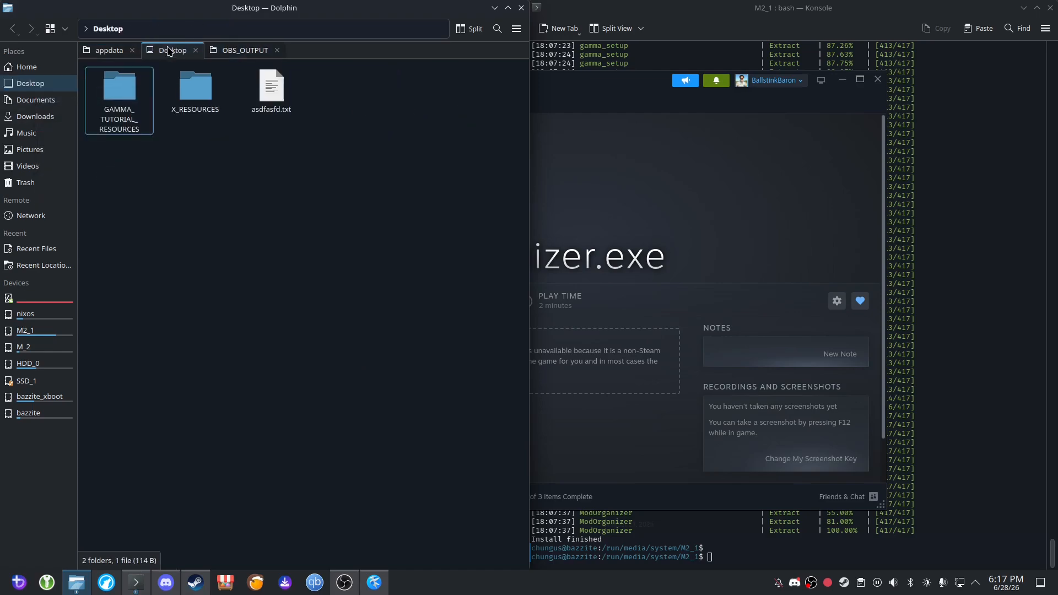
double_click(147, 110)
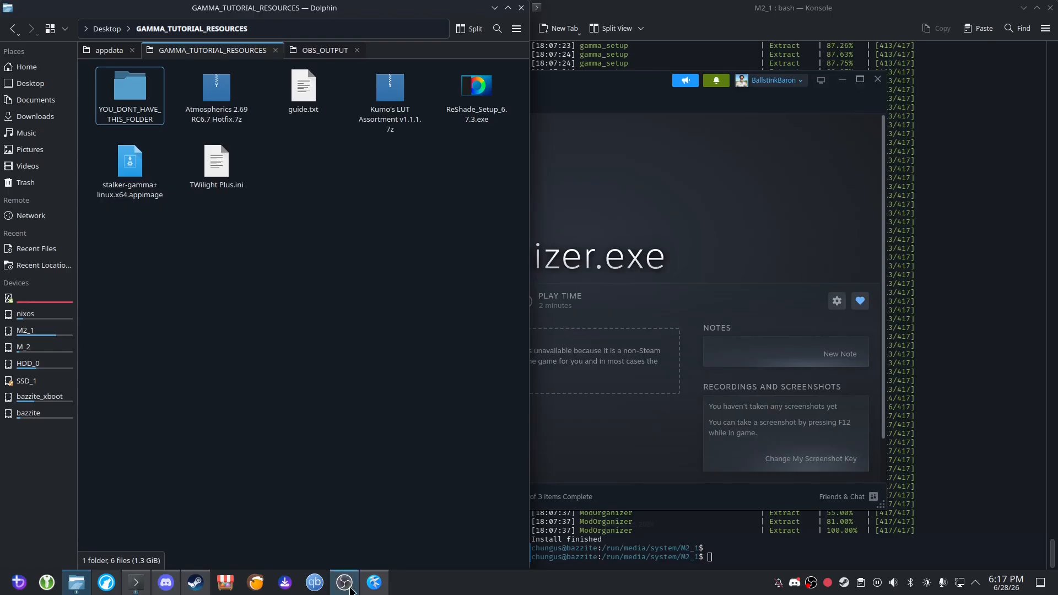
Launch ModOrganizer.exe from Steam again and bring the GAMMA_TUTORIAL_RESOURCES folder window to the front.
left_click(196, 583)
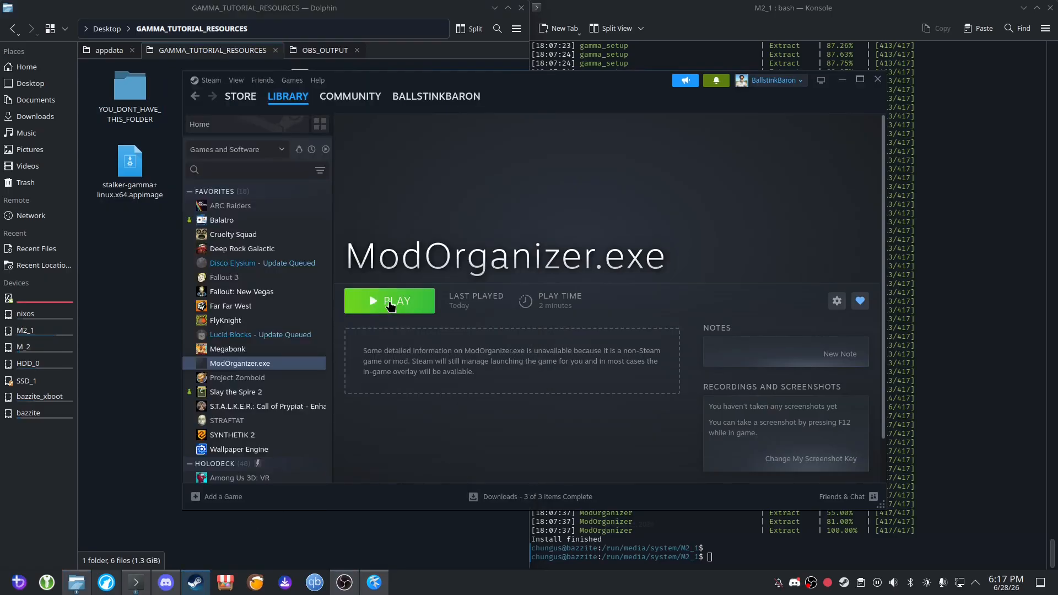
left_click(390, 305)
left_click(116, 297)
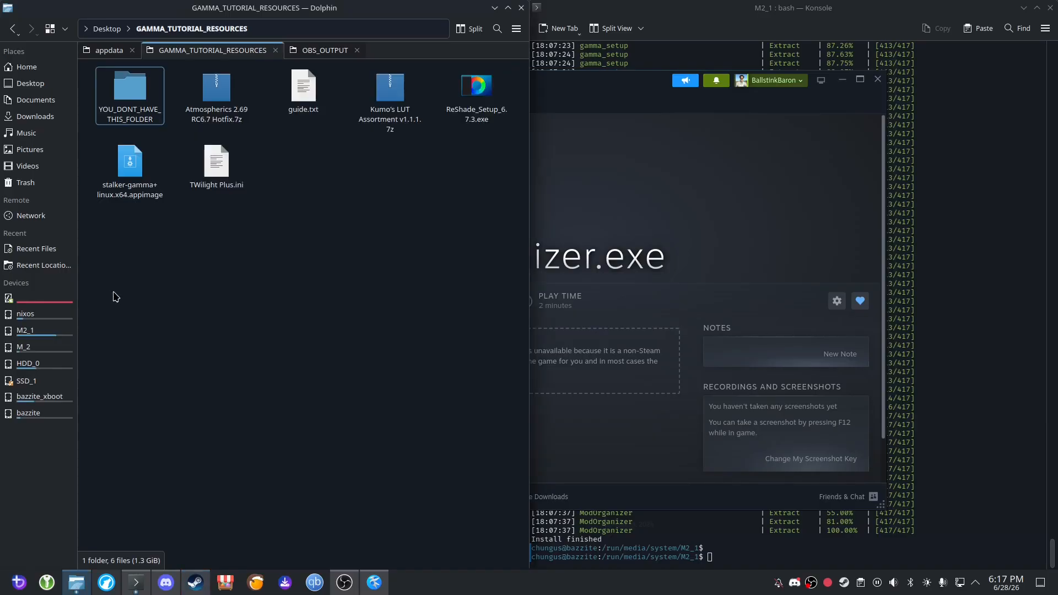
left_click(458, 97)
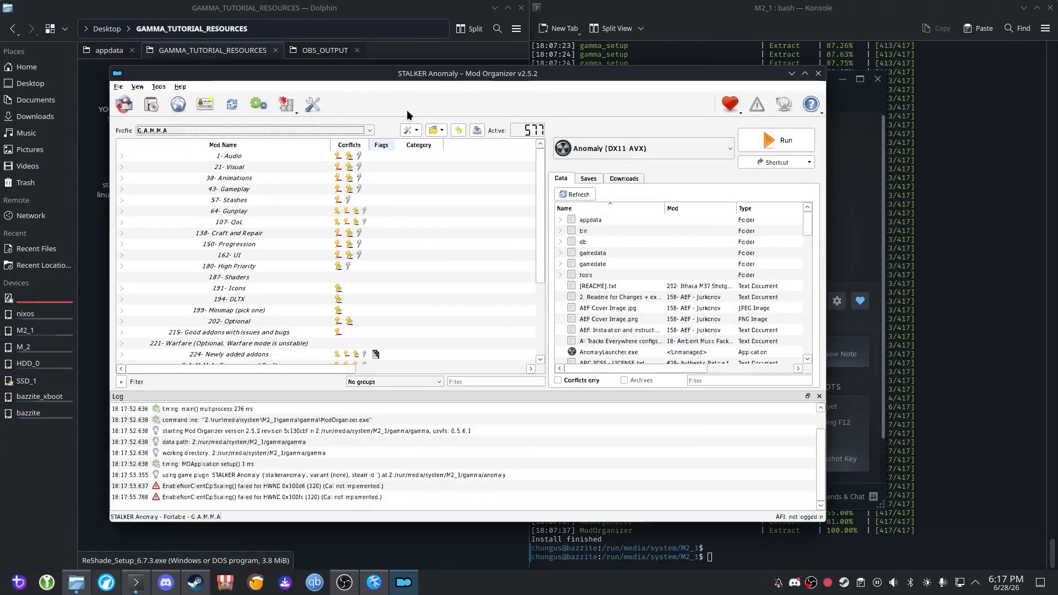
Tile the Mod Organizer window beside the GAMMA_TUTORIAL_RESOURCES folder window so both are fully visible.
left_click_drag(443, 74, 430, 163)
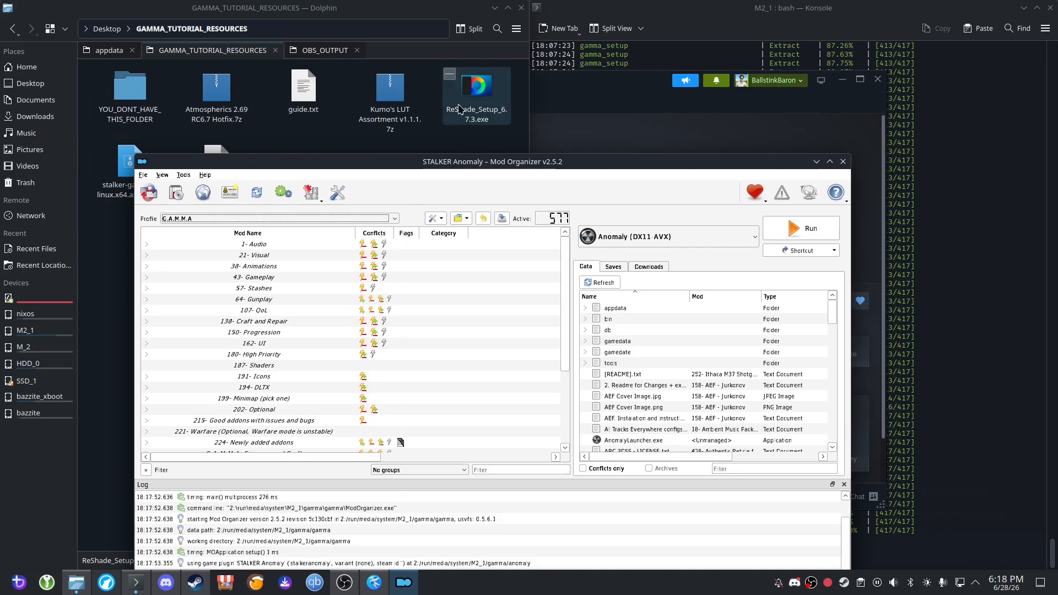
left_click_drag(455, 162, 453, 70)
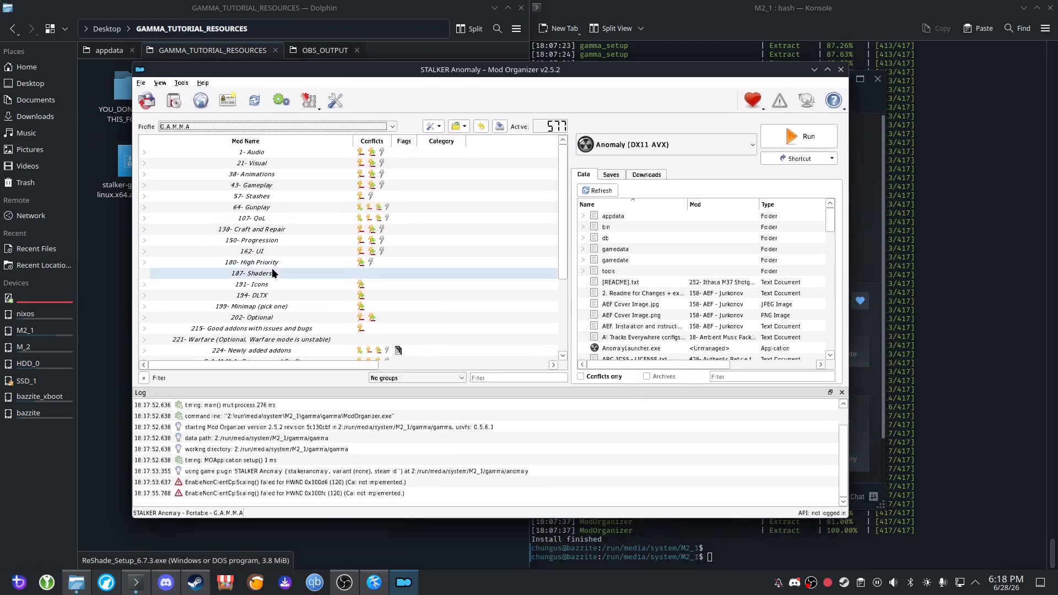
scroll(204, 307, "down", 4)
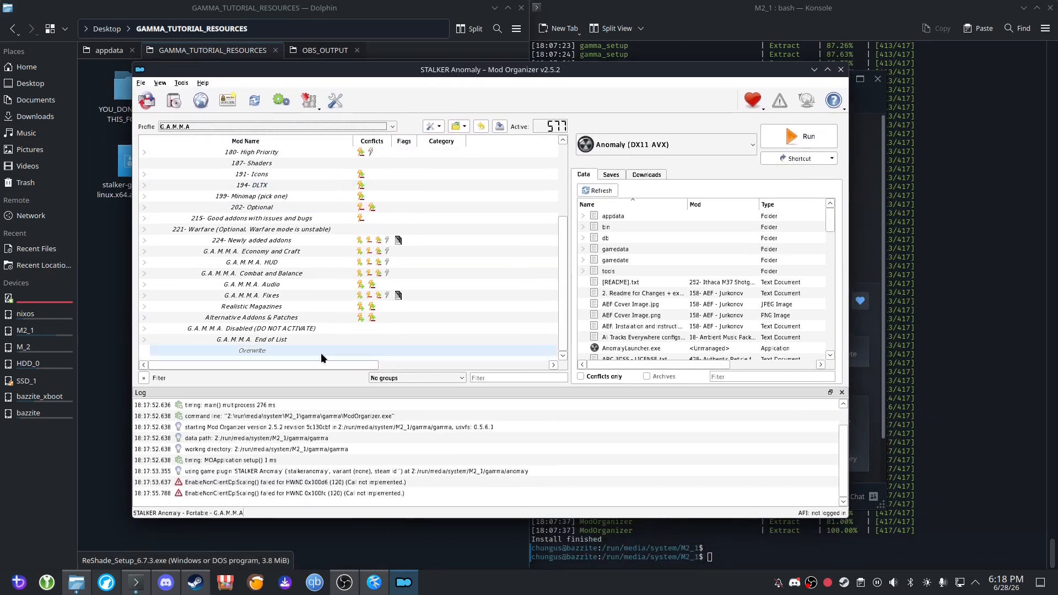
scroll(321, 353, "up", 4)
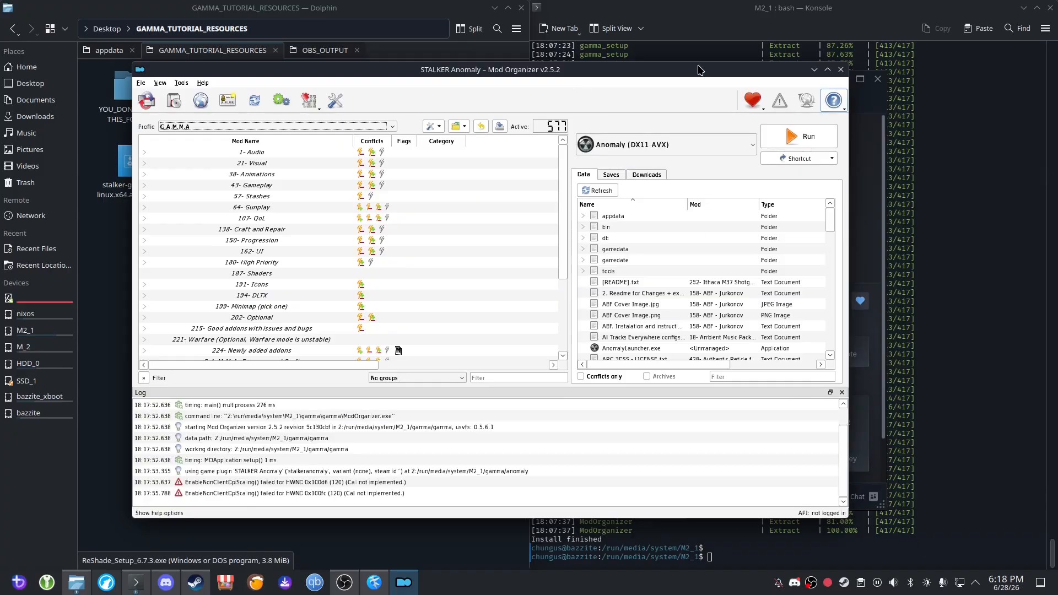
left_click_drag(699, 68, 1057, 176)
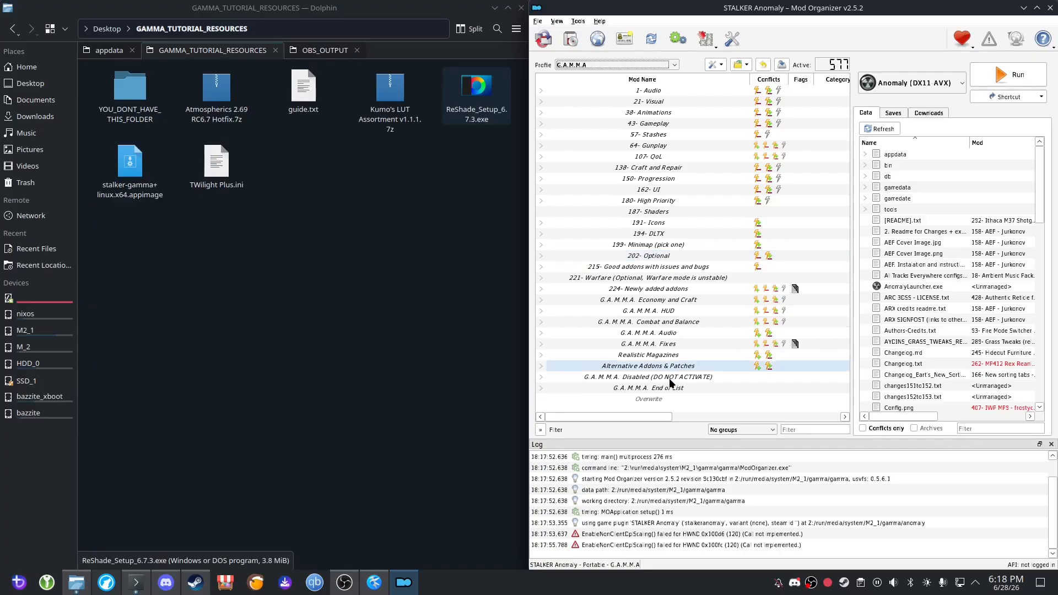
Group the mod list by Nexus IDs.
left_click(540, 334)
left_click(540, 334)
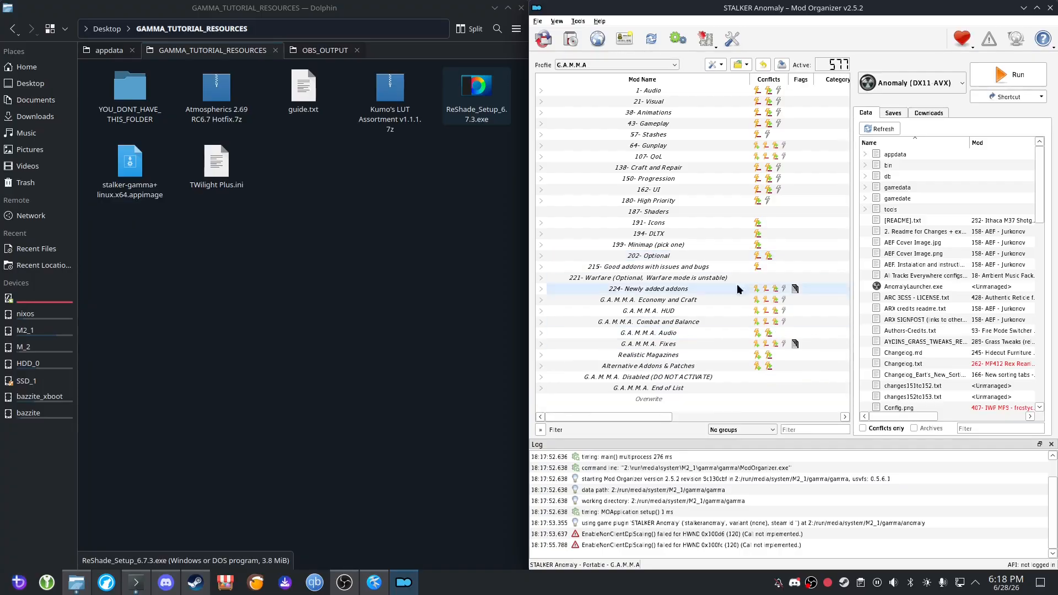
left_click(757, 429)
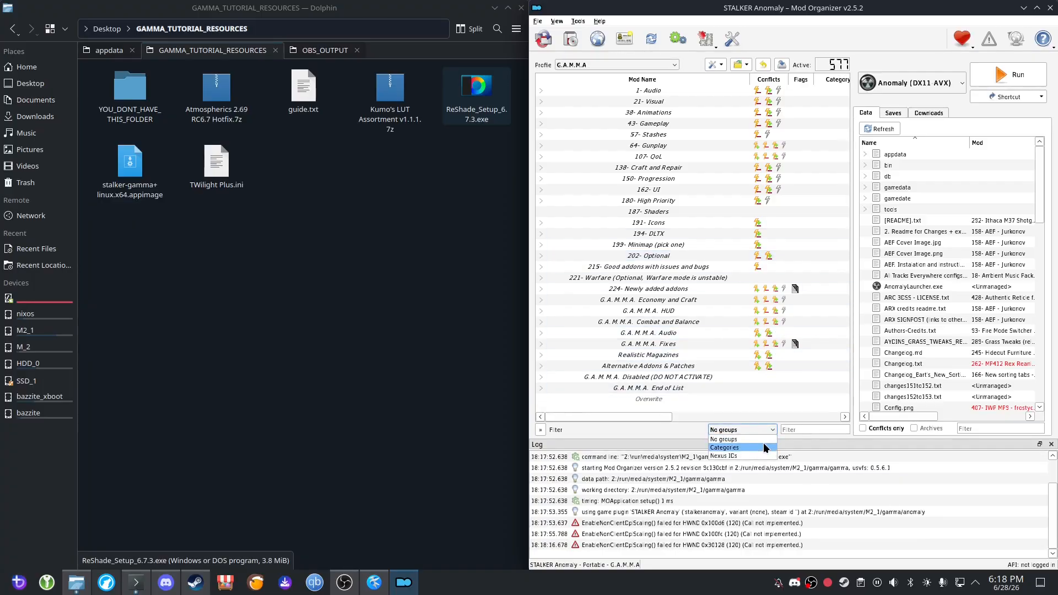
left_click(750, 455)
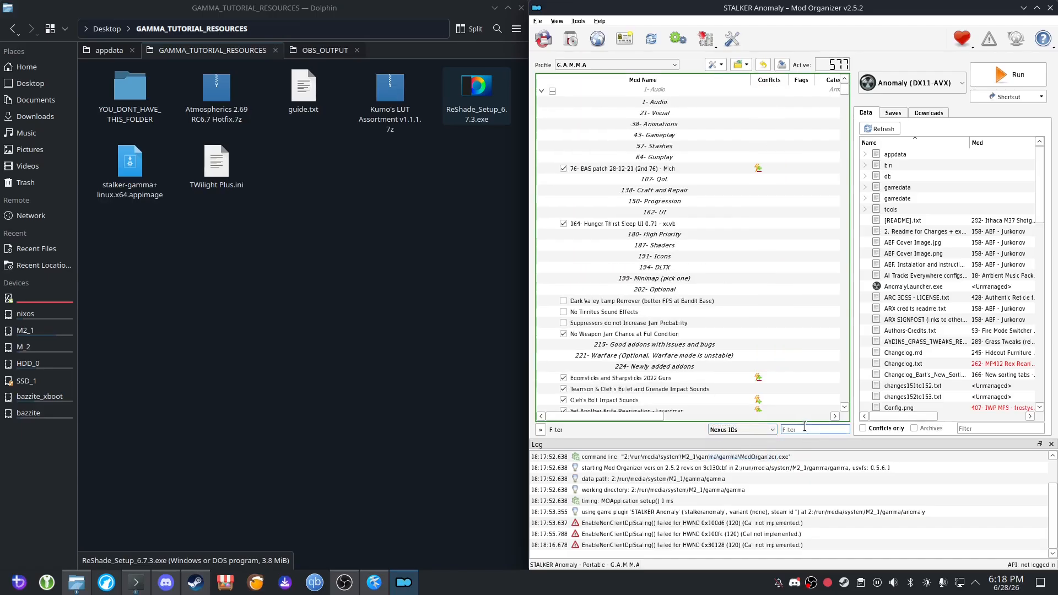
Filter the mod list for "atmos", expand the resulting group and select the Atmospherics Shaders Weathers and Reshade mod.
left_click(804, 426)
type("atmo")
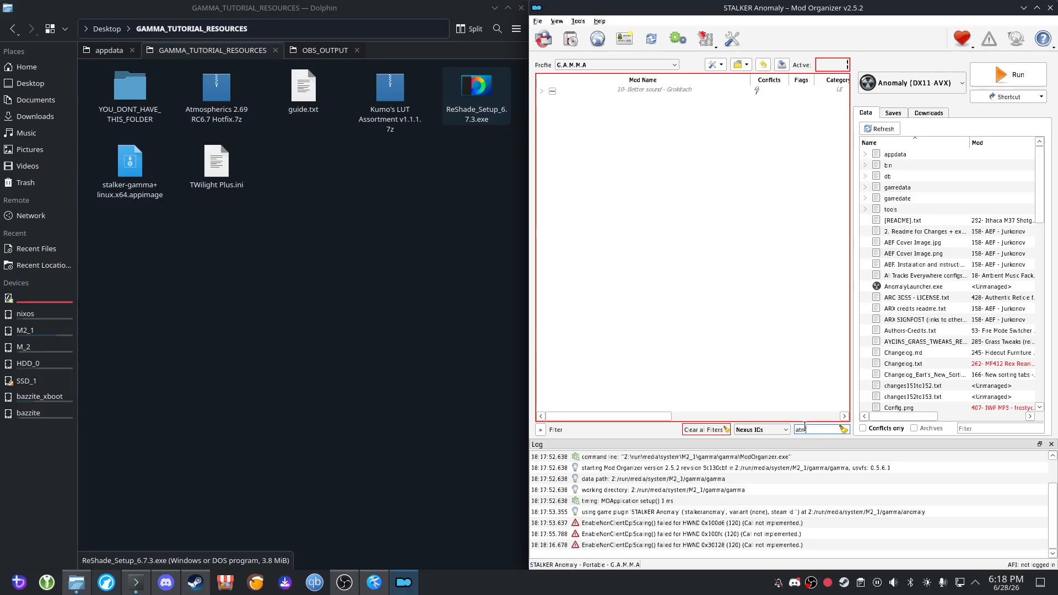
type("s")
key("BackSpace")
type("s")
left_click(543, 90)
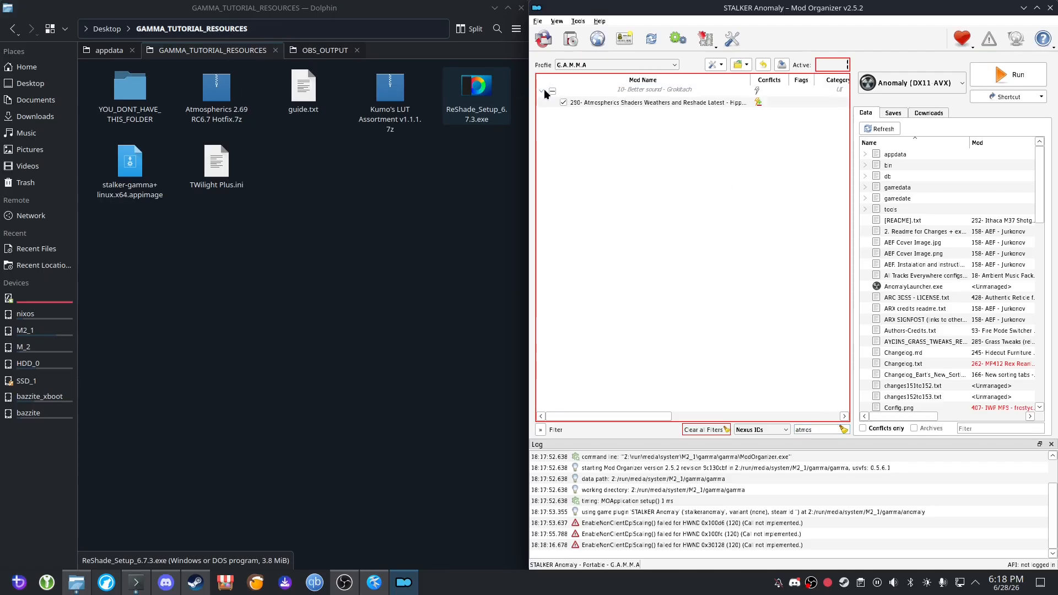
left_click(606, 103)
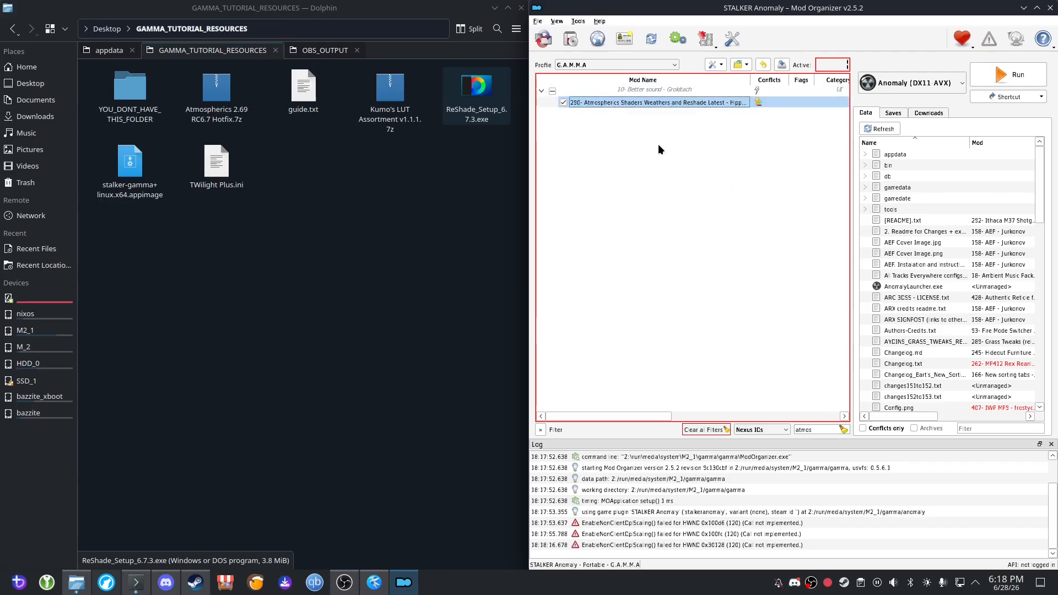
Clear the mod list filter and disable the Atmospherics Shaders Weathers and Reshade mod in the full list.
double_click(829, 430)
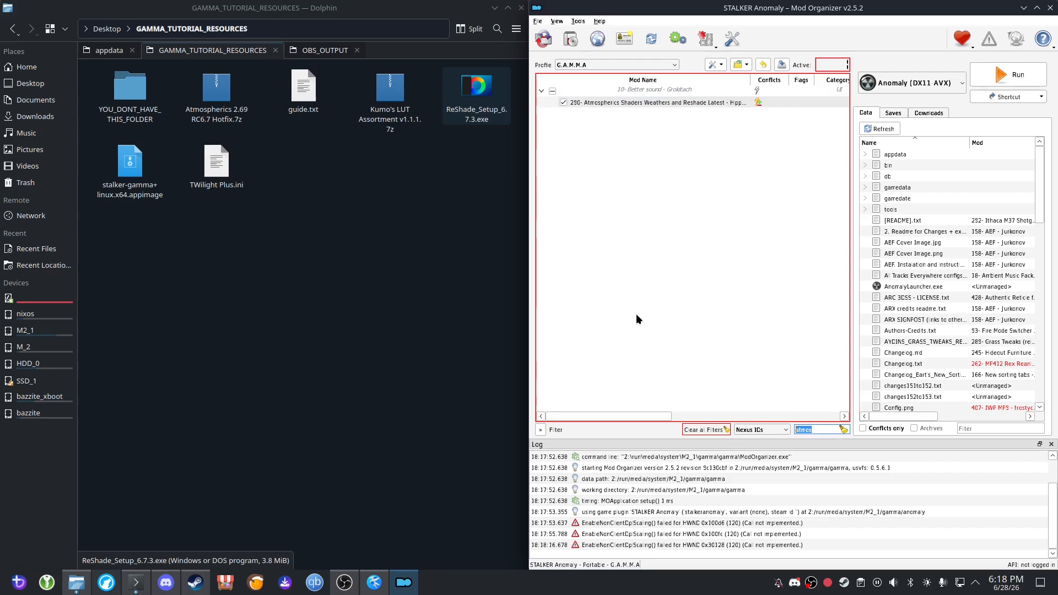
key("BackSpace")
scroll(727, 291, "down", 7)
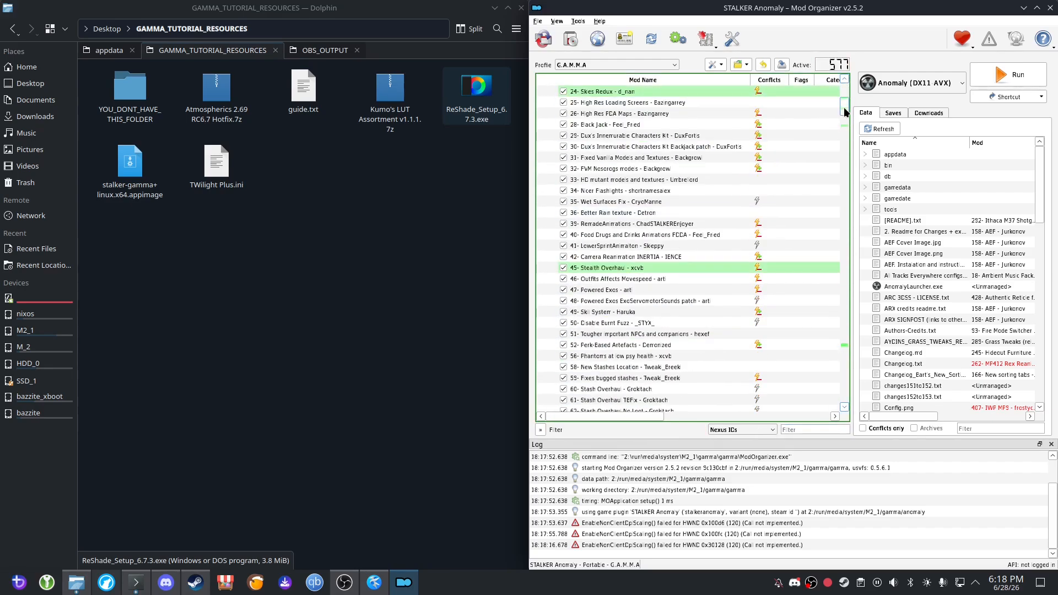
left_click_drag(843, 104, 852, 345)
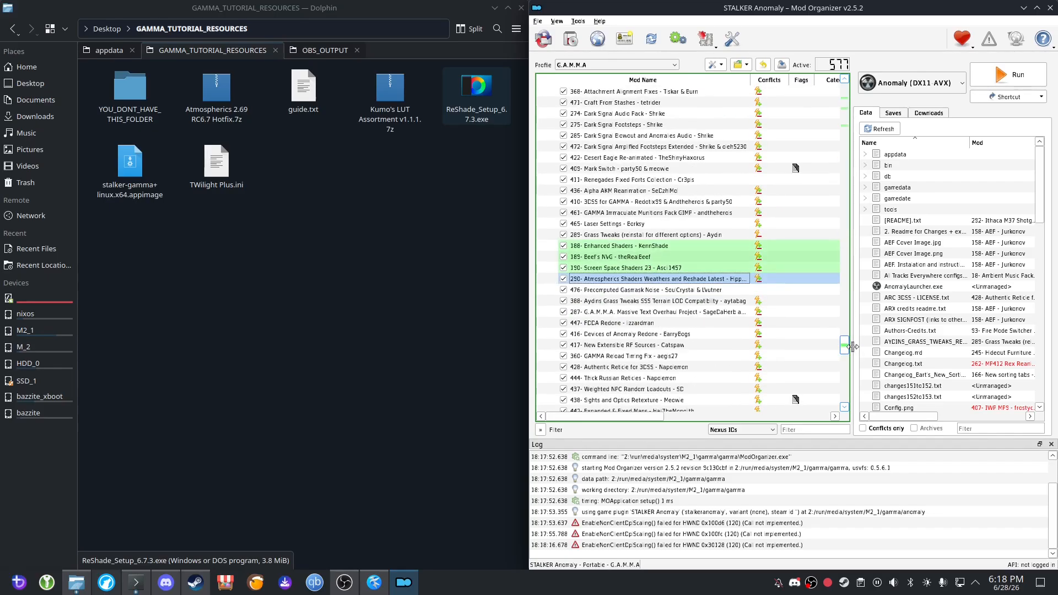
scroll(692, 275, "up", 3)
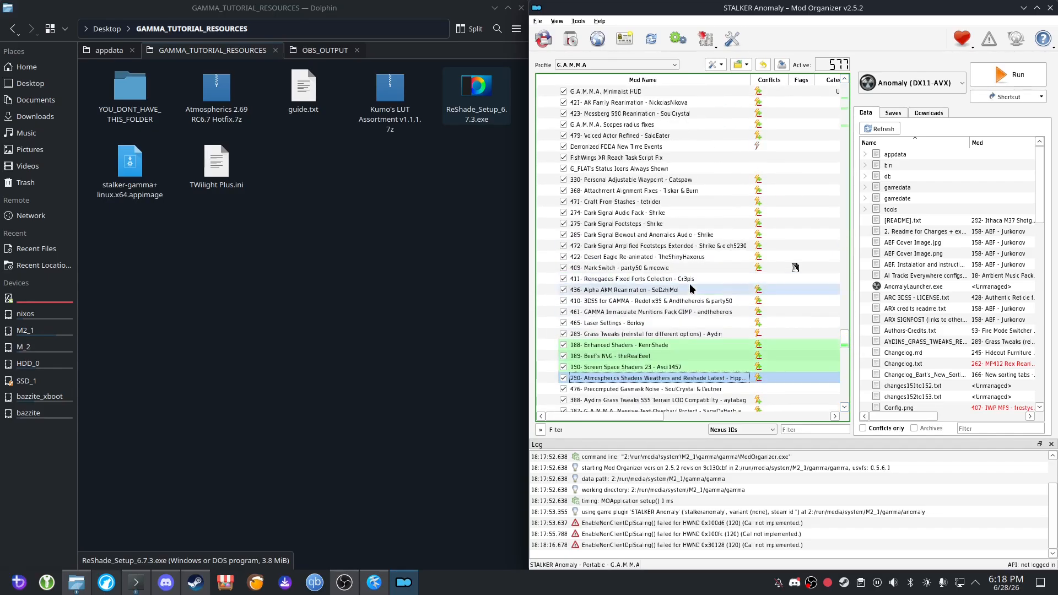
scroll(706, 329, "down", 2)
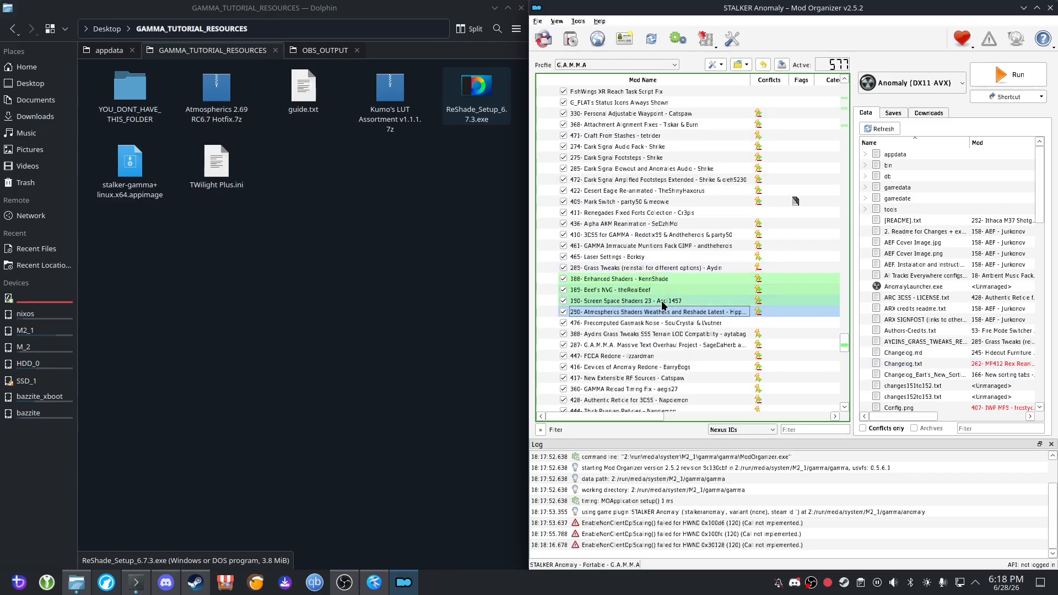
left_click(762, 313)
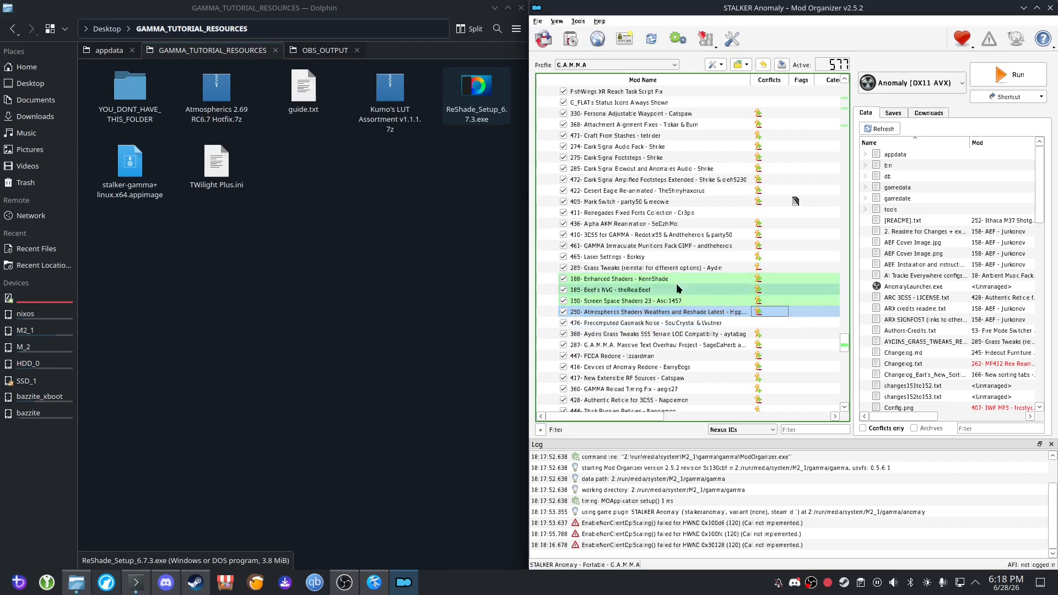
mouse_move(844, 345)
left_mouse_down()
mouse_move(834, 207)
mouse_move(841, 340)
left_mouse_up()
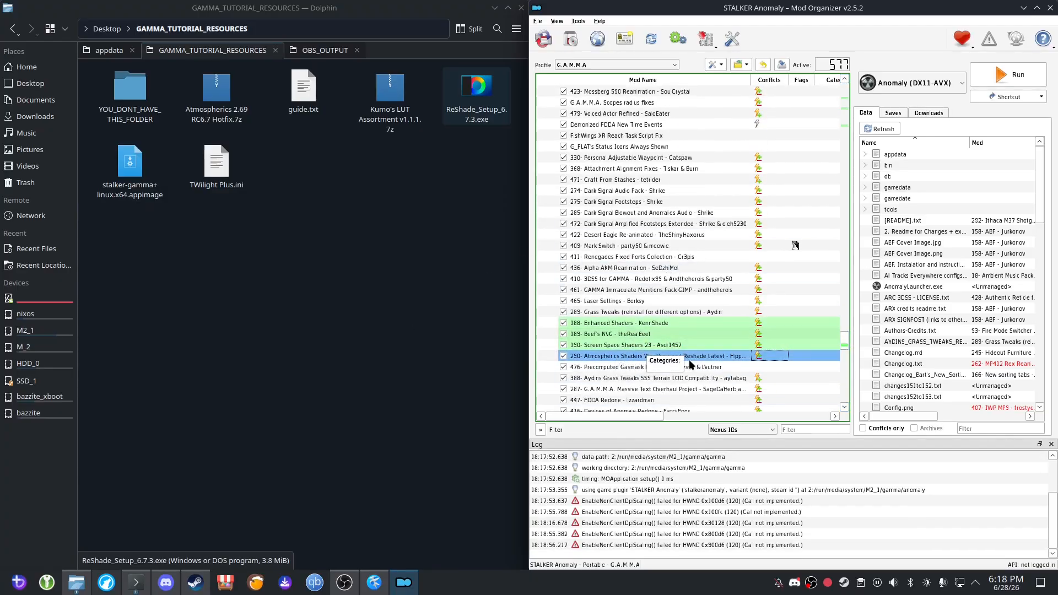
left_click(564, 356)
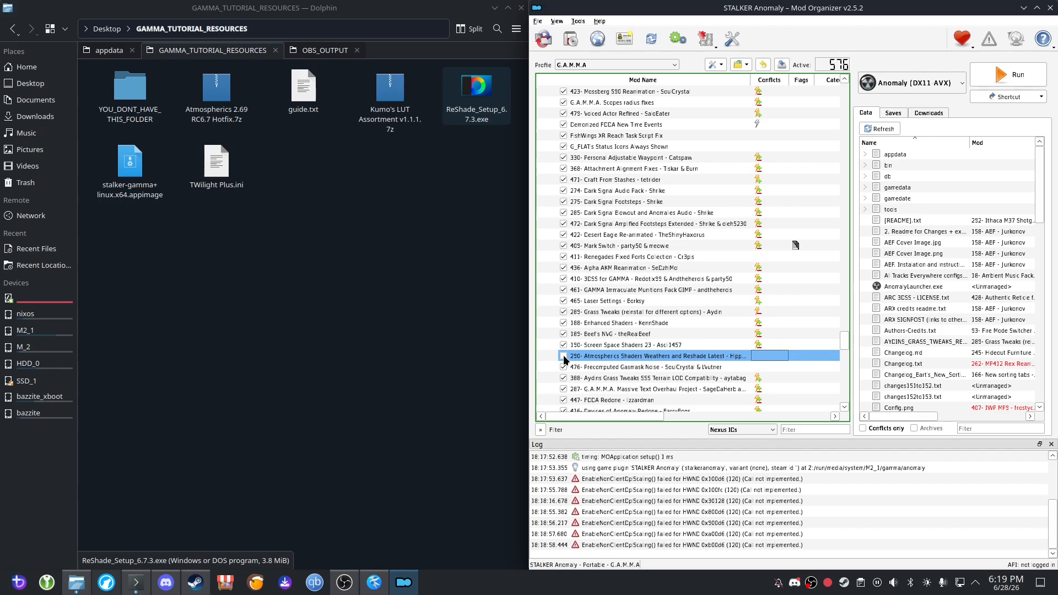
Start installing a new mod from the archive Atmospherics 2.69 RC6.7 Hotfix.7z in the tutorial resources folder.
left_click(227, 102)
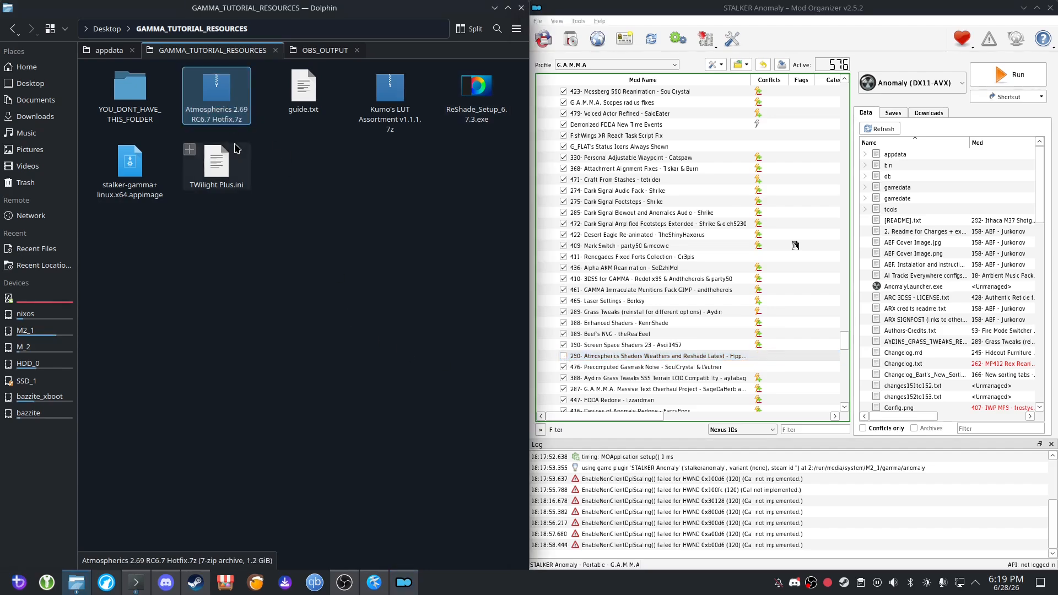
left_click(571, 40)
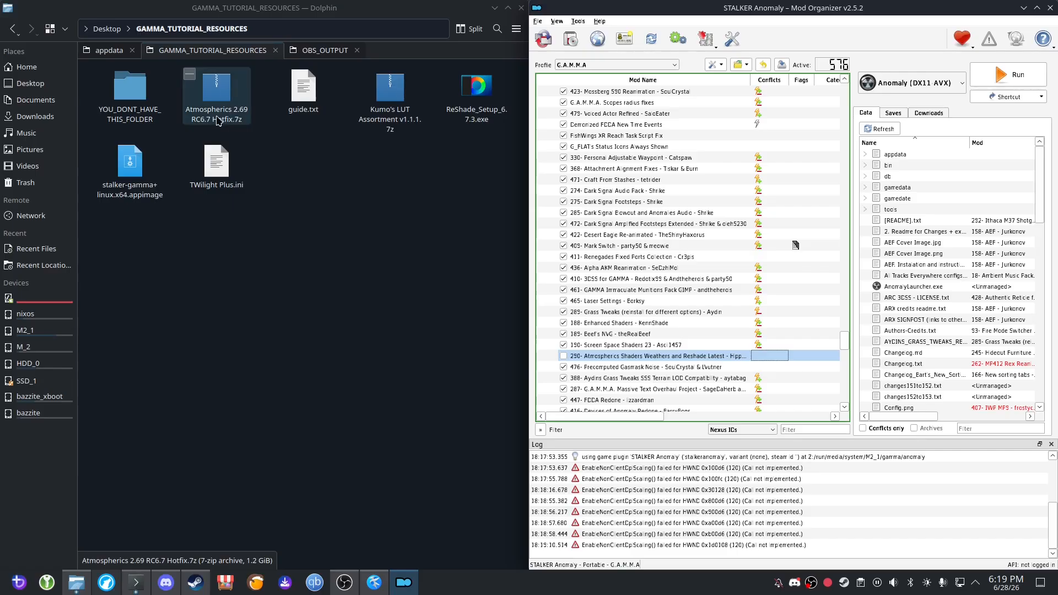
left_click(197, 108)
left_click(573, 41)
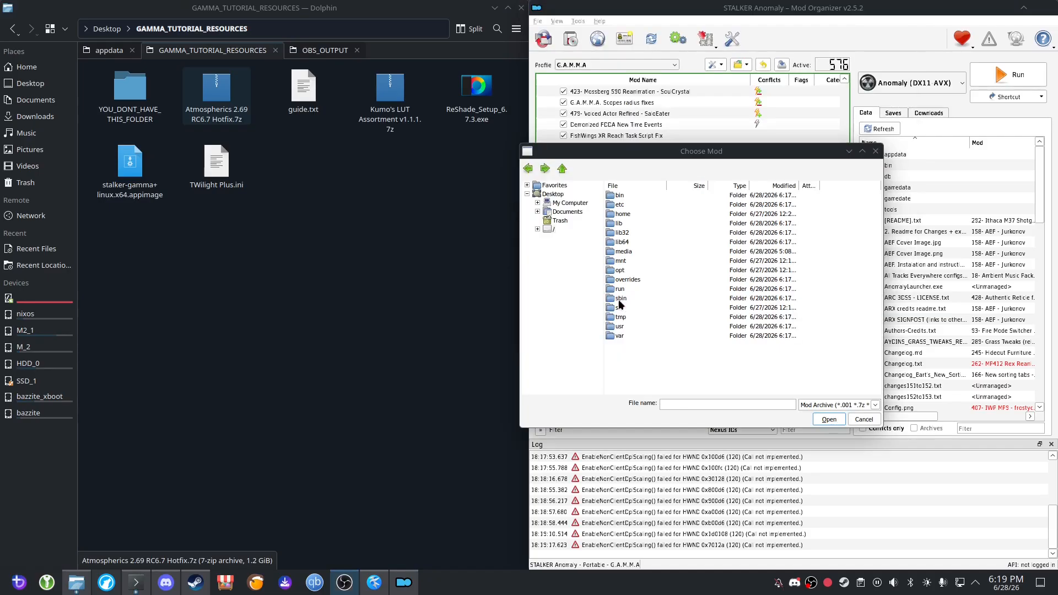
double_click(622, 215)
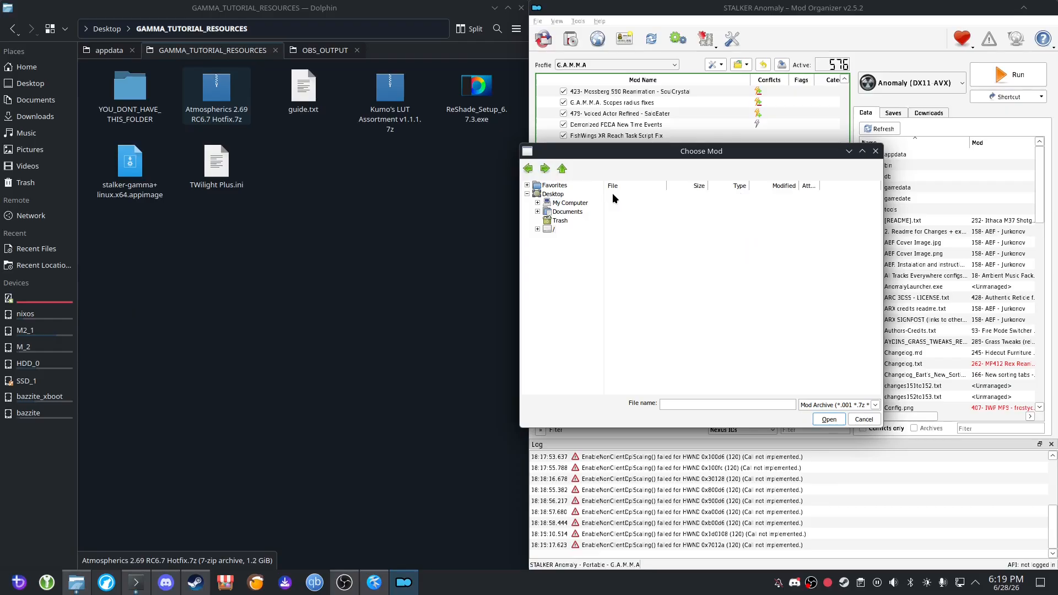
double_click(614, 194)
left_click(624, 215)
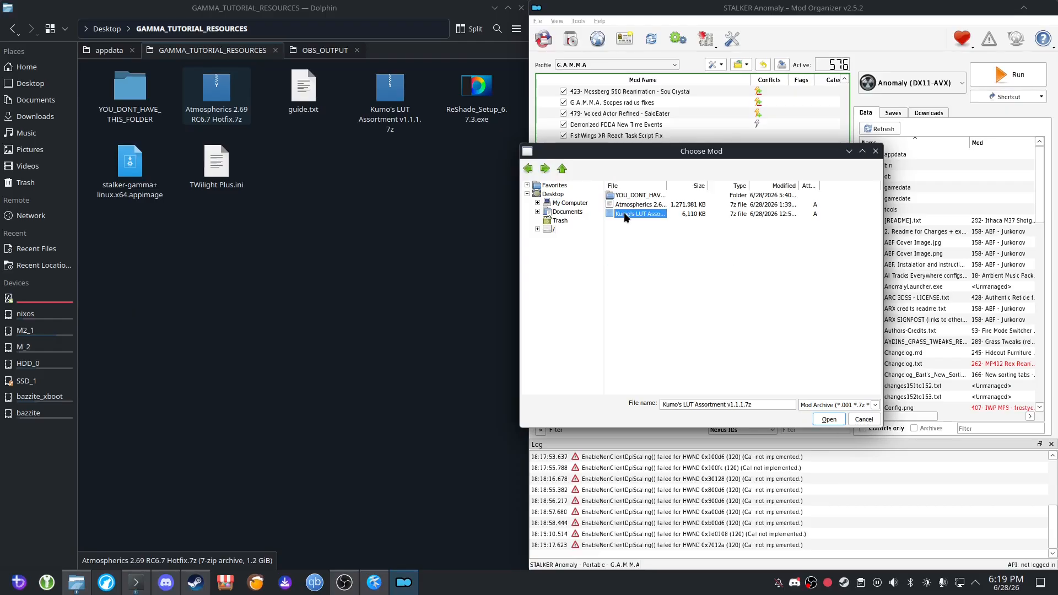
left_click(644, 205)
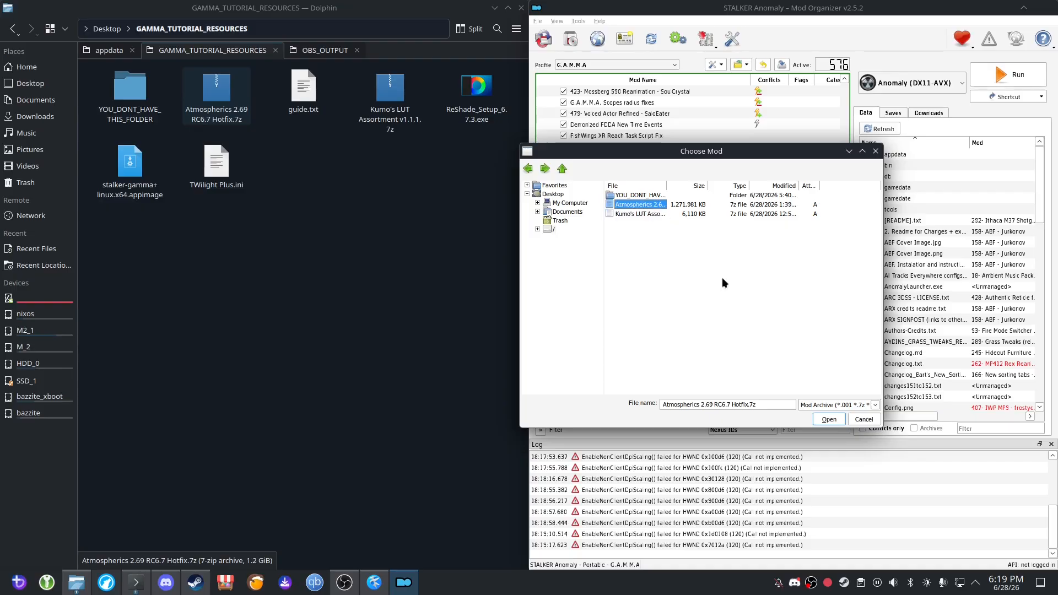
left_click(818, 421)
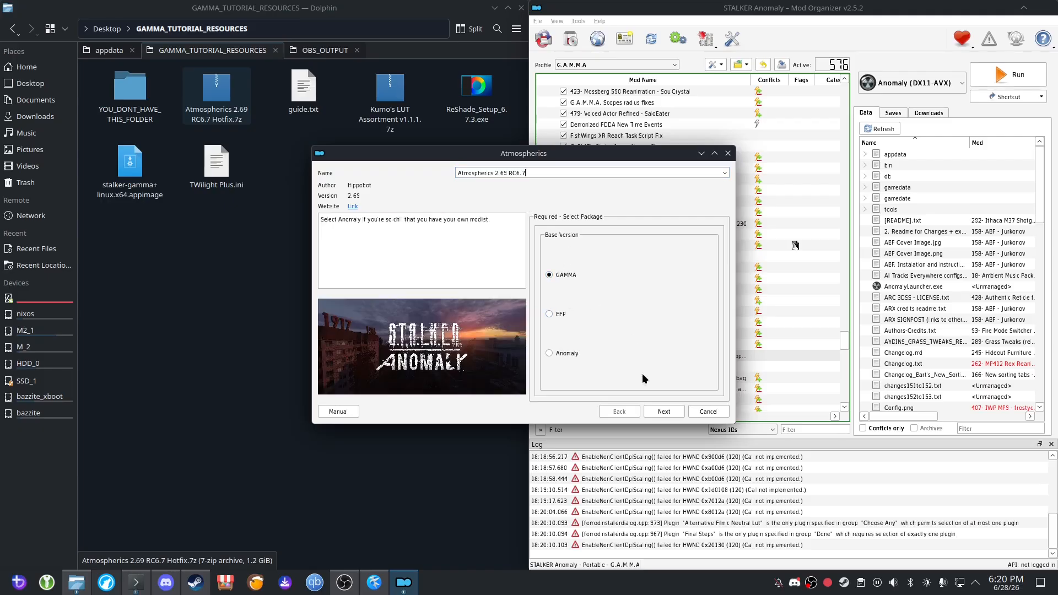
Keep GAMMA as the Atmospherics base version and continue without the optional Reshade presets.
left_click(669, 414)
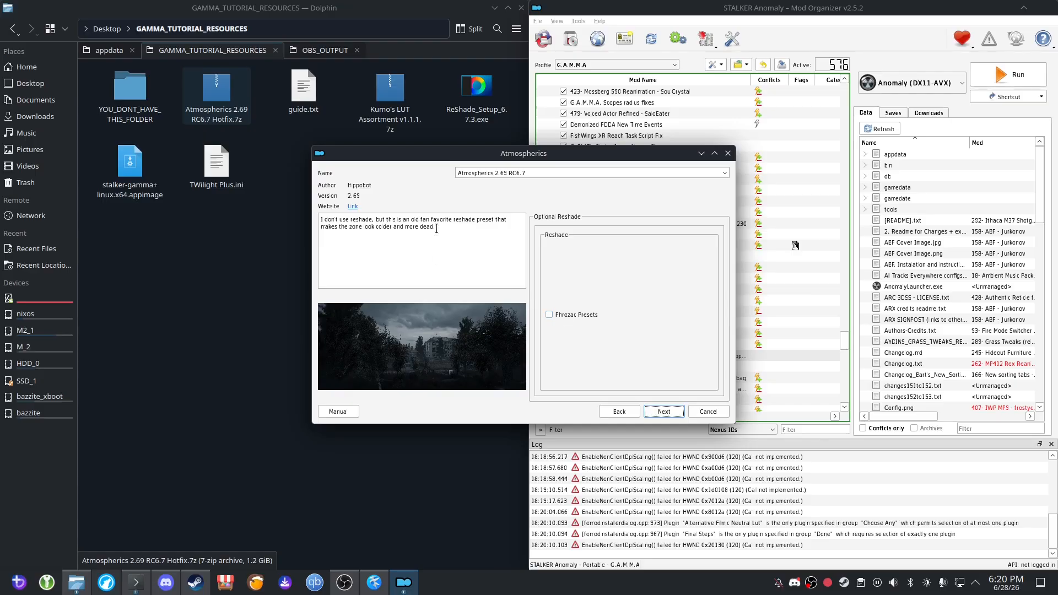
mouse_move(438, 229)
left_mouse_down()
mouse_move(396, 224)
mouse_move(447, 230)
left_mouse_up()
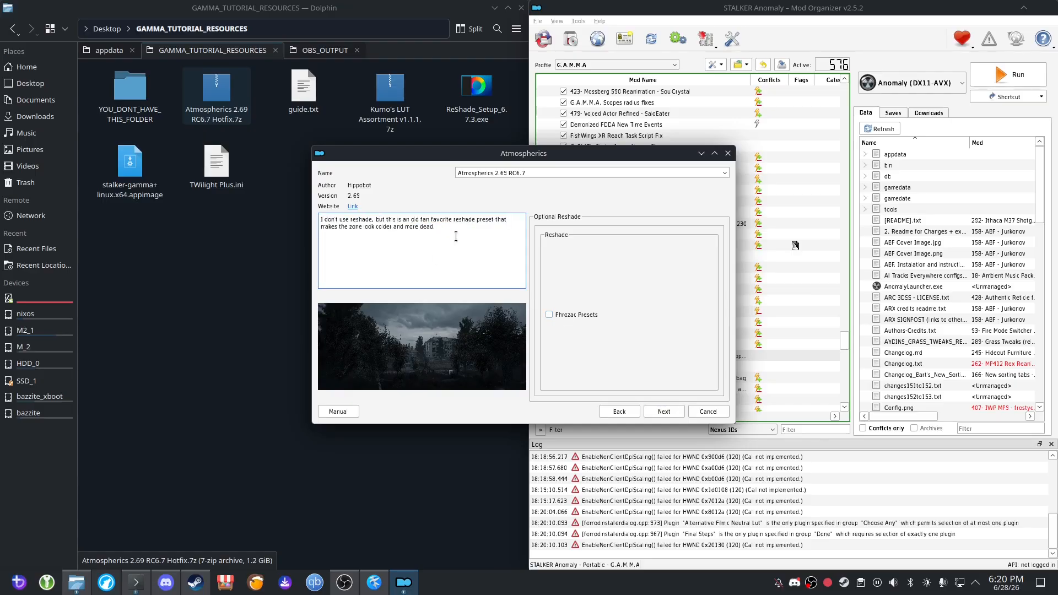
left_click(664, 414)
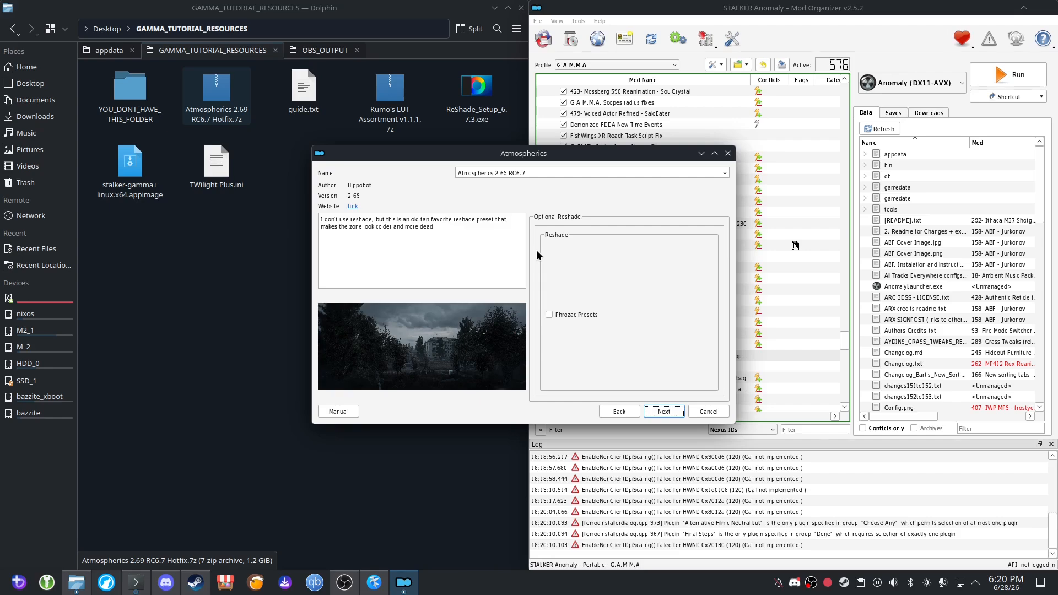
left_click(664, 412)
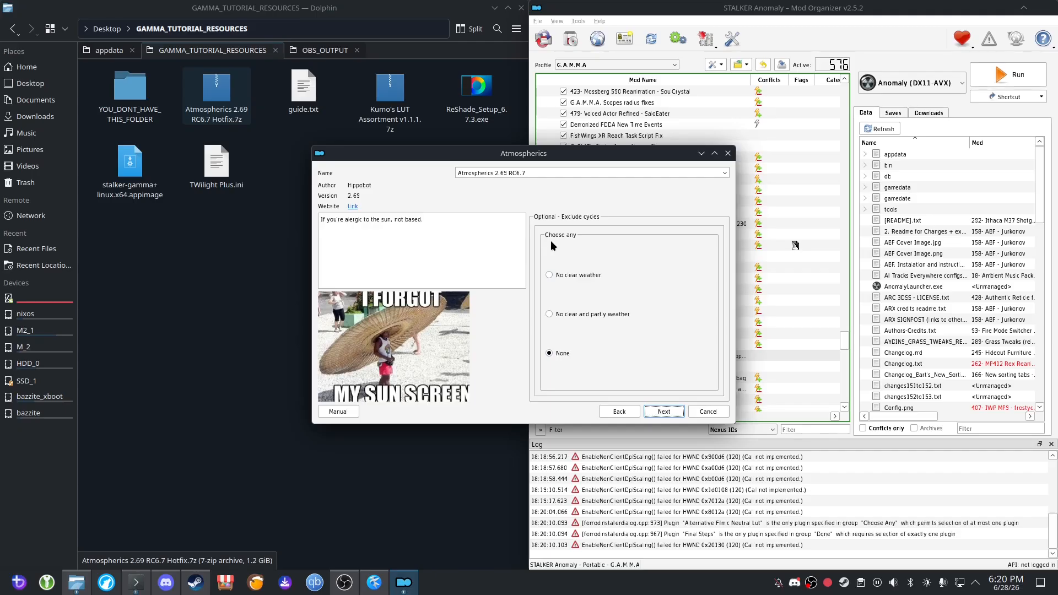
Try the No clear weather option for excluded cycles, then choose None and continue the installer.
mouse_move(424, 222)
left_mouse_down()
mouse_move(335, 209)
mouse_move(419, 219)
left_mouse_up()
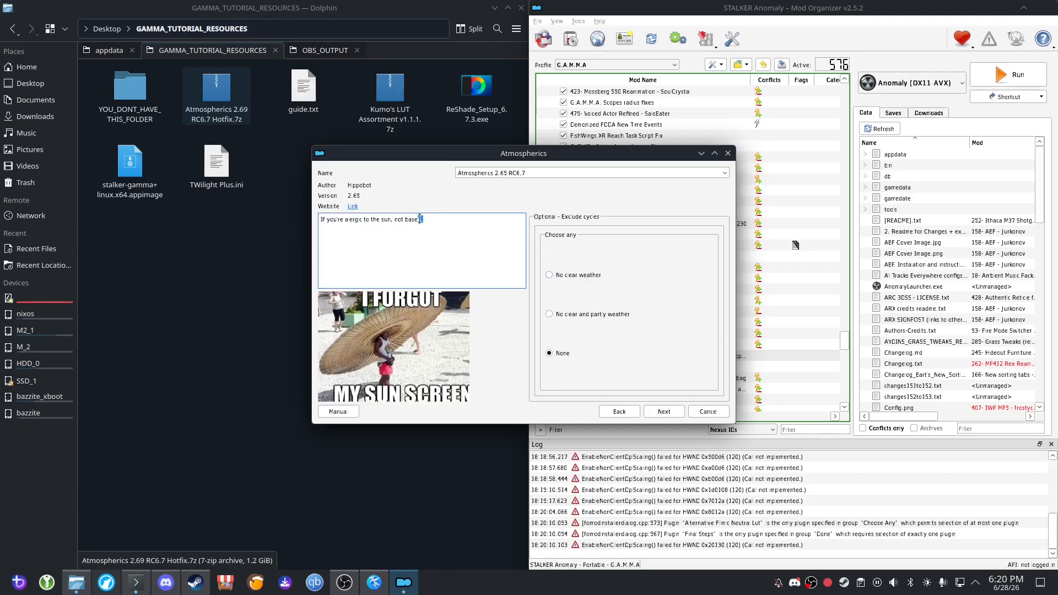
left_click(547, 276)
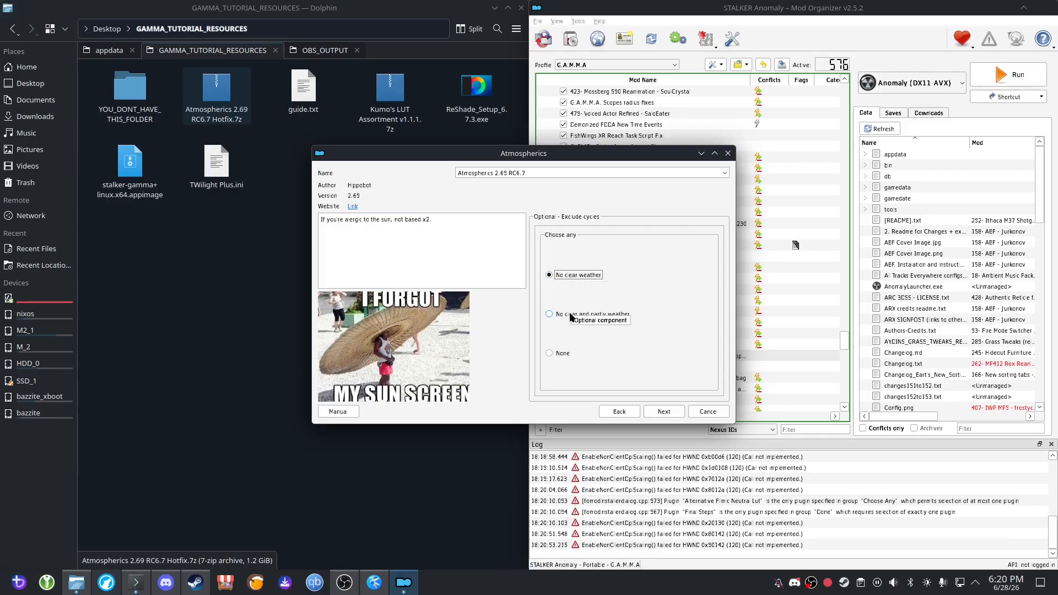
left_click(563, 355)
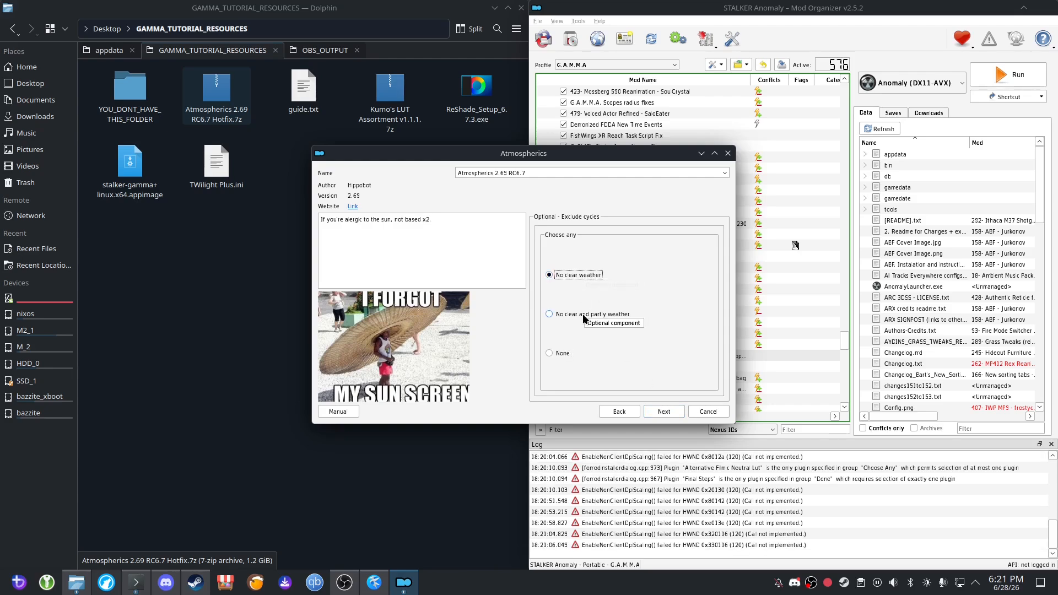
left_click(556, 356)
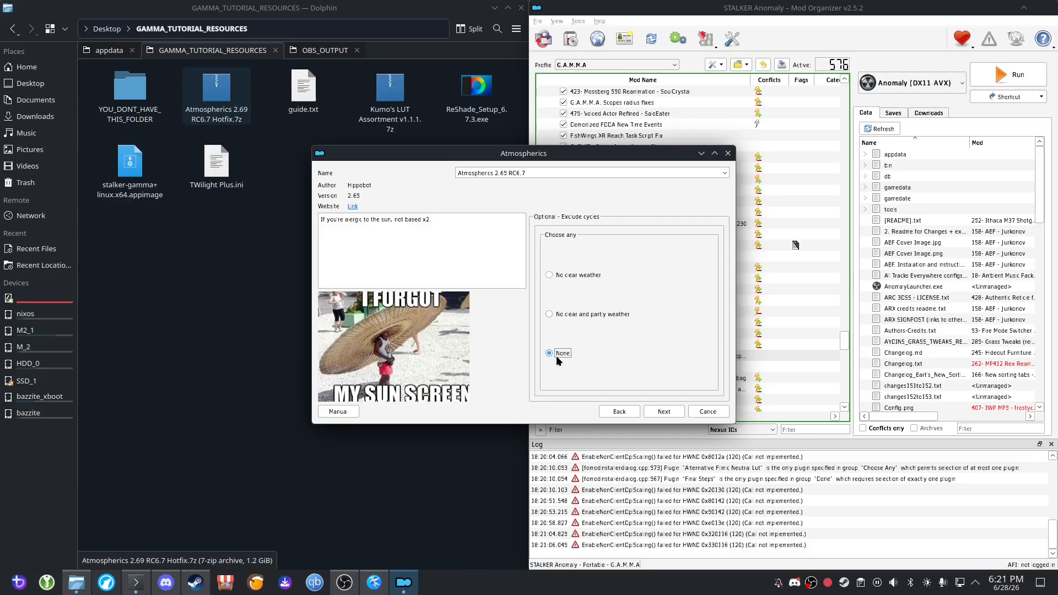
left_click(664, 412)
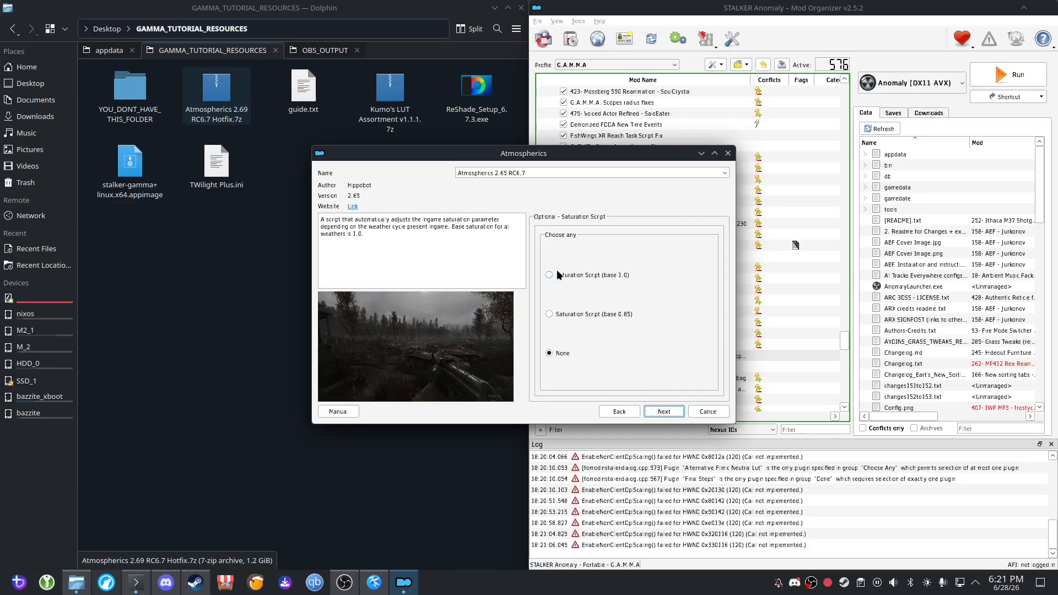
Read the saturation script description, keep None, and continue without the alternative filmic neutral LUT.
left_click_drag(375, 241, 320, 220)
left_click(383, 237)
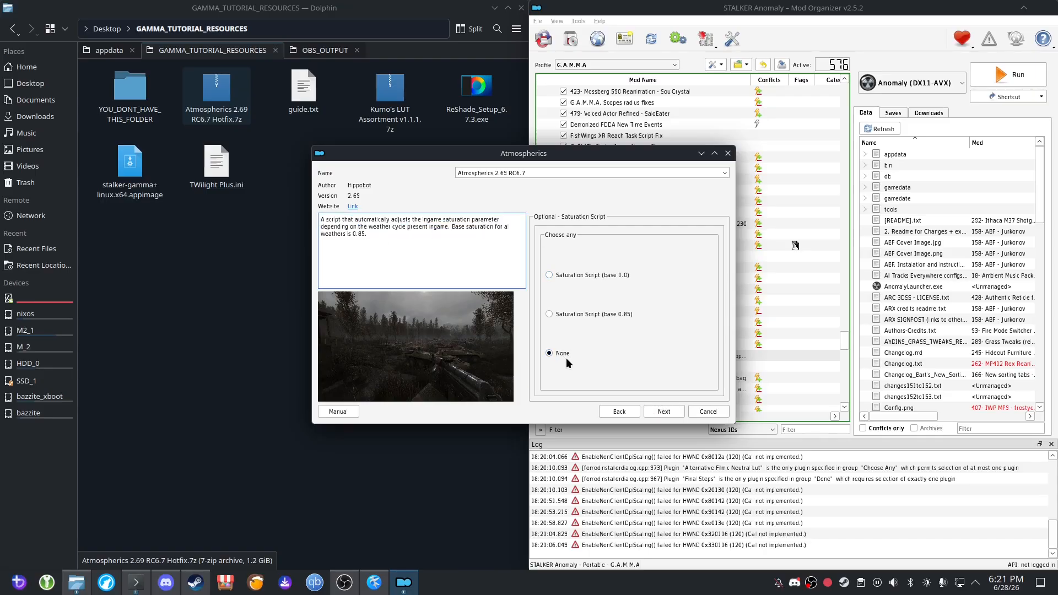
left_click(664, 411)
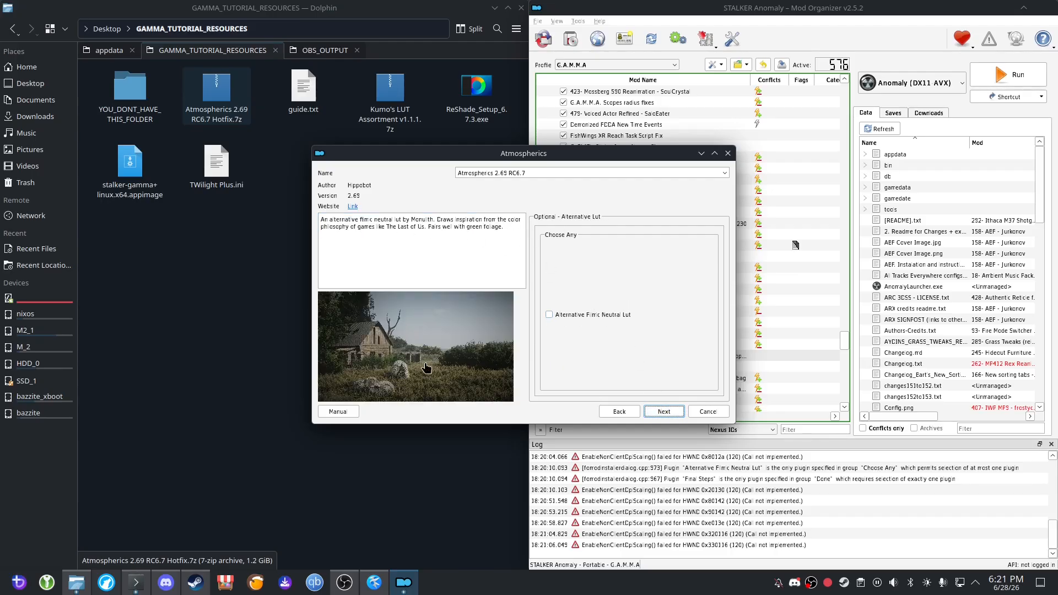
left_click(664, 412)
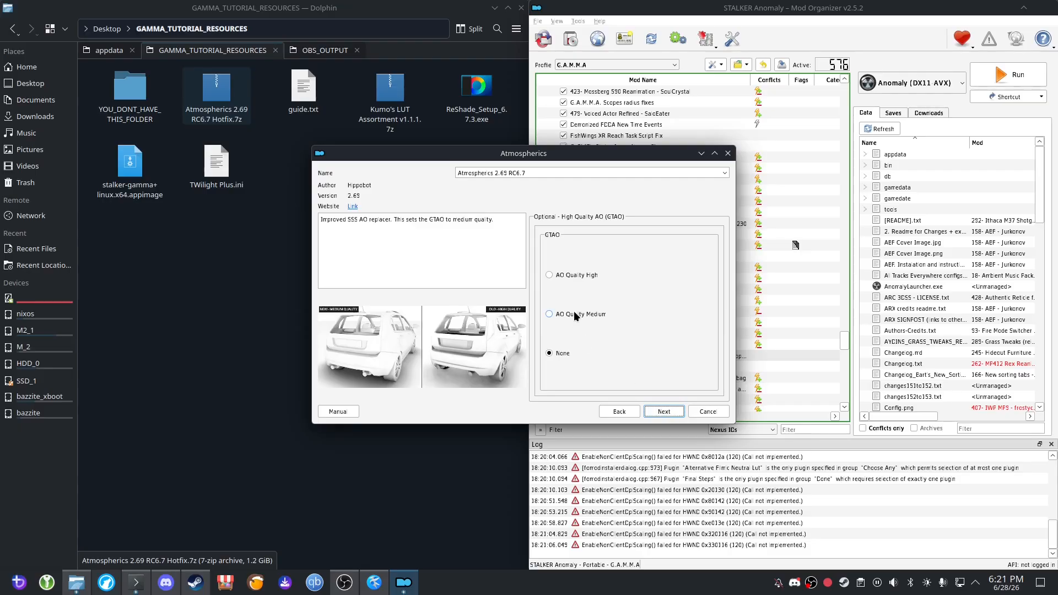
Finish installing Atmospherics with AO Quality Medium, Fog Distance Increase, and the improved fog blending and clarity shader option enabled.
left_click(575, 313)
left_click(666, 413)
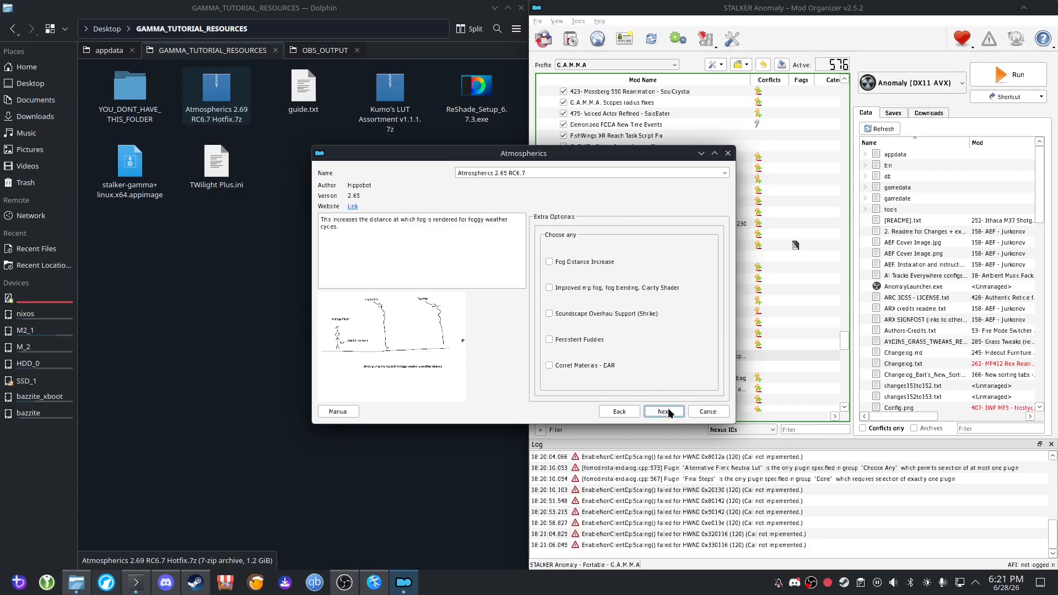
left_click(581, 262)
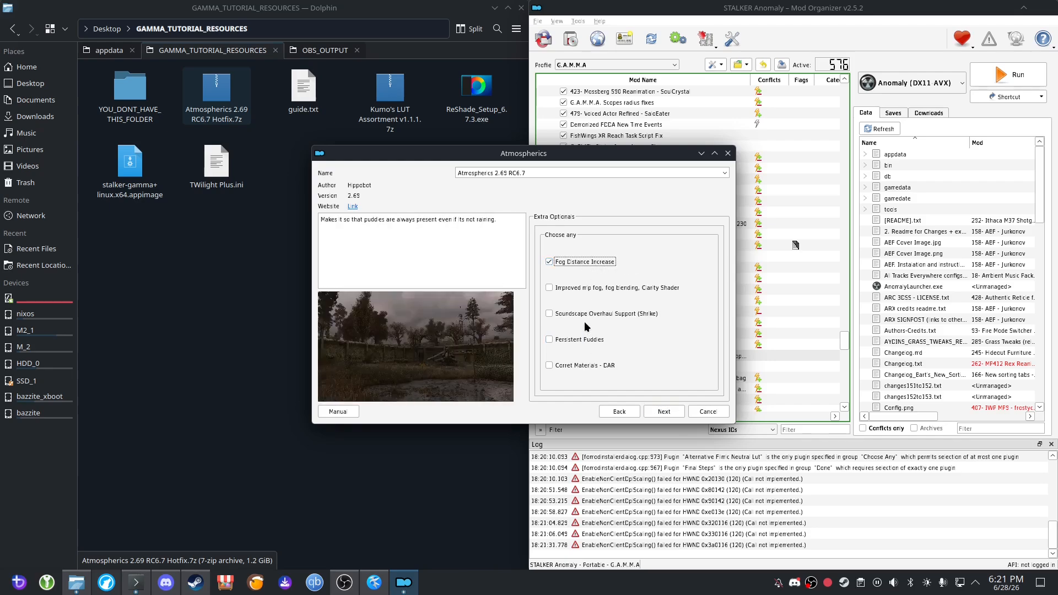
left_click(586, 288)
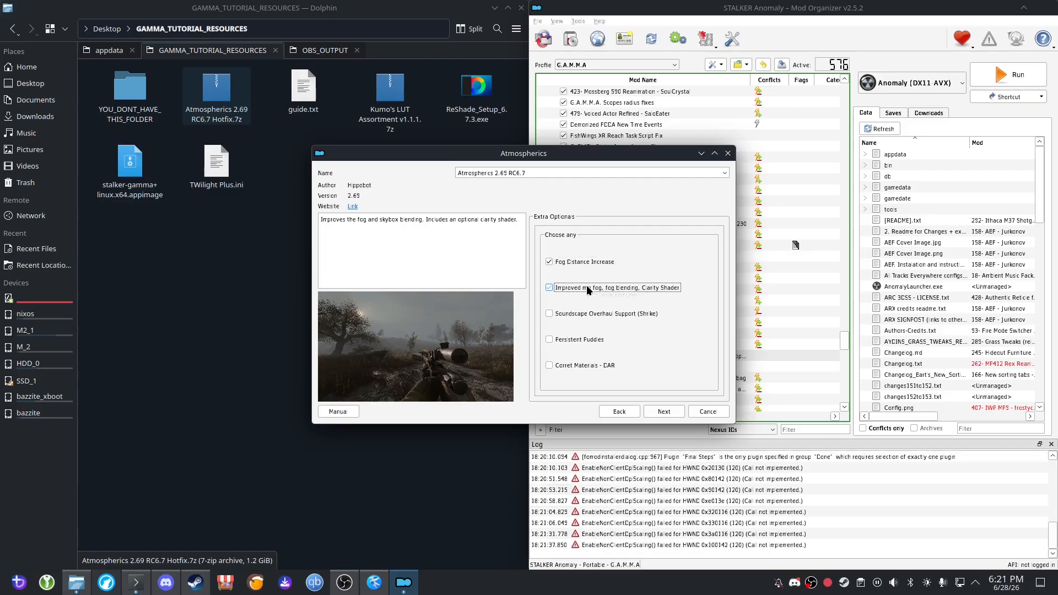
left_click(671, 417)
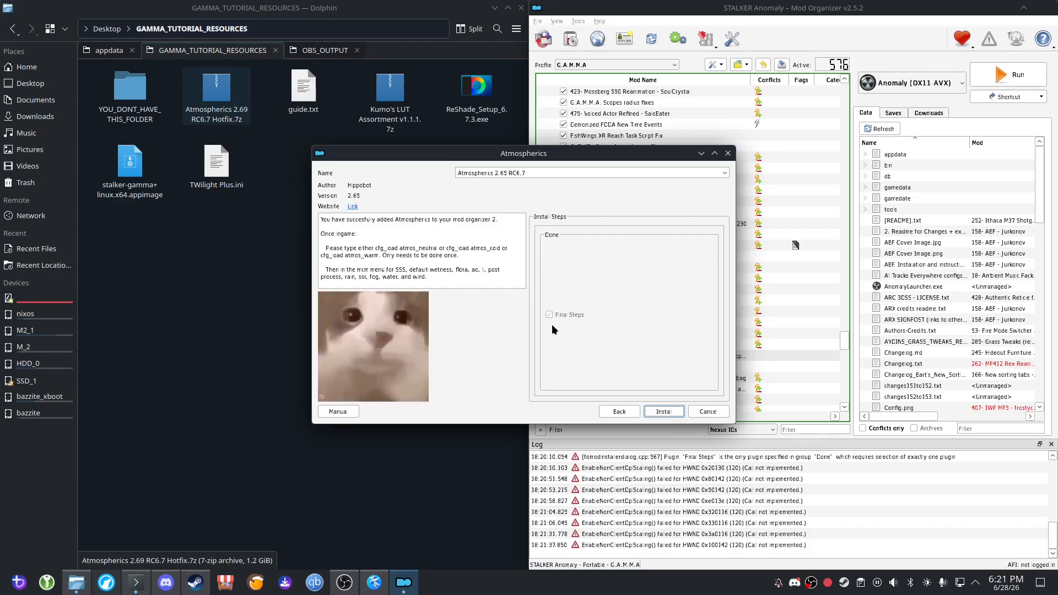
left_click(662, 412)
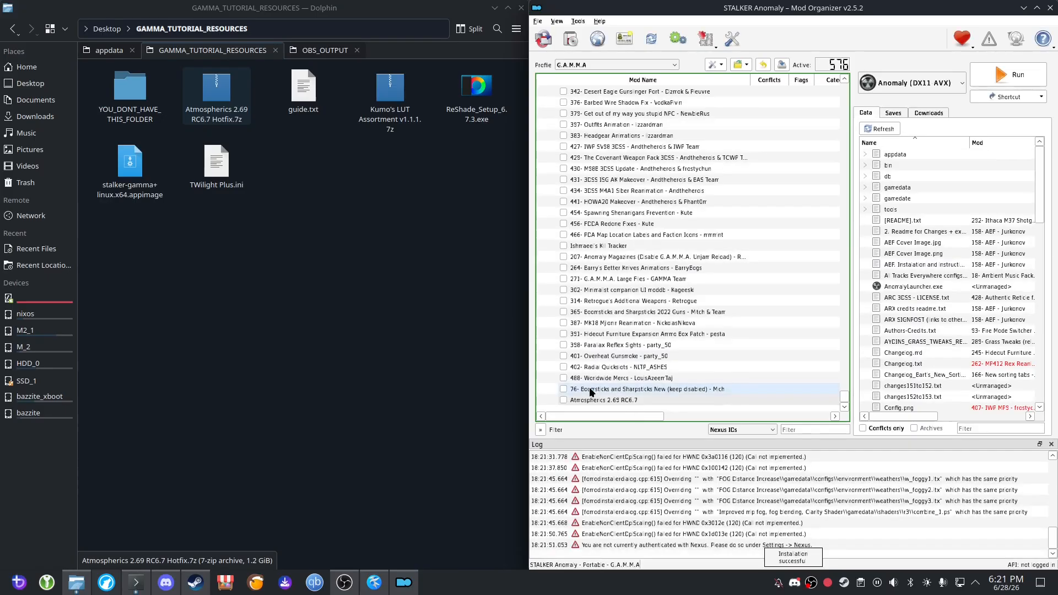
Select the newly installed Atmospherics 2.69 RC6.7 mod and look through the mod list for the older Atmospherics entry.
left_click(627, 400)
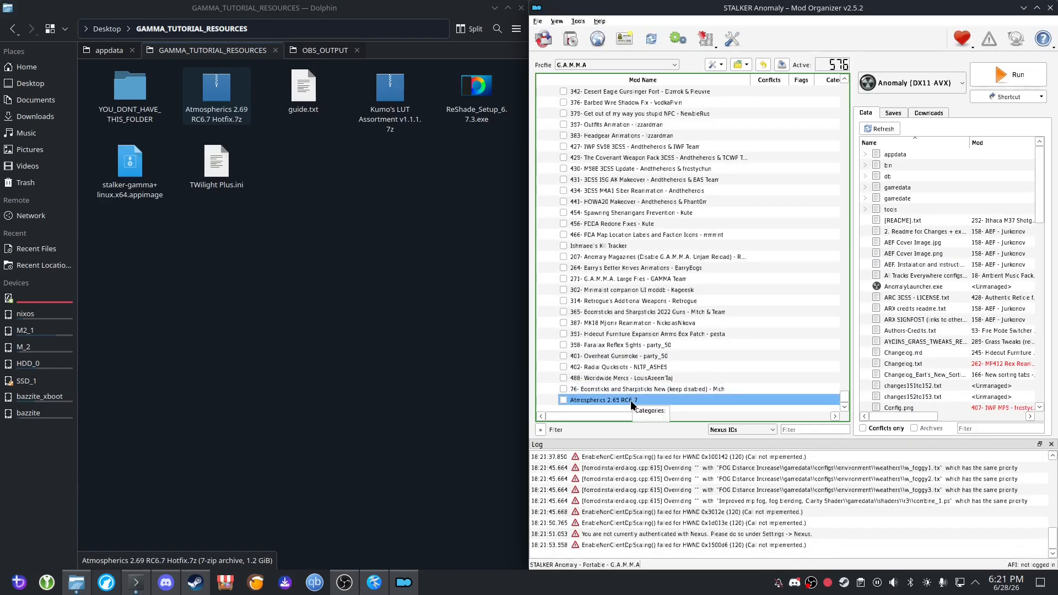
scroll(711, 361, "up", 3)
scroll(715, 387, "down", 3)
scroll(710, 355, "up", 3)
scroll(714, 341, "up", 7)
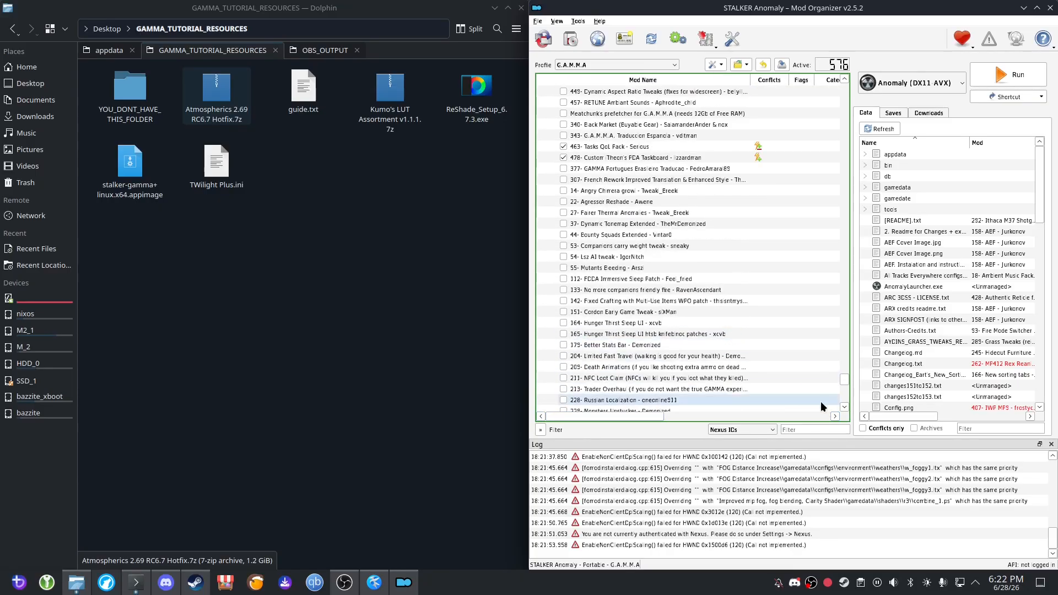
left_click_drag(846, 384, 861, 251)
left_click(719, 431)
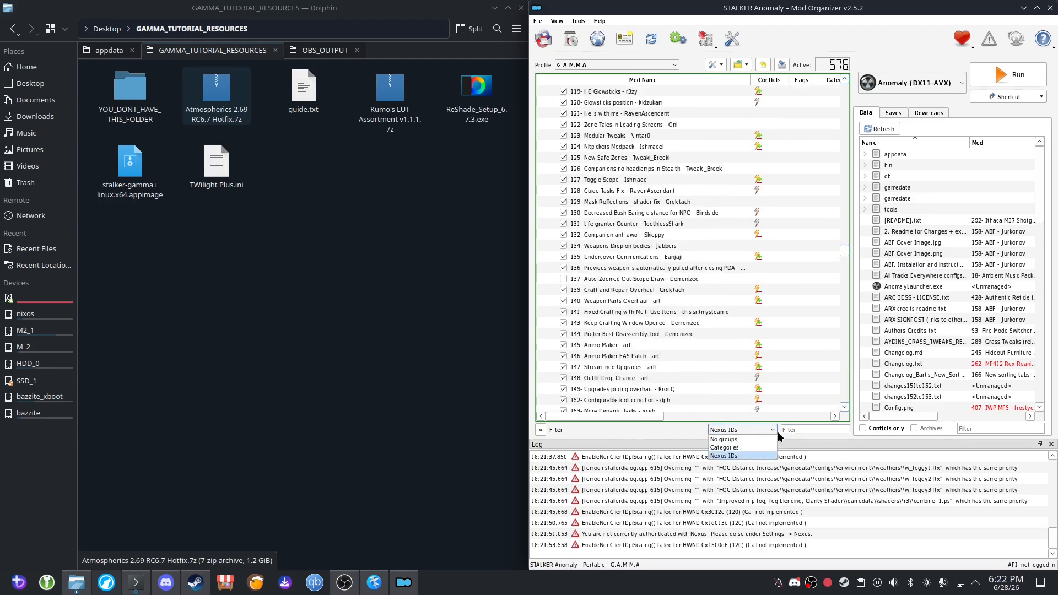
Filter the mod list by "atmo", expand the Better sound group, and select the older Atmospherics Shaders Weathers and Reshade mod.
left_click(796, 430)
type("atno")
key("BackSpace")
key("BackSpace")
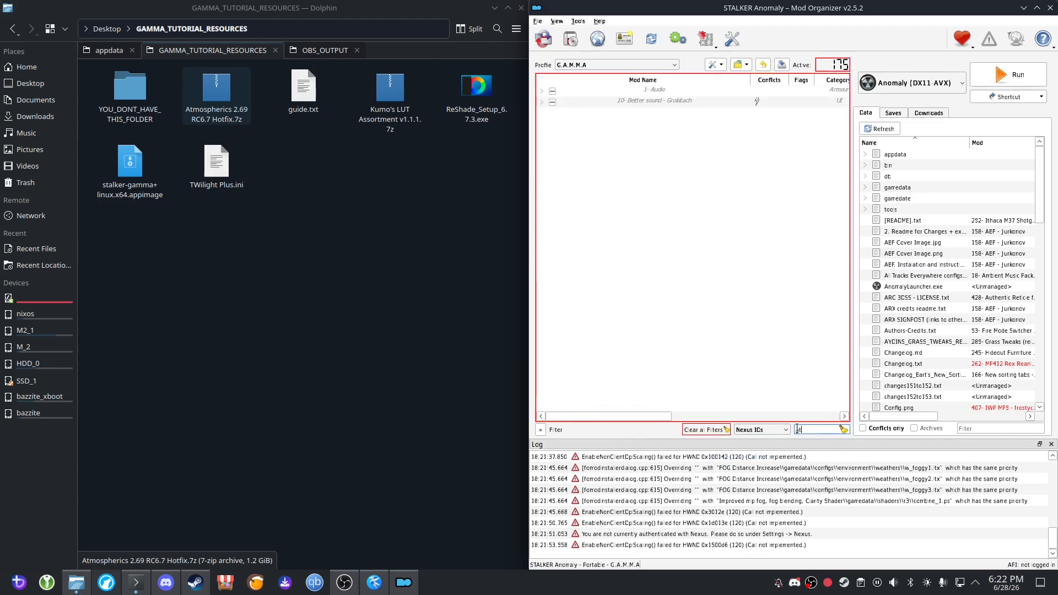
type("mo")
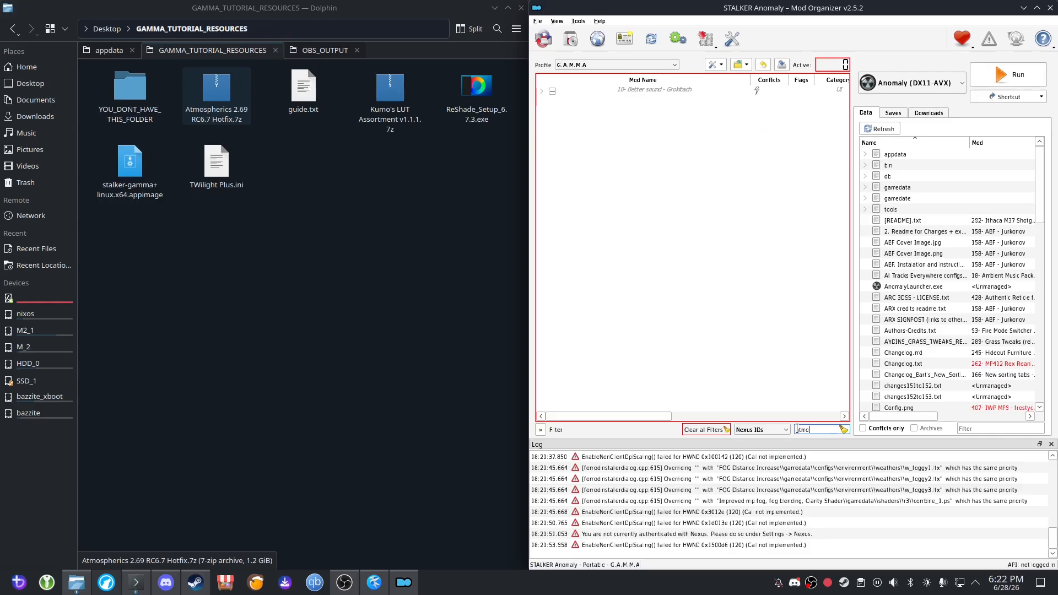
left_click(542, 91)
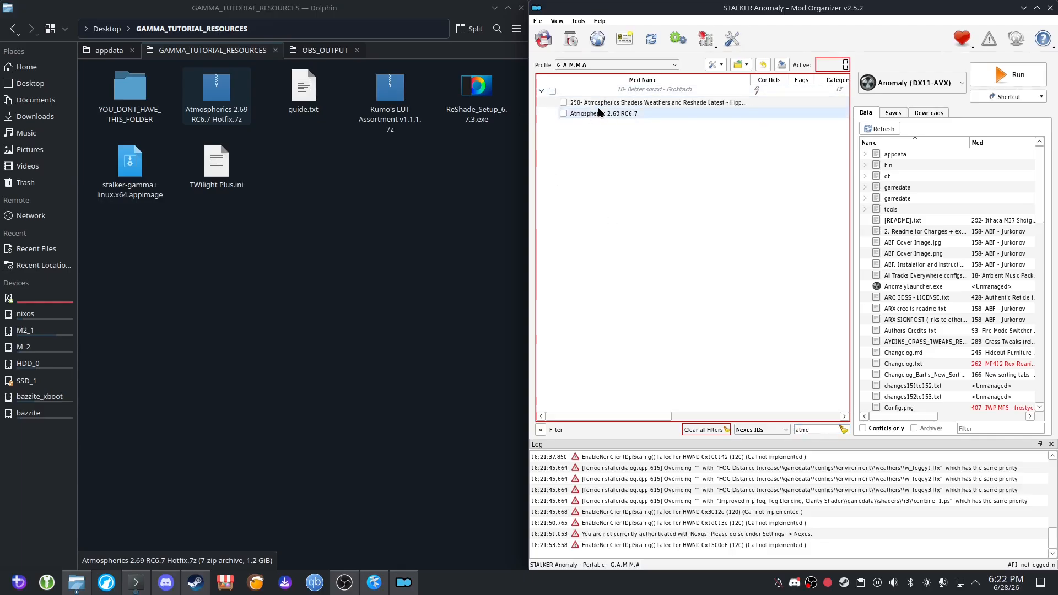
left_click(597, 109)
left_click(613, 104)
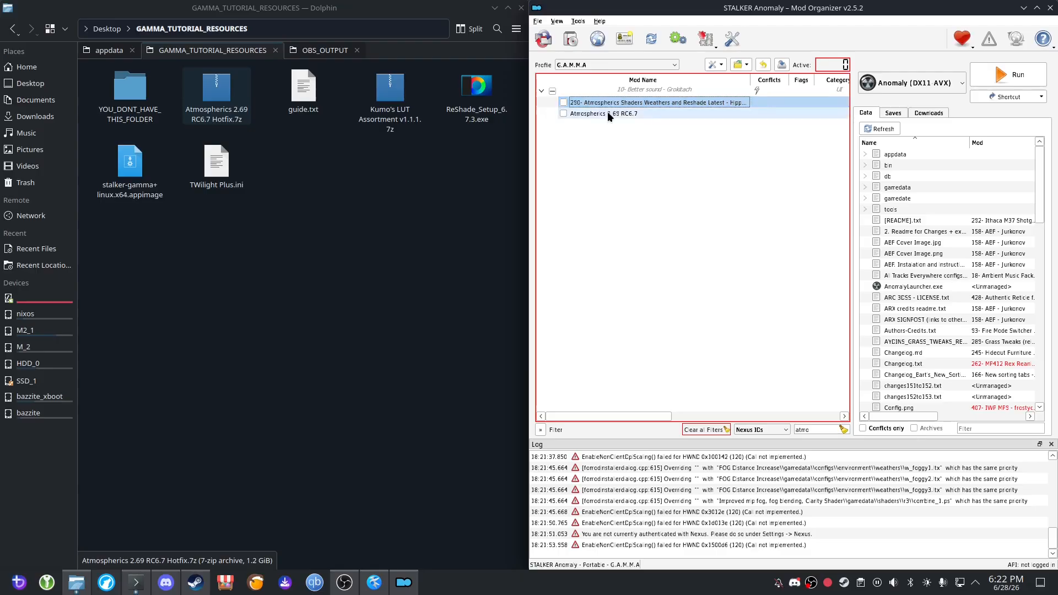
left_click(607, 112)
left_click(619, 104)
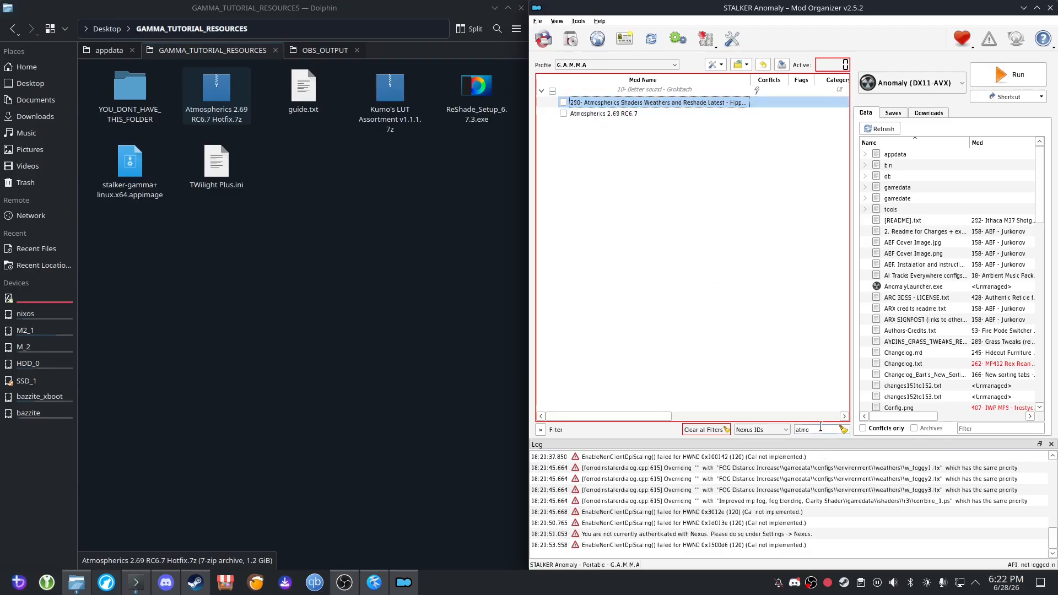
Clear the filter and move Atmospherics 2.69 RC6.7 from the end of the mod list to directly below the older Atmospherics mod.
double_click(802, 429)
key("BackSpace")
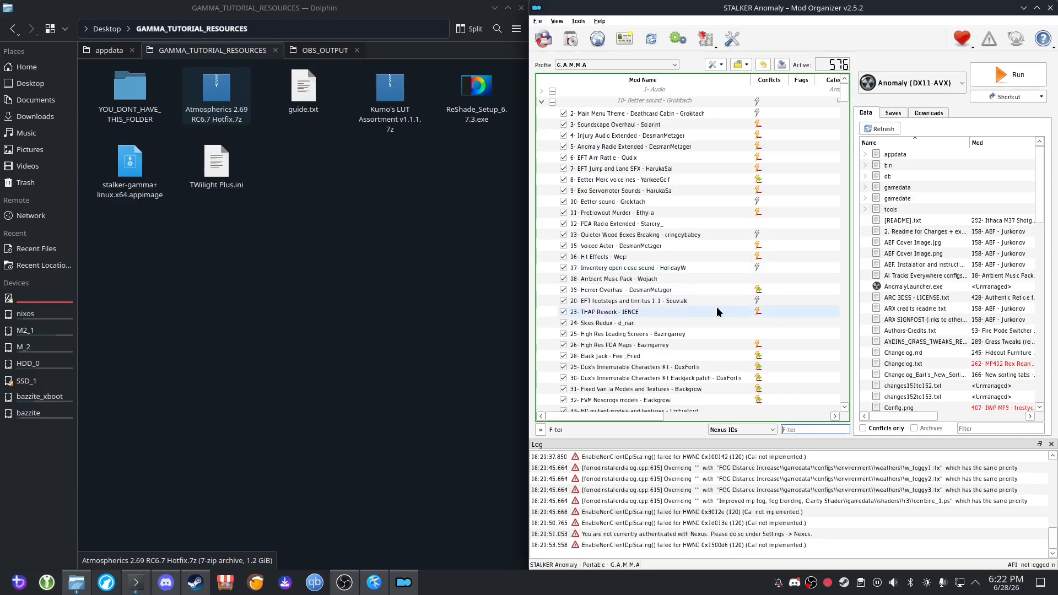
scroll(711, 330, "down", 15)
left_click_drag(843, 127, 854, 348)
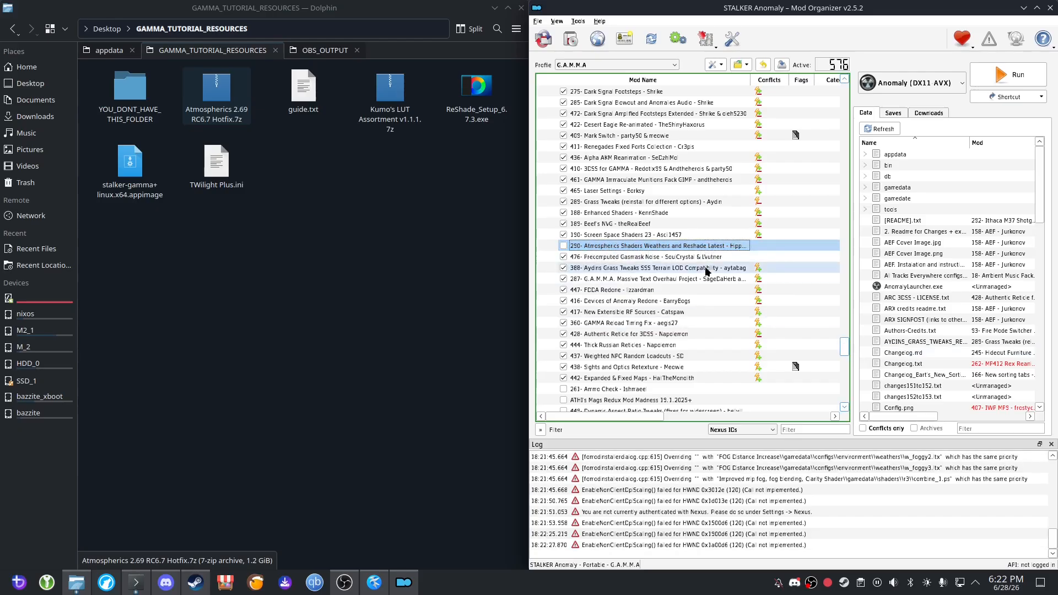
left_click_drag(845, 347, 847, 401)
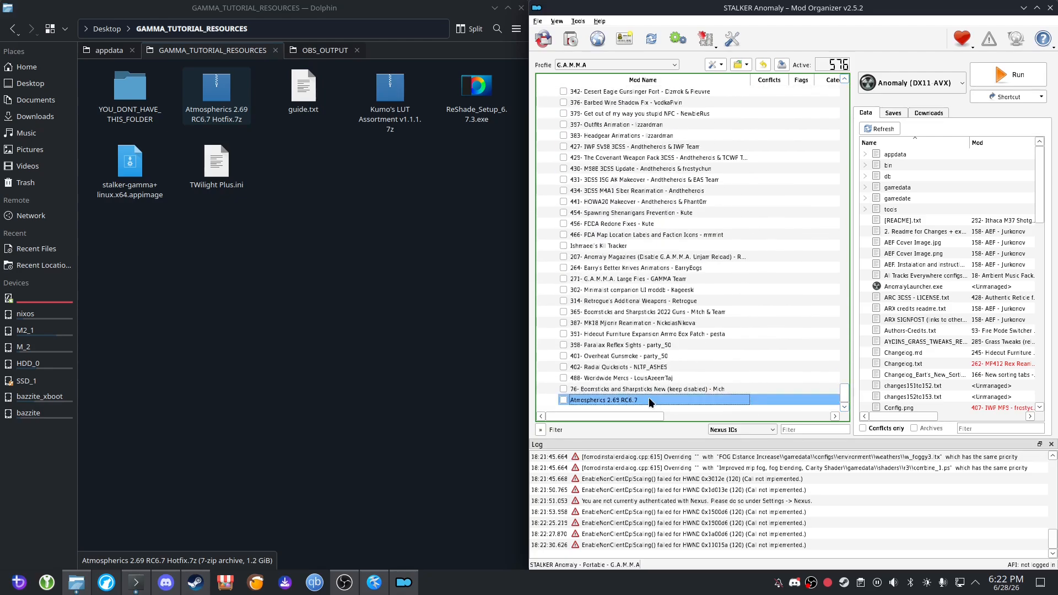
left_click_drag(650, 397, 641, 198)
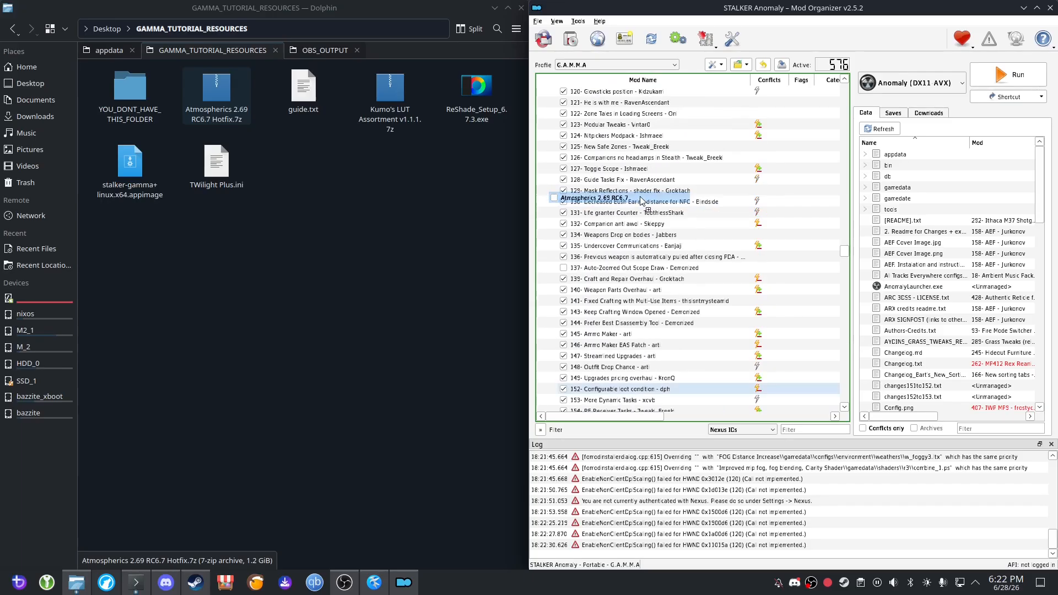
right_click(647, 210)
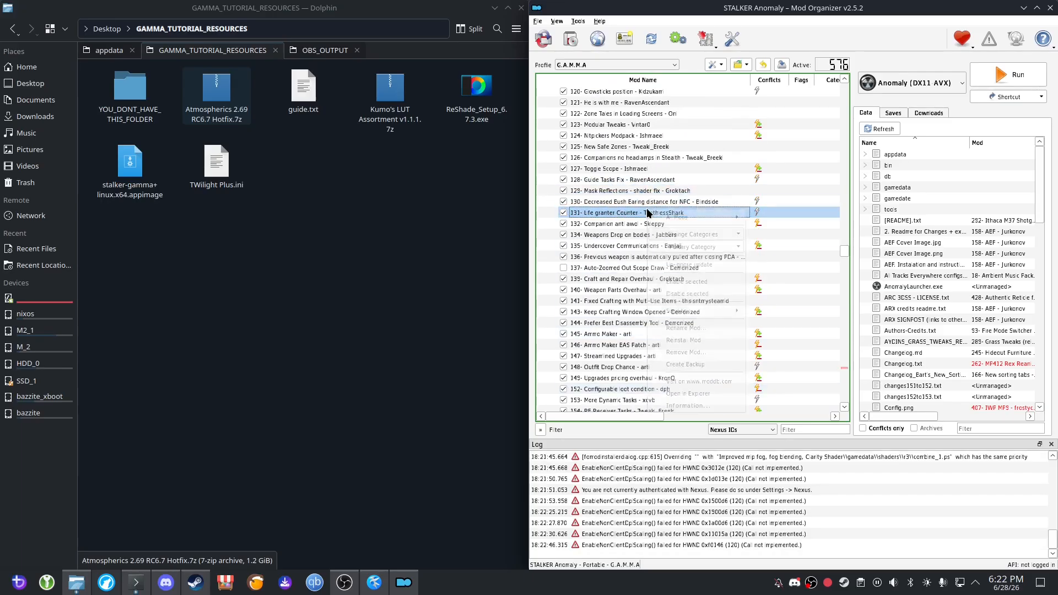
left_click(598, 293)
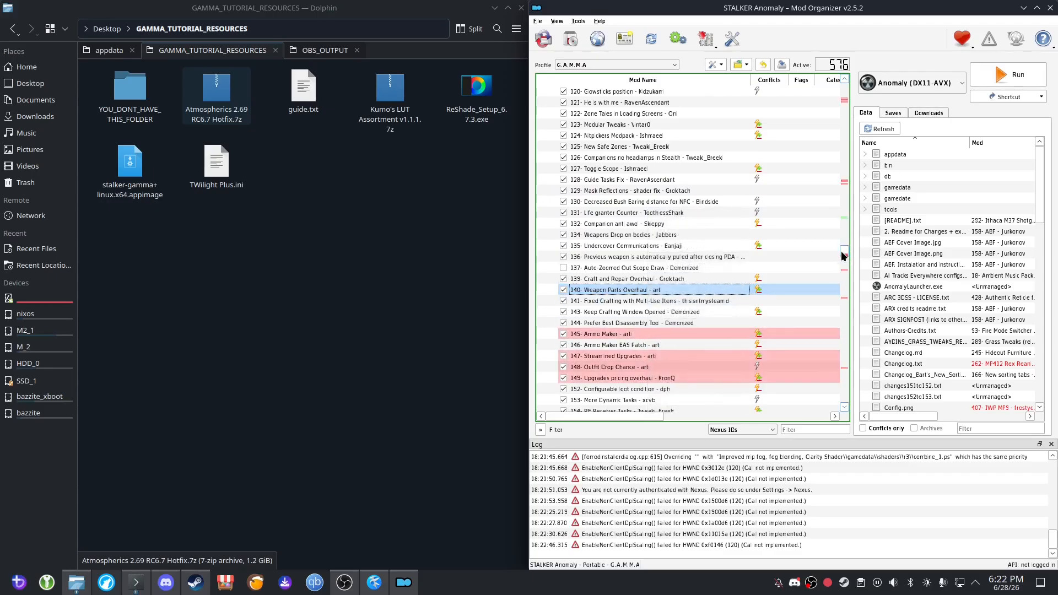
Check where Atmospherics 2.69 RC6.7 sits in the mod list by filtering for "atmos", and clear the filter.
left_click_drag(843, 254, 847, 376)
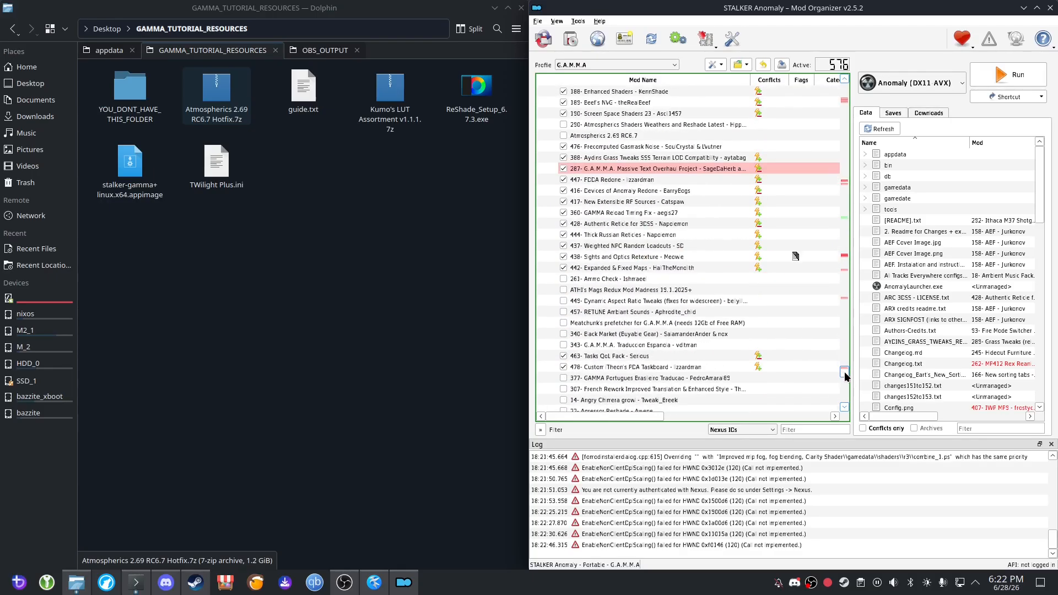
left_click(689, 223)
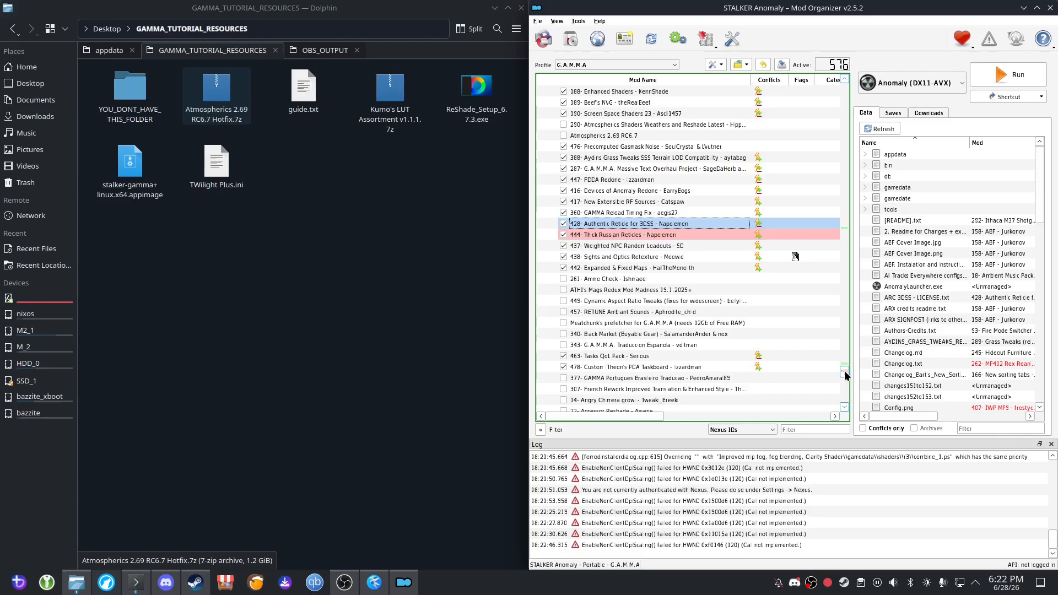
scroll(844, 378, "down", 8)
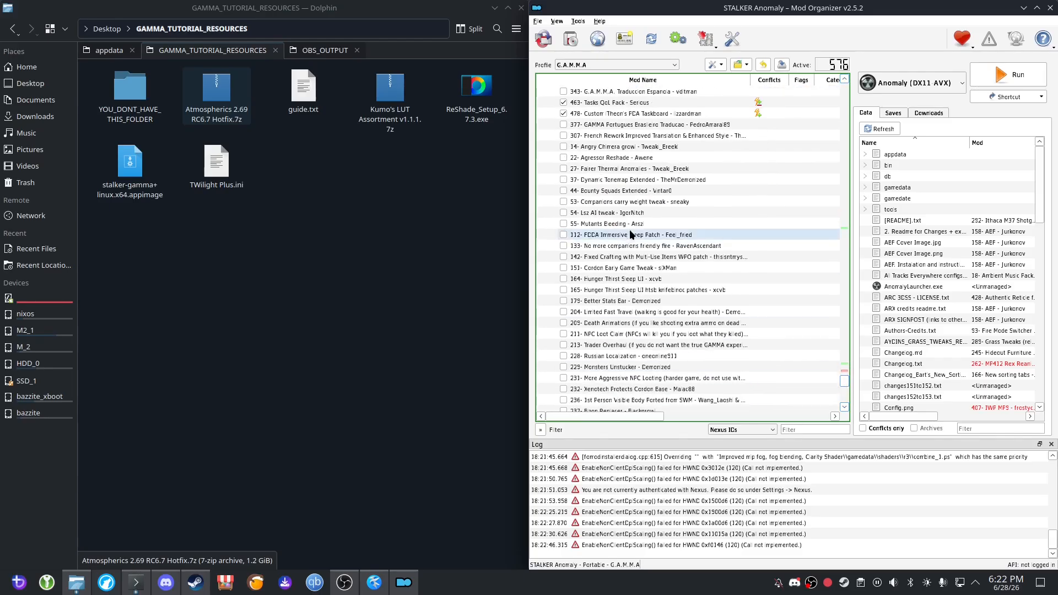
scroll(652, 253, "down", 5)
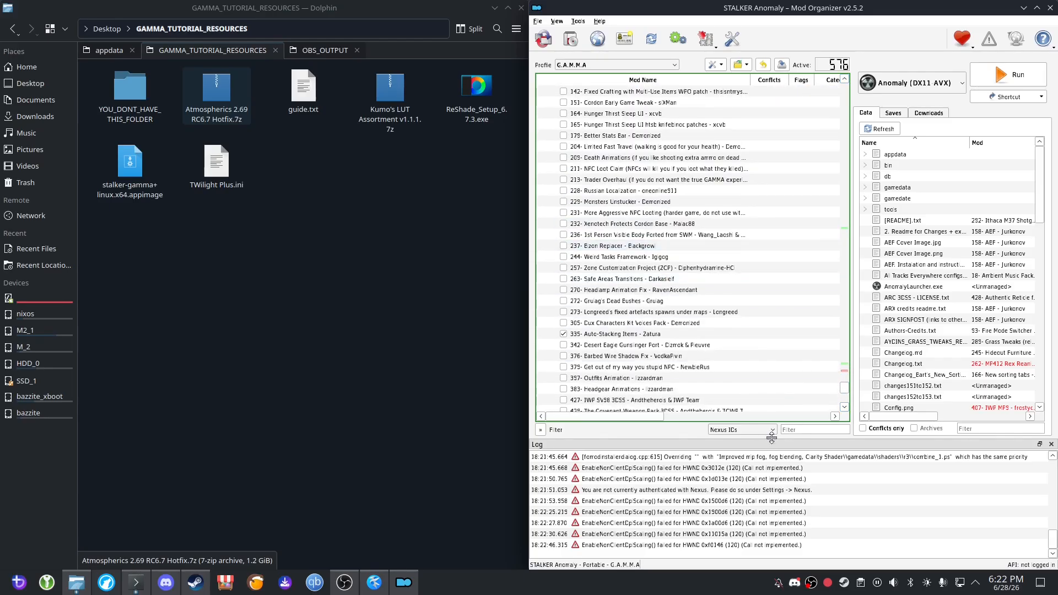
type("atmos")
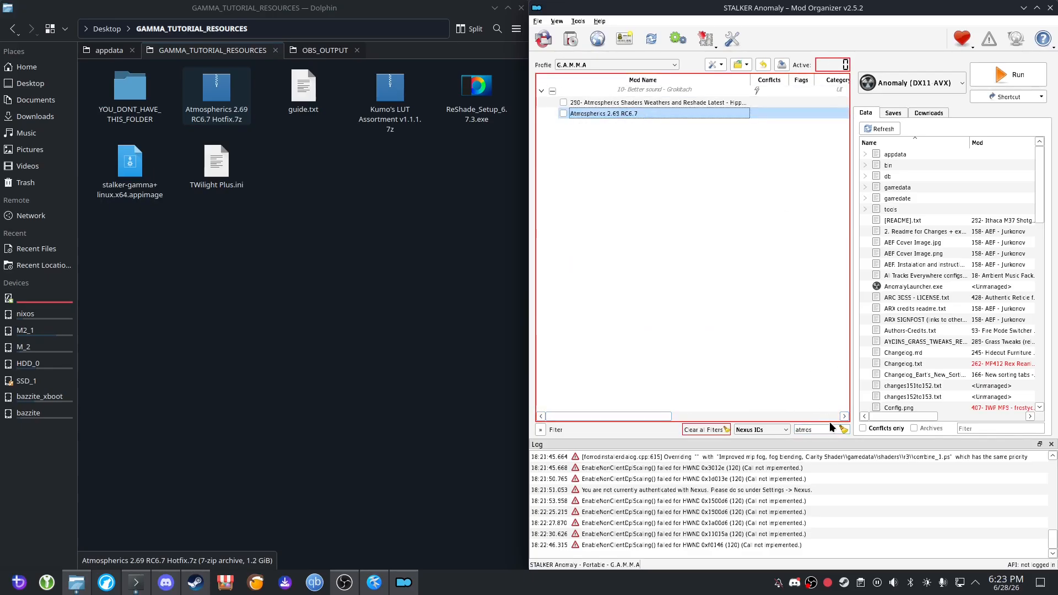
left_click(843, 429)
Enable Atmospherics 2.69 RC6.7 in the mod list, leaving its name and the older Atmospherics mod disabled above it as they are.
scroll(709, 371, "down", 1)
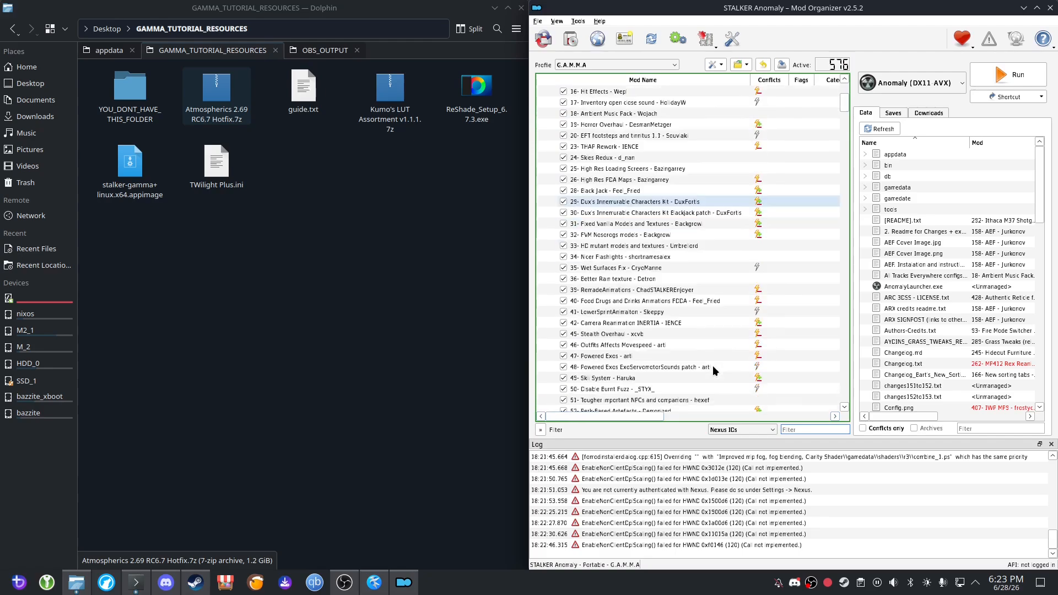
left_click_drag(845, 99, 859, 330)
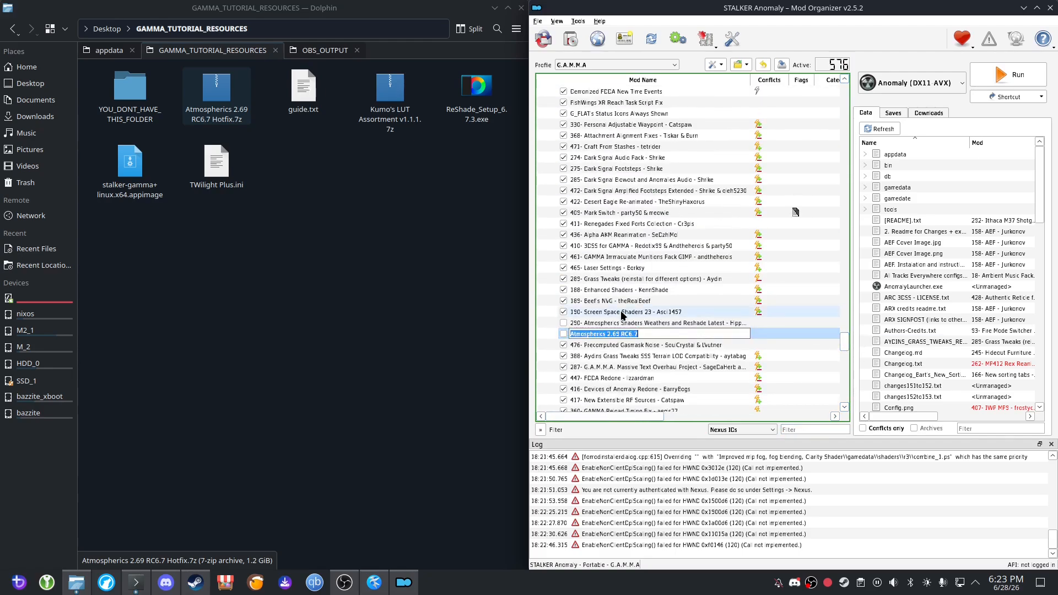
left_click(619, 313)
left_click(597, 323)
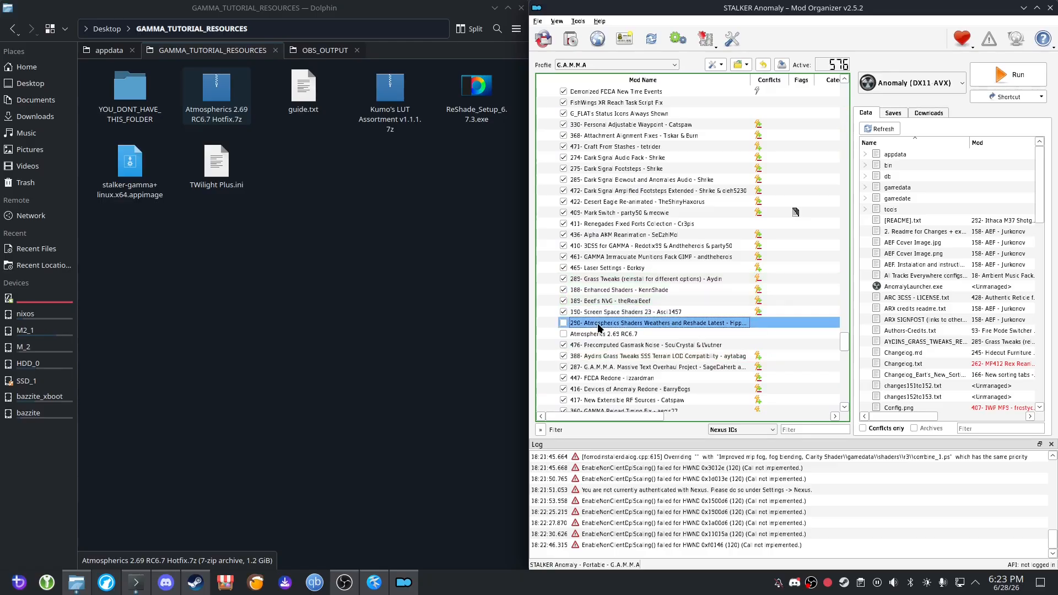
left_click(564, 334)
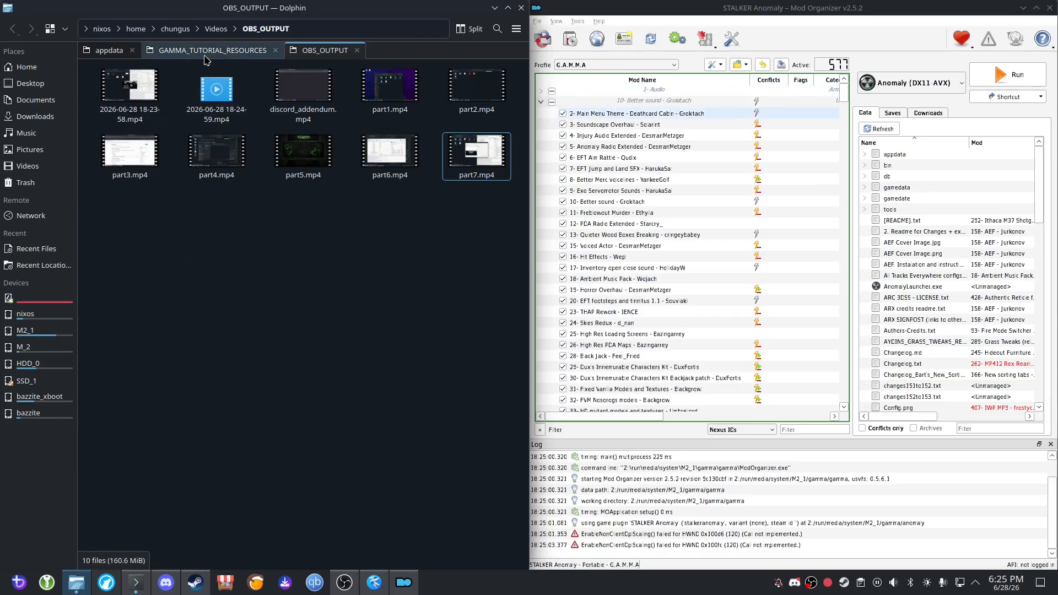
Delete the shaders_cache folder and the seven Atmos .ltx files from Anomaly's appdata folder in Dolphin.
left_click(105, 54)
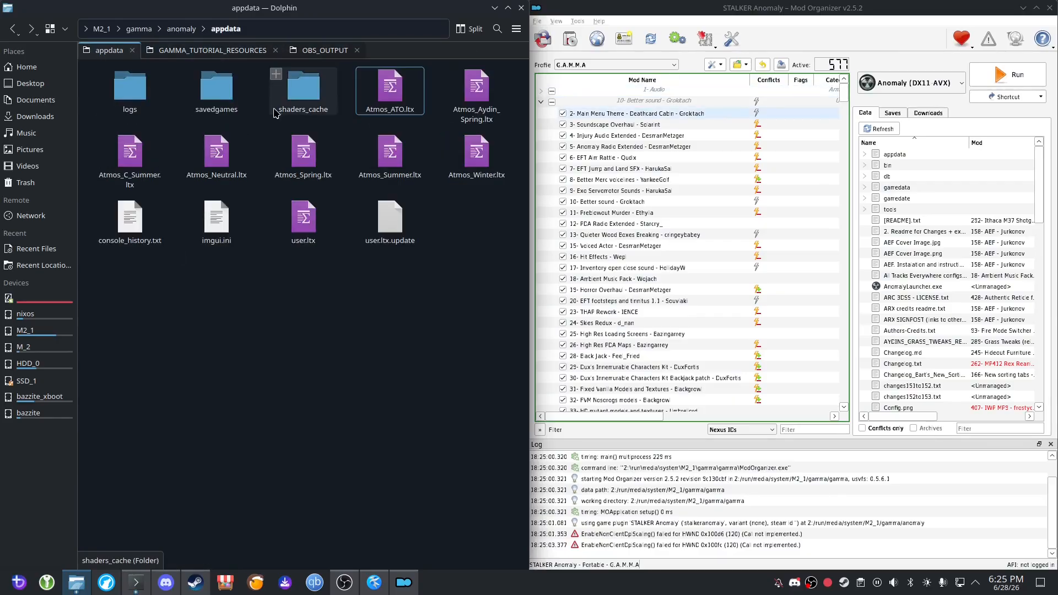
left_click(313, 100)
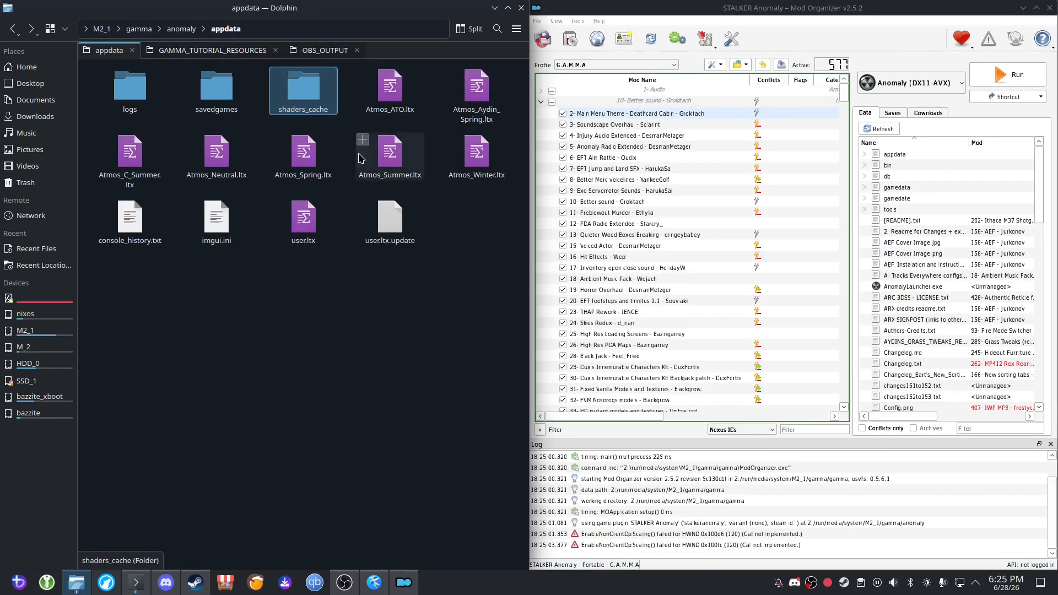
left_click(472, 167, "shift")
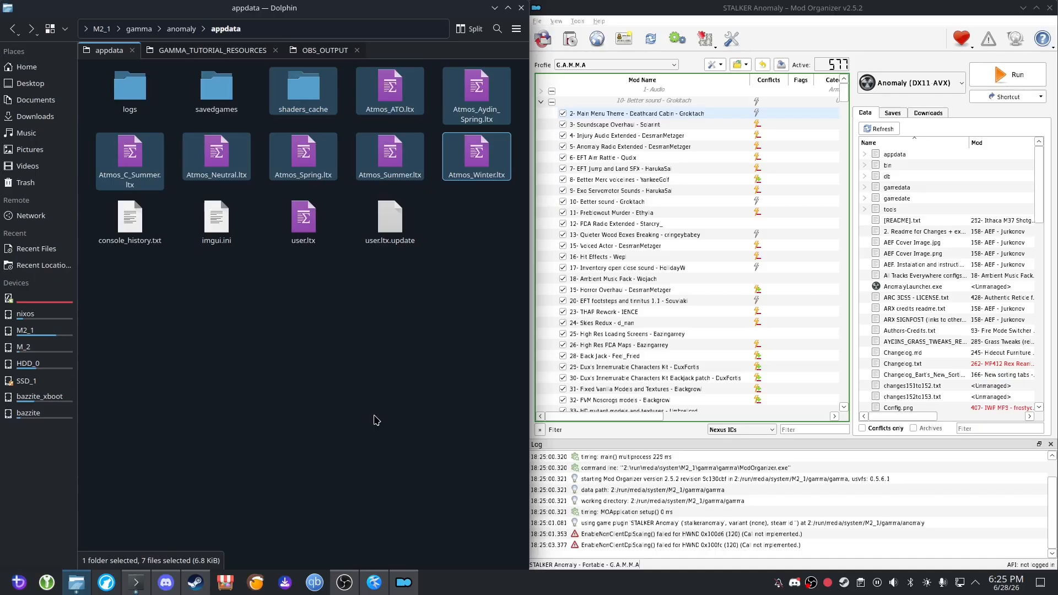
key("Delete")
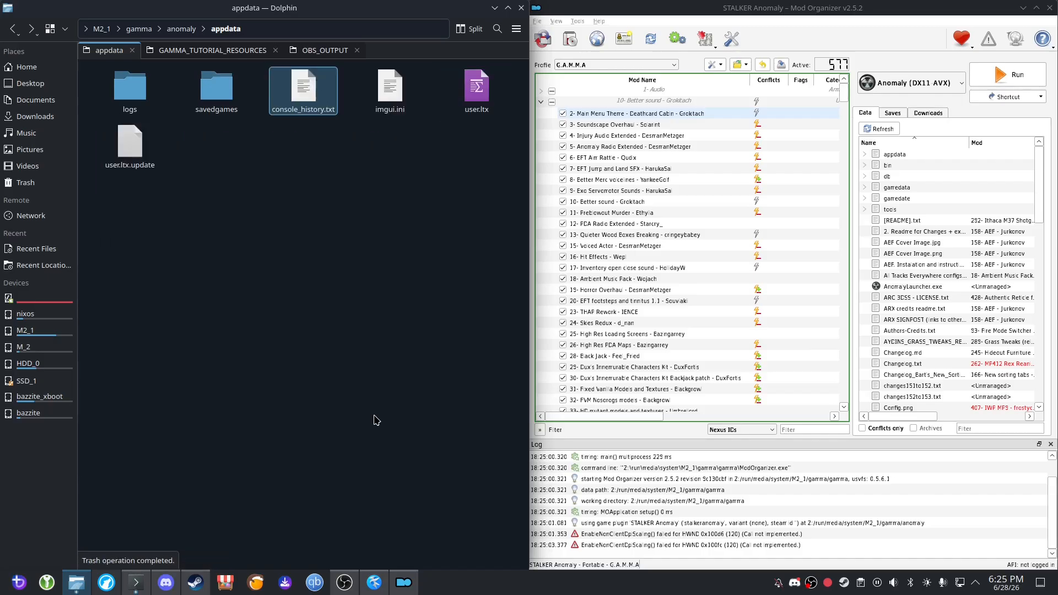
left_click(255, 232)
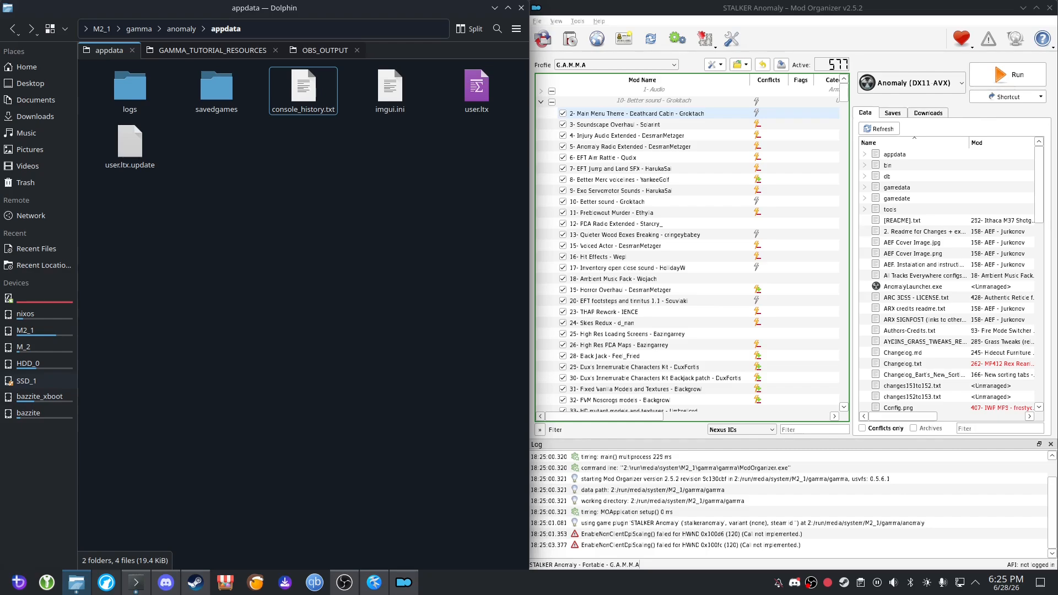
Launch Anomaly (DX11 AVX) from Mod Organizer, load the "stalker - autosave" save and enter the game.
left_click(403, 583)
left_click(1008, 76)
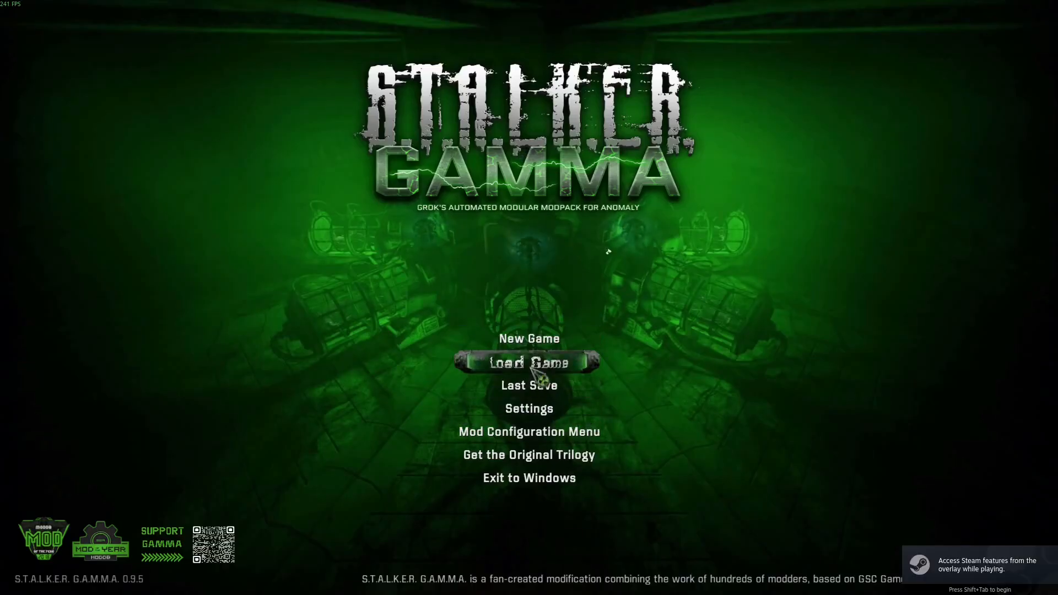
left_click(531, 368)
left_click(445, 308)
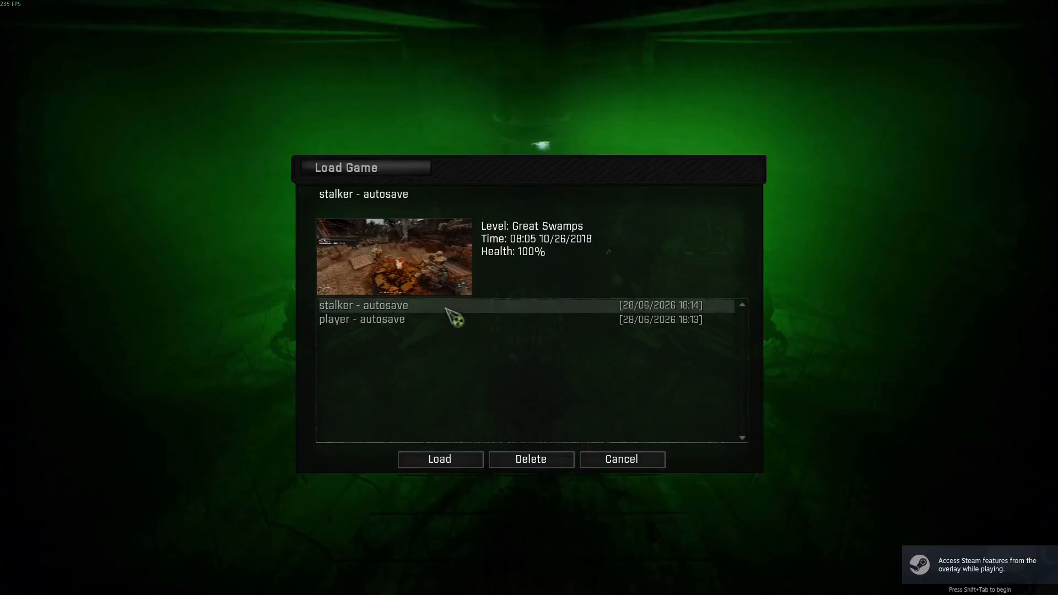
left_click(462, 465)
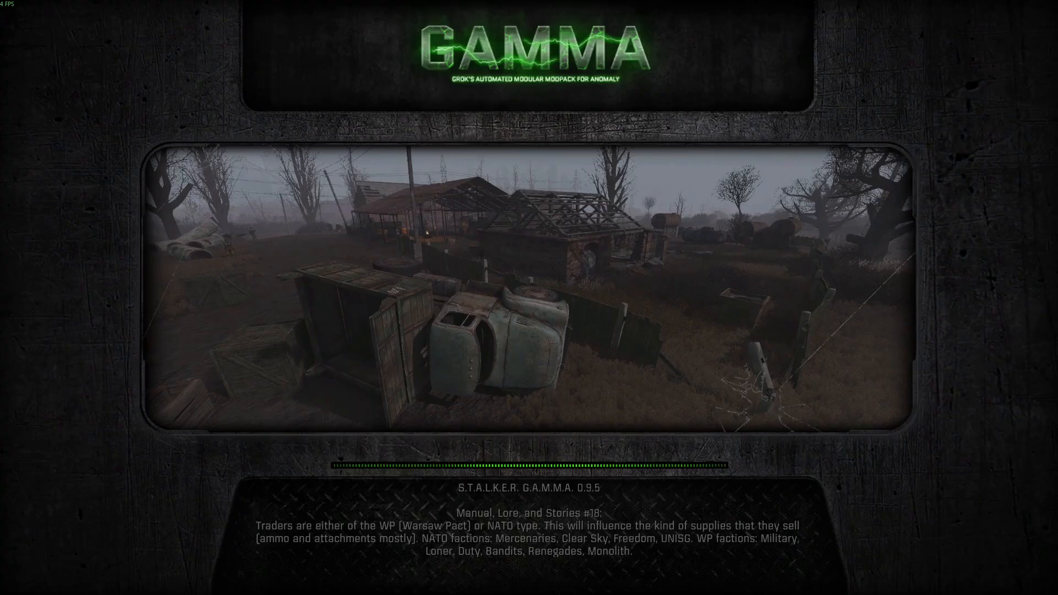
key("space")
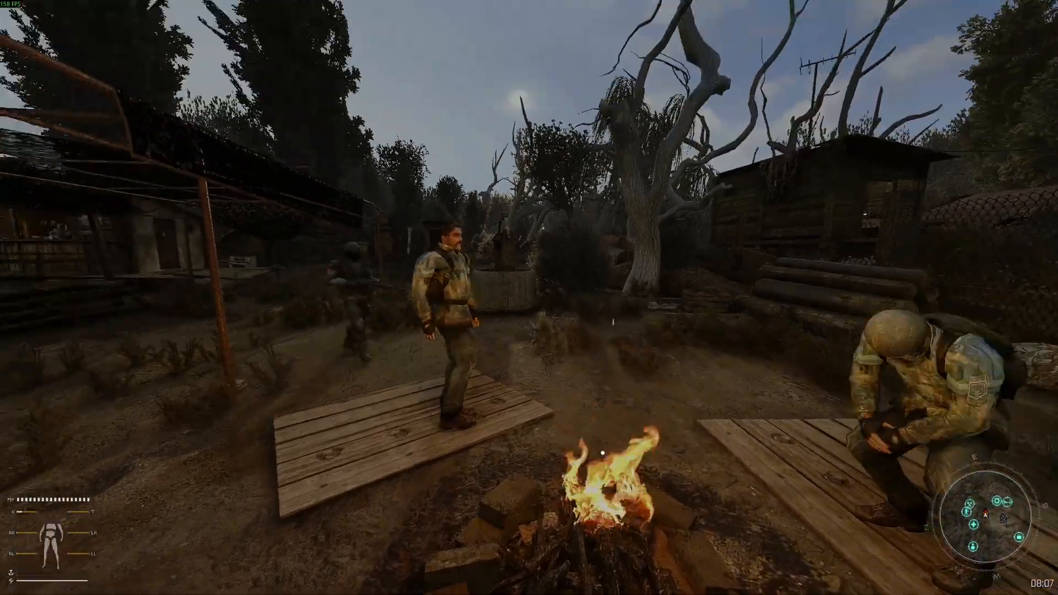
Walk around the campfire in the Great Swamps camp to examine the default lighting and sky.
key("s")
key("d")
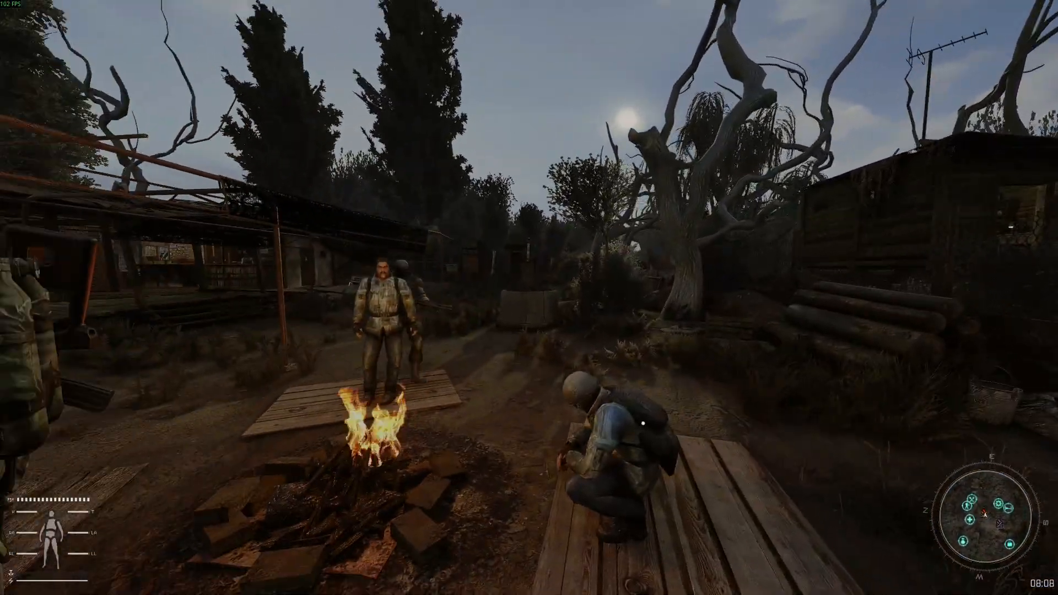
key("a")
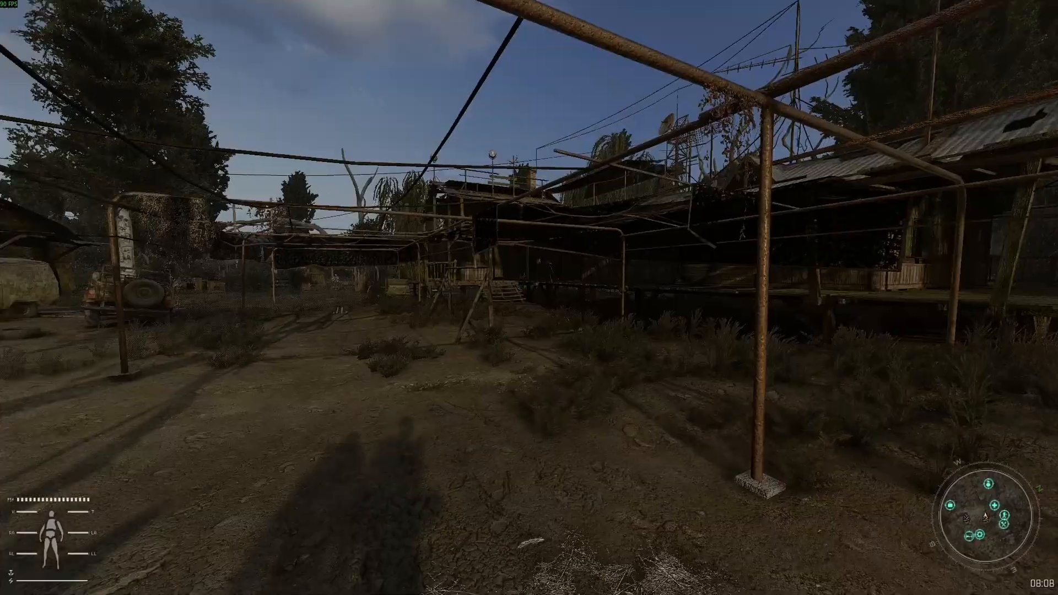
key("a")
key("w")
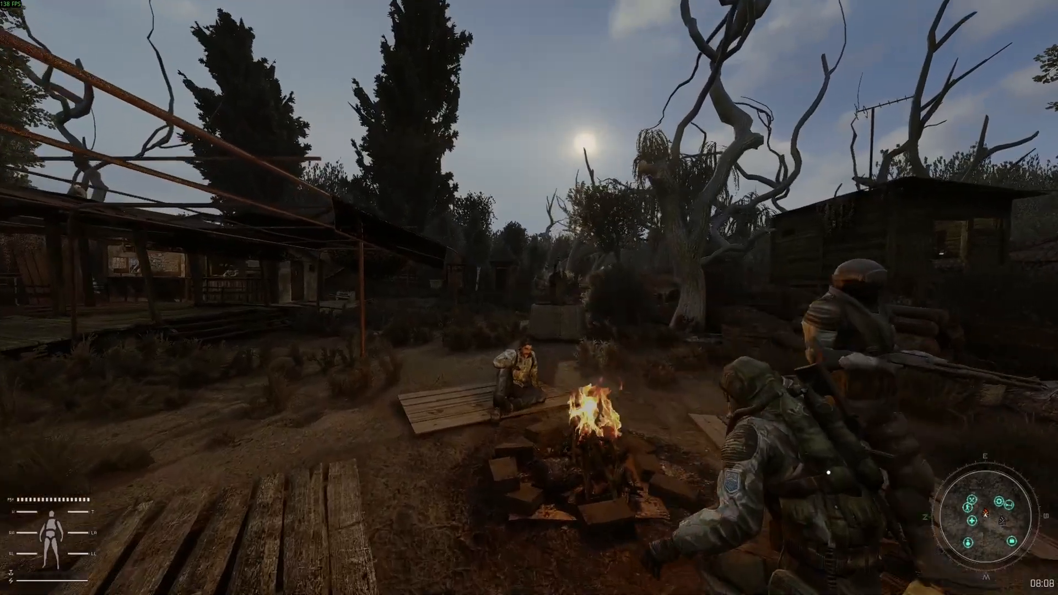
key("w")
key("a")
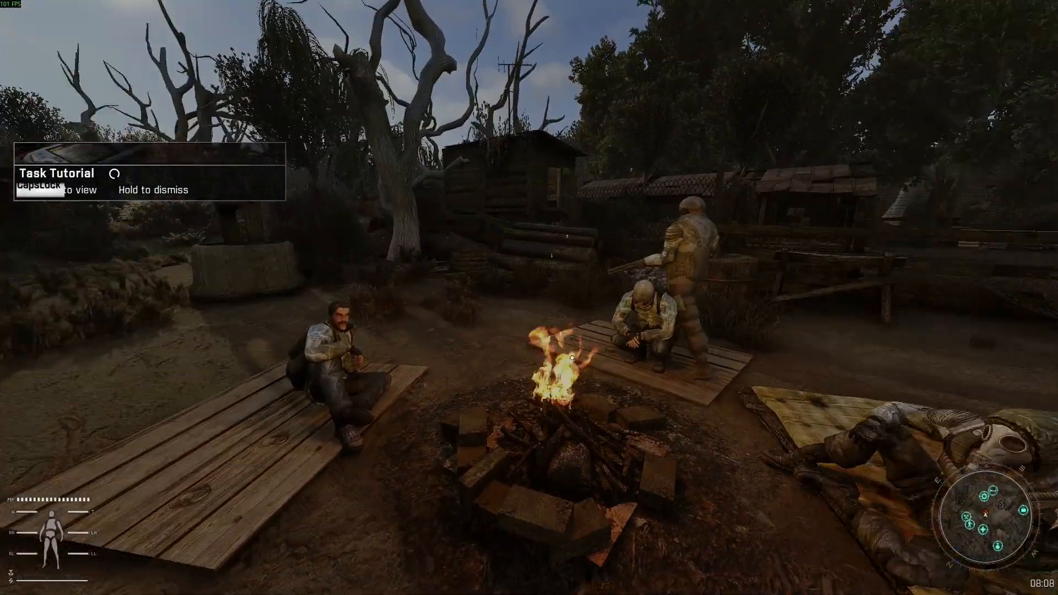
key("s")
key("Escape")
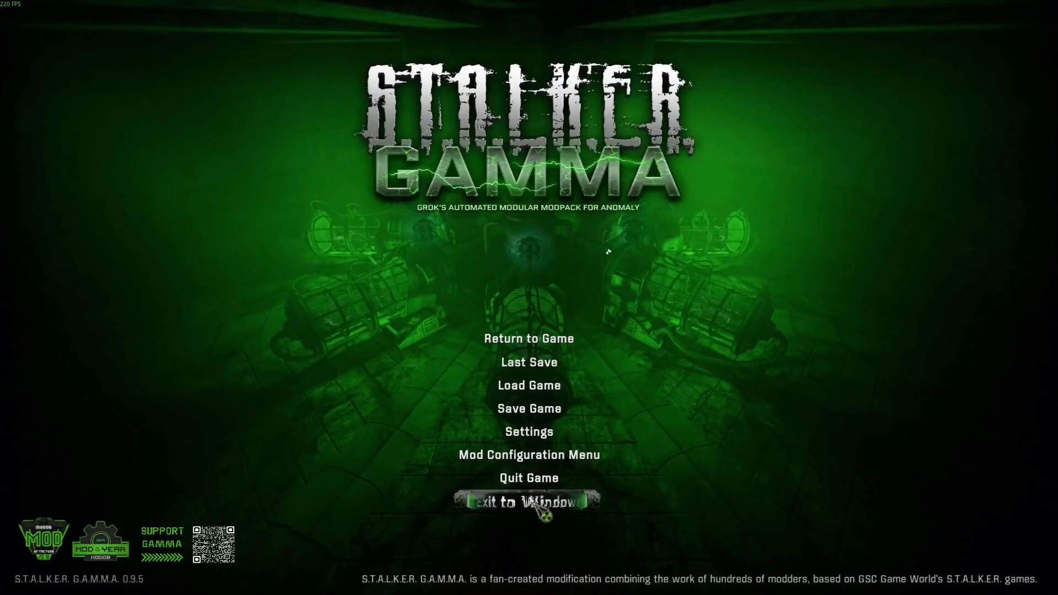
key("Escape")
Load the neutral Atmospherics preset with the in-game console command "cfg_load atmos_neutral", and close the console.
key("grave")
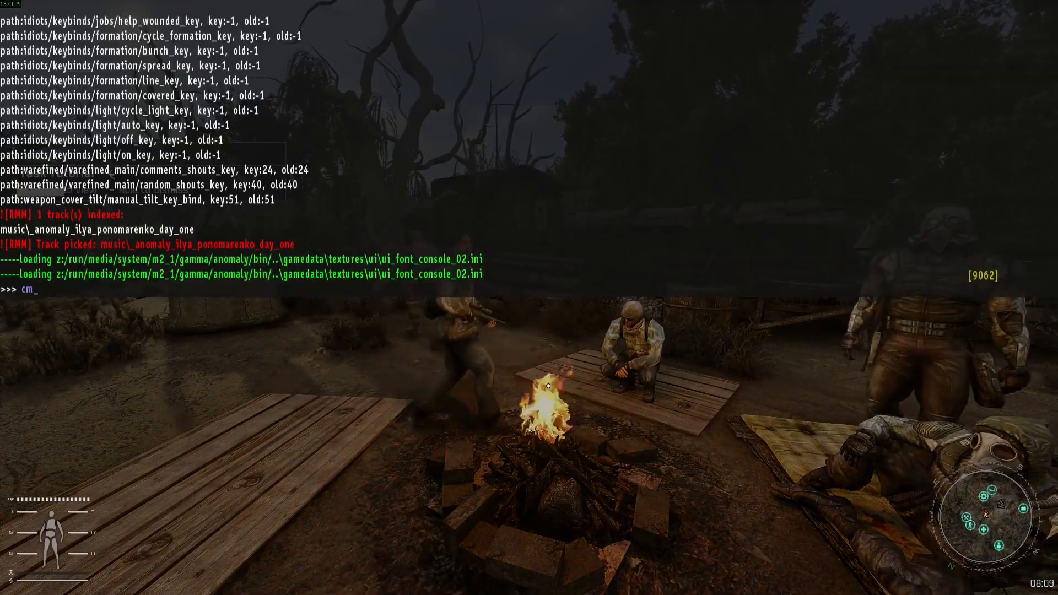
type("cf")
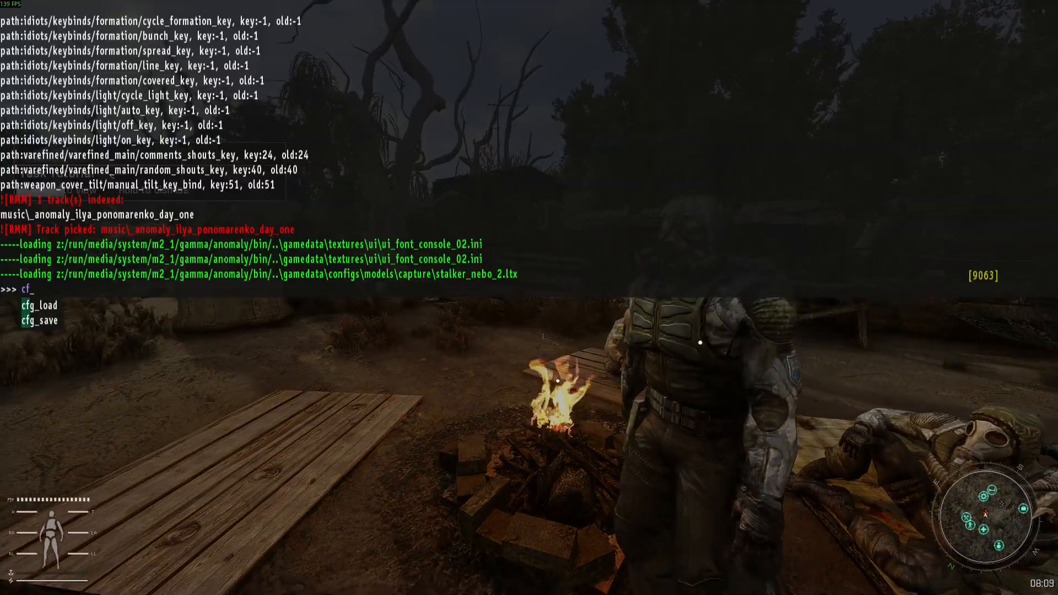
key("Tab")
type("a")
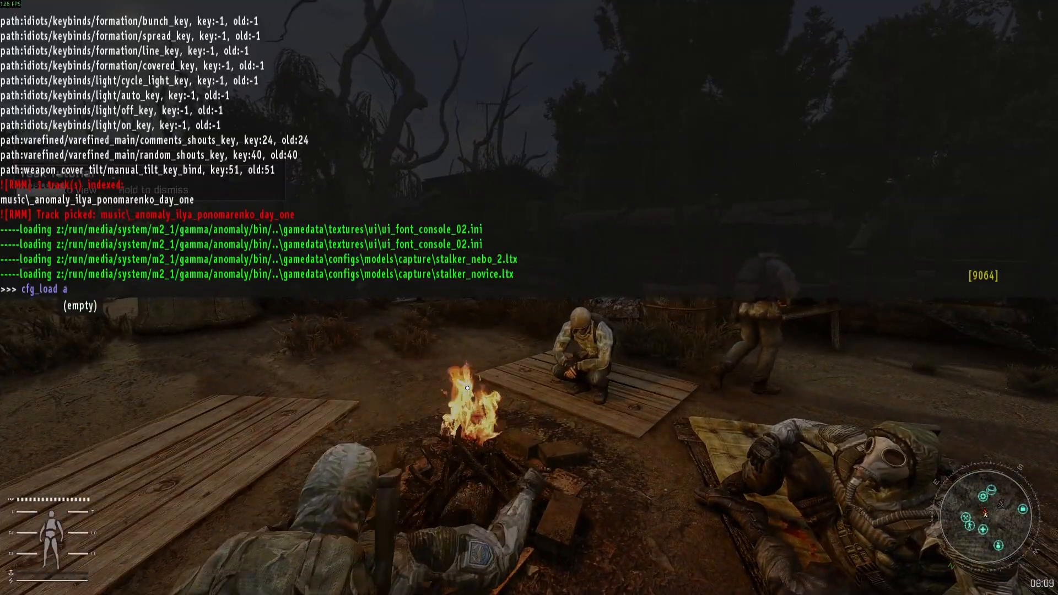
type("tmos_neutral")
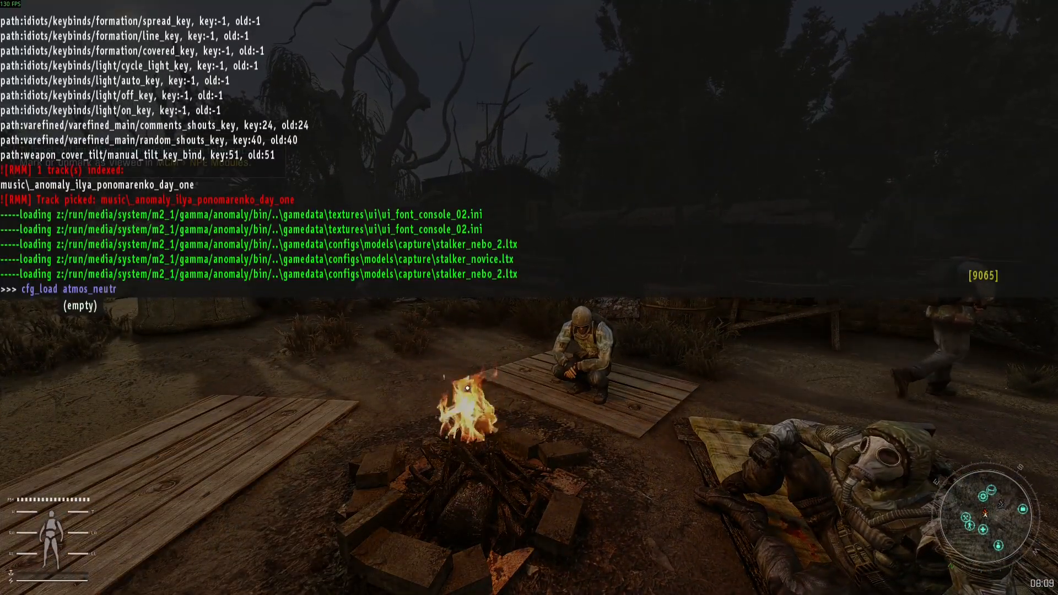
key("Return")
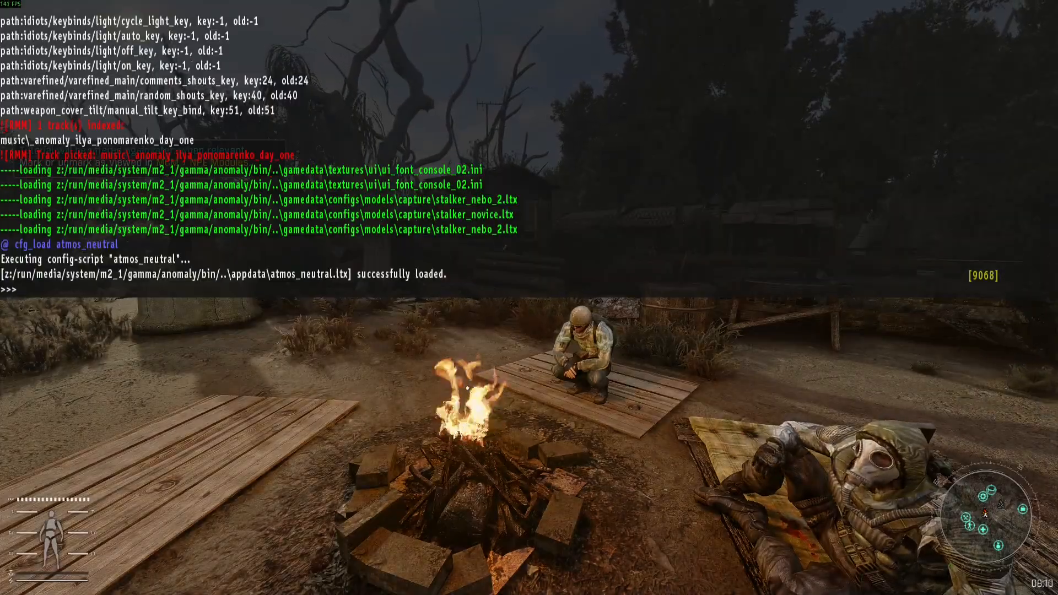
key("Escape")
Move around the campfire to examine the lighting, sky and shadows under the neutral preset.
key("s")
key("d")
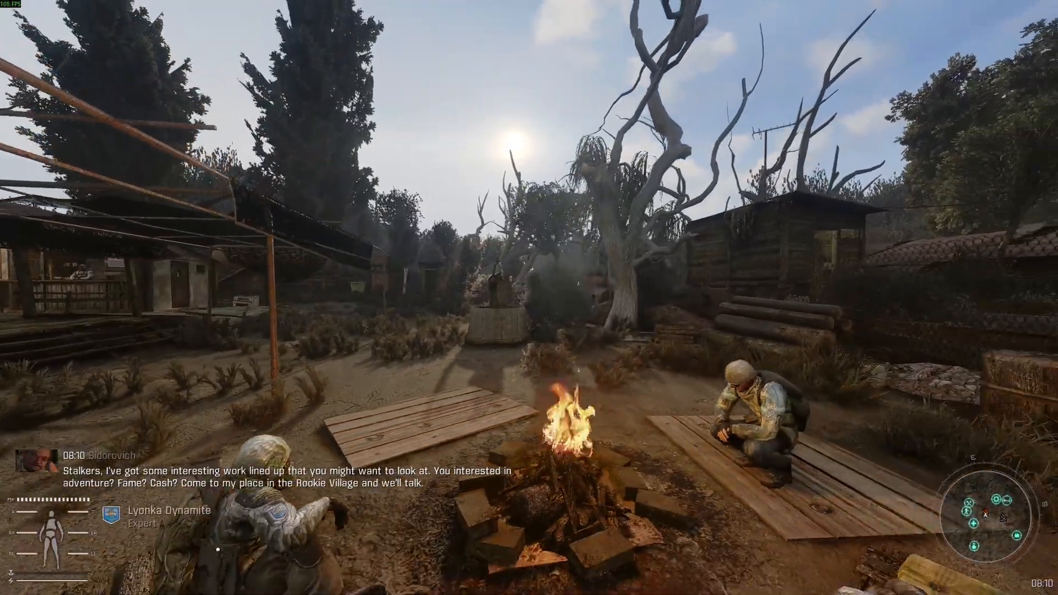
key("d")
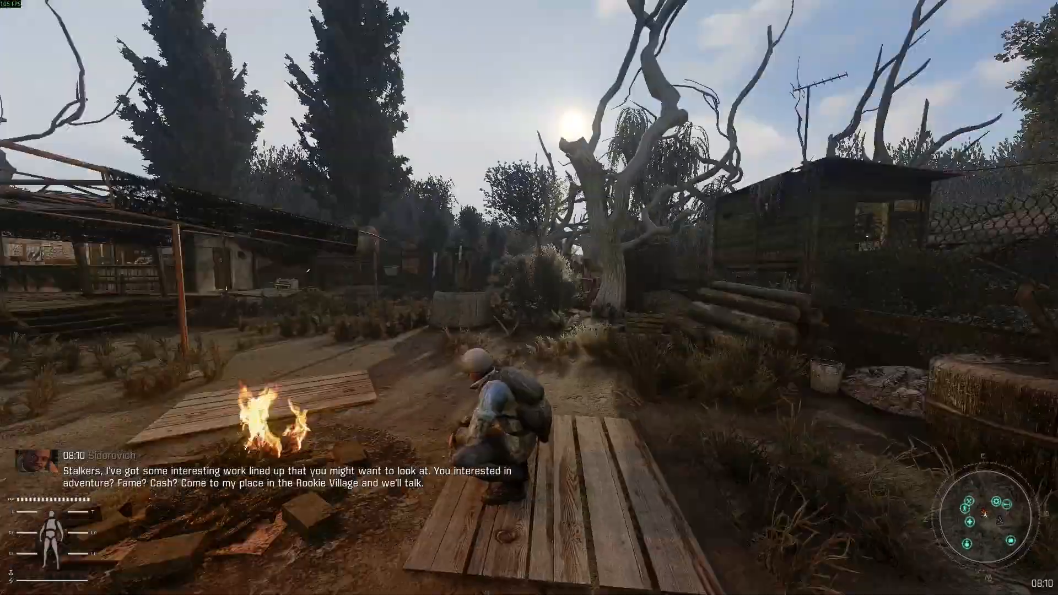
key("s")
key("a")
key("a")
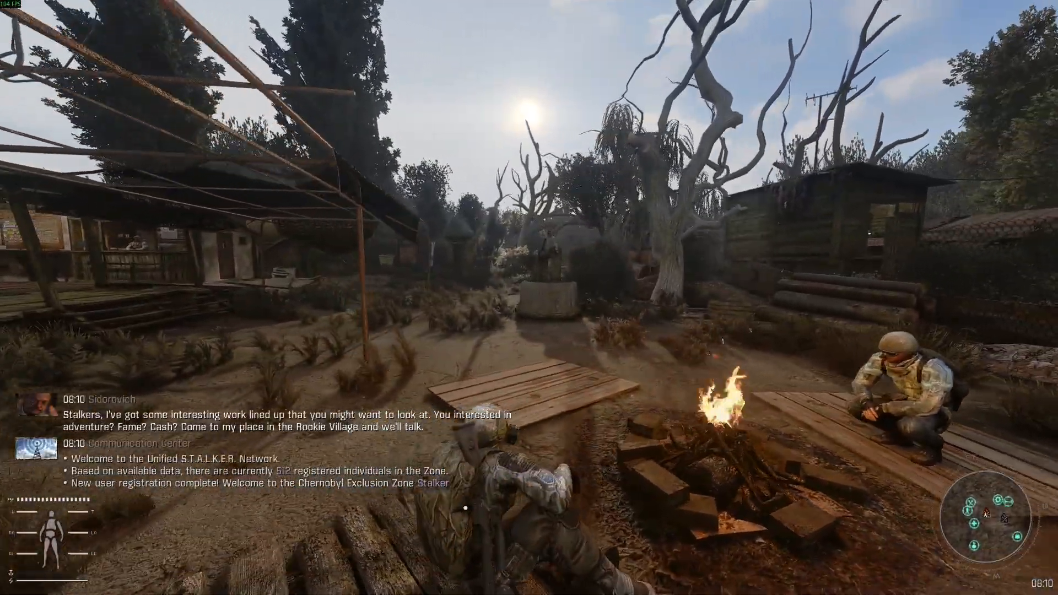
Exit the game to Windows.
key("Escape")
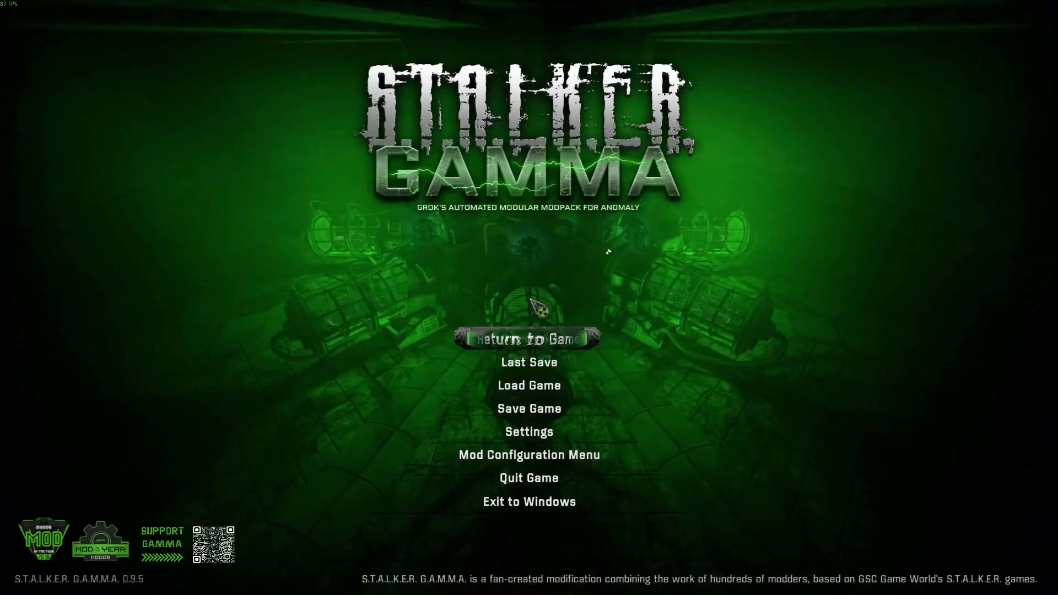
left_click(559, 498)
left_click(441, 374)
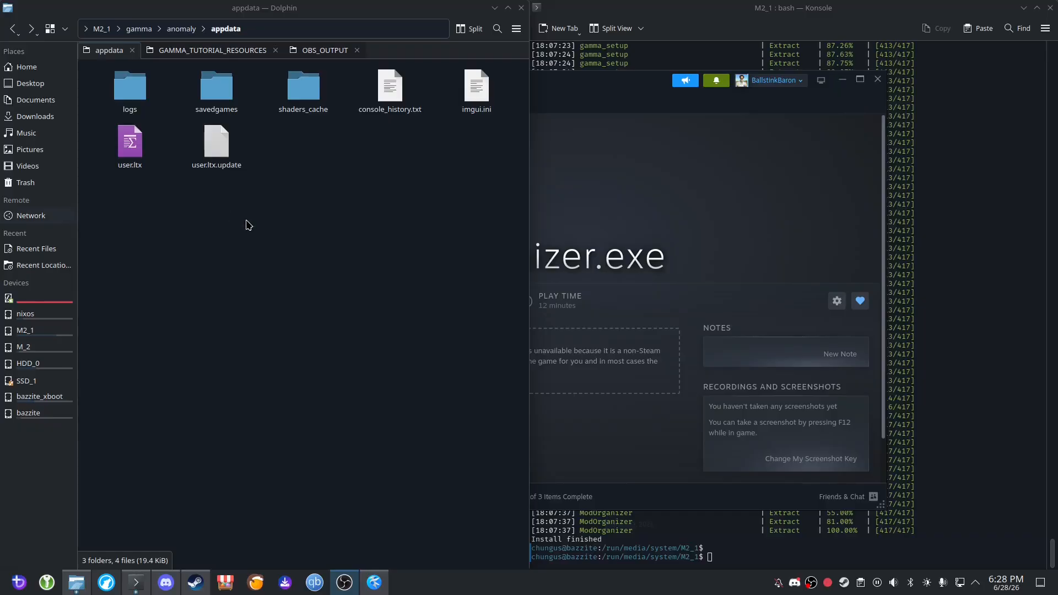
Delete the shaders_cache folder from Anomaly's appdata folder in Dolphin.
left_click(291, 91)
left_click(328, 260)
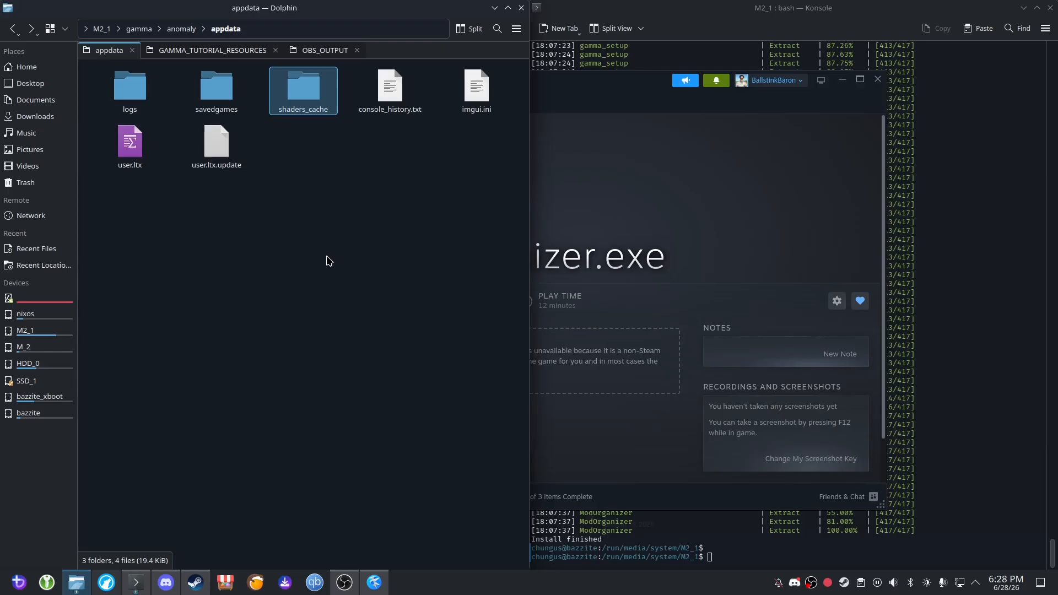
key("Delete")
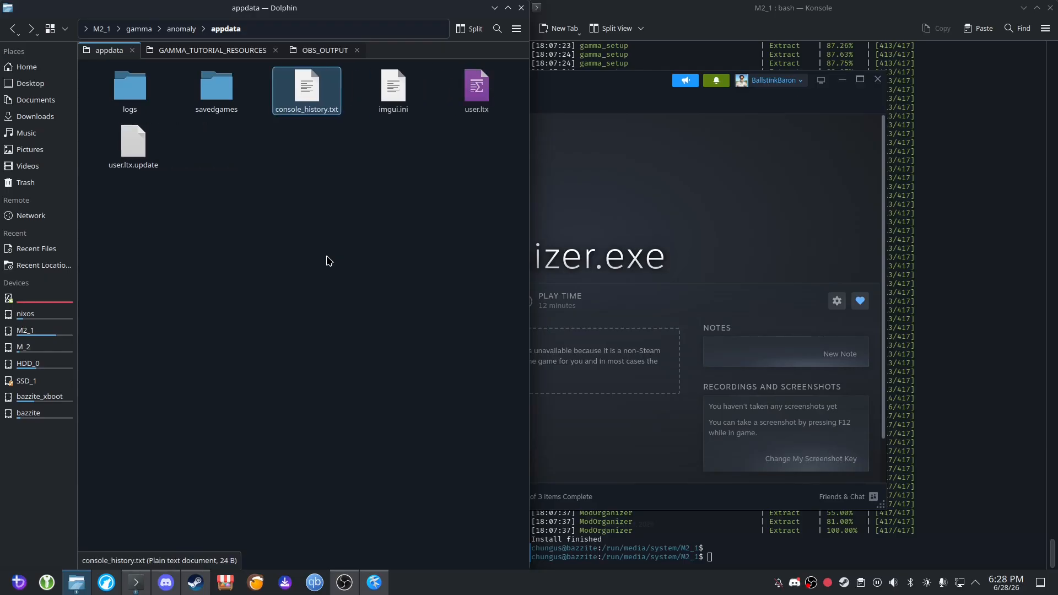
left_click(309, 215)
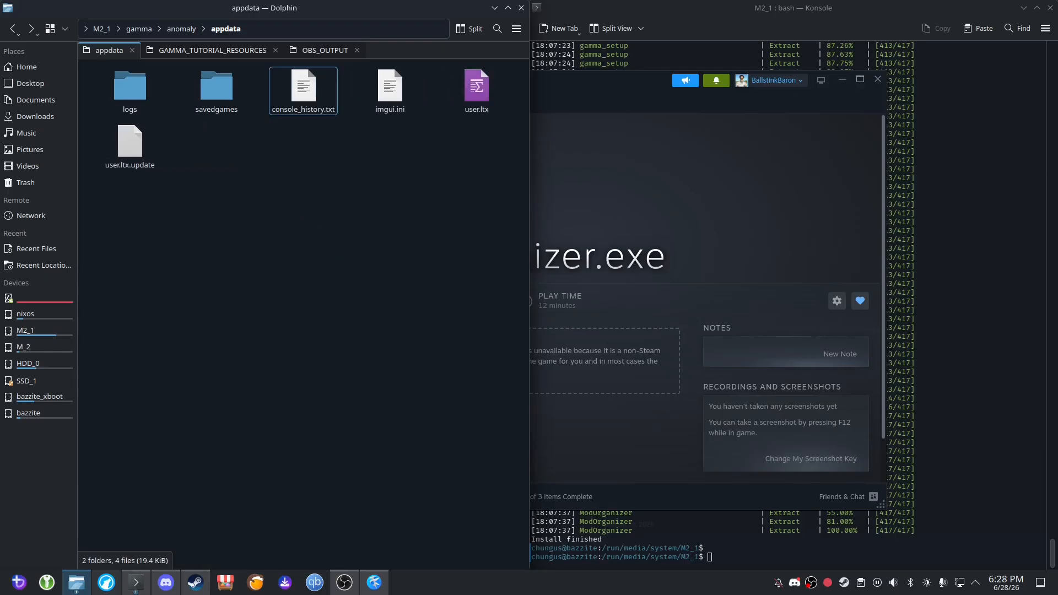
left_click(188, 50)
left_click(489, 111)
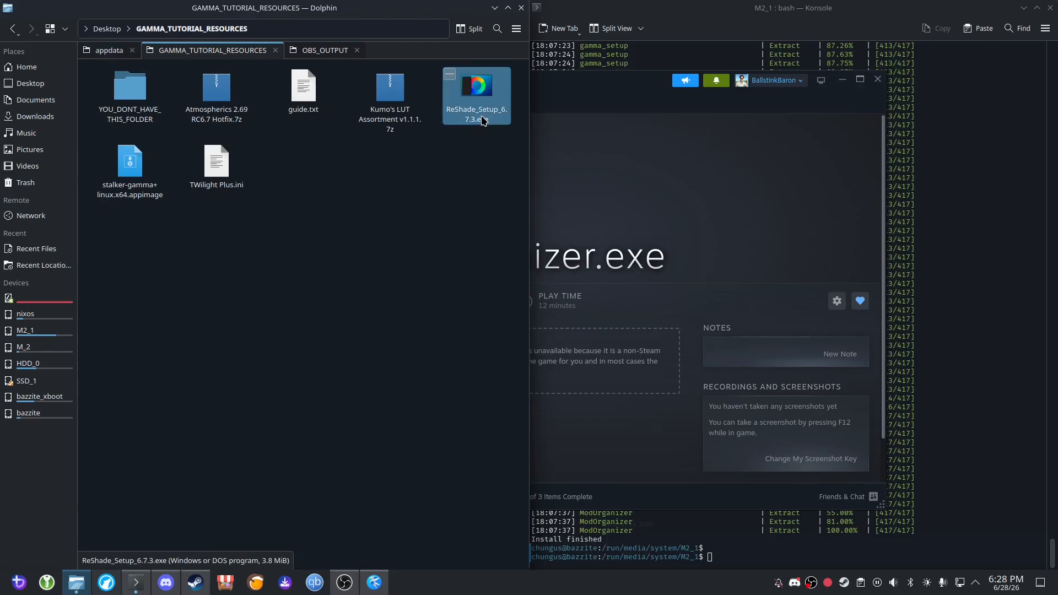
left_click(107, 50)
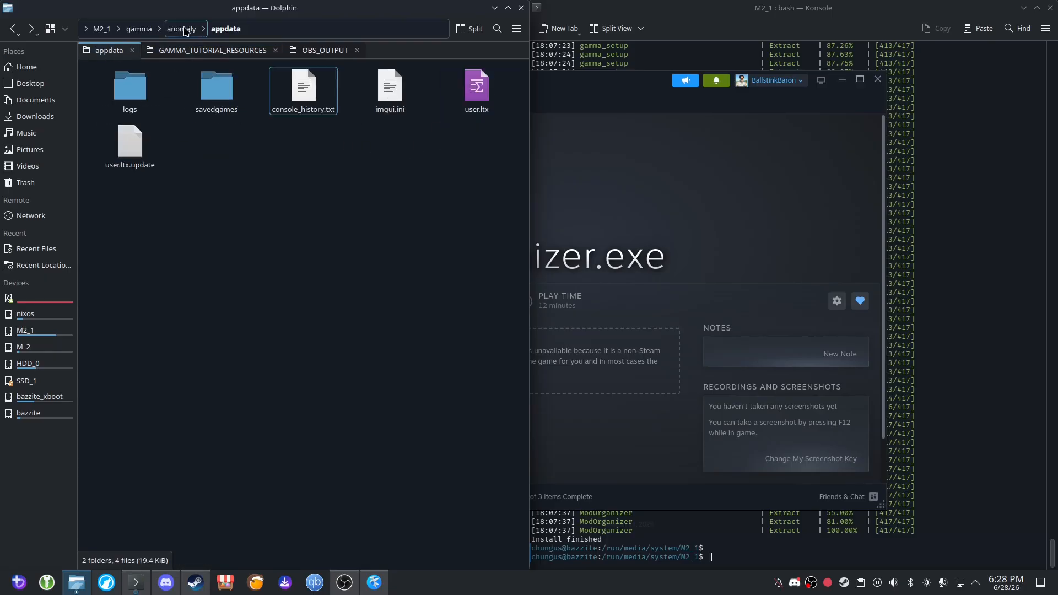
left_click(139, 29)
key("ctrl+v")
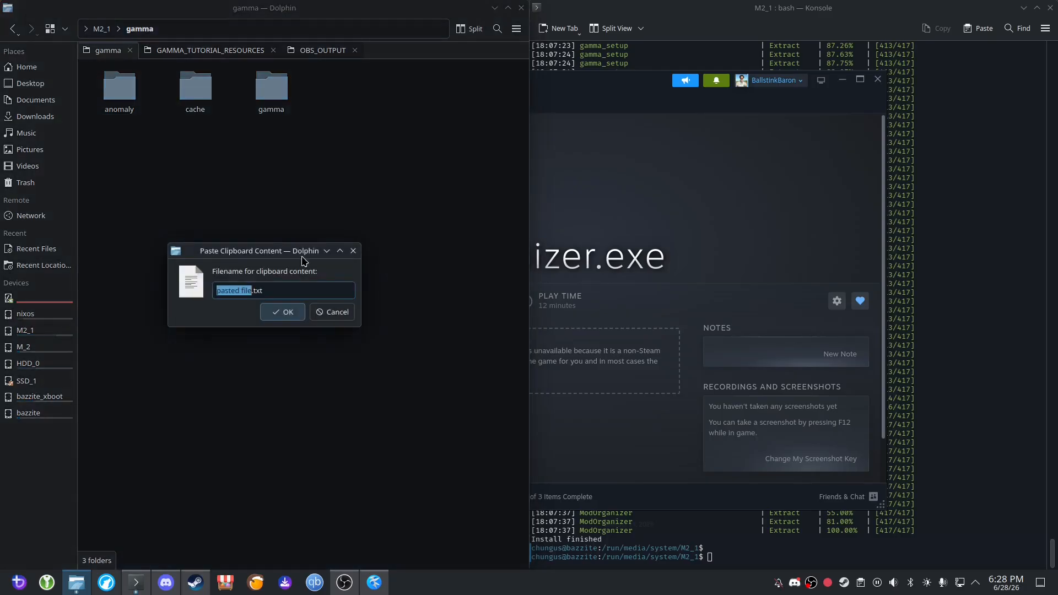
left_click(332, 312)
left_click(13, 29)
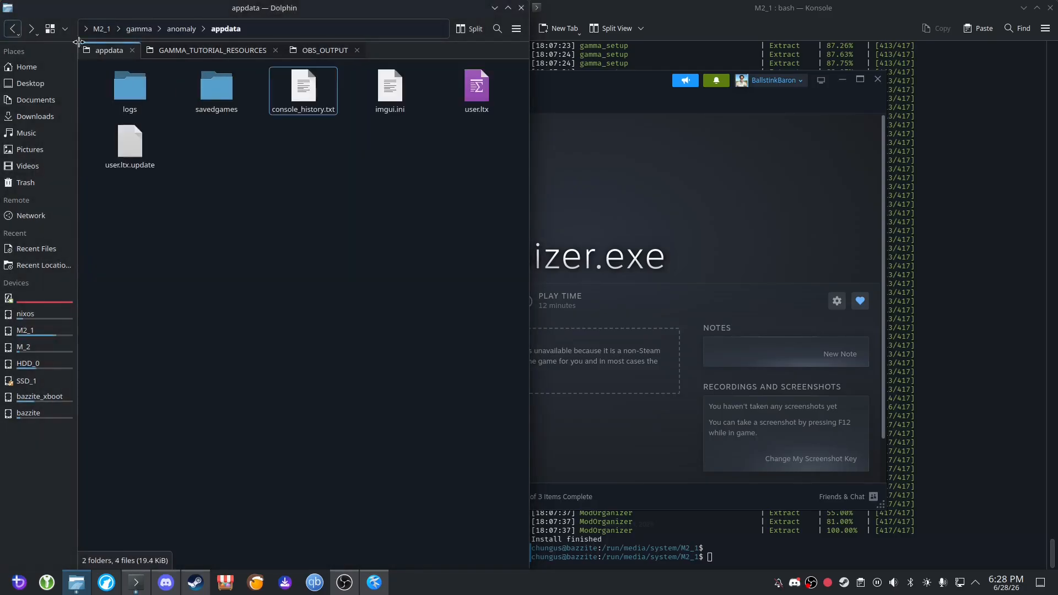
Copy ReShade_Setup_6.7.3.exe from GAMMA_TUTORIAL_RESOURCES into the top-level gamma folder on M2_1, leaving no copy in appdata.
left_click(212, 50)
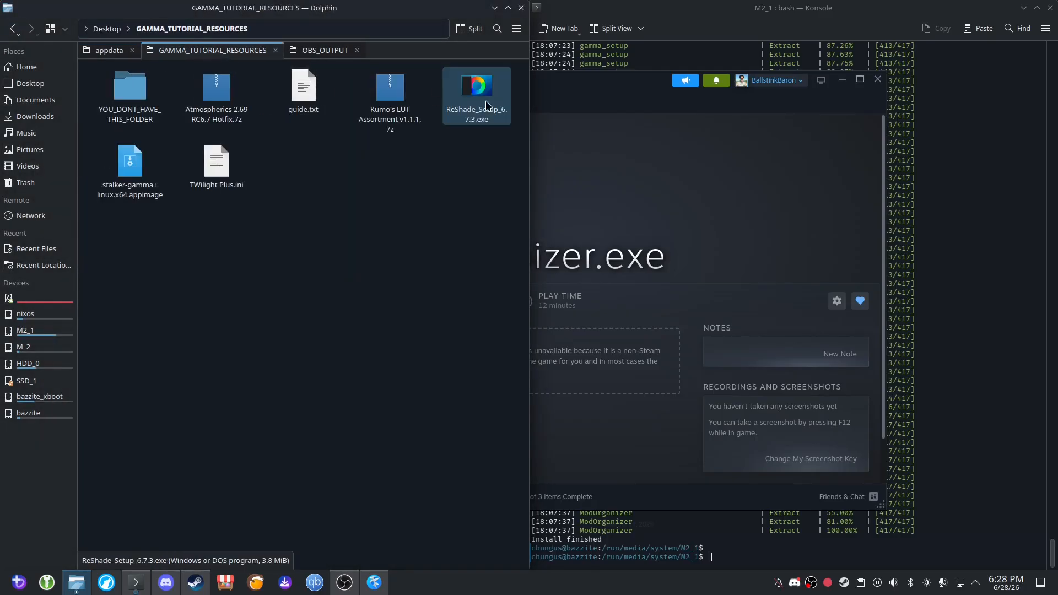
left_click(486, 105)
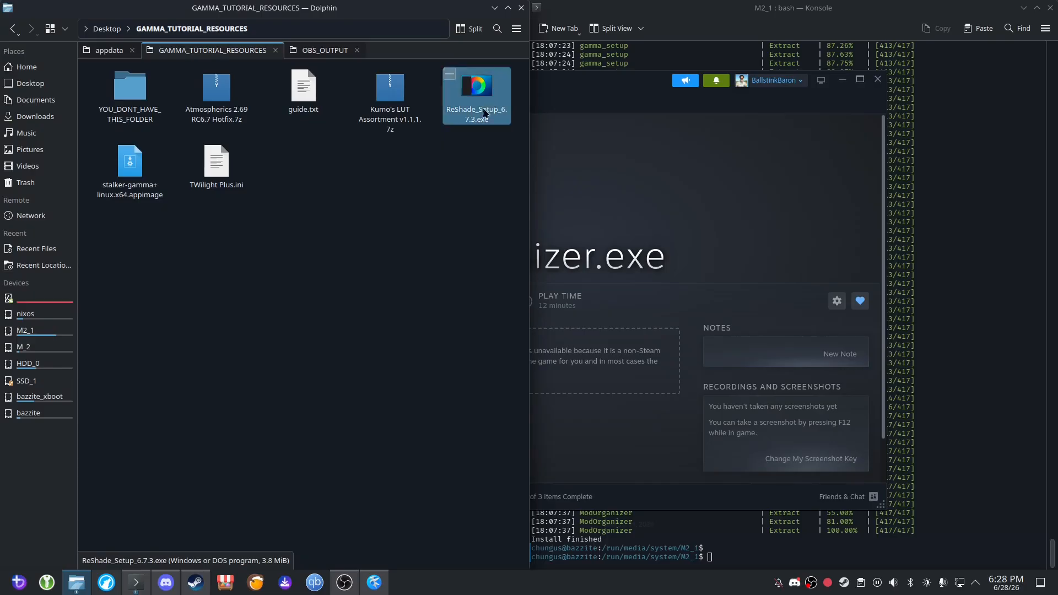
left_click(103, 53)
key("ctrl+v")
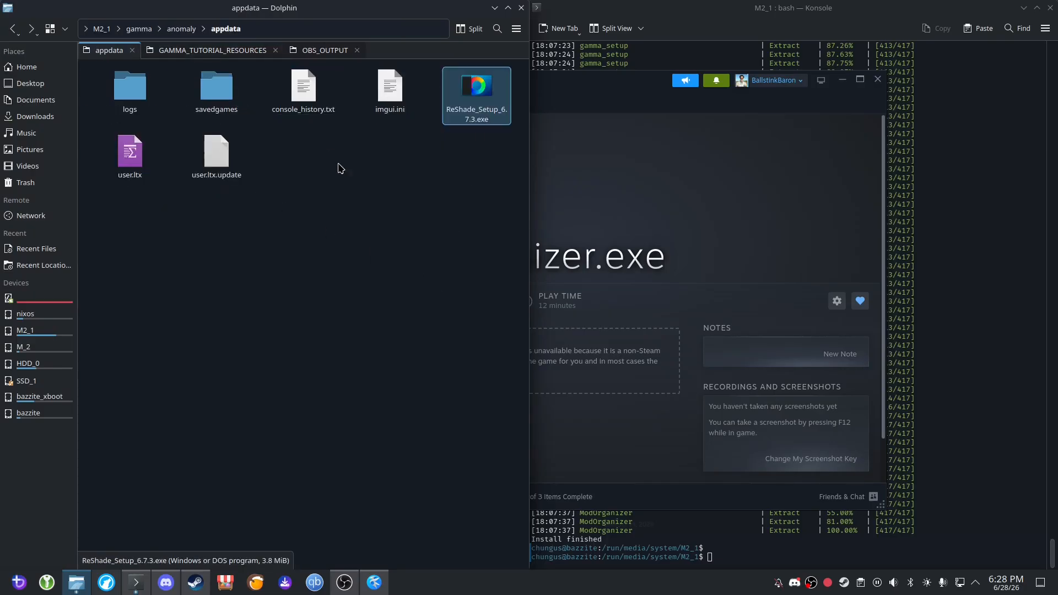
key("Delete")
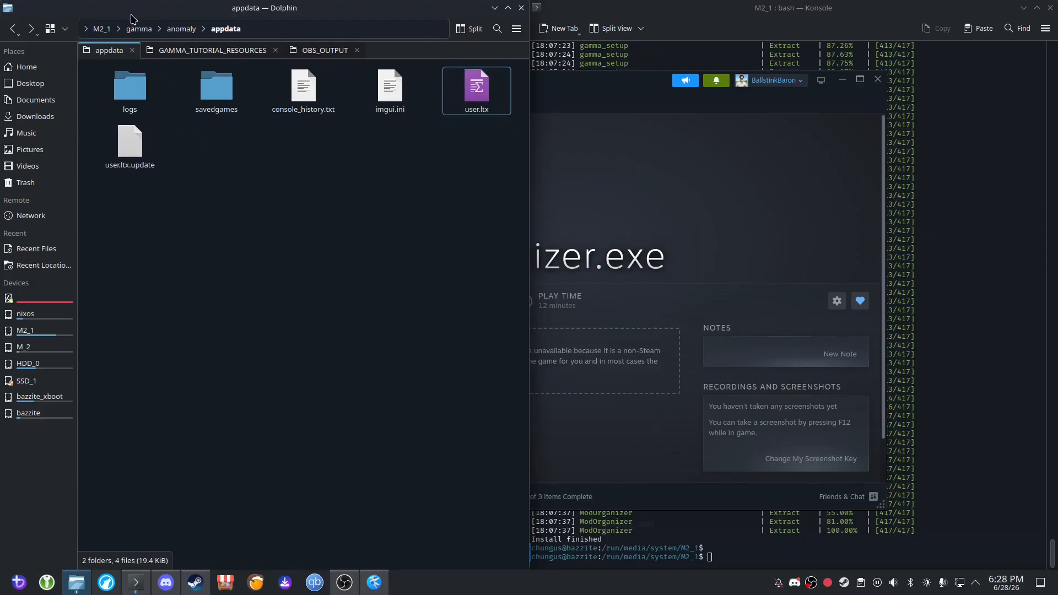
left_click(142, 29)
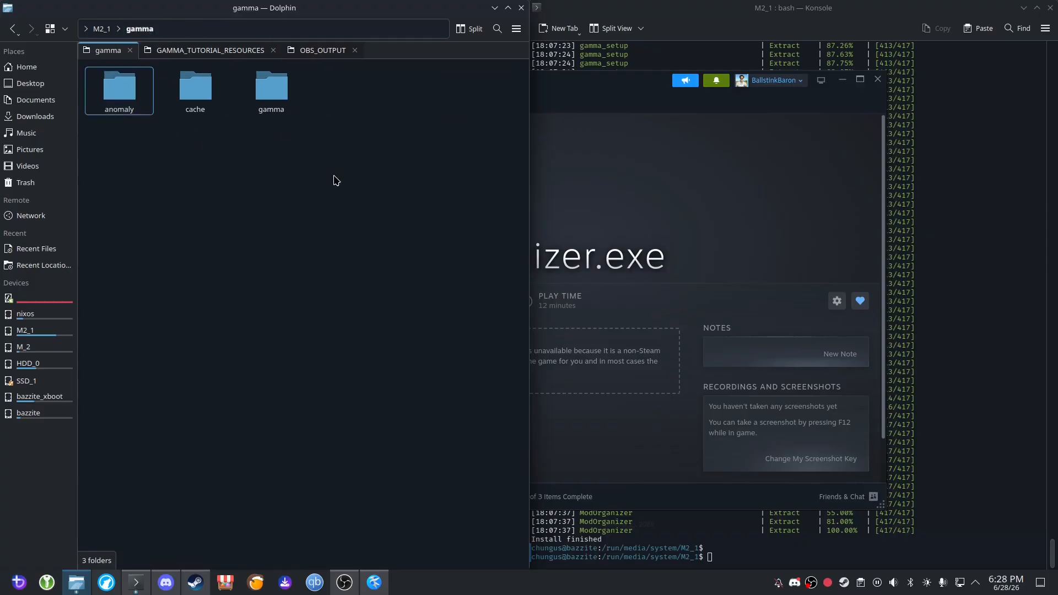
key("ctrl+v")
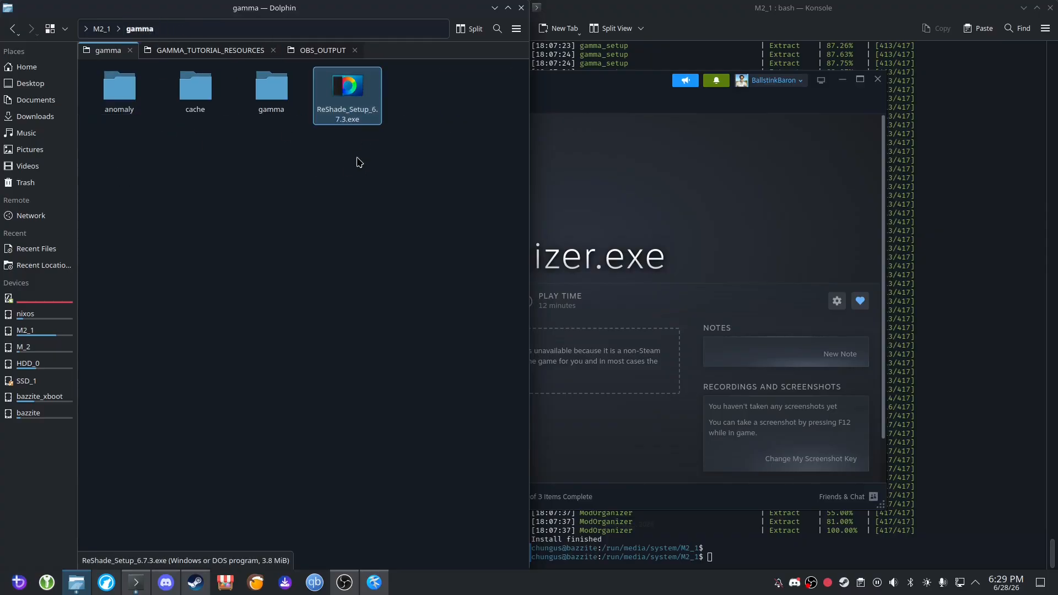
Open a terminal in the top-level gamma folder, place its window beside Dolphin, and clear its output.
right_click(359, 192)
mouse_move(410, 209)
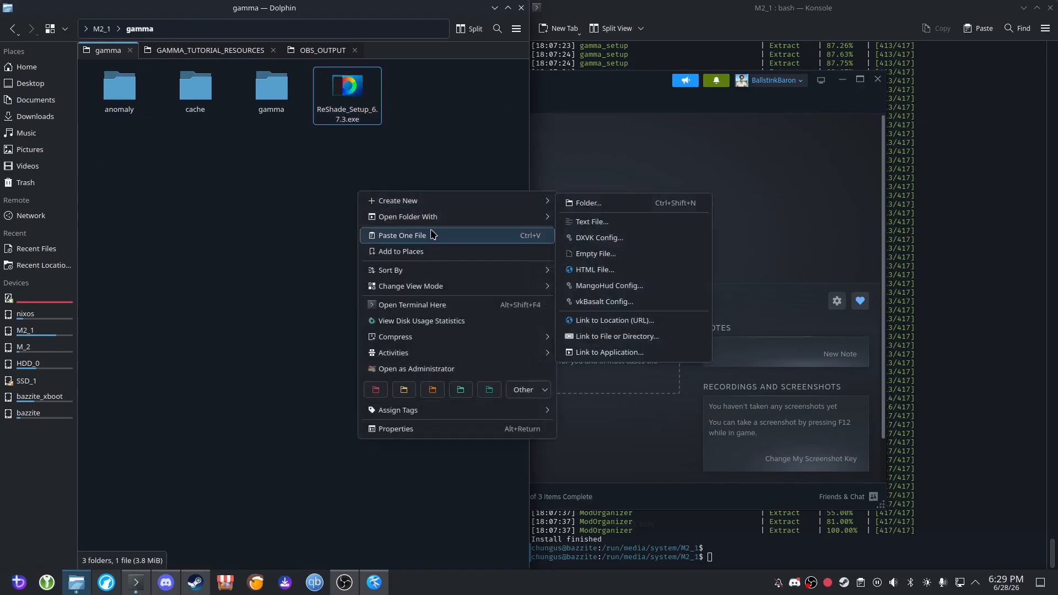
left_click(441, 306)
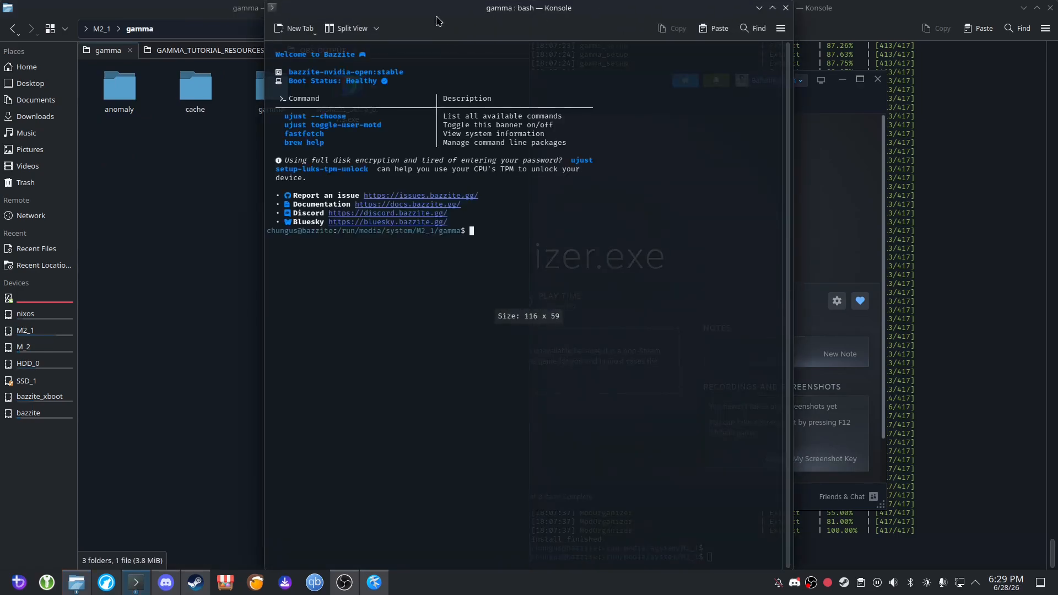
left_click_drag(437, 21, 1057, 204)
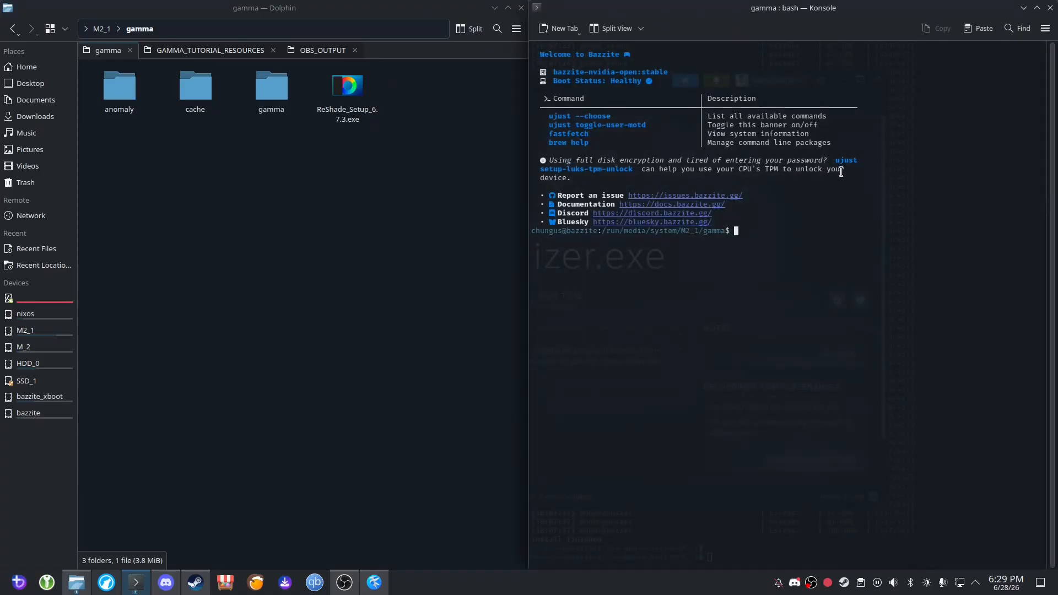
type("clear")
key("Return")
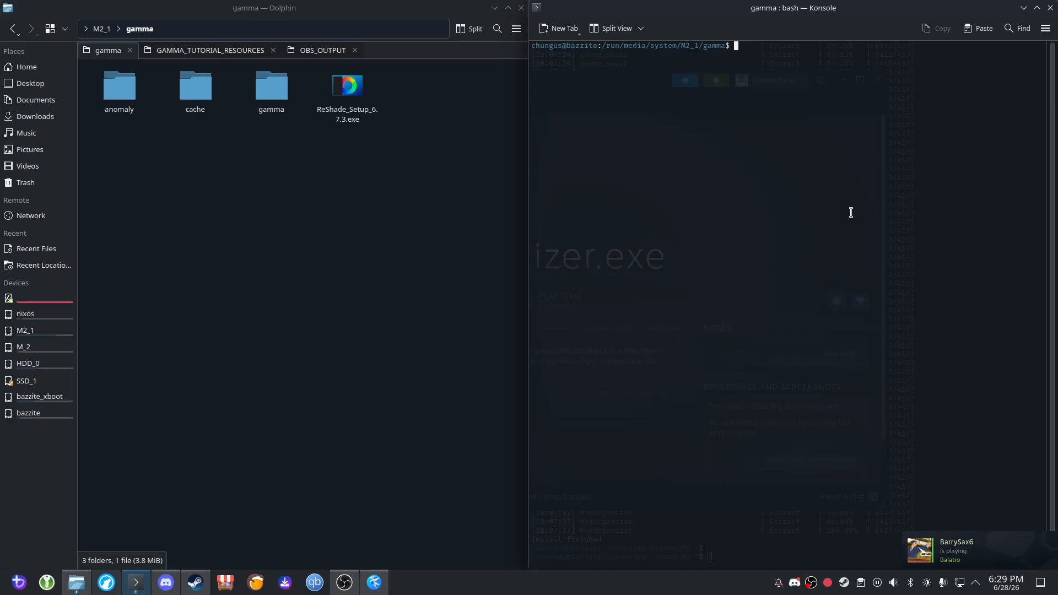
List the gamma folder's file permissions and make ReShade_Setup_6.7.3.exe executable with sudo chmod +x.
type("ls -la")
key("Return")
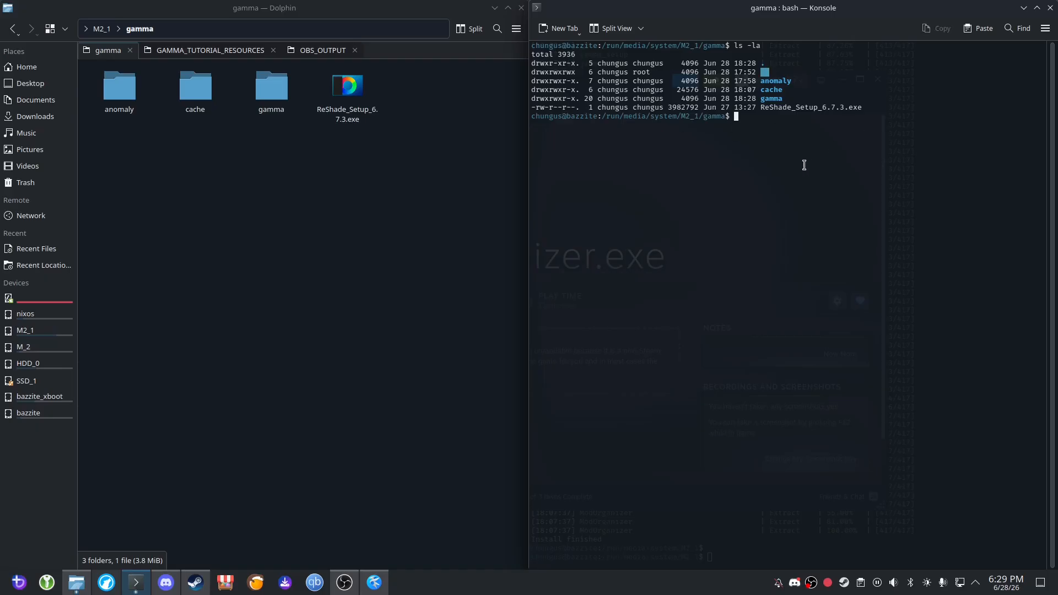
type("sudo chmod +x ./R")
key("Tab")
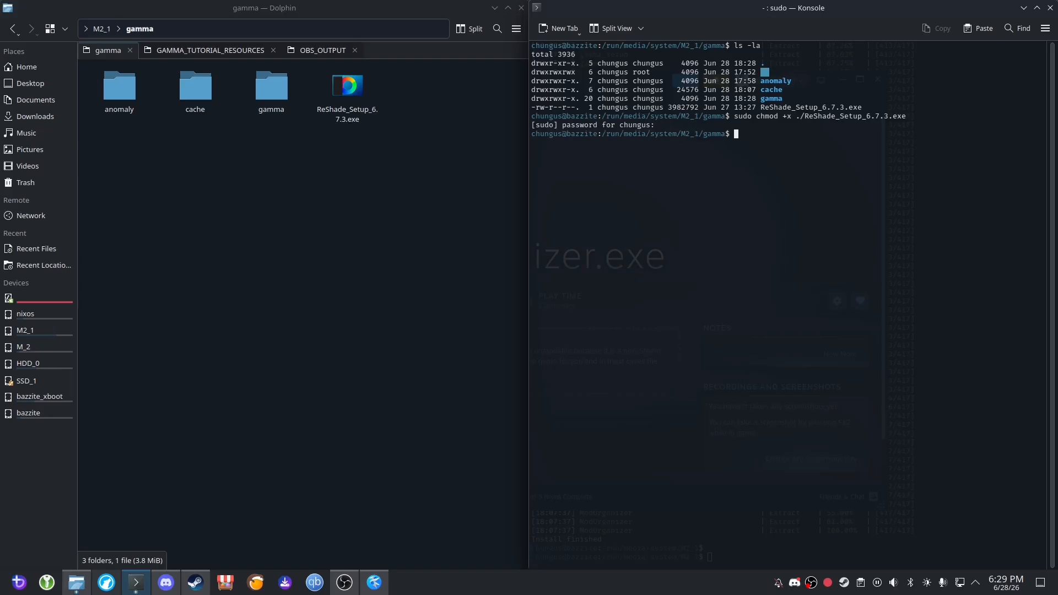
List the folder with ls -la again, check the execute permissions on ReShade_Setup_6.7.3.exe, and close this terminal window.
type("la")
key("Return")
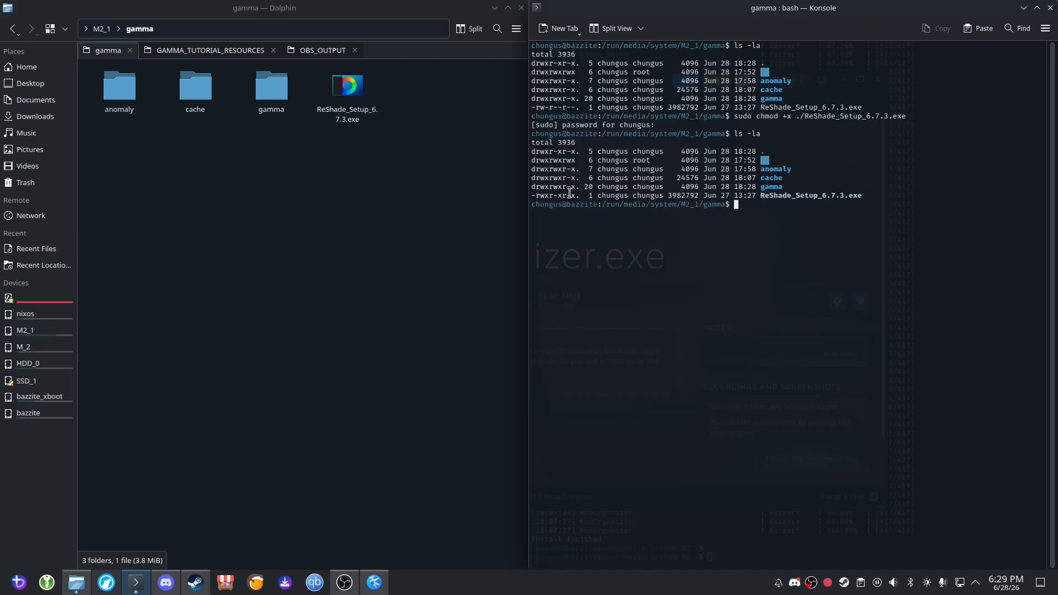
left_click_drag(574, 193, 570, 196)
left_click(552, 196)
left_click_drag(574, 195, 531, 196)
left_click(544, 196)
left_click(763, 195)
left_click_drag(760, 197, 779, 206)
left_click(767, 210)
left_click(1050, 7)
Start adding a non-Steam game in Steam, and get the top-level gamma folder's path from Dolphin.
left_click(590, 210)
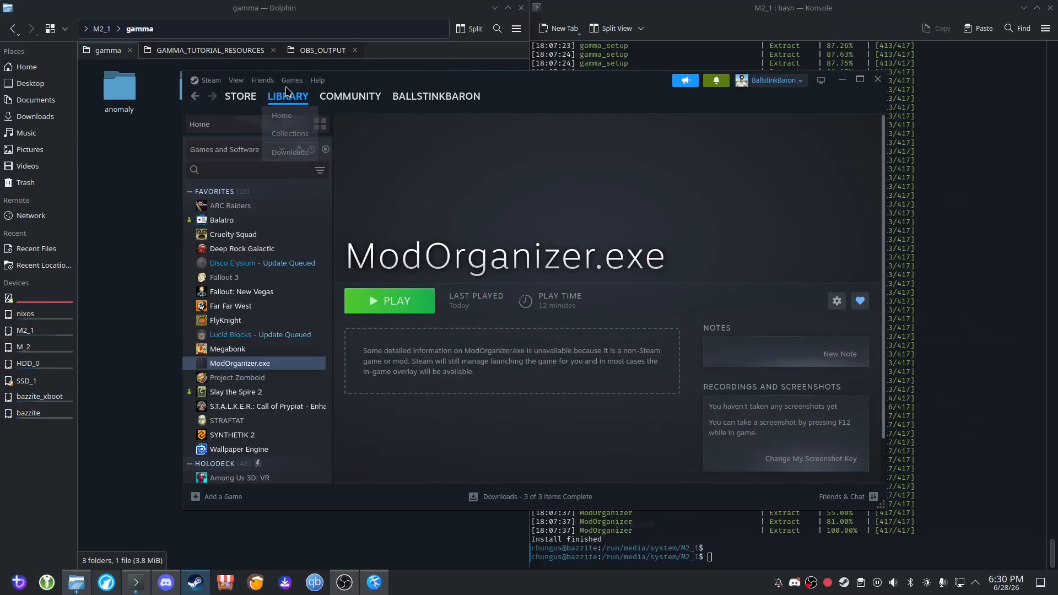
left_click(292, 80)
left_click(309, 172)
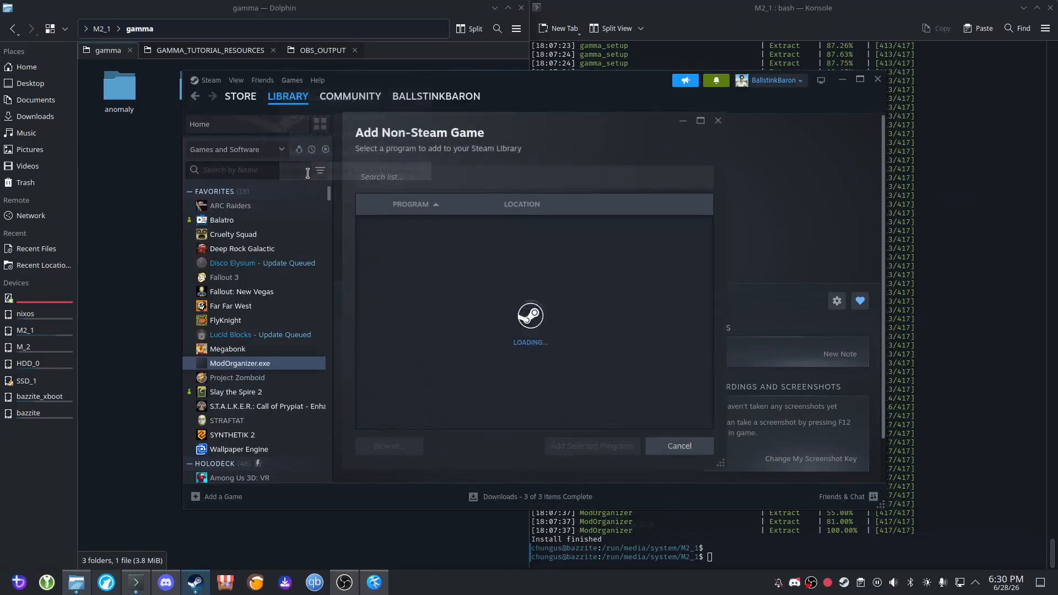
left_click(401, 451)
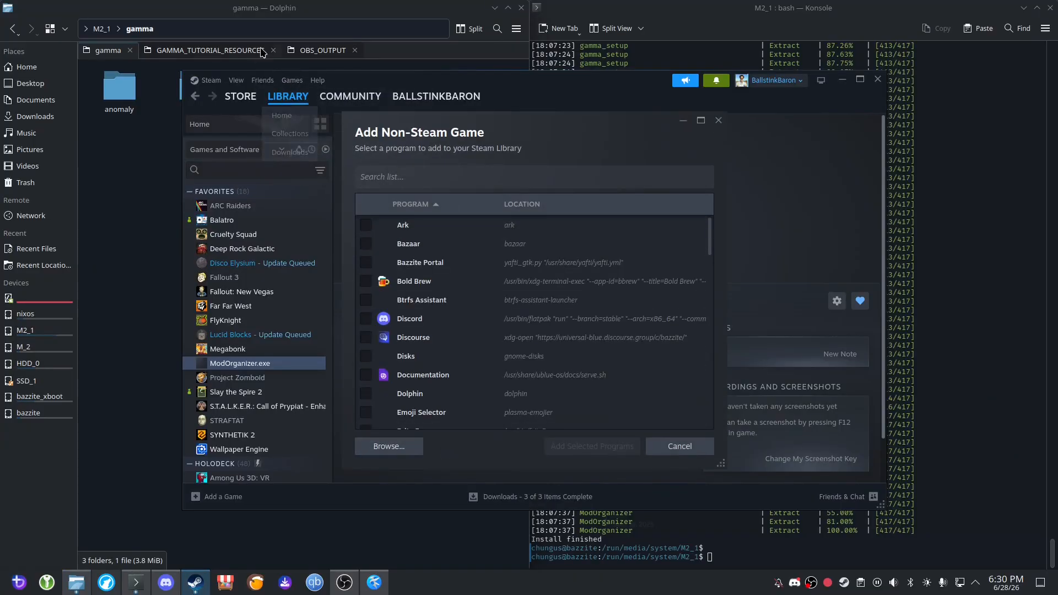
left_click(267, 16)
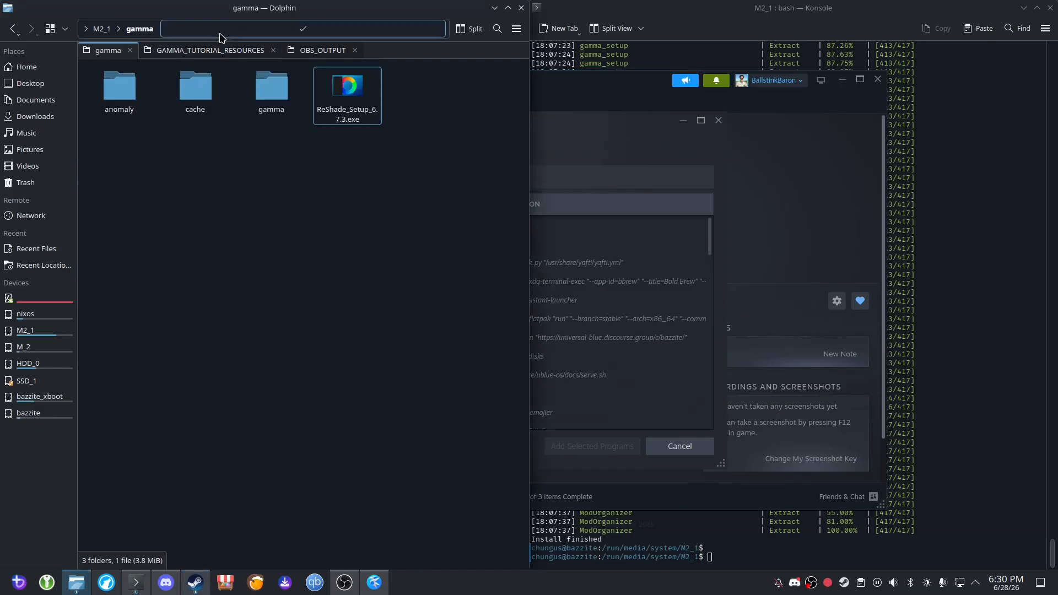
left_click(240, 29)
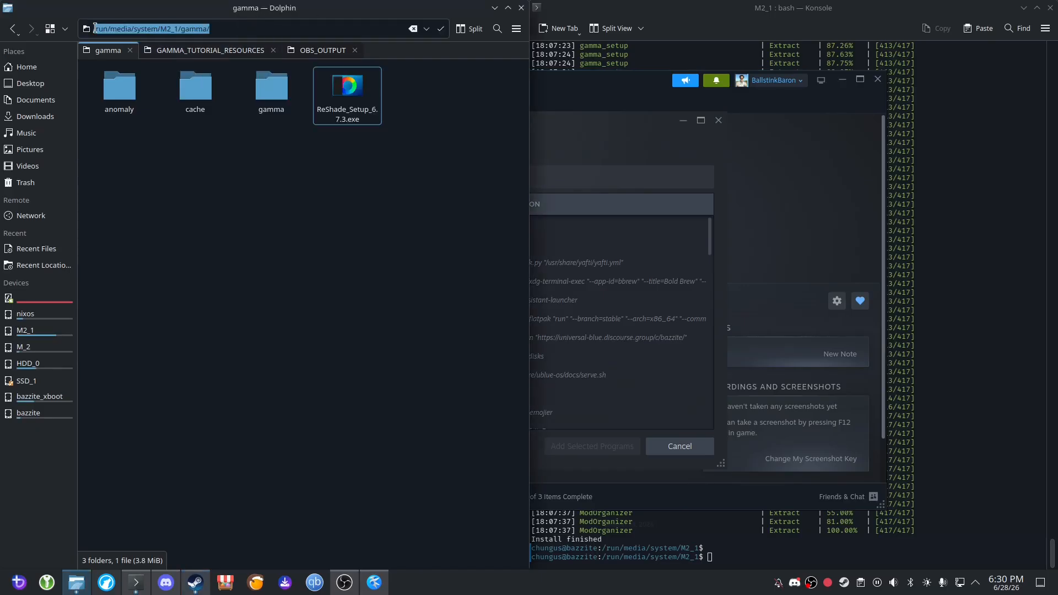
Browse to /run/media/system/M2_1/gamma/ and add ReShade_Setup_6.7.3.exe to the Steam library.
left_click(604, 204)
left_click(407, 451)
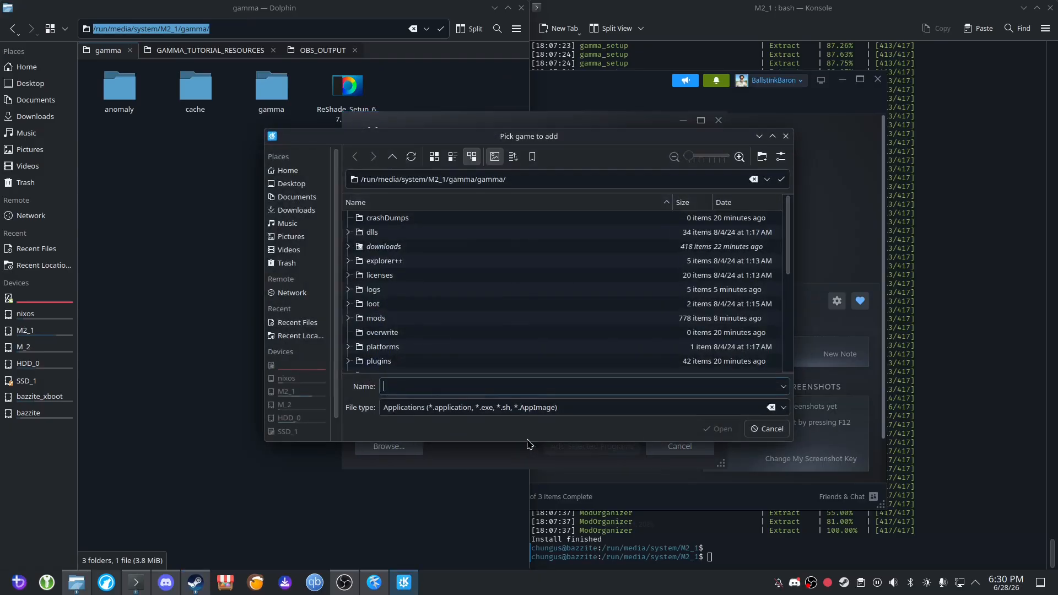
triple_click(563, 178)
key("ctrl+v")
key("Return")
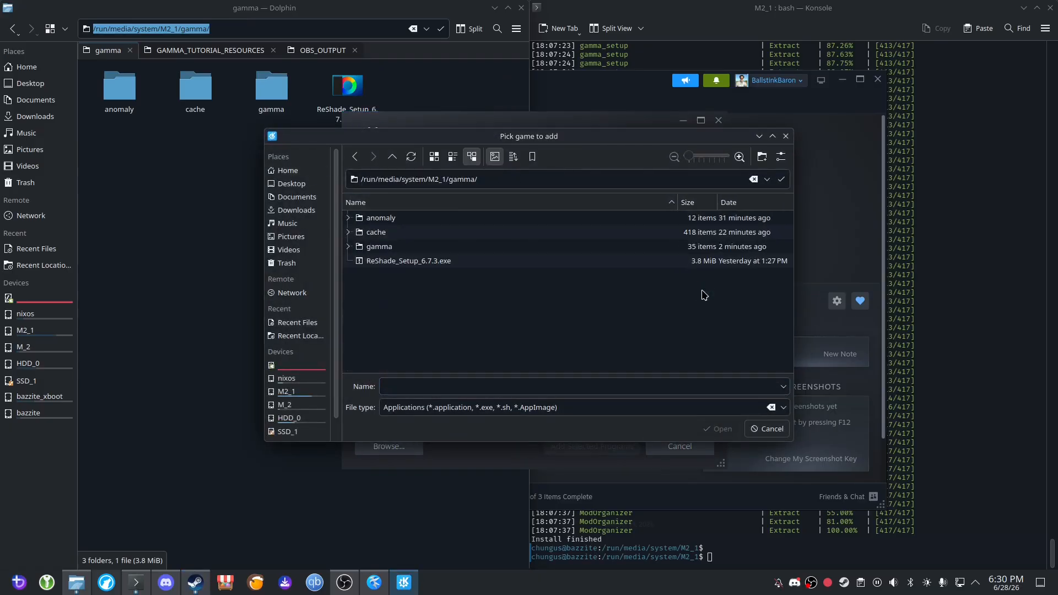
left_click(415, 265)
left_click(717, 428)
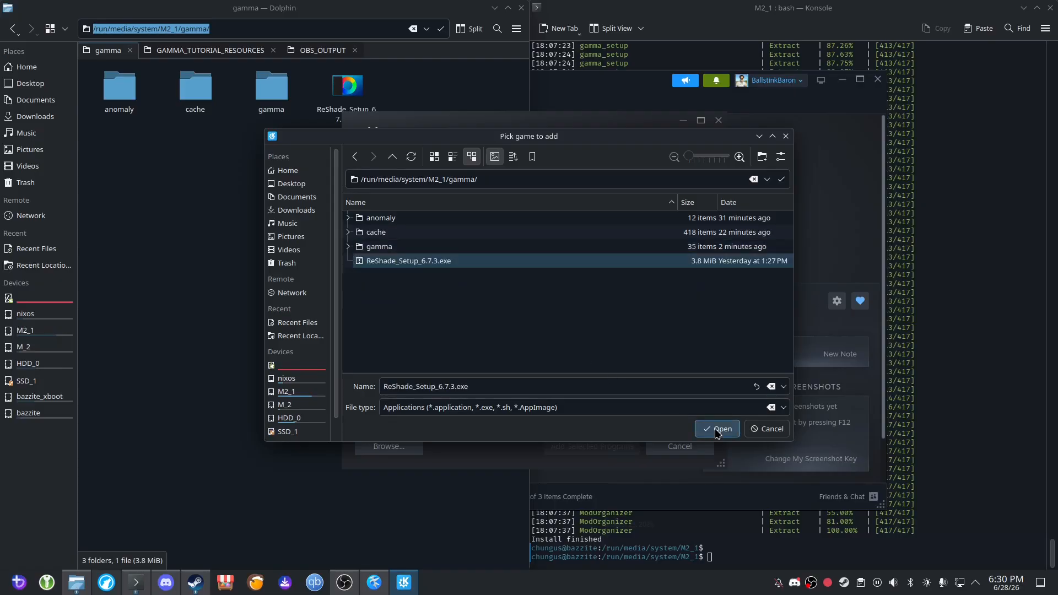
left_click(585, 445)
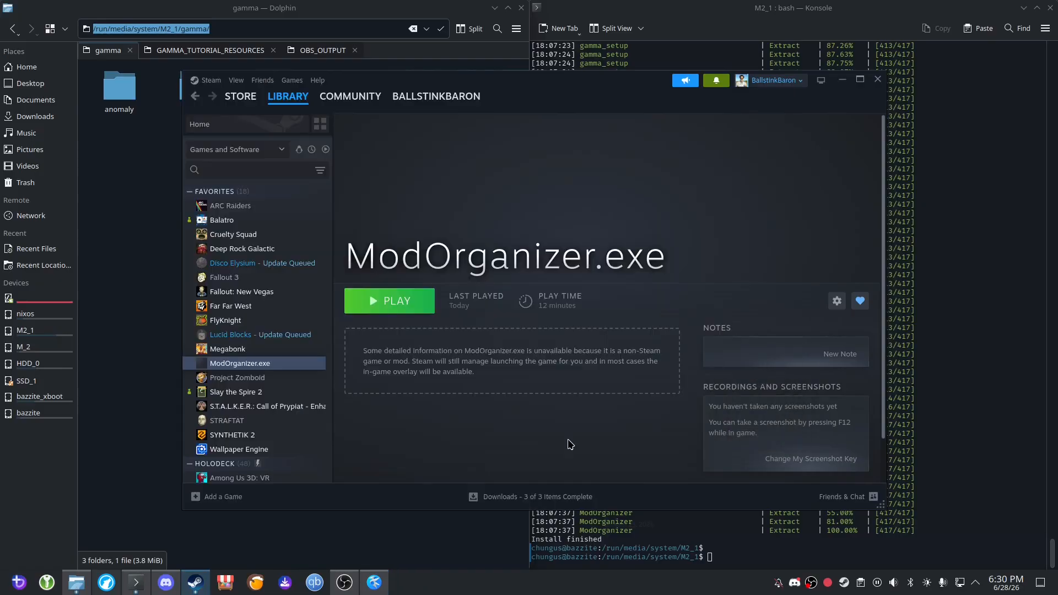
Search the library for "res", add ReShade_Setup_6.7.3.exe to the favorites, and clear the search.
left_click(248, 169)
type("res")
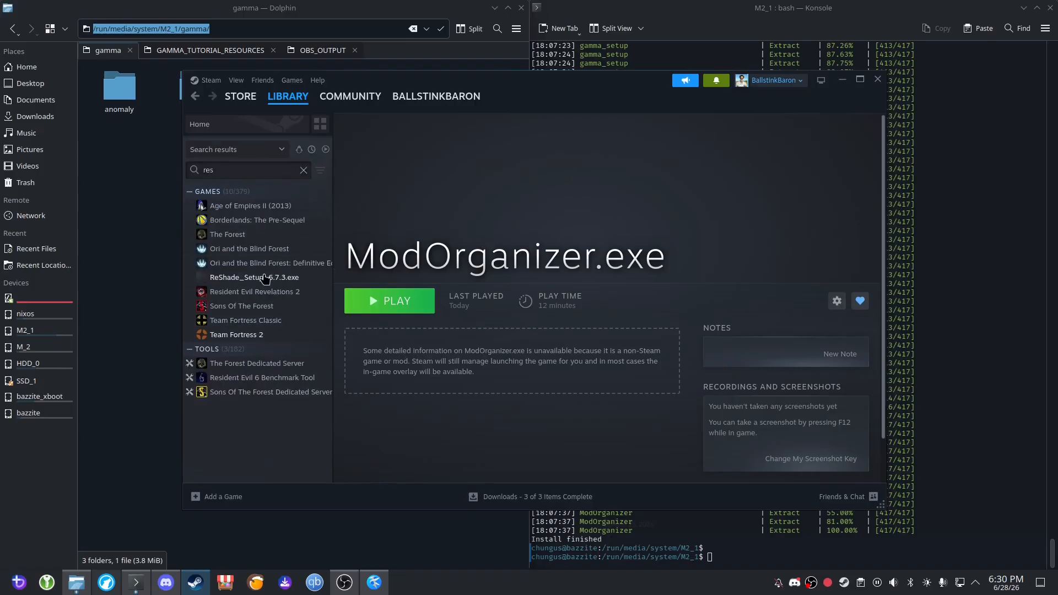
left_click(265, 279)
right_click(264, 279)
left_click(303, 303)
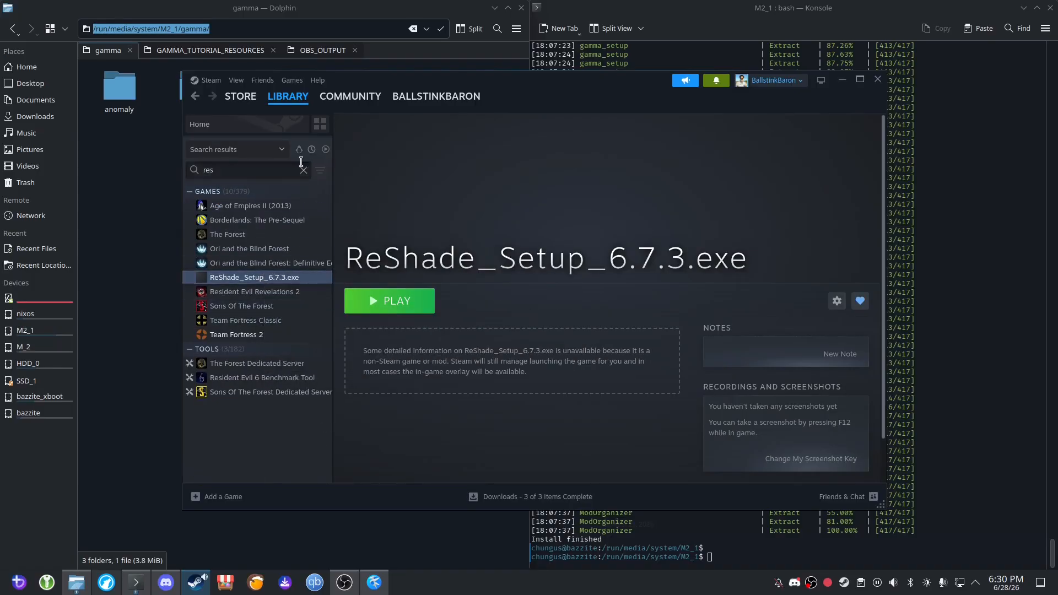
left_click(303, 170)
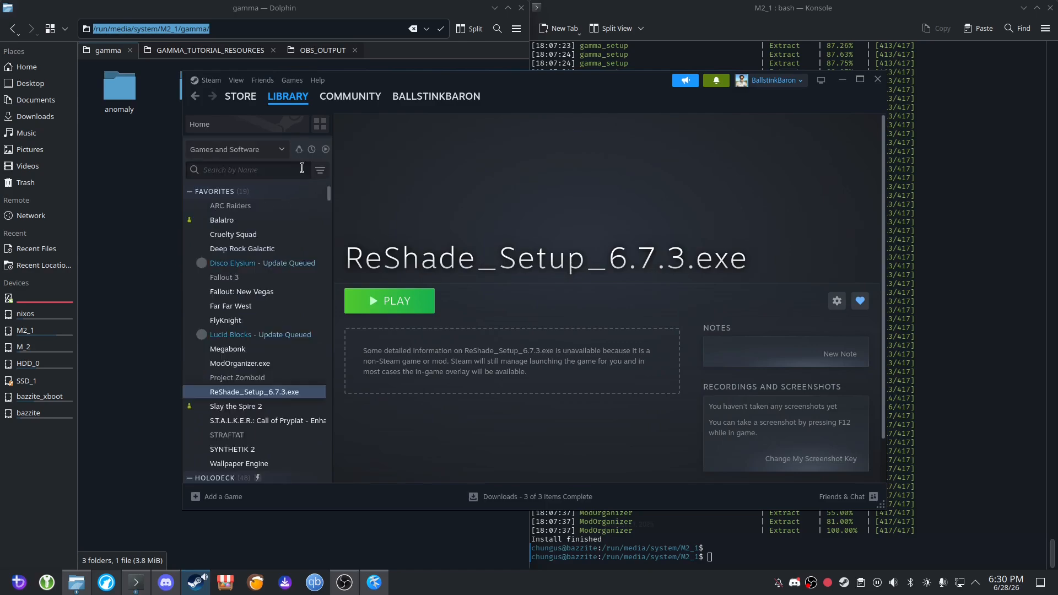
Force Proton 8.0-5 as the compatibility tool for ReShade_Setup_6.7.3.exe and close its properties.
right_click(259, 392)
left_click(297, 474)
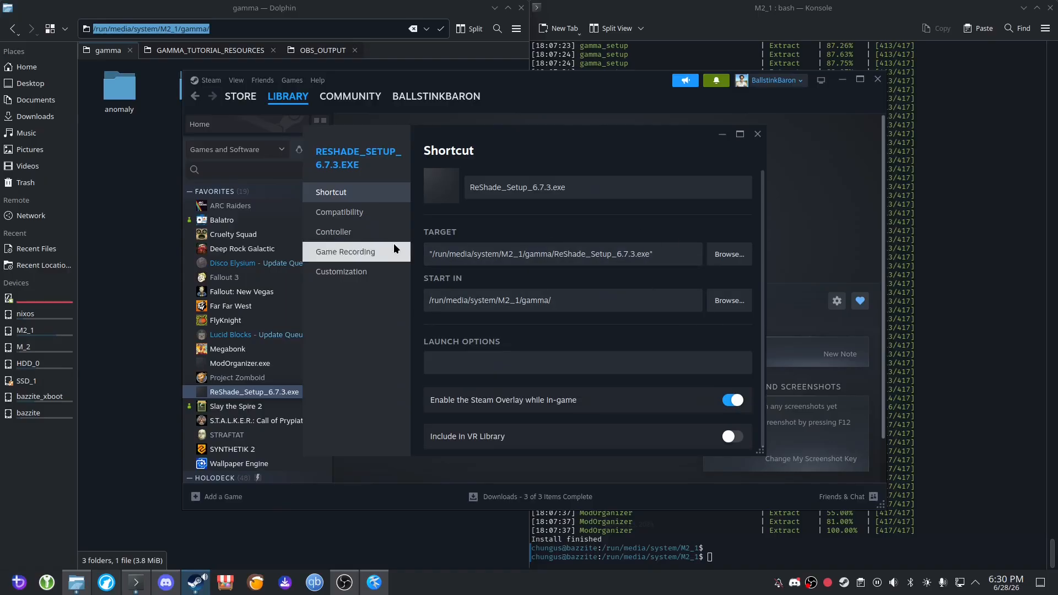
left_click(353, 253)
left_click(341, 214)
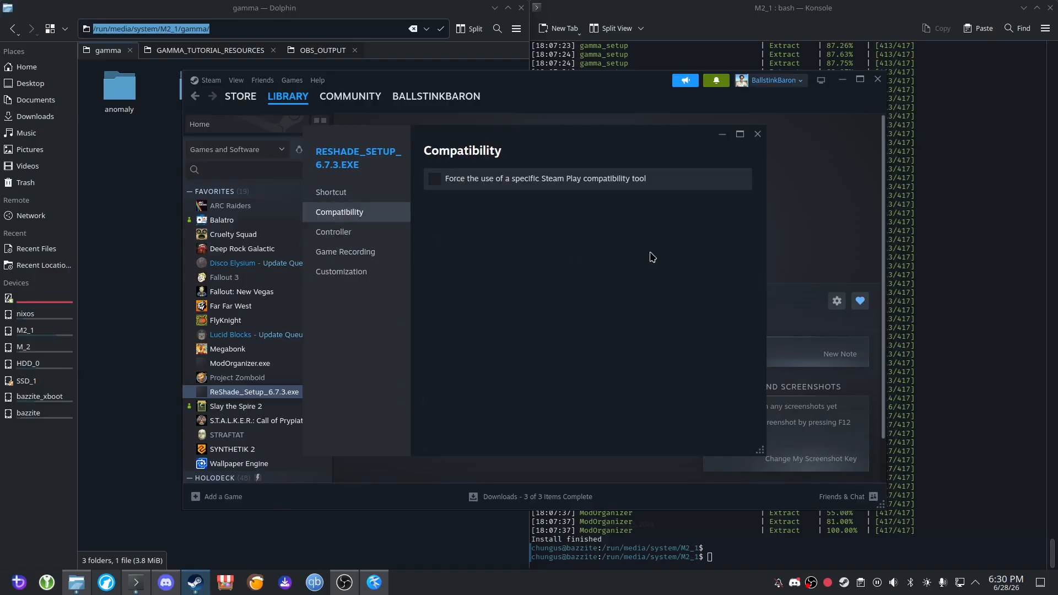
left_click(603, 179)
left_click(633, 207)
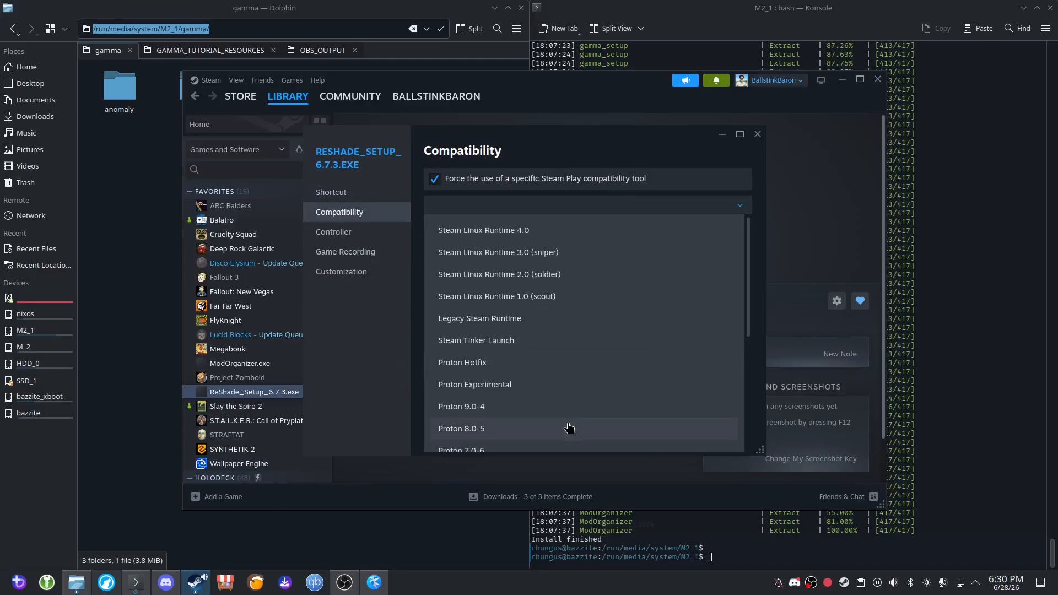
scroll(501, 373, "down", 1)
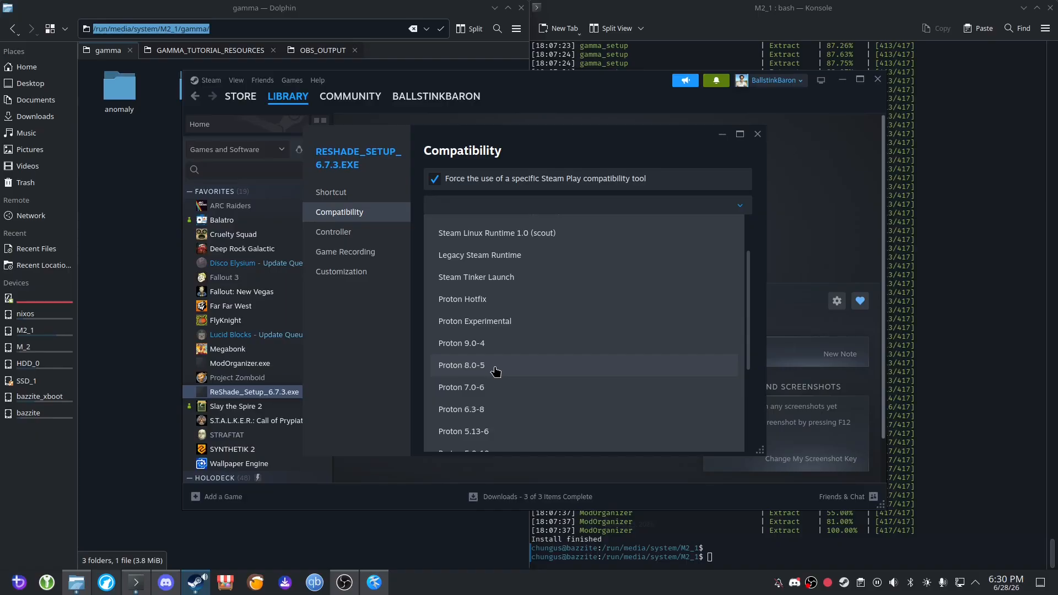
left_click(496, 371)
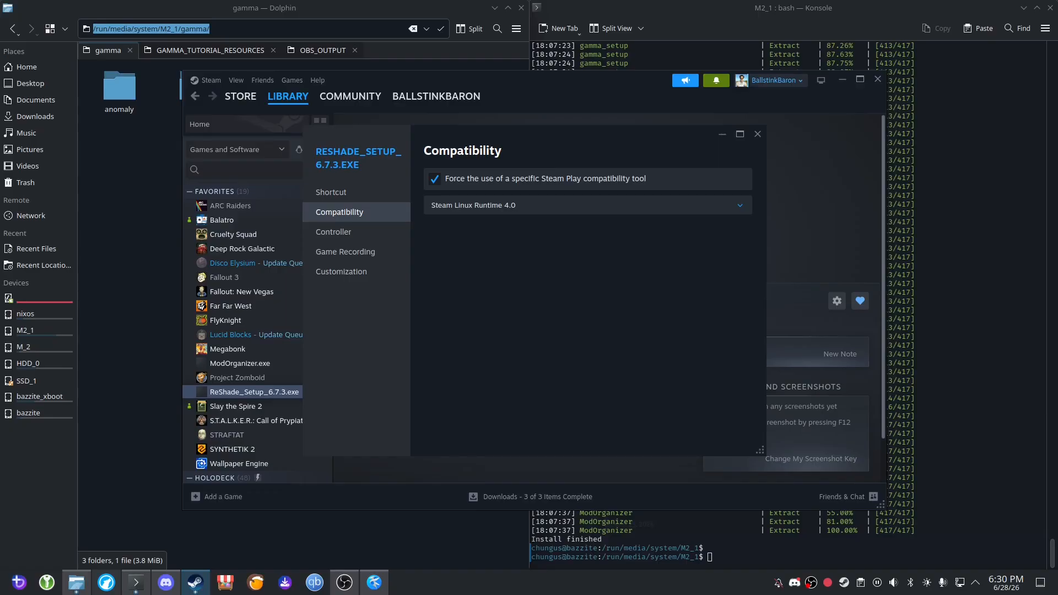
left_click(536, 208)
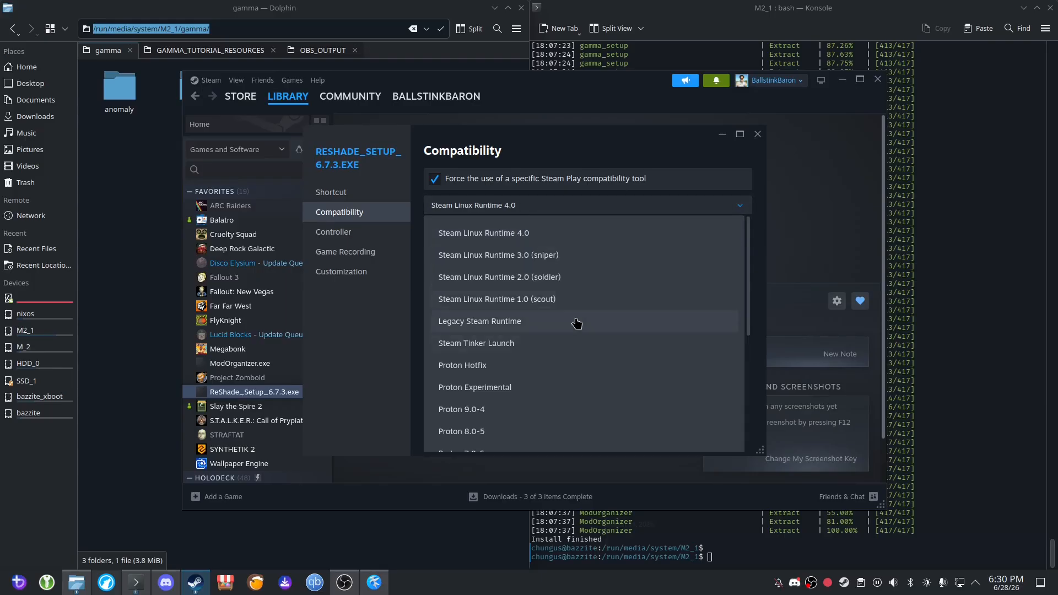
left_click(518, 435)
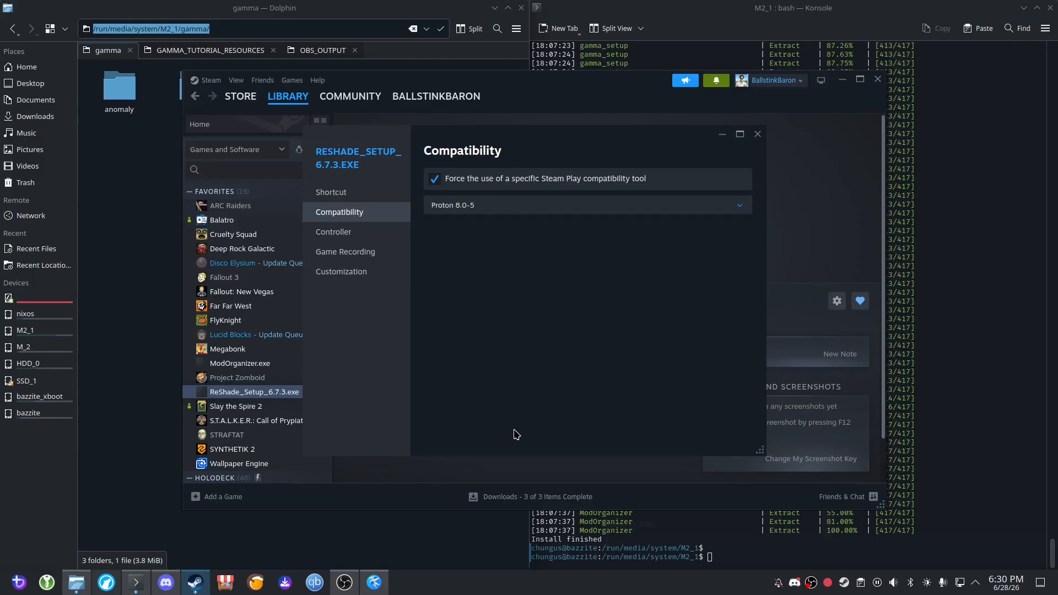
left_click(758, 134)
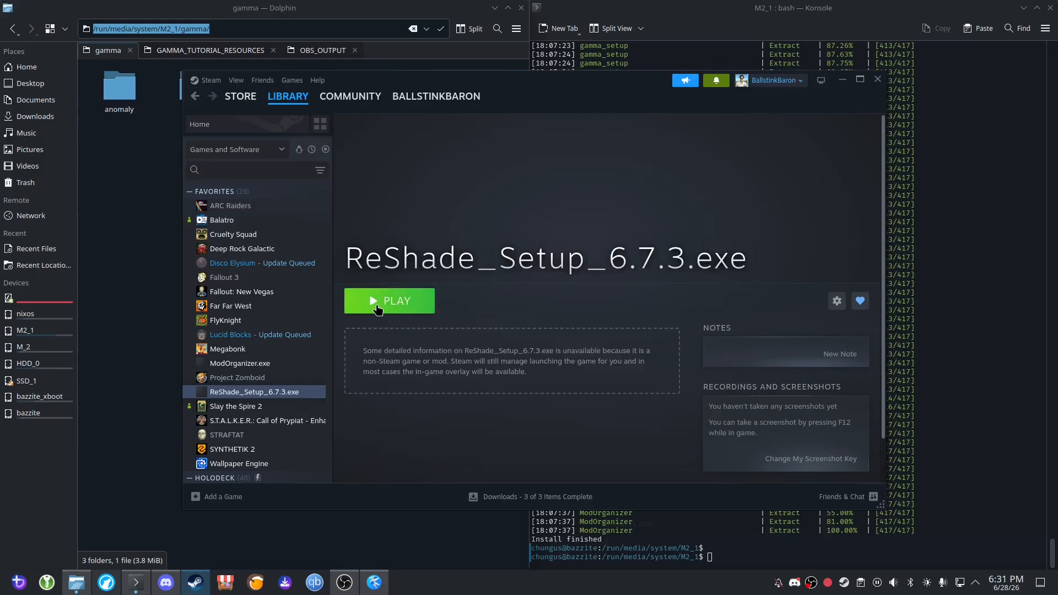
Launch ReShade_Setup_6.7.3.exe from Steam and choose AnomalyDX11.exe in M2_1's gamma/anomaly/bin folder as the target game.
left_click(378, 309)
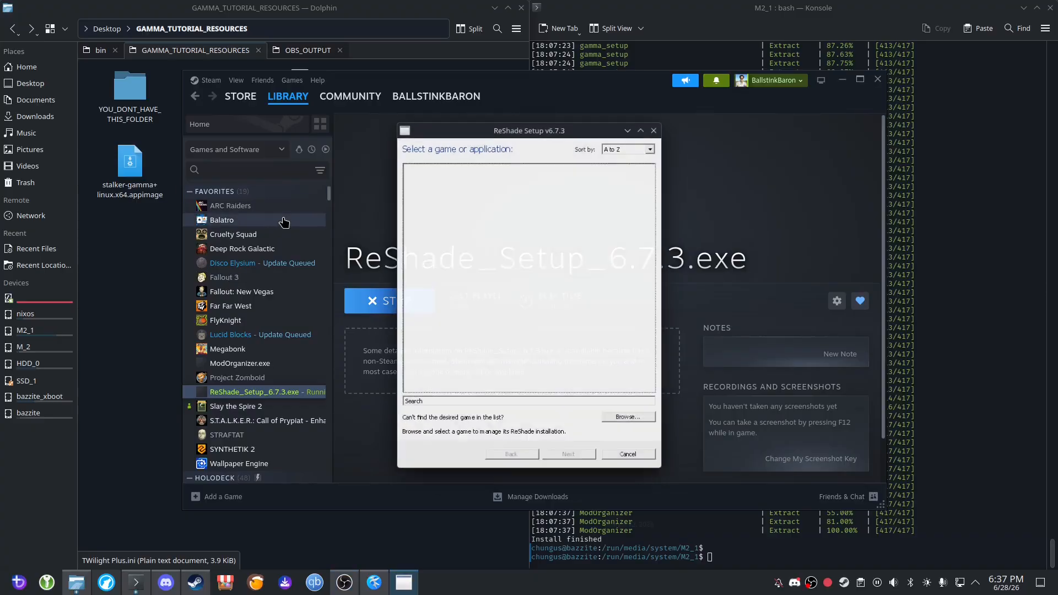
left_click(621, 421)
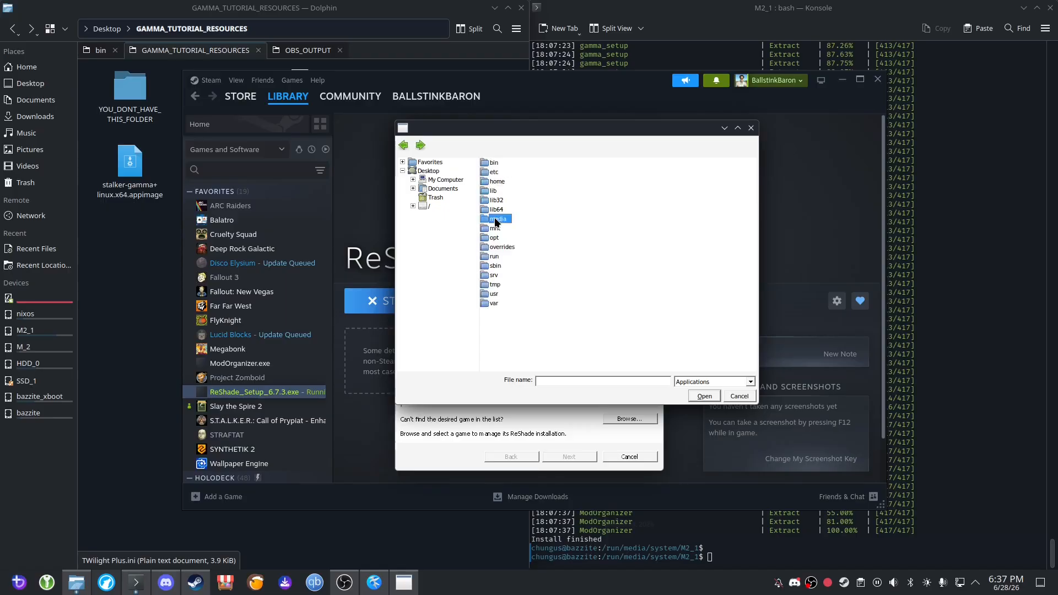
left_click(495, 172)
double_click(495, 171)
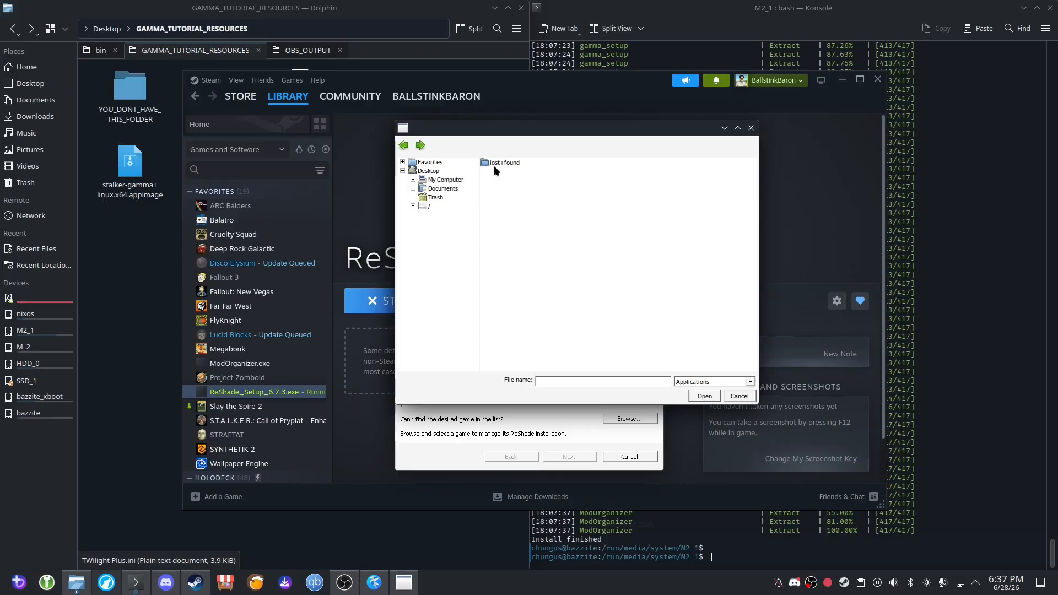
left_click(404, 144)
left_click(500, 182)
double_click(498, 162)
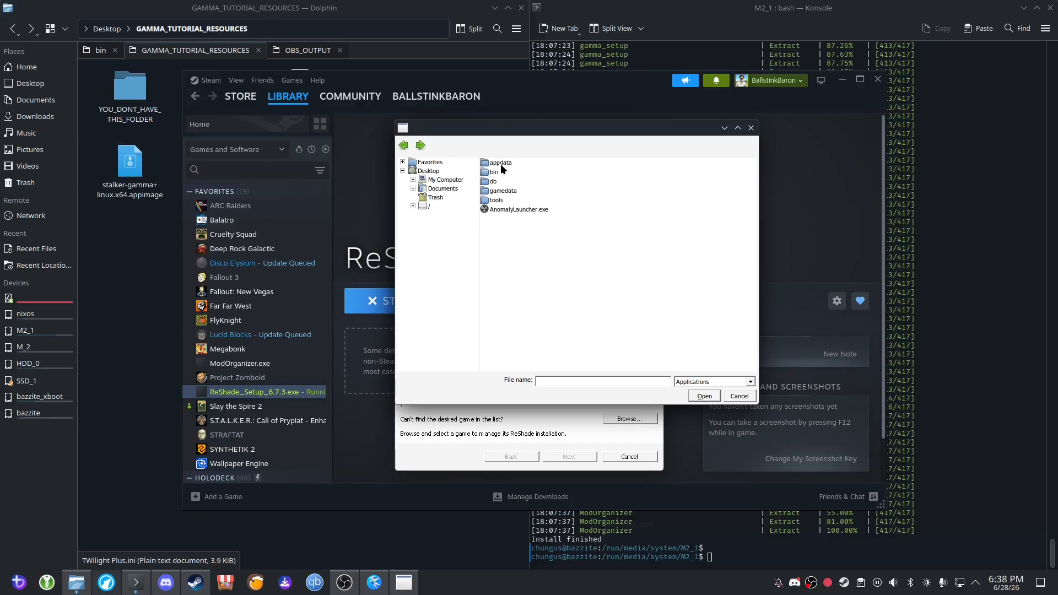
double_click(492, 172)
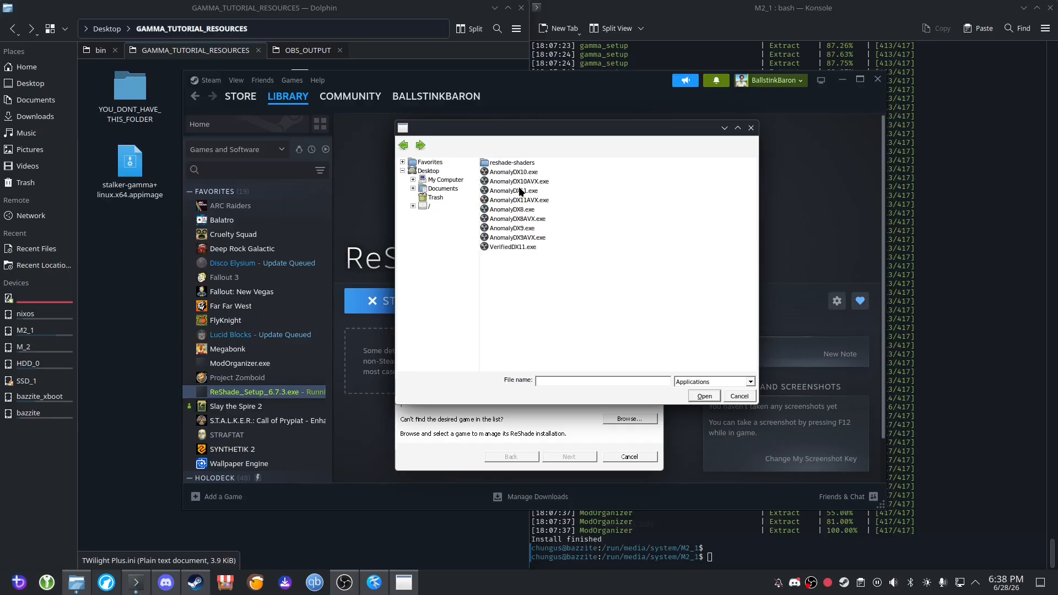
left_click(518, 190)
left_click(704, 396)
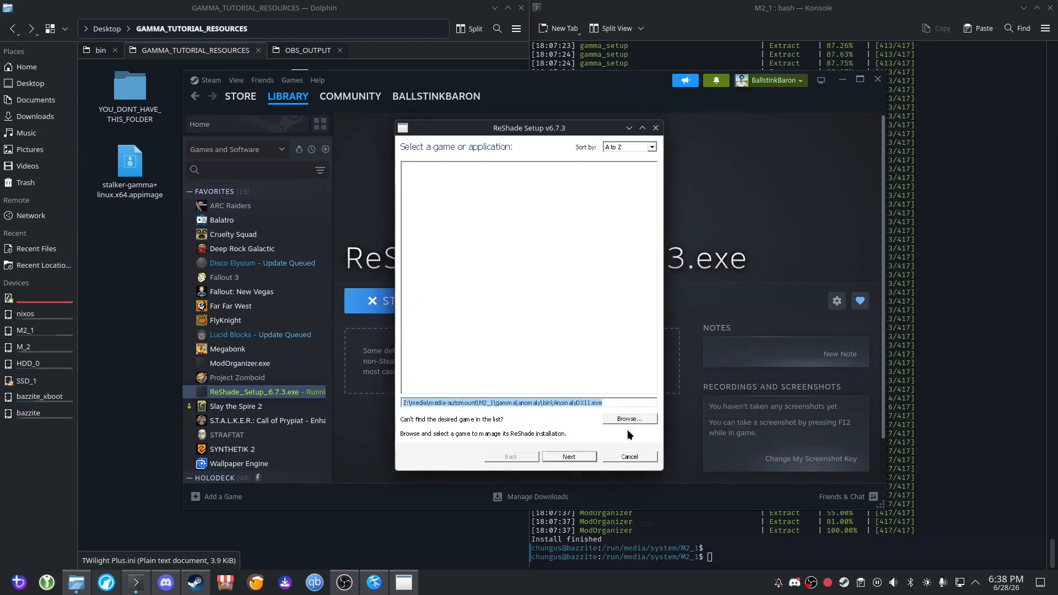
Continue with DirectX 10/11/12 as the rendering API and uncheck all preselected effects.
left_click(557, 457)
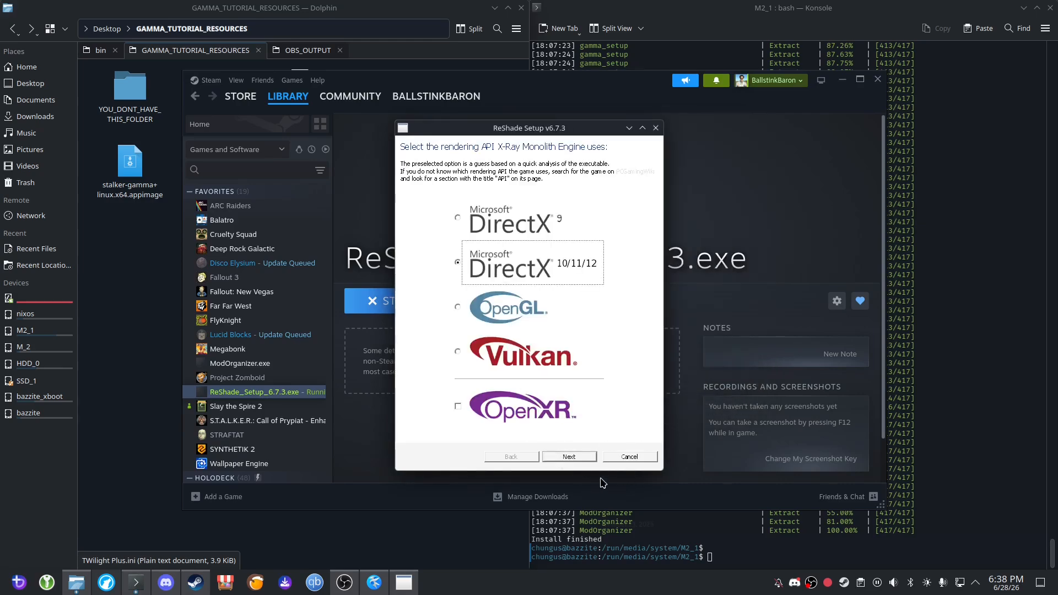
left_click(569, 456)
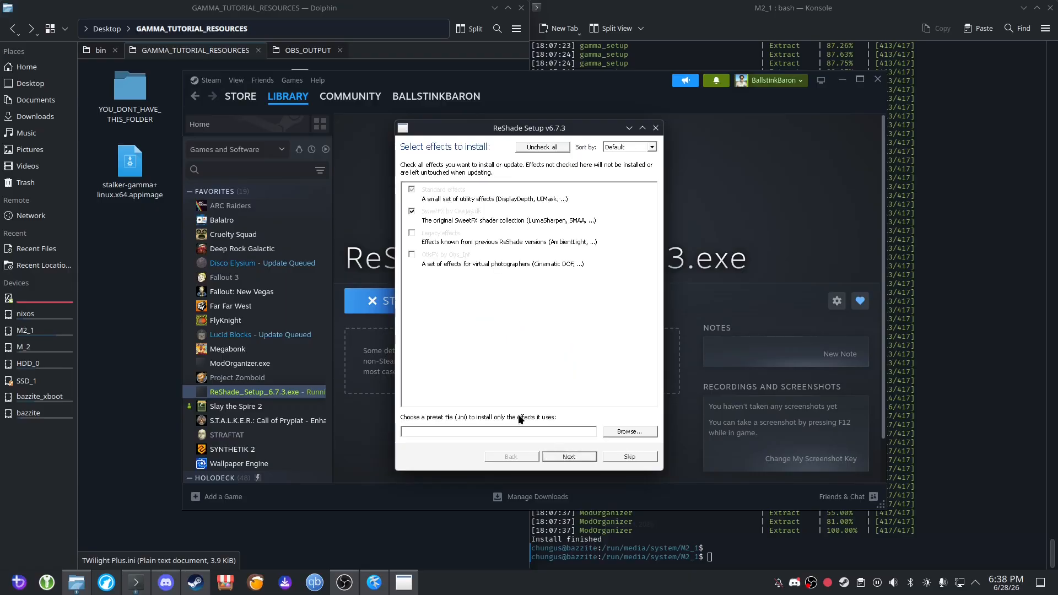
left_click(543, 147)
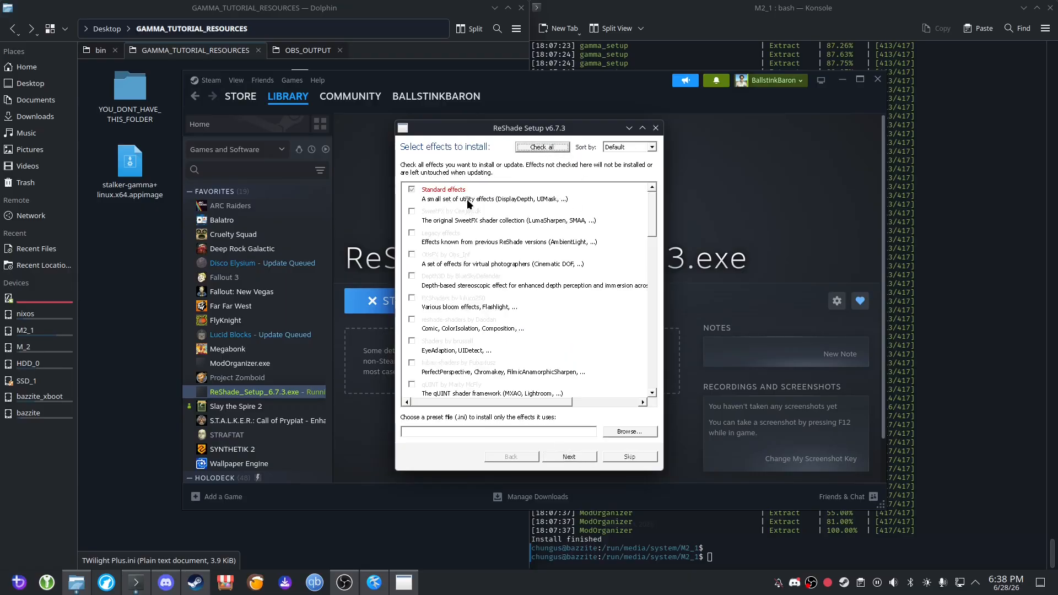
Load the TWilight Plus.ini preset from GAMMA_TUTORIAL_RESOURCES to select only its effects, and proceed with the installation.
left_click(628, 431)
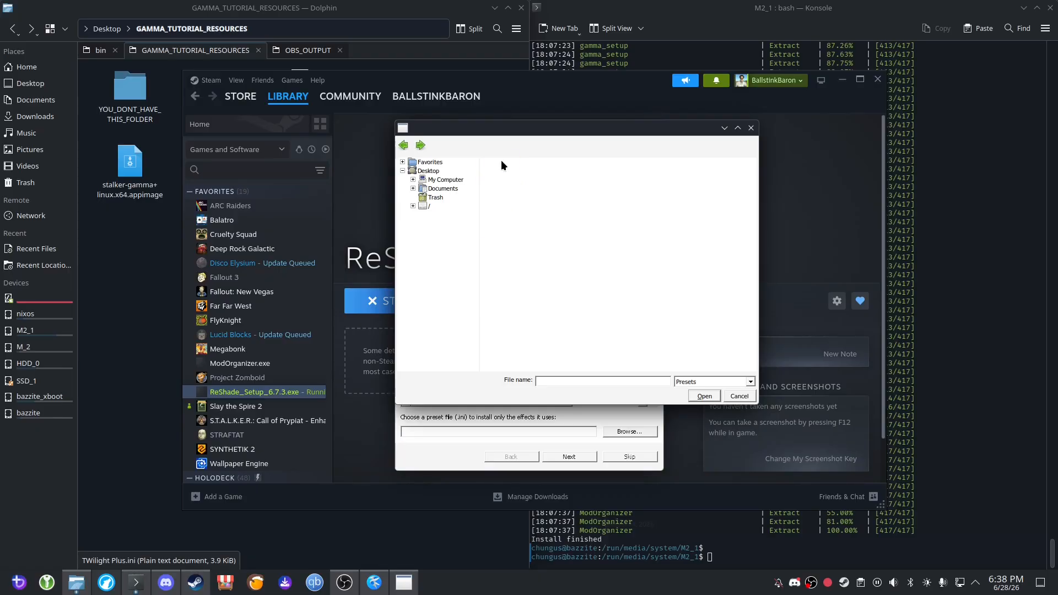
left_click(504, 182)
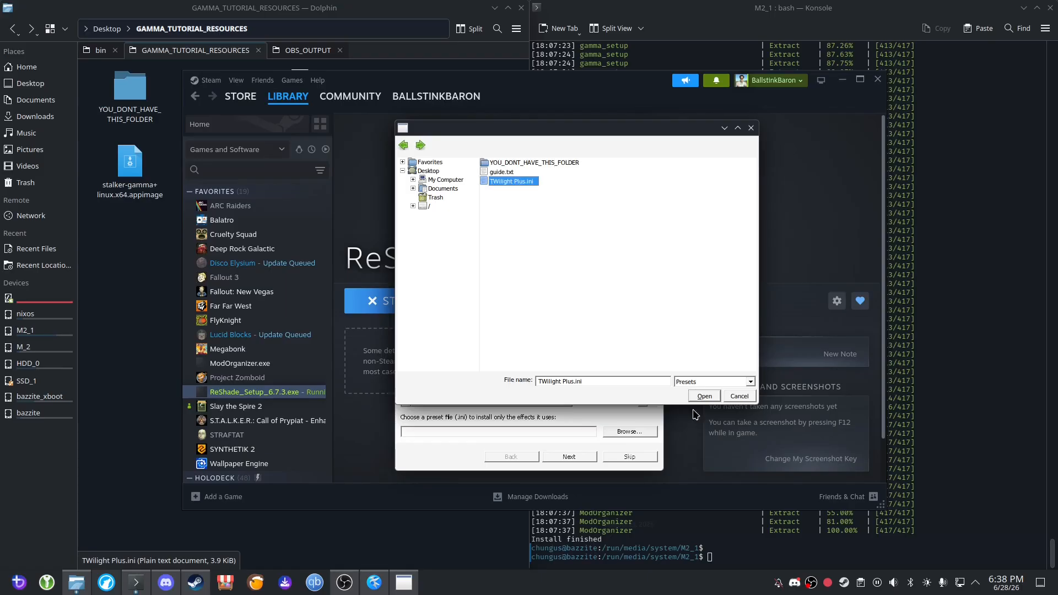
left_click(704, 396)
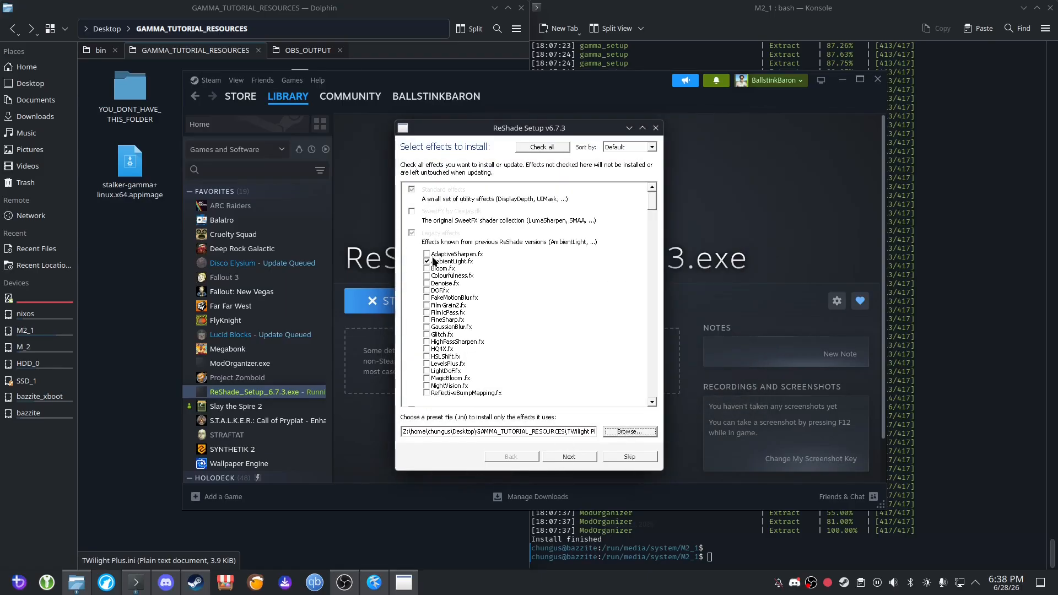
left_click(577, 459)
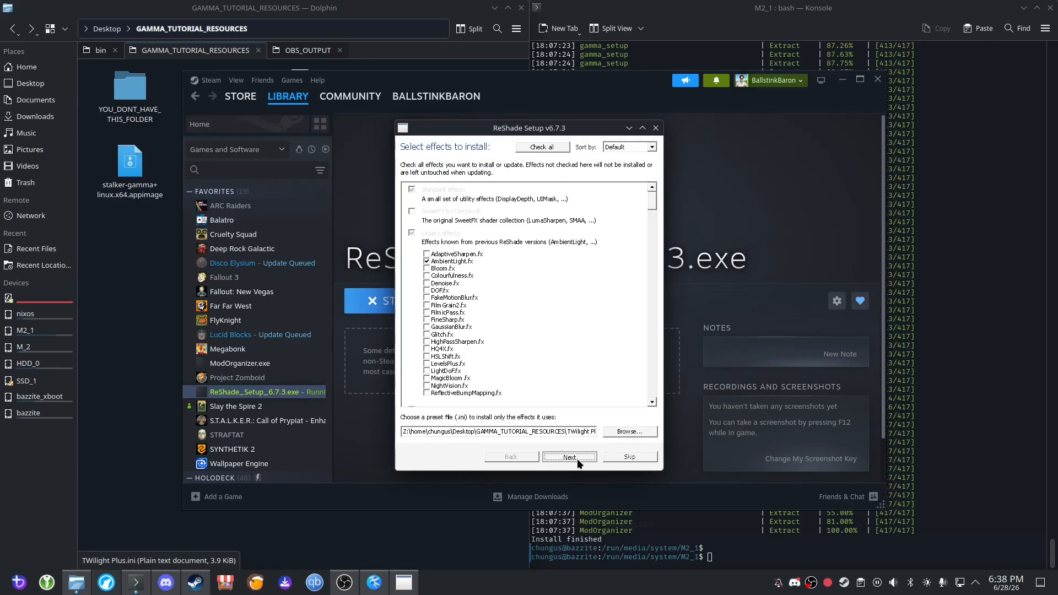
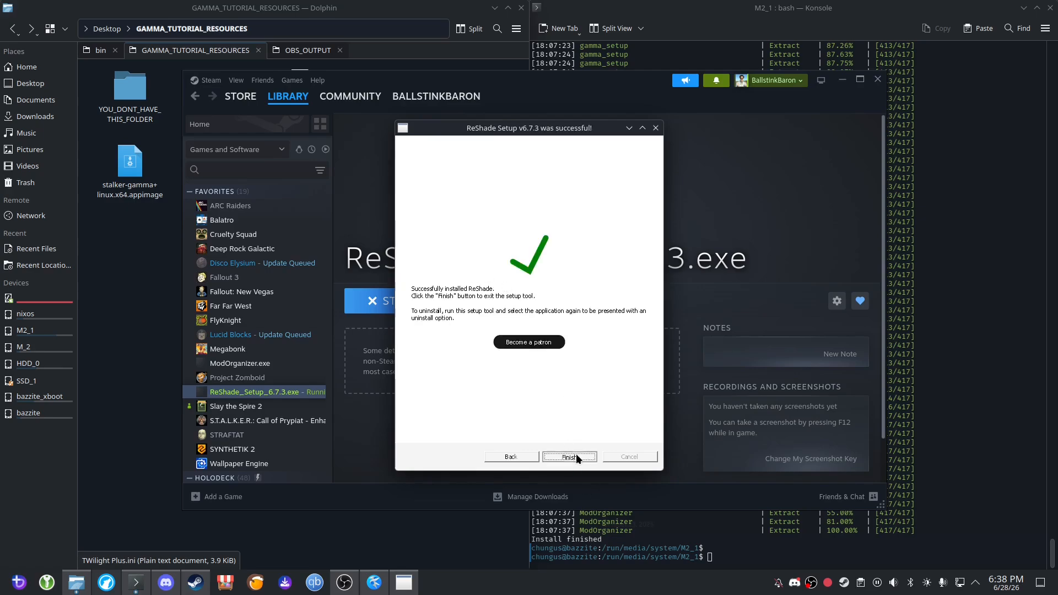
Finish the ReShade setup and launch ModOrganizer.exe from the Steam library.
left_click(570, 456)
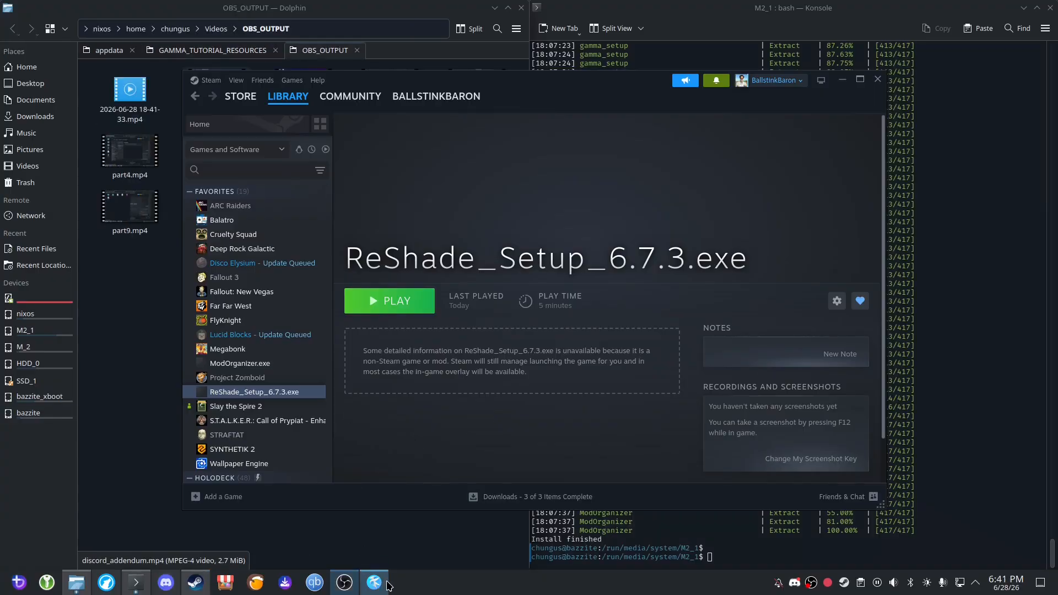
key("Up")
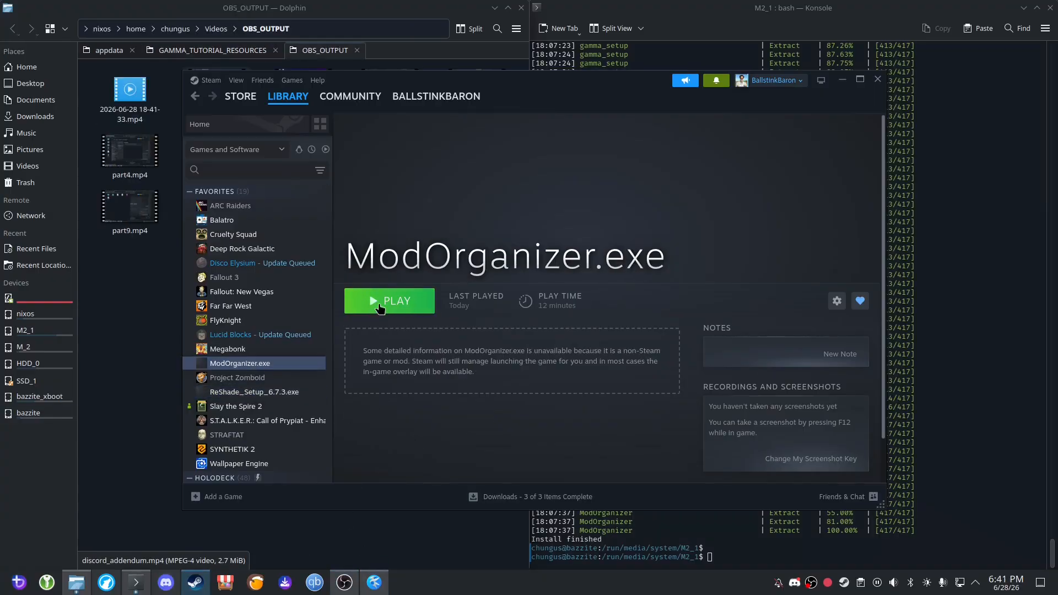
left_click(379, 302)
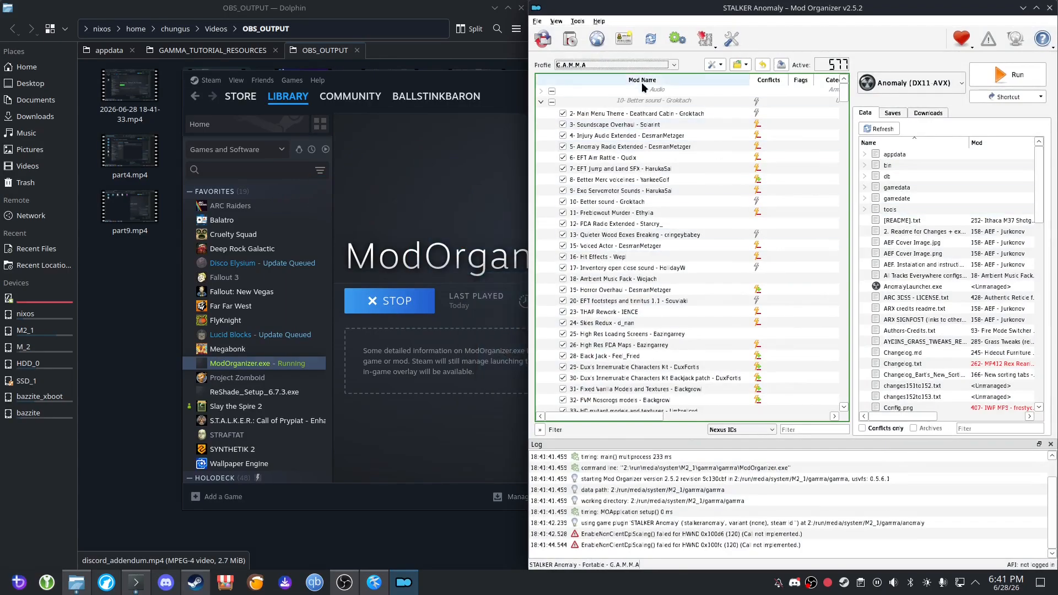
Start installing a new mod from the archive Kumo's LUT Assortment v1.1.1.7z.
left_click(572, 42)
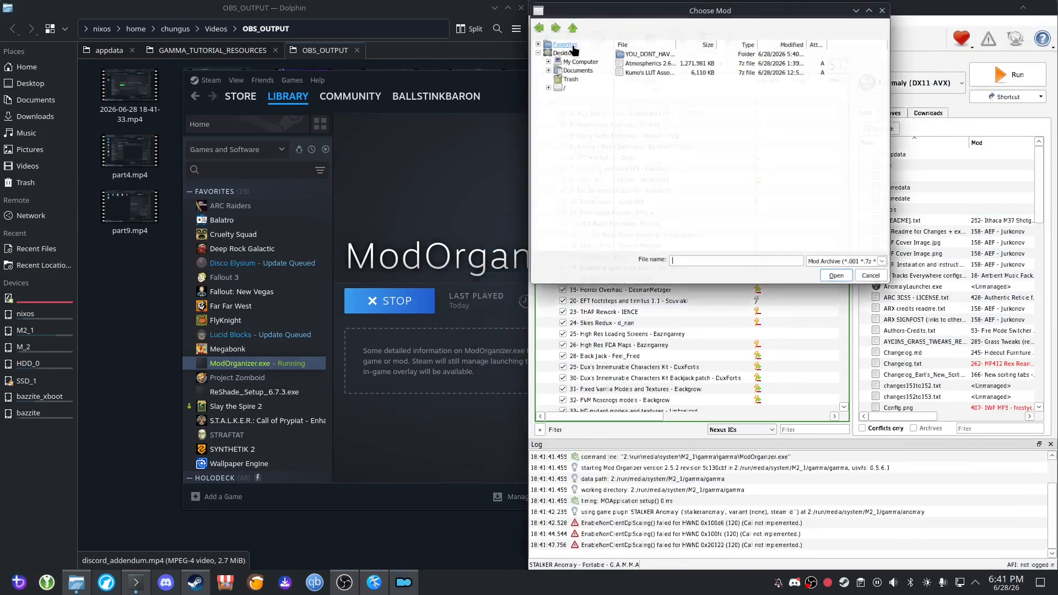
left_click(558, 86)
double_click(630, 72)
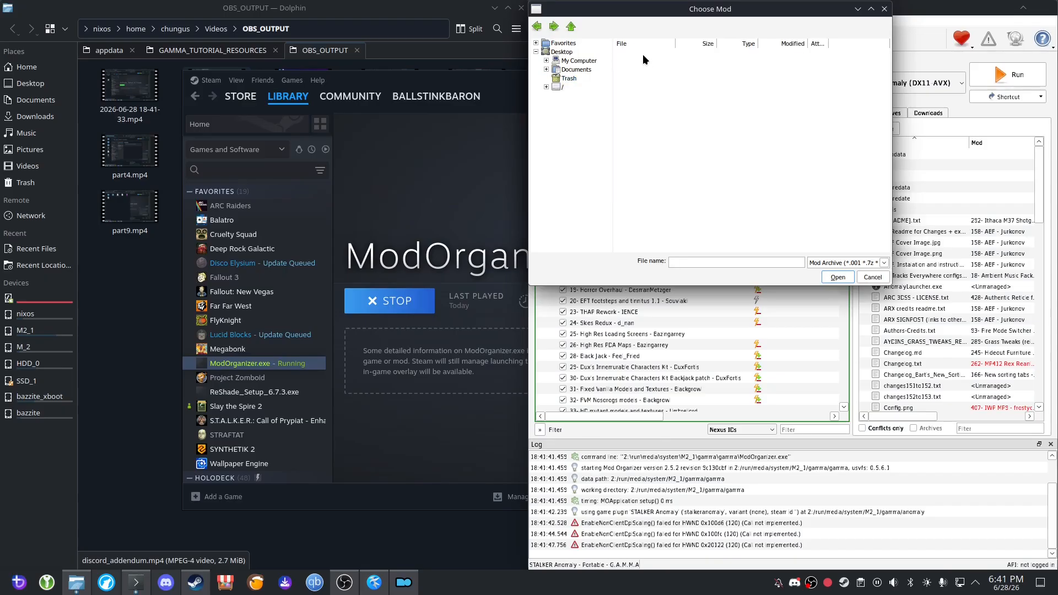
double_click(642, 54)
double_click(634, 55)
double_click(639, 54)
left_click(644, 72)
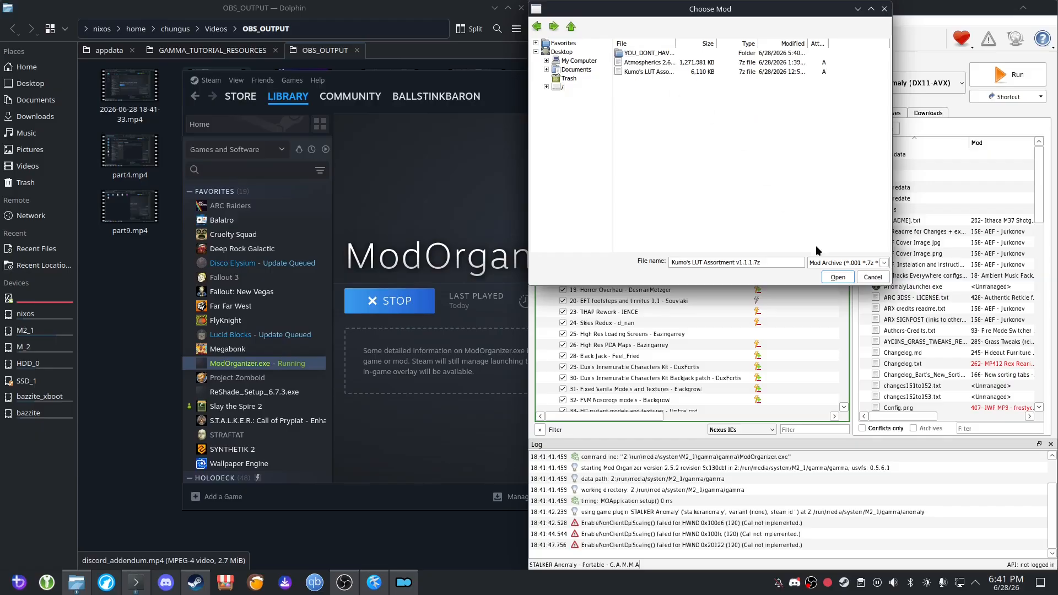
left_click(837, 277)
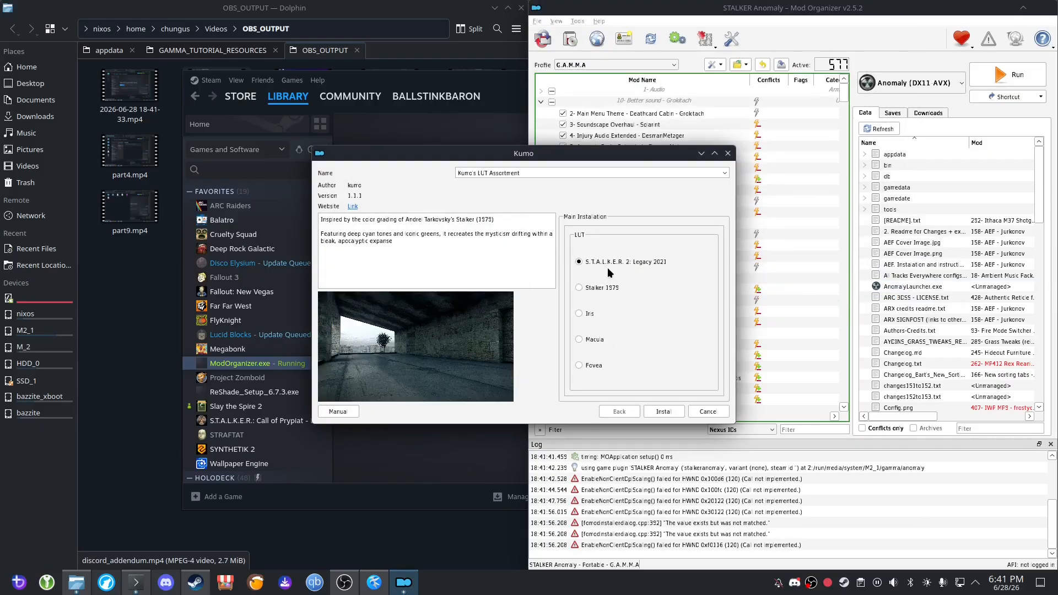
Install Kumo's LUT Assortment with the Fovea LUT and its Memory Color variant.
left_click(592, 364)
left_click(664, 413)
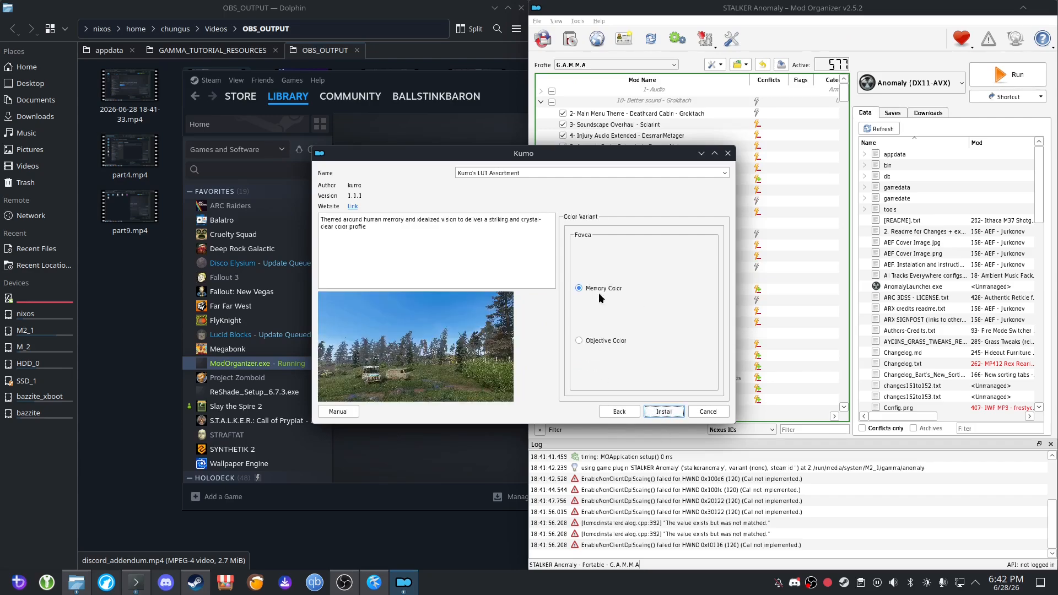
left_click(663, 413)
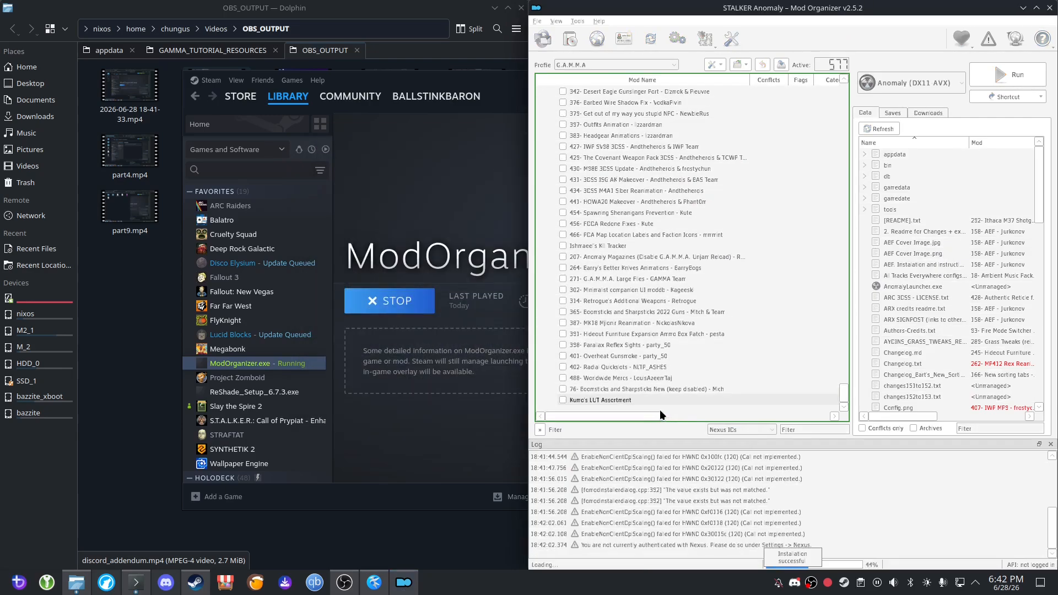
Enable Kumo's LUT Assortment and move it directly below the enabled Atmospherics RC6.7 mod in the load order.
left_click(659, 403)
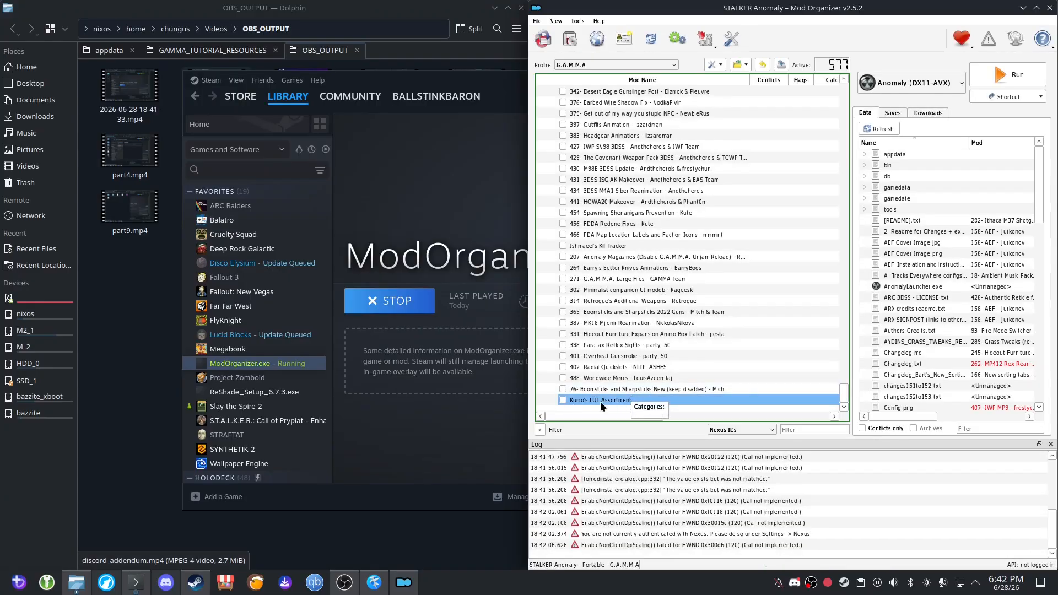
left_click(562, 400)
left_click_drag(609, 401, 662, 112)
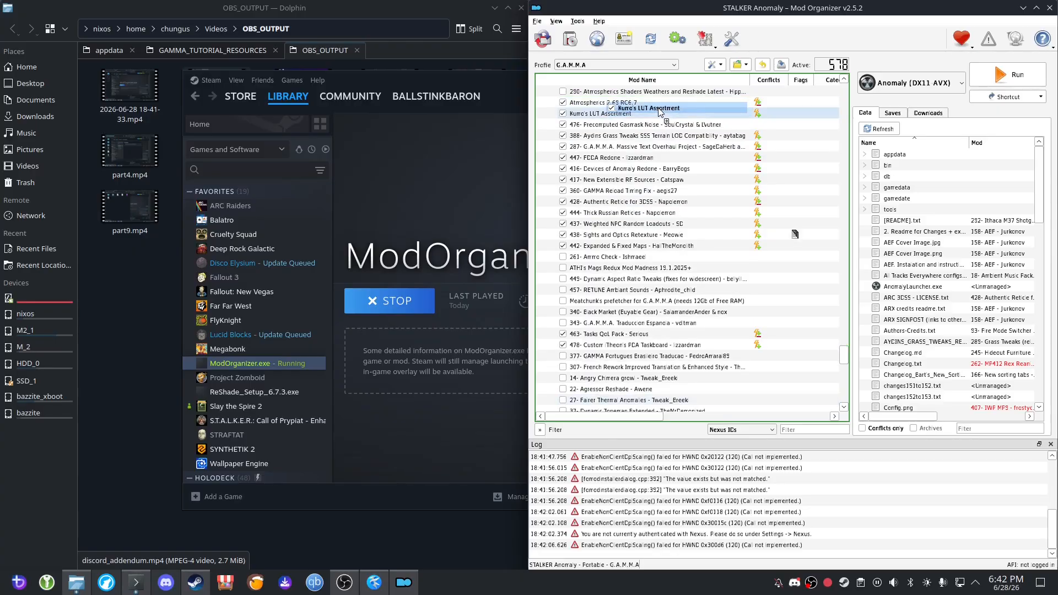
right_click(663, 113)
left_click(644, 115)
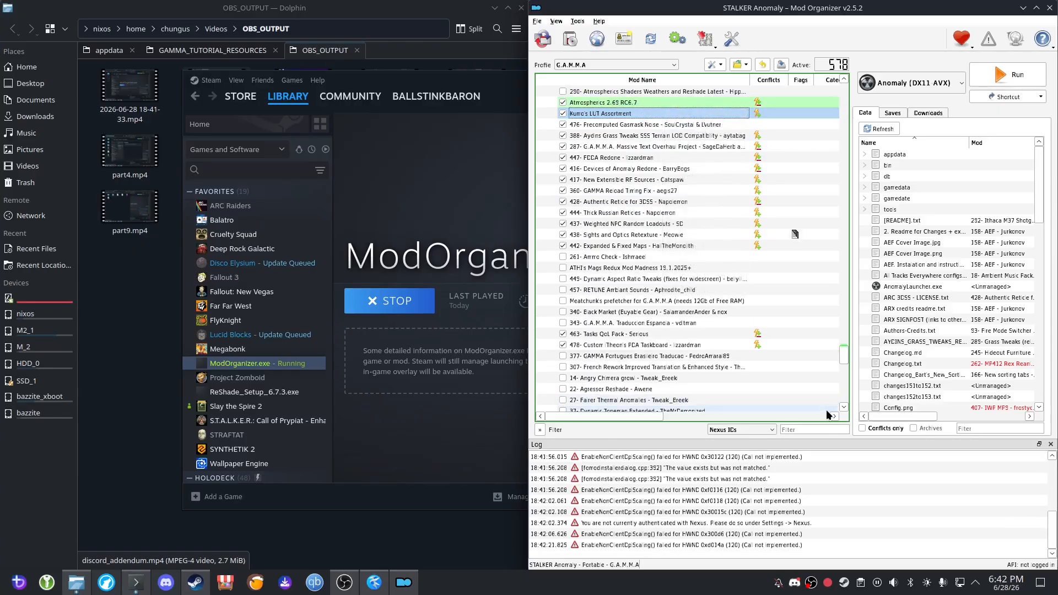
Run Anomaly (DX11 AVX) from Mod Organizer.
left_click(434, 198)
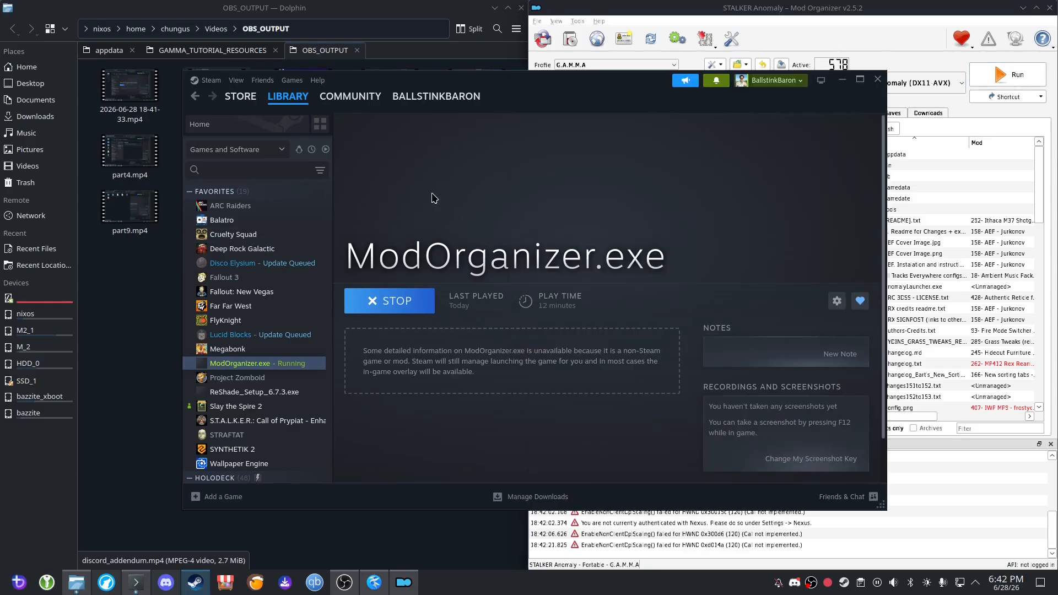
left_click(856, 13)
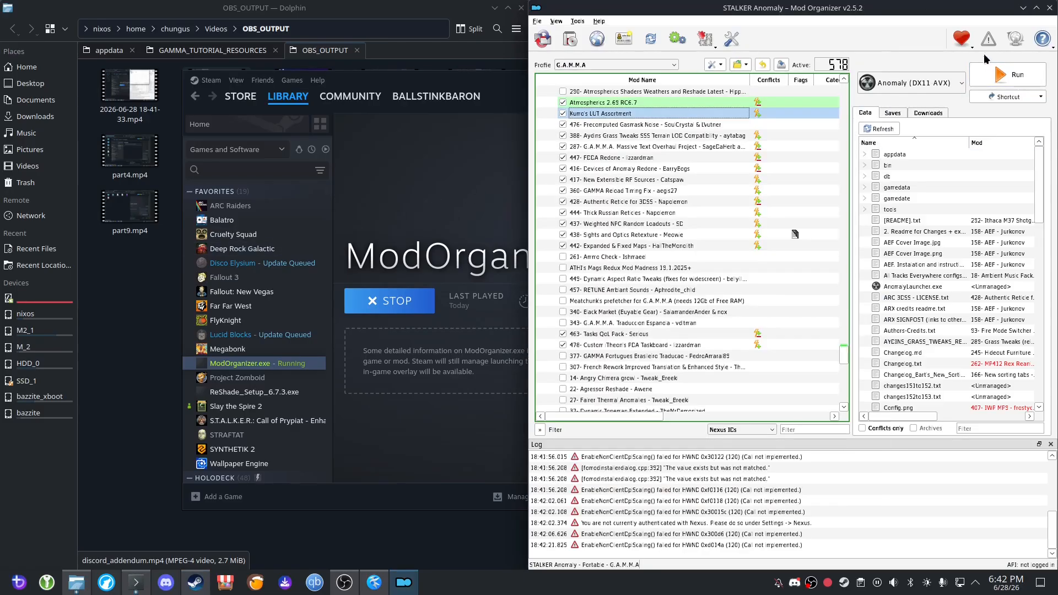
left_click(1008, 75)
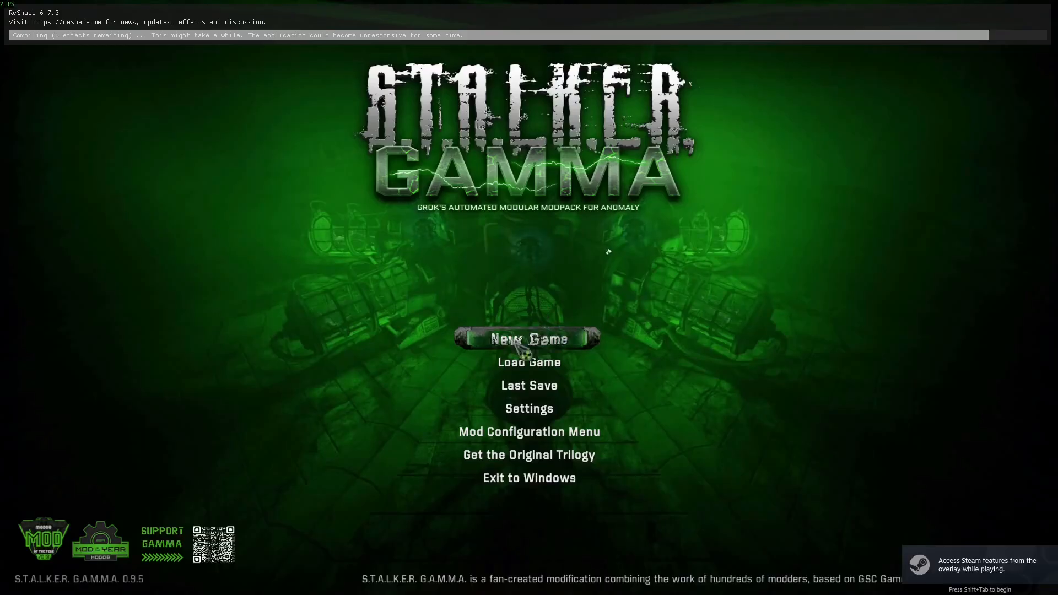
Load the "stalker - autosave" save and enter the Zone.
left_click(506, 359)
left_click(409, 307)
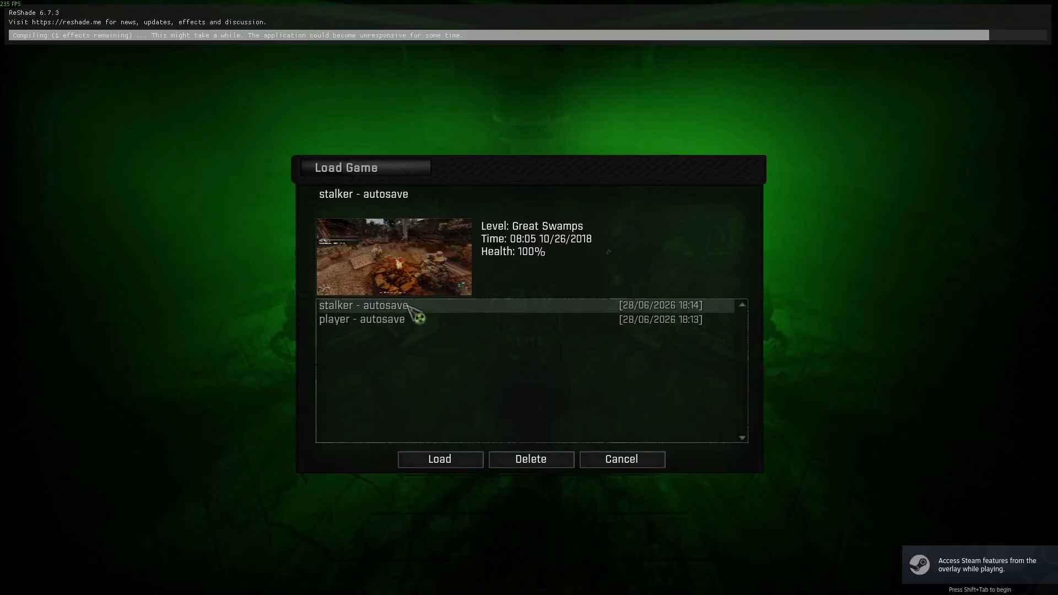
double_click(409, 306)
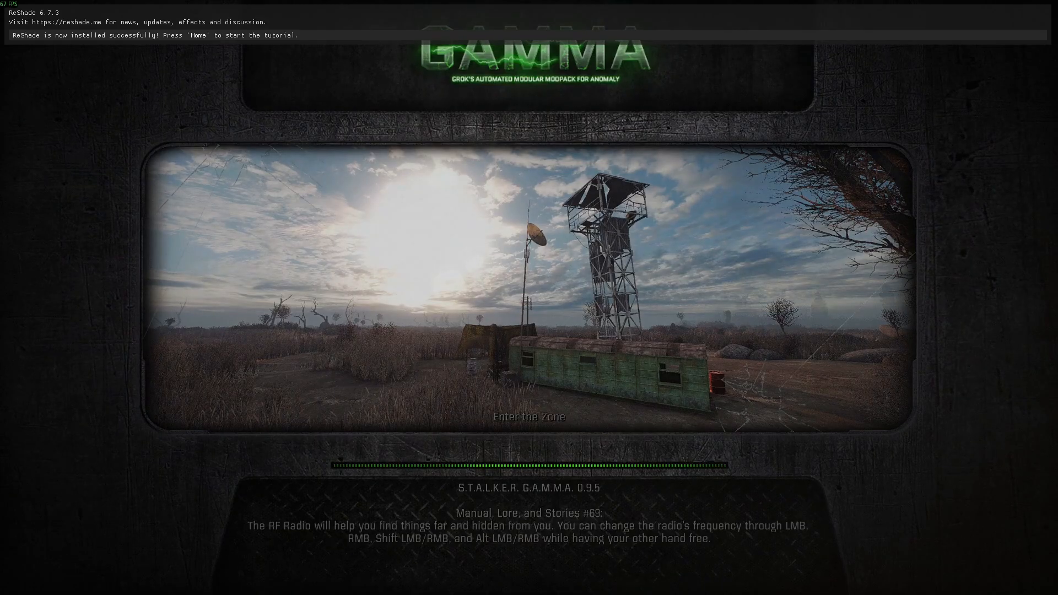
key("space")
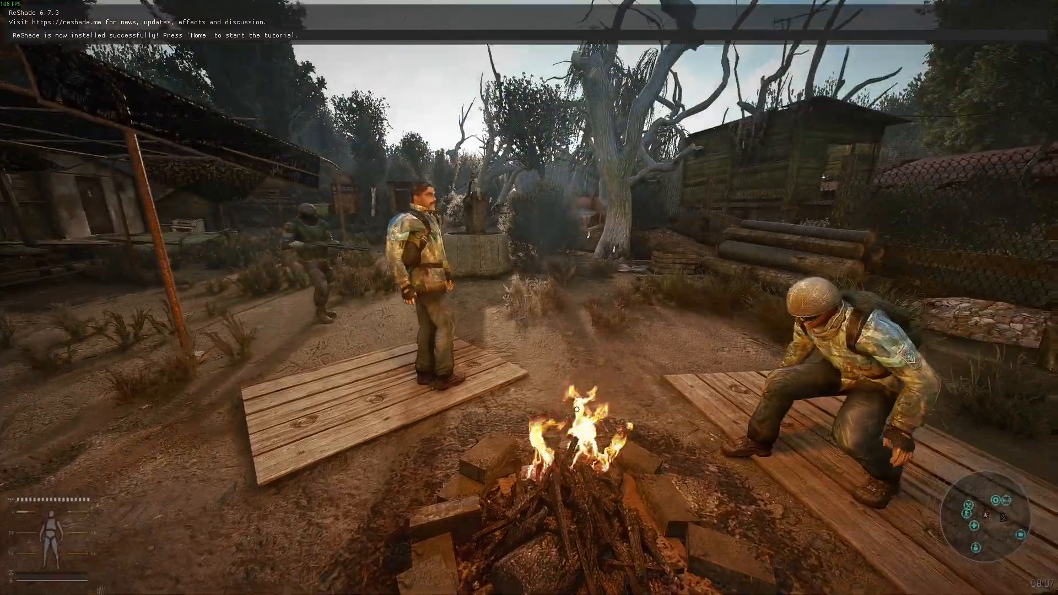
Skip the ReShade tutorial in its in-game overlay and close the overlay.
key("w")
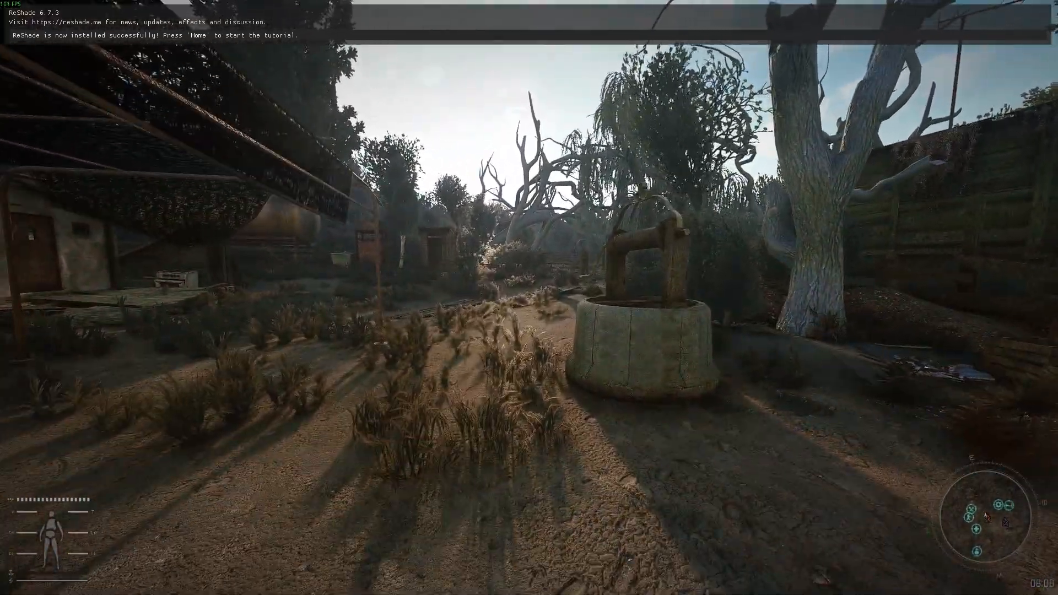
key("Home")
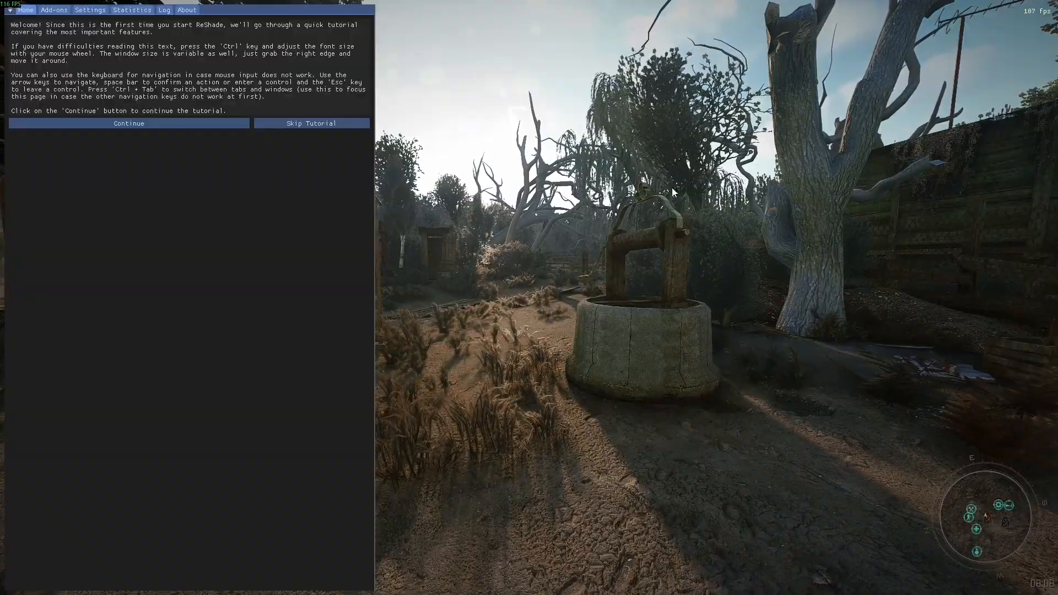
left_click(349, 125)
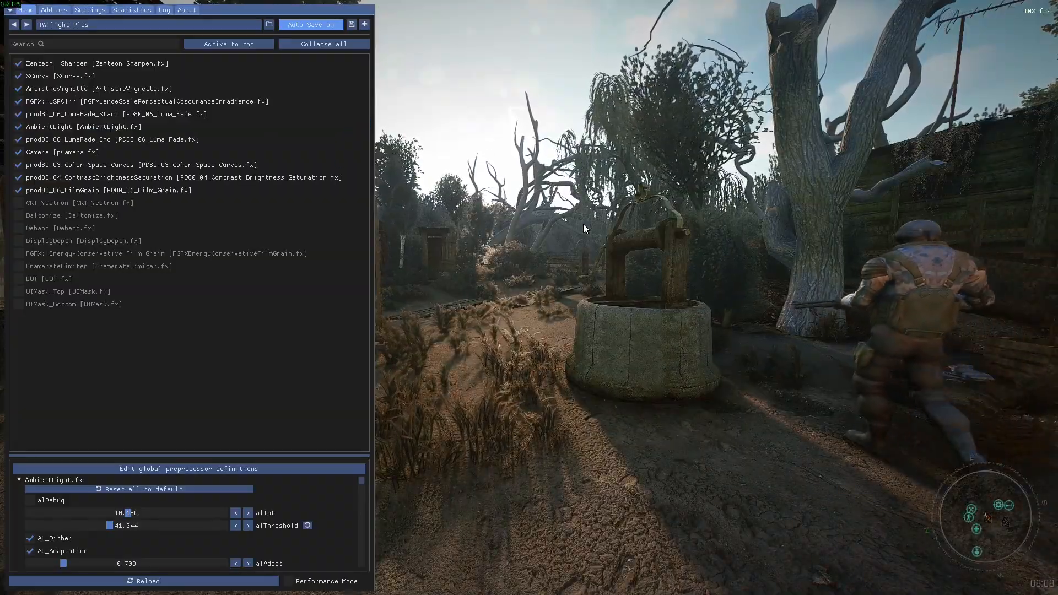
key("Home")
Walk through the camp and around the swamp bridge to examine lighting, foliage and water with the new shaders and LUT.
key("w")
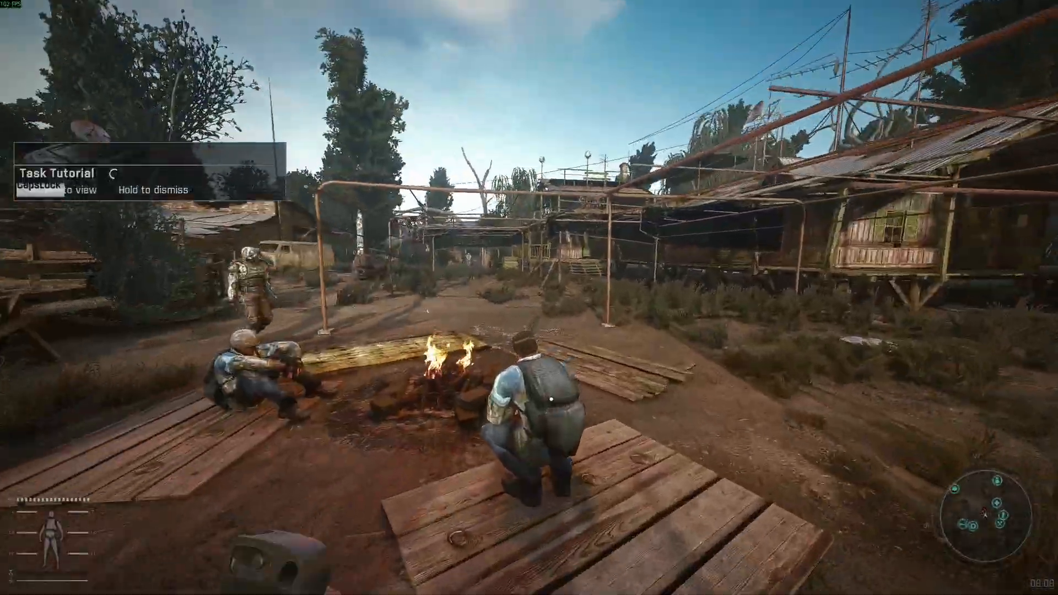
key("1")
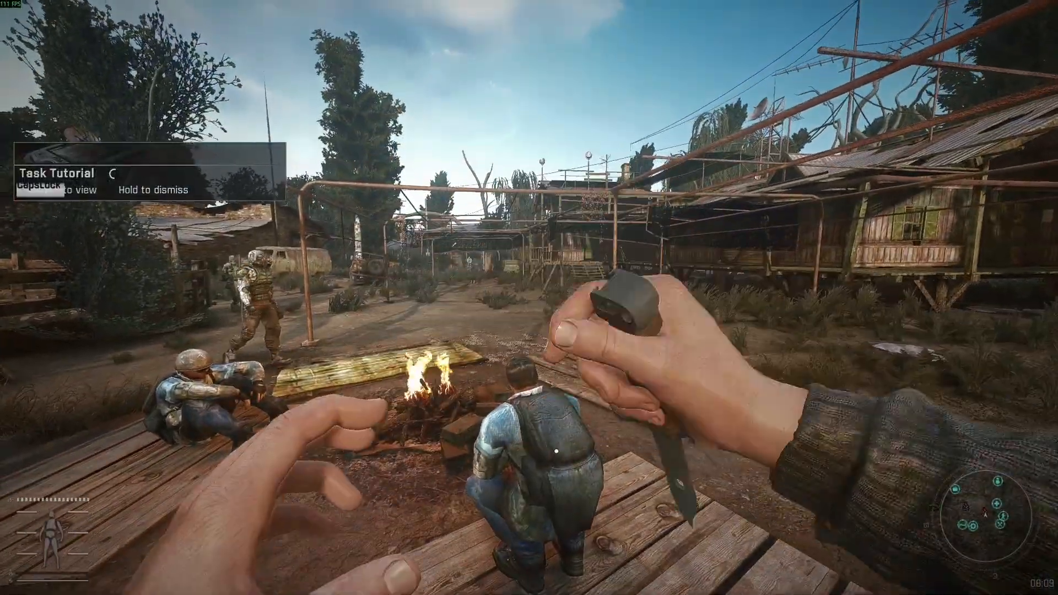
key("1")
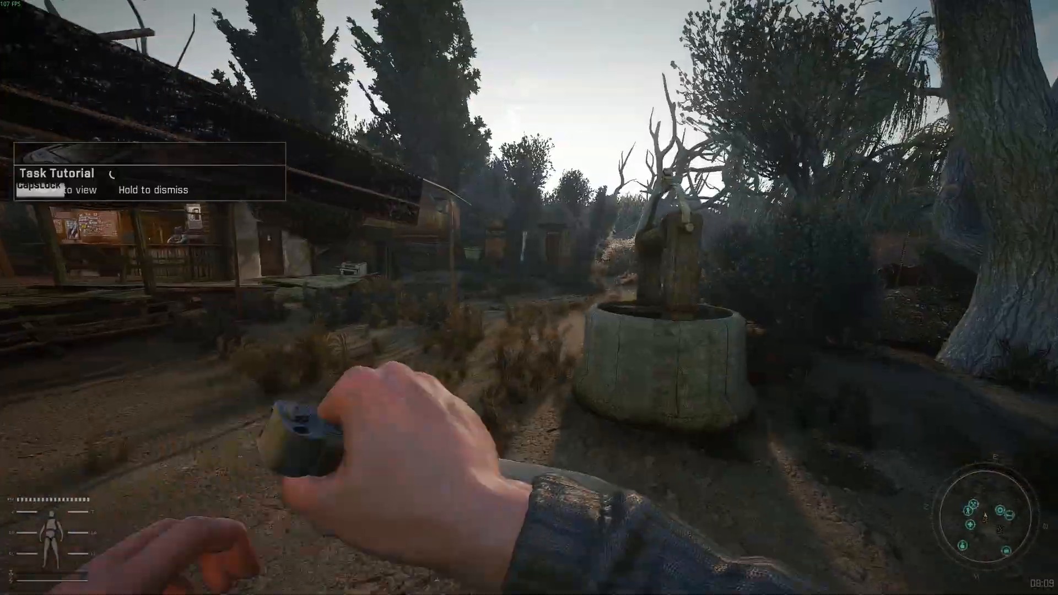
key("w")
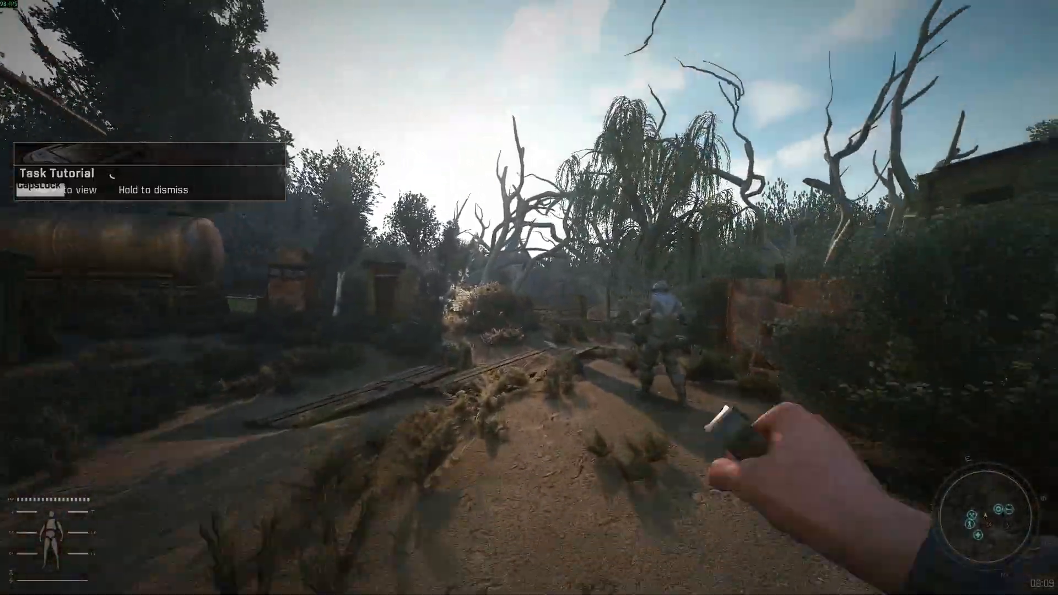
key("w")
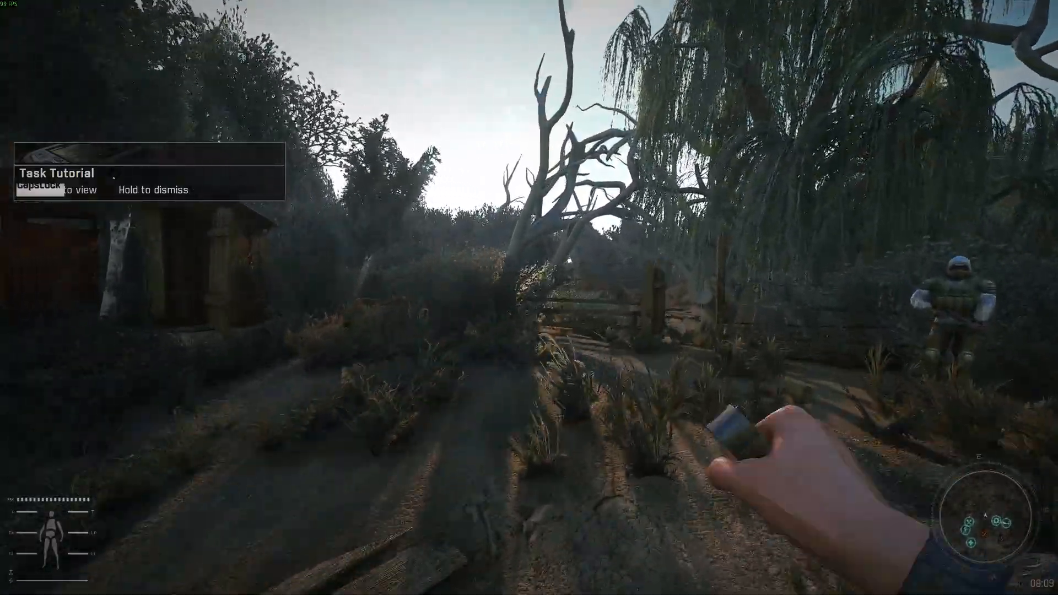
key("Caps_Lock")
key("w")
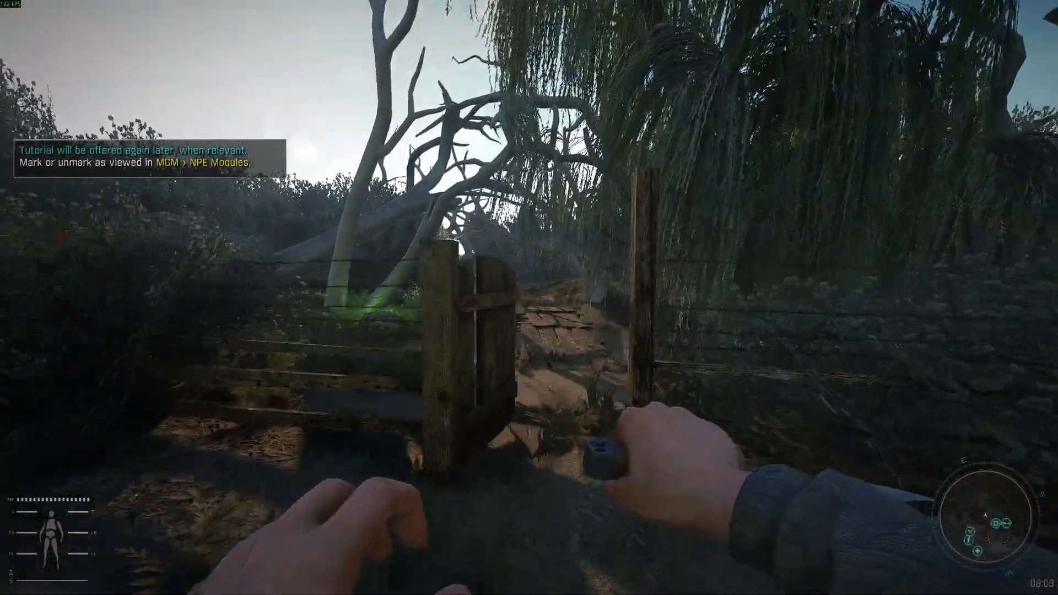
key("w")
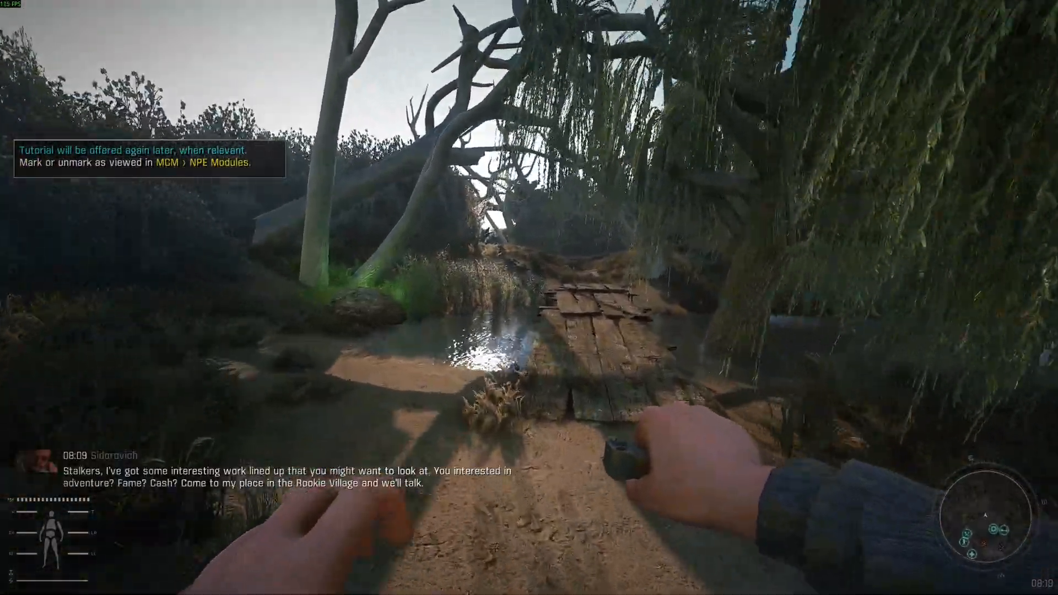
key("w")
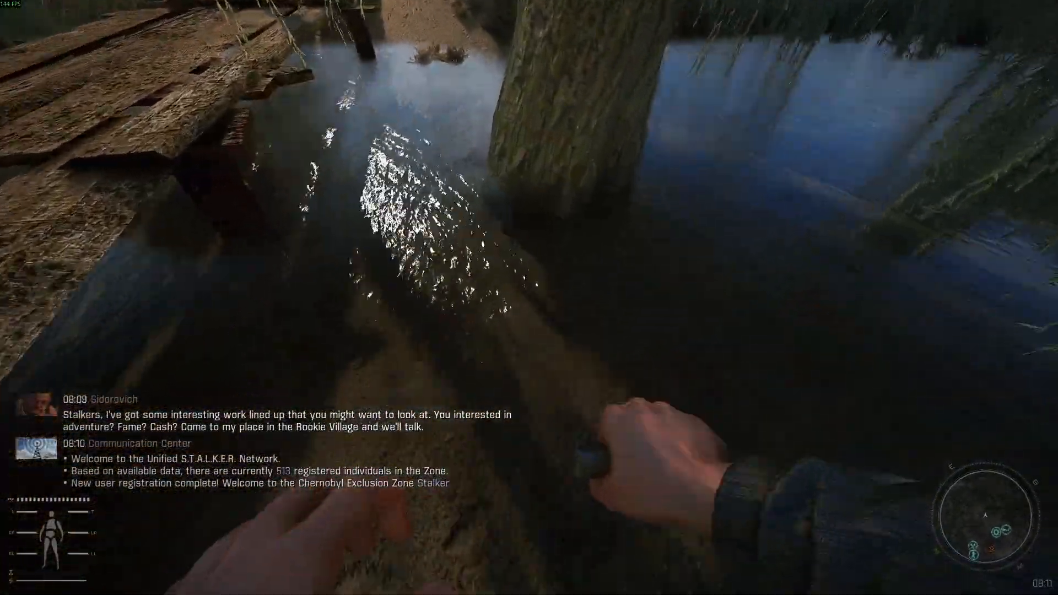
key("w")
key("w")
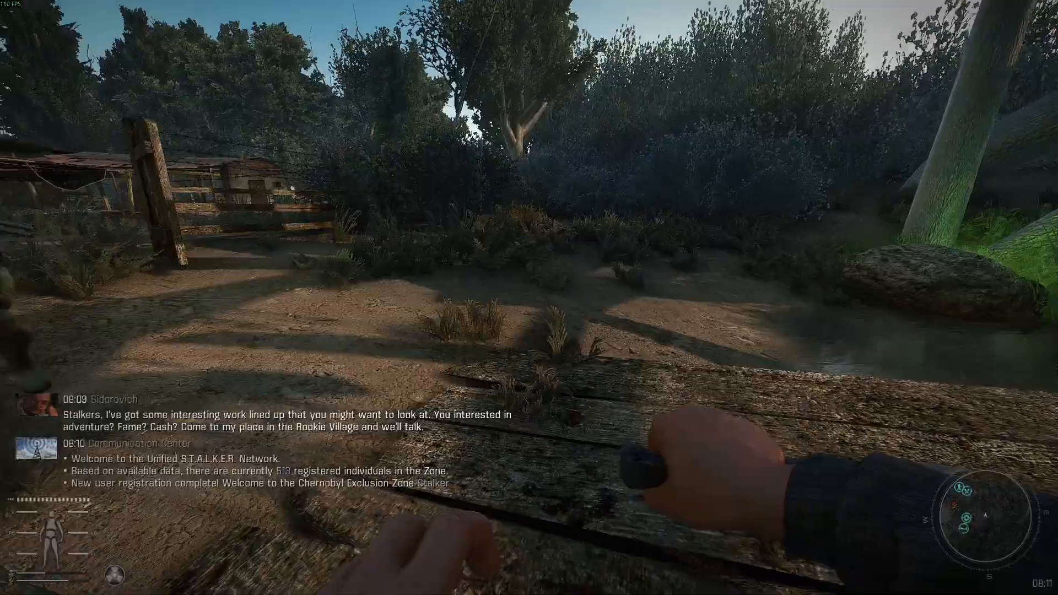
key("w")
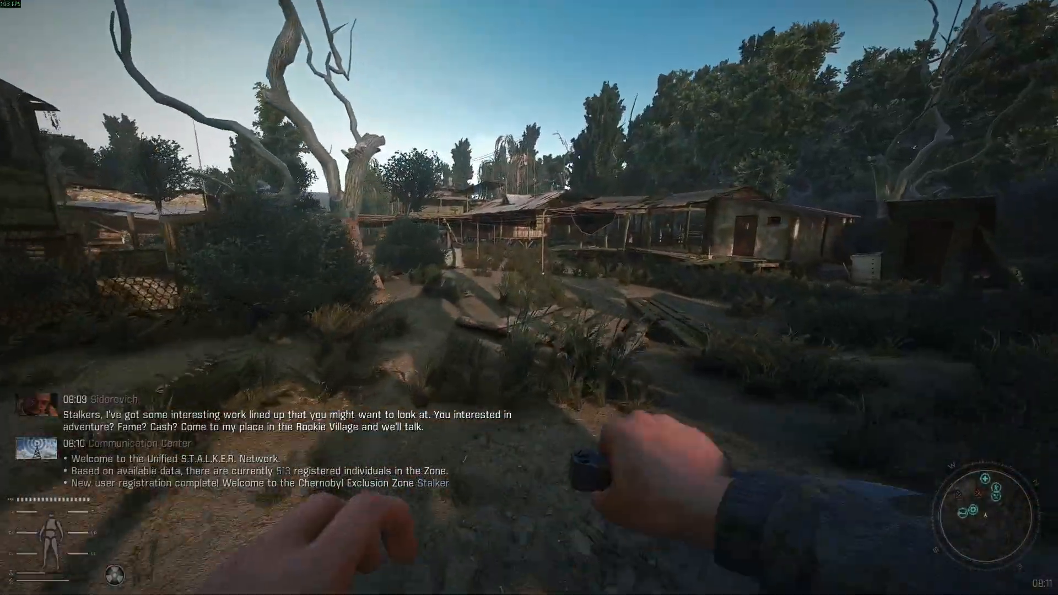
key("w")
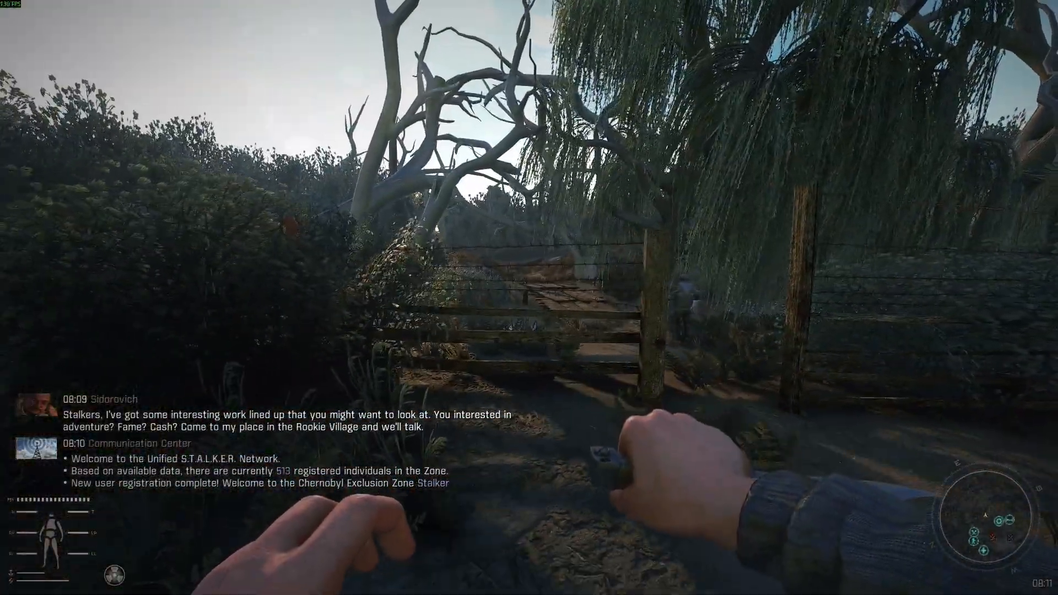
key("w")
Pause the game and open the SSS Settings in the Mod Configuration Menu.
key("Escape")
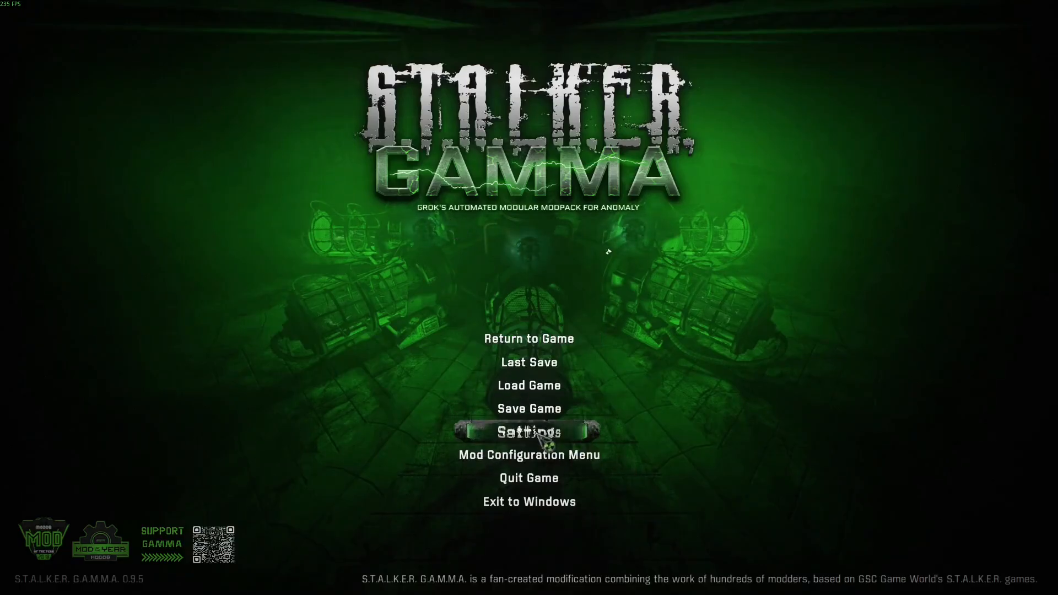
left_click(546, 455)
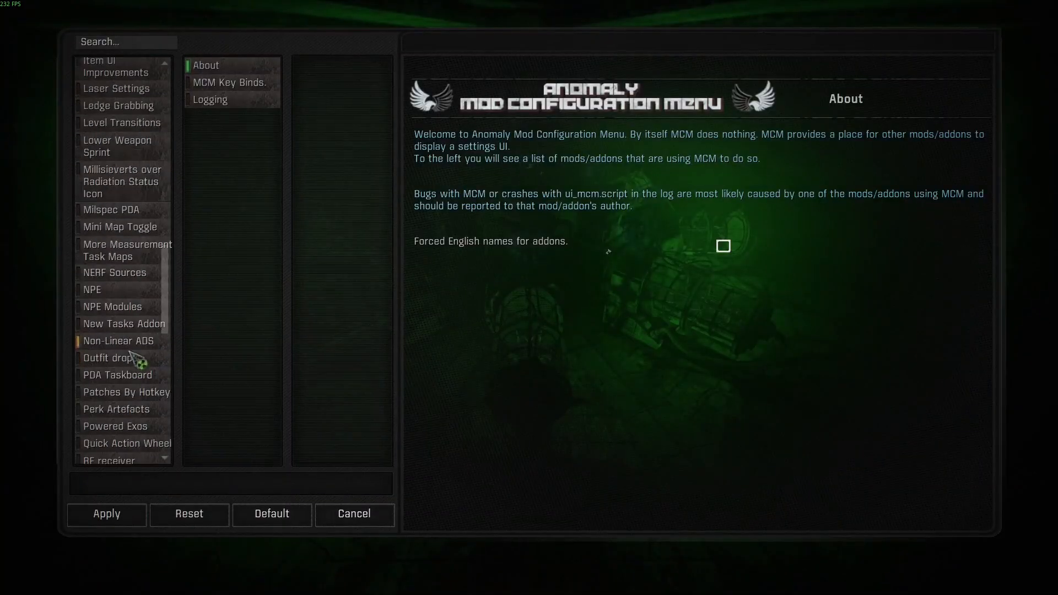
scroll(132, 358, "down", 10)
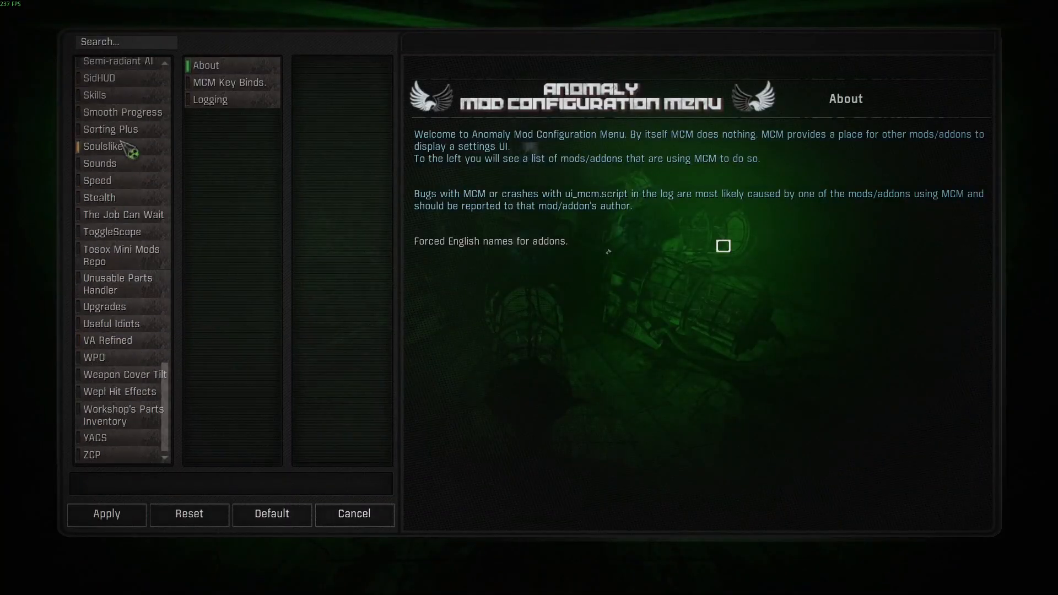
scroll(135, 232, "up", 5)
left_click(132, 193)
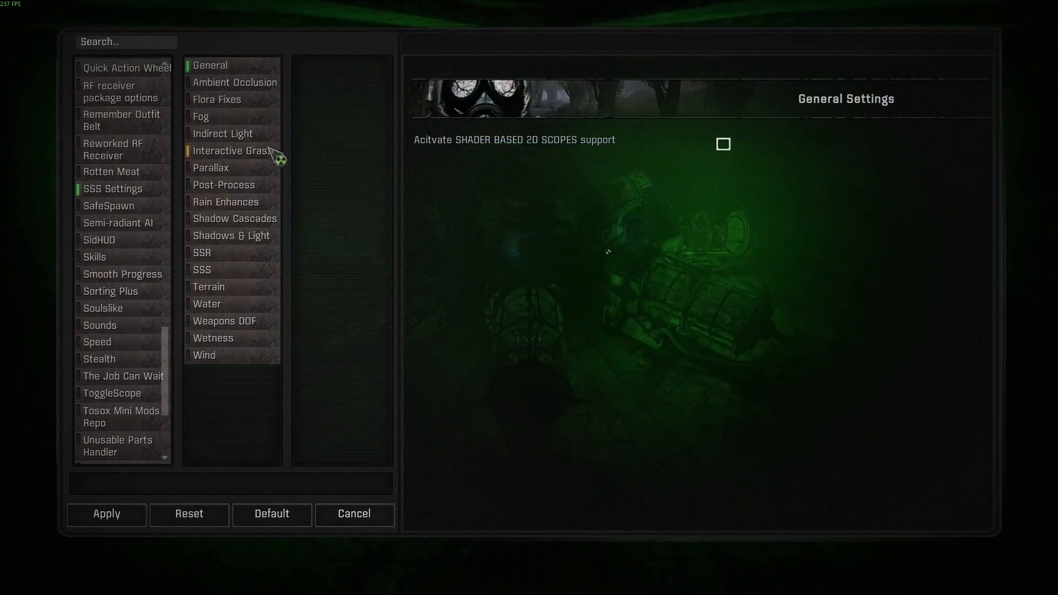
Restore the default values for the Ambient Occlusion, Flora Fixes and Fog pages of the SSS Settings.
left_click(233, 83)
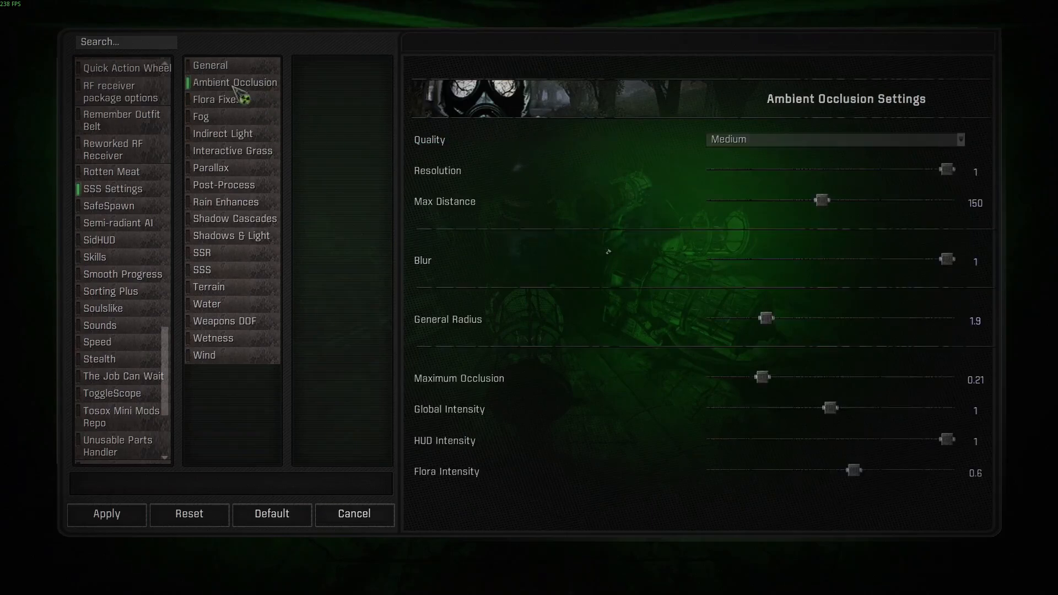
left_click(291, 511)
left_click(224, 102)
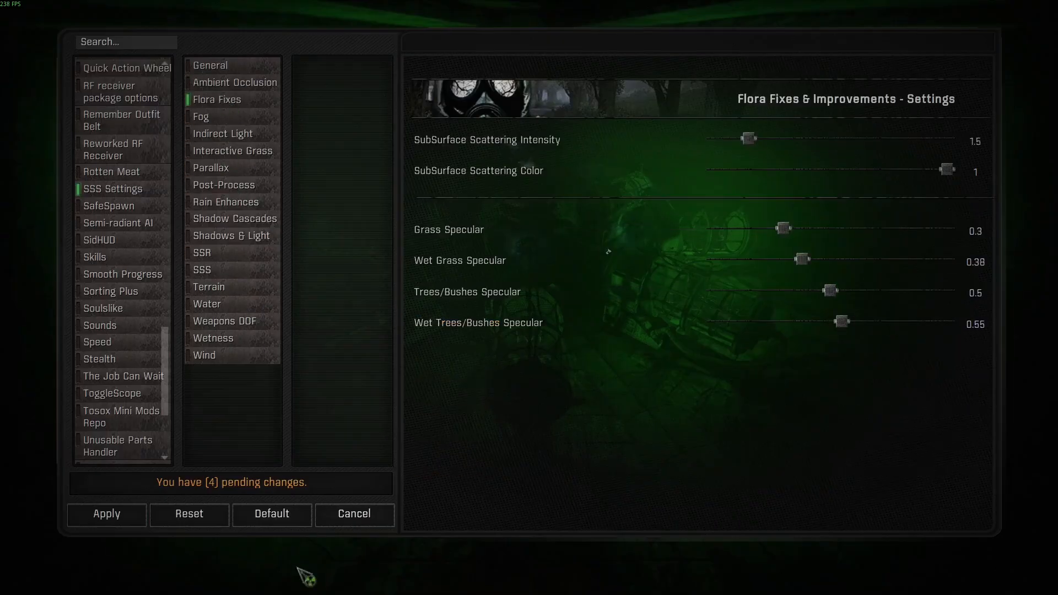
left_click(292, 515)
left_click(239, 119)
left_click(303, 518)
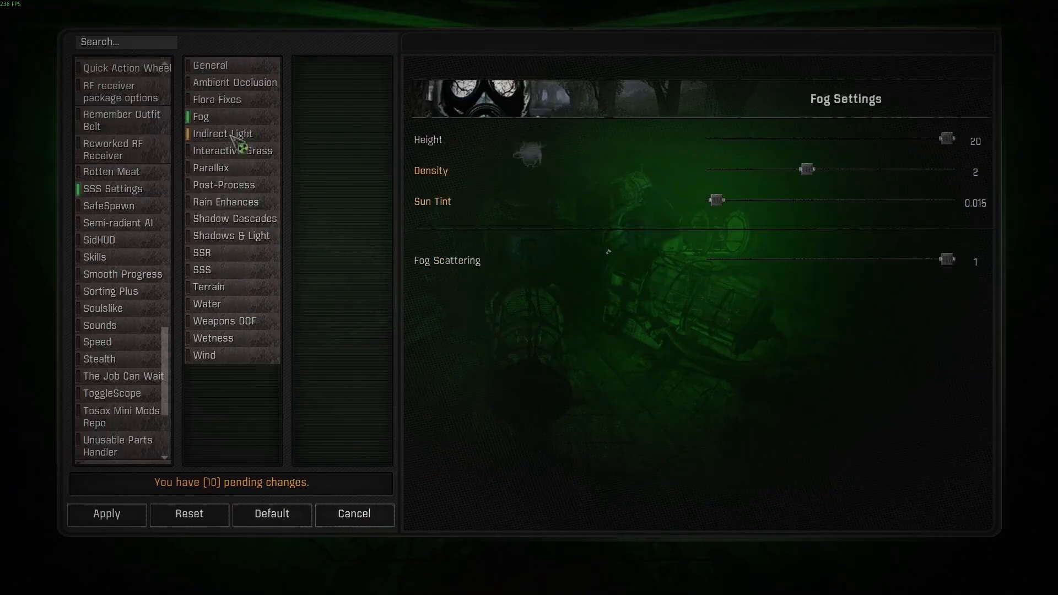
Restore the default values for the Indirect Light, Interactive Grass, Parallax and Post-Process pages.
left_click(238, 137)
left_click(287, 514)
left_click(243, 152)
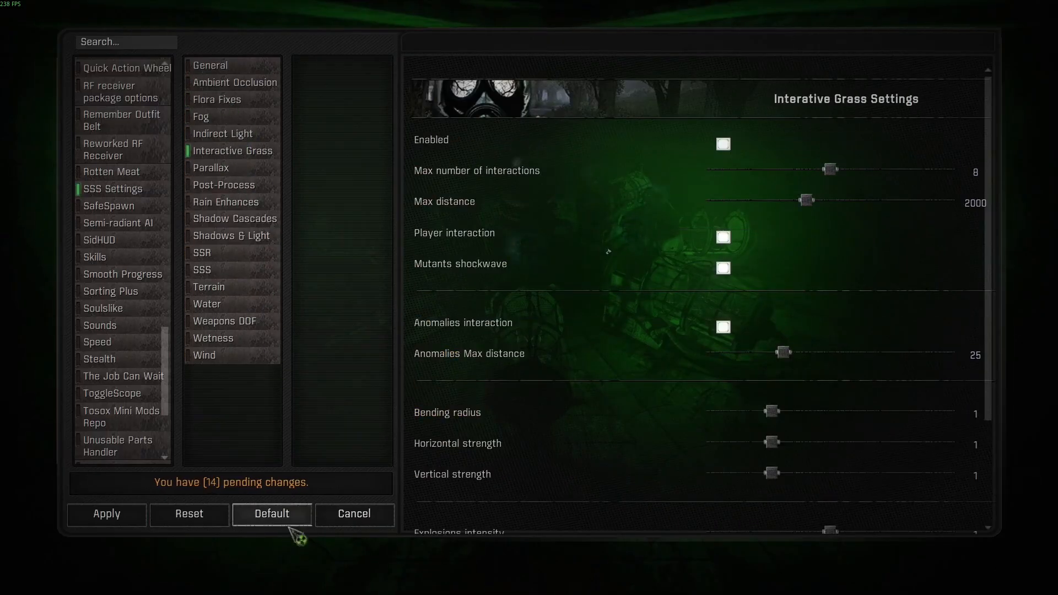
left_click(216, 169)
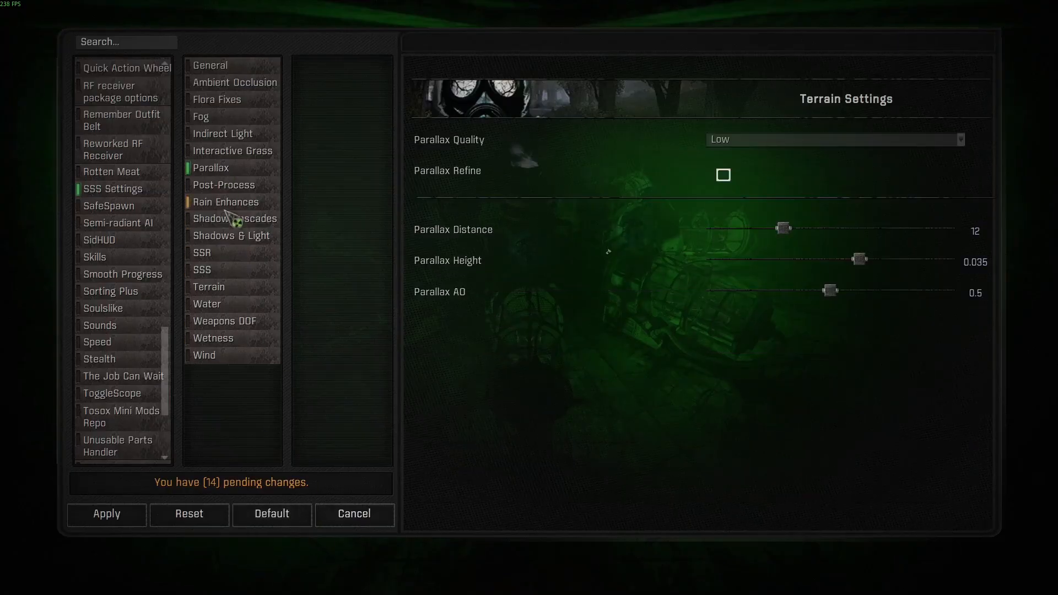
left_click(226, 185)
left_click(297, 518)
Restore the default values for the Rain Enhances, Shadow Cascades and Shadows & Light pages.
left_click(251, 203)
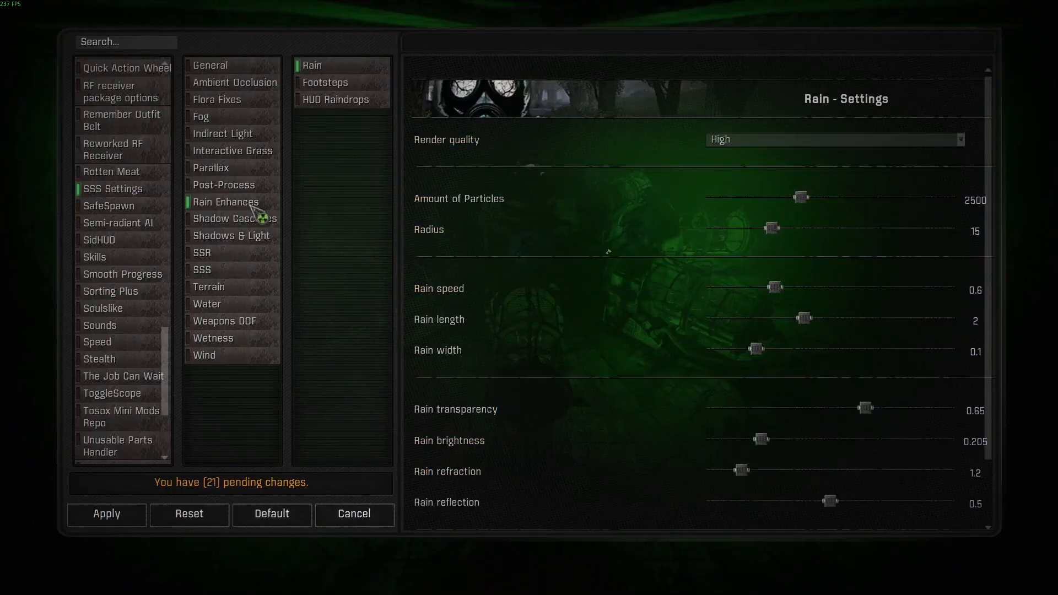
left_click(272, 515)
left_click(229, 220)
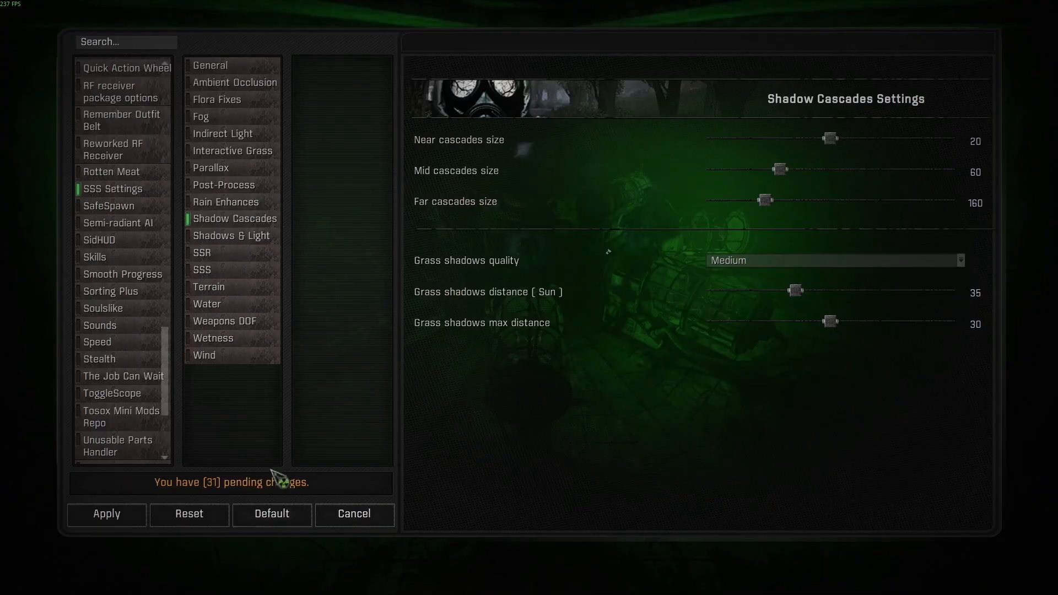
left_click(231, 236)
left_click(301, 515)
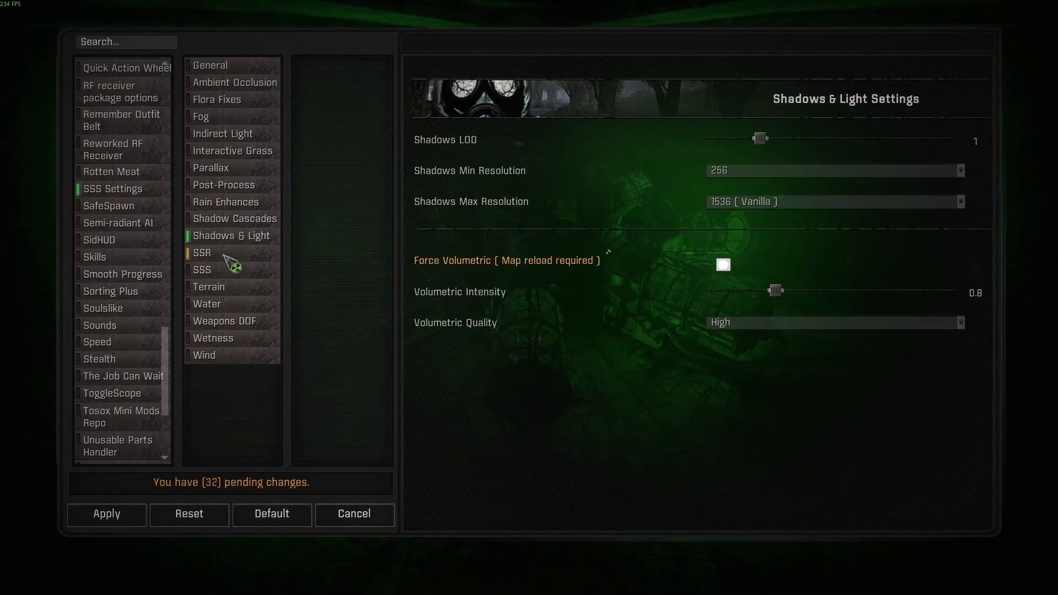
Restore the default values for the SSR, SSS, Terrain and Water pages.
left_click(224, 253)
left_click(289, 518)
left_click(240, 272)
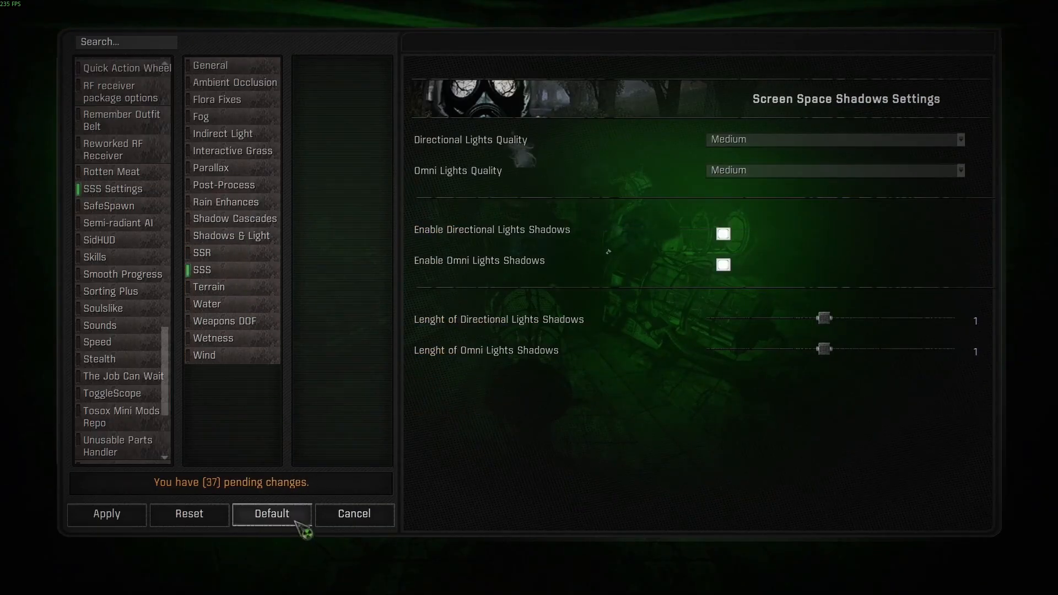
left_click(234, 287)
left_click(243, 305)
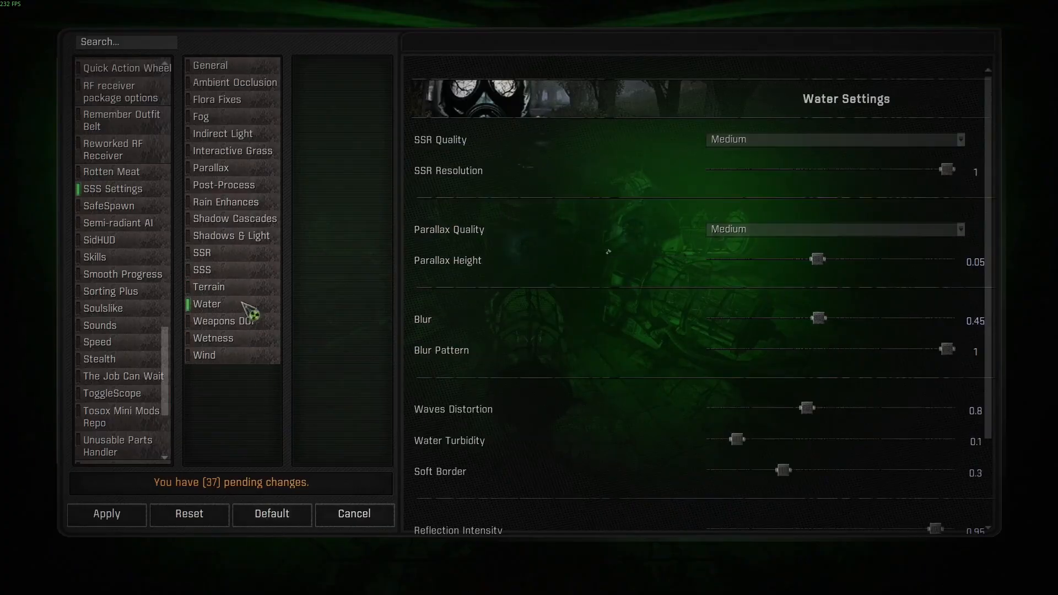
scroll(498, 276, "down", 2)
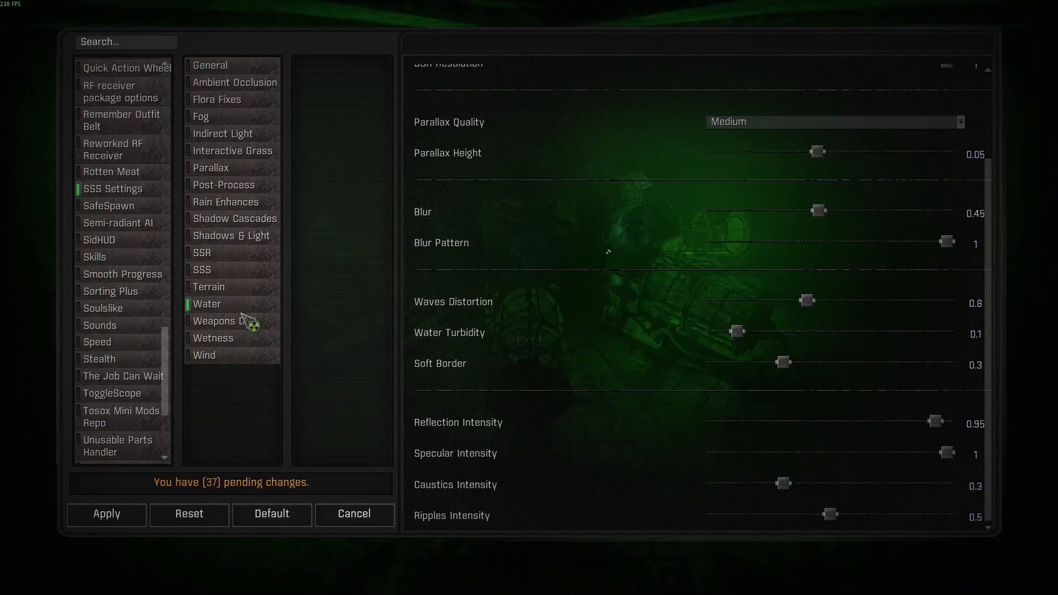
left_click(272, 514)
Restore the default Weapons DOF settings, including its aiming blur, peripheral blur and reload, PDA and inventory options.
left_click(243, 321)
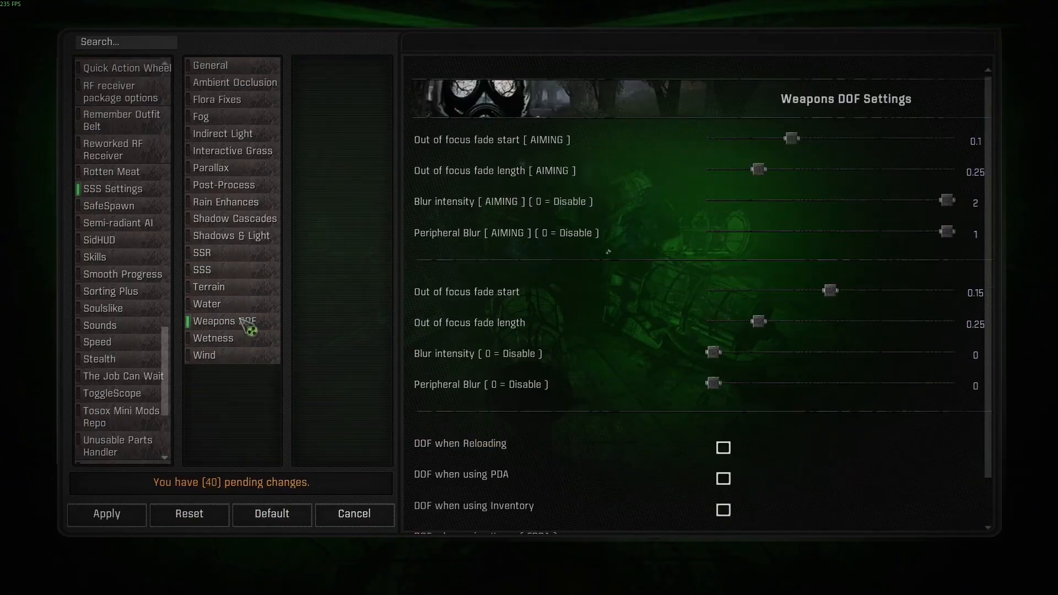
left_click(274, 513)
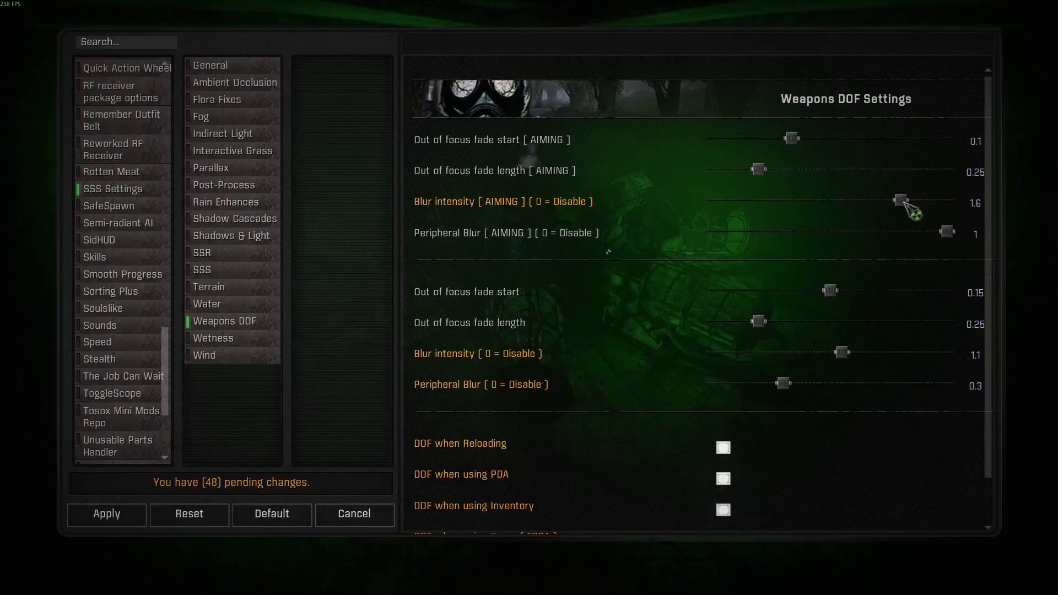
left_click(205, 495)
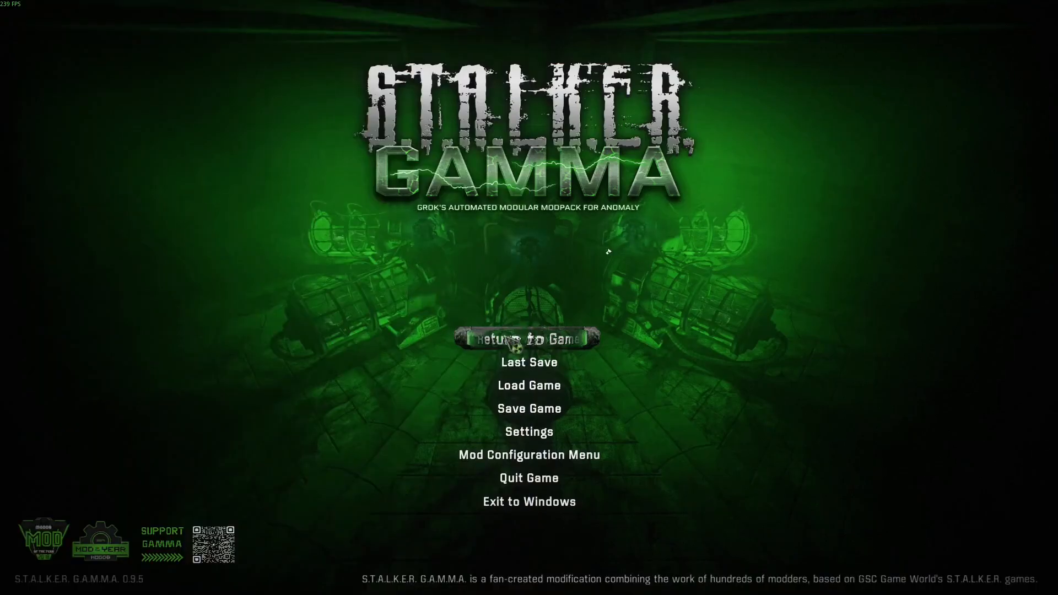
Return to the game and walk around the camp to examine lighting, foliage and depth of field with the default shader settings.
left_click(515, 341)
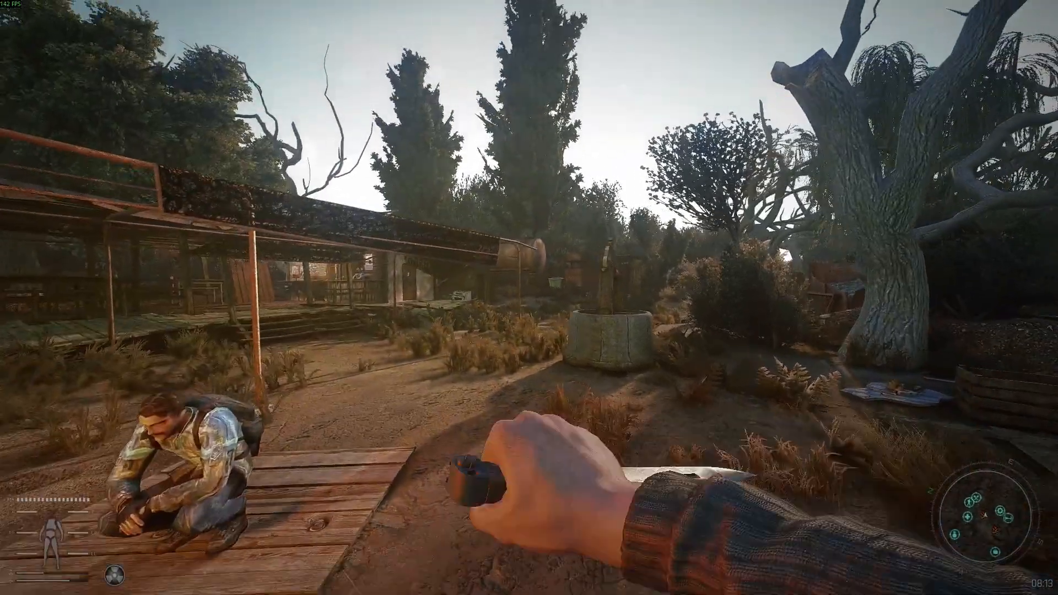
key("w")
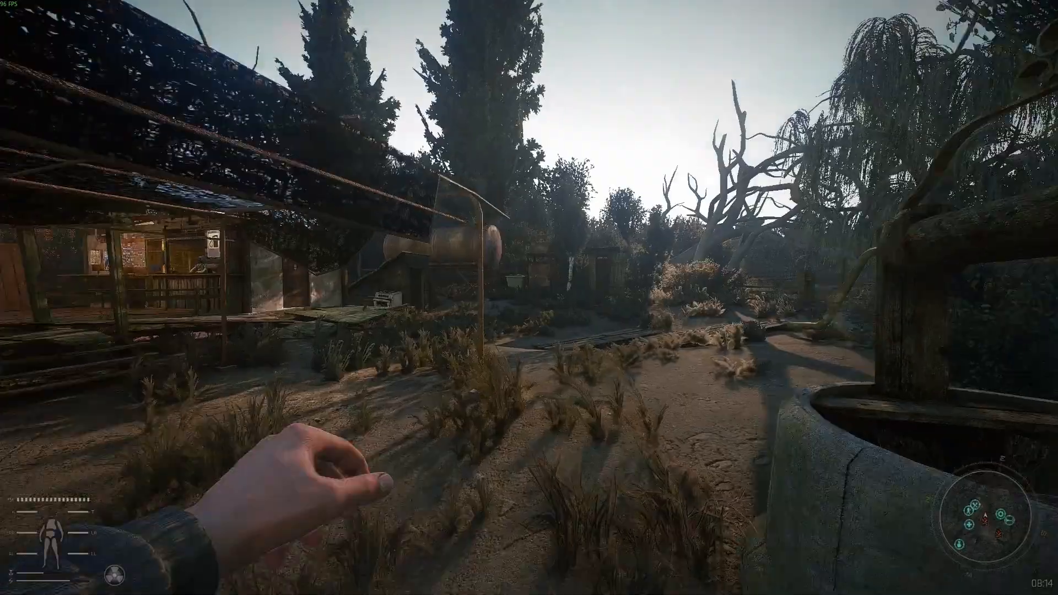
key("w")
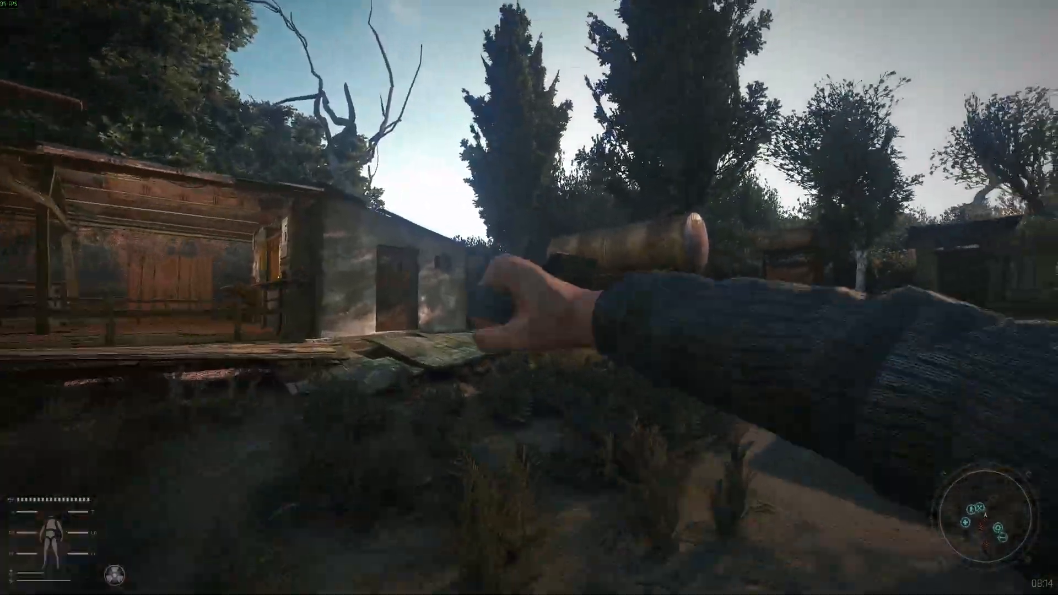
key("w")
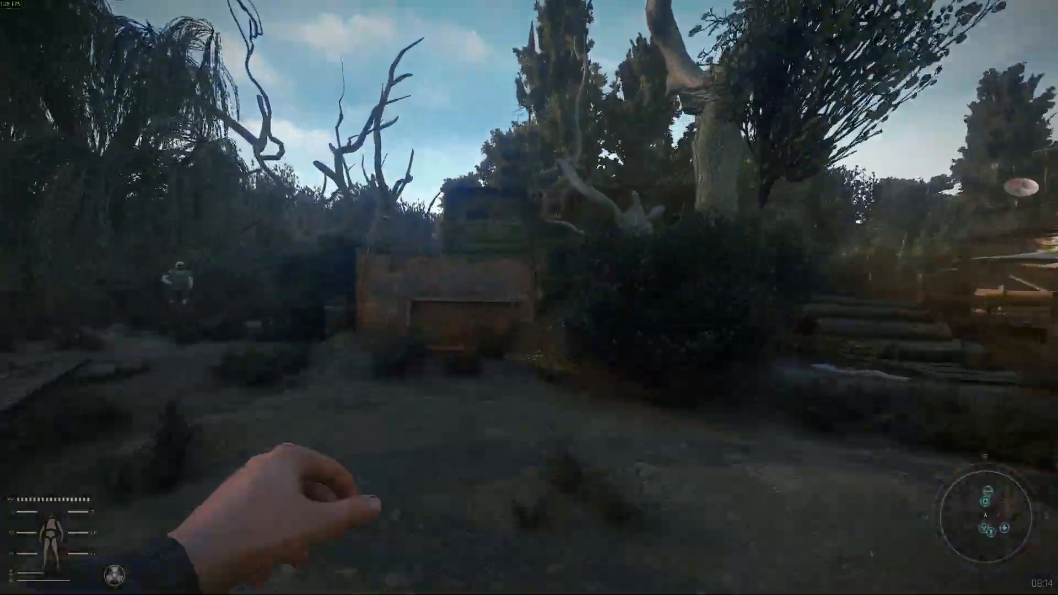
key("w")
key("space")
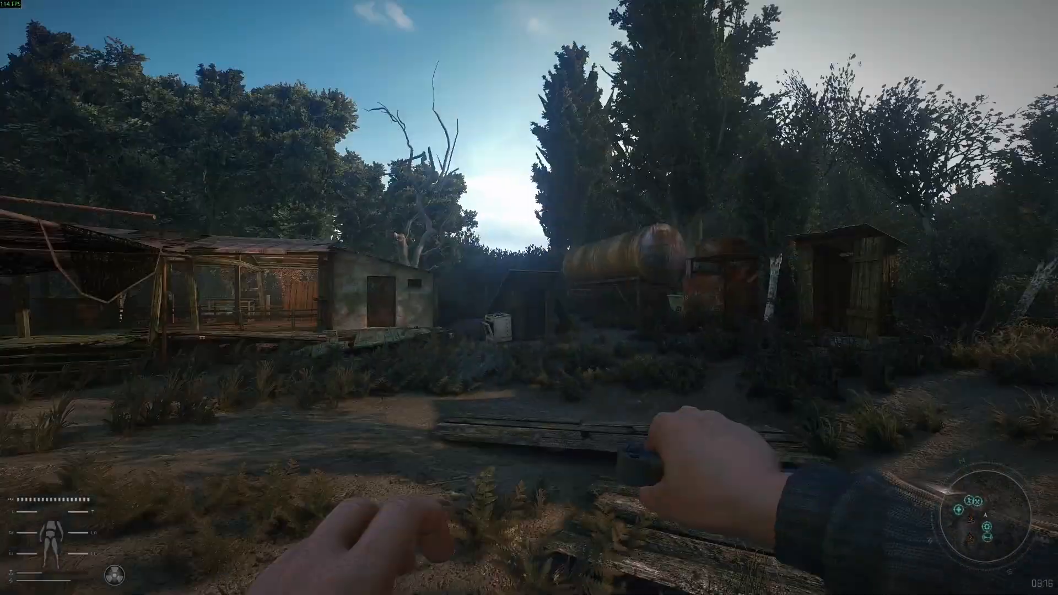
key("w")
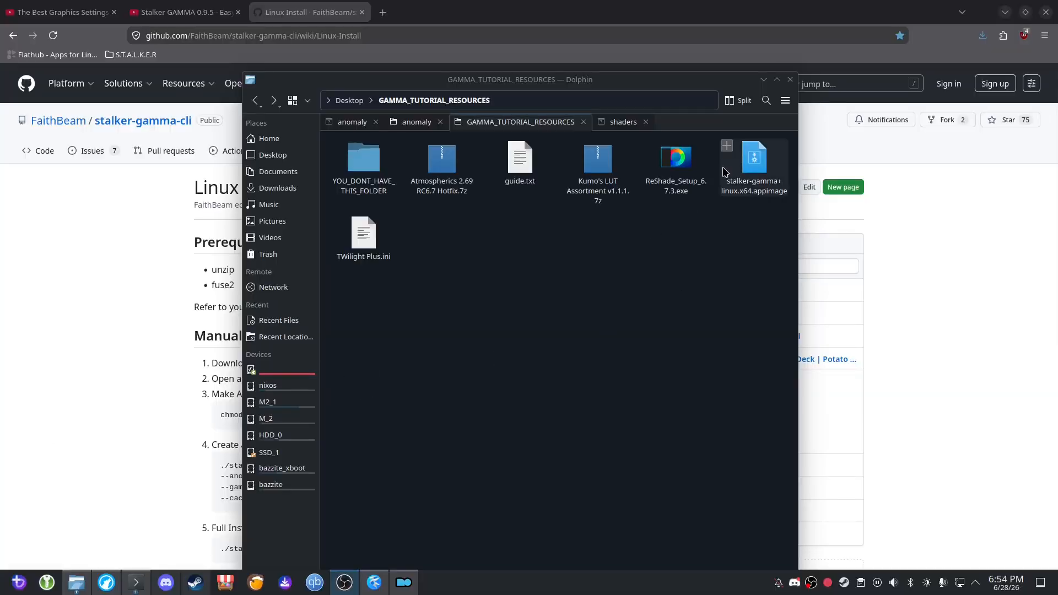
Switch to the browser's stalker-gamma-cli wiki and highlight the Linux Install heading and its prerequisites.
left_click(890, 312)
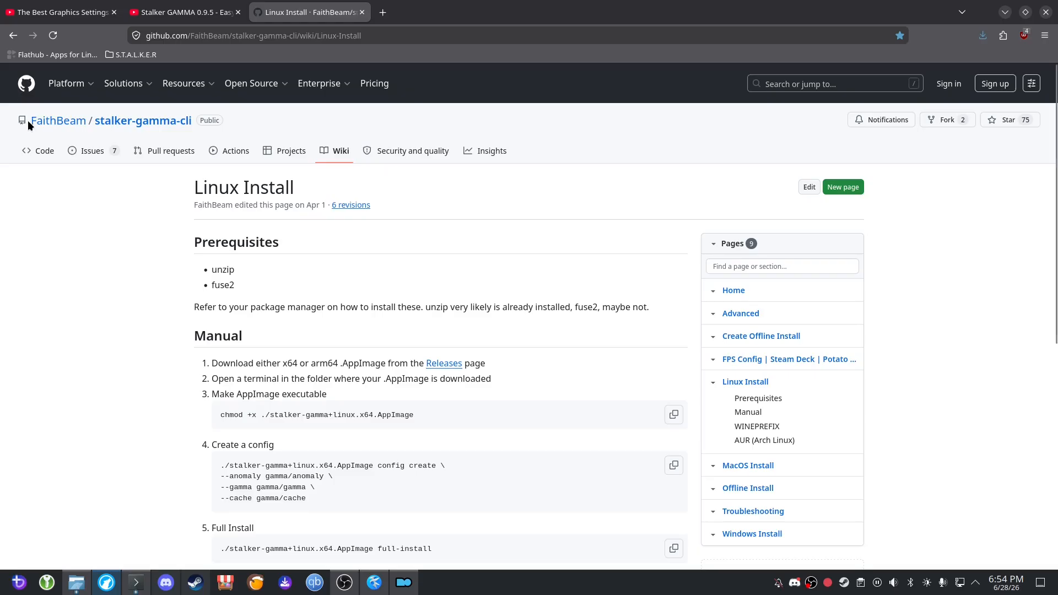
mouse_move(62, 124)
mouse_move(325, 208)
left_mouse_down()
mouse_move(181, 194)
mouse_move(324, 208)
left_mouse_up()
left_click_drag(183, 186, 669, 313)
left_click(190, 188)
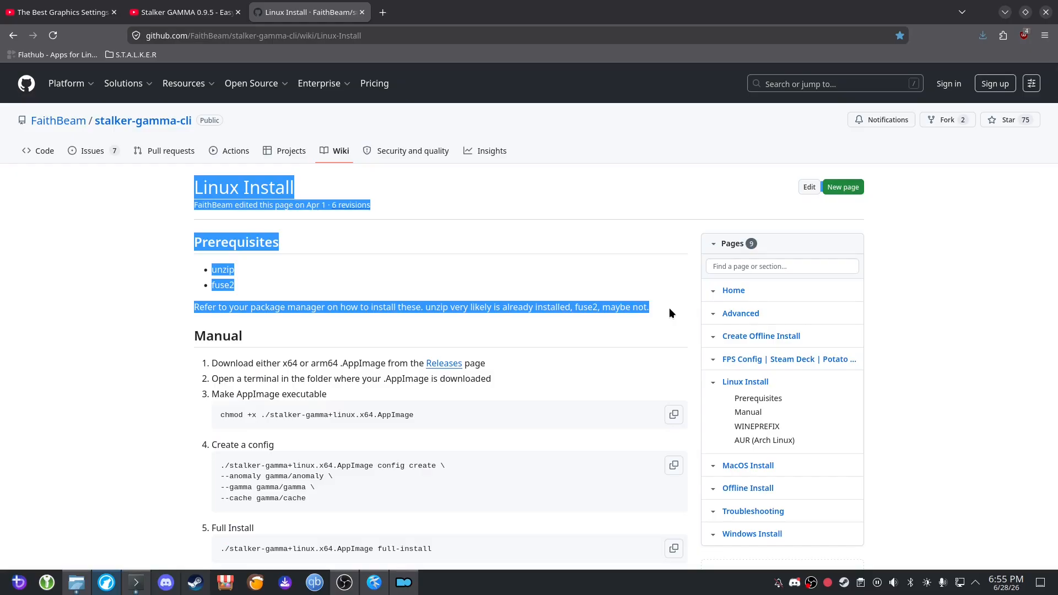
Switch to Discord and look through the announcements and channel list of the Nix/NixOS (unofficial) server.
key("alt+Tab")
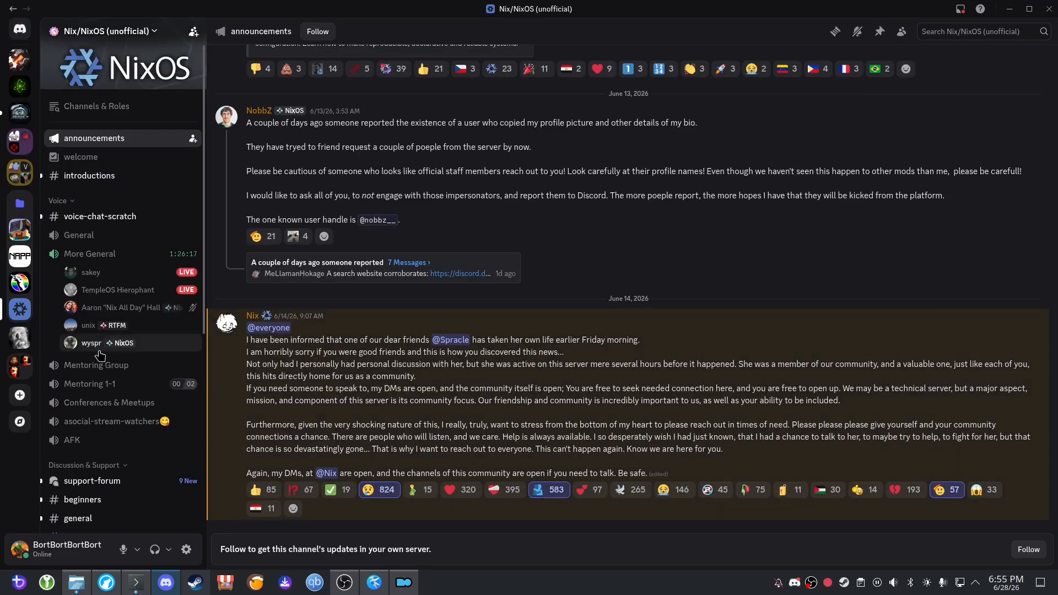
scroll(118, 349, "down", 6)
scroll(123, 350, "up", 6)
scroll(487, 359, "up", 3)
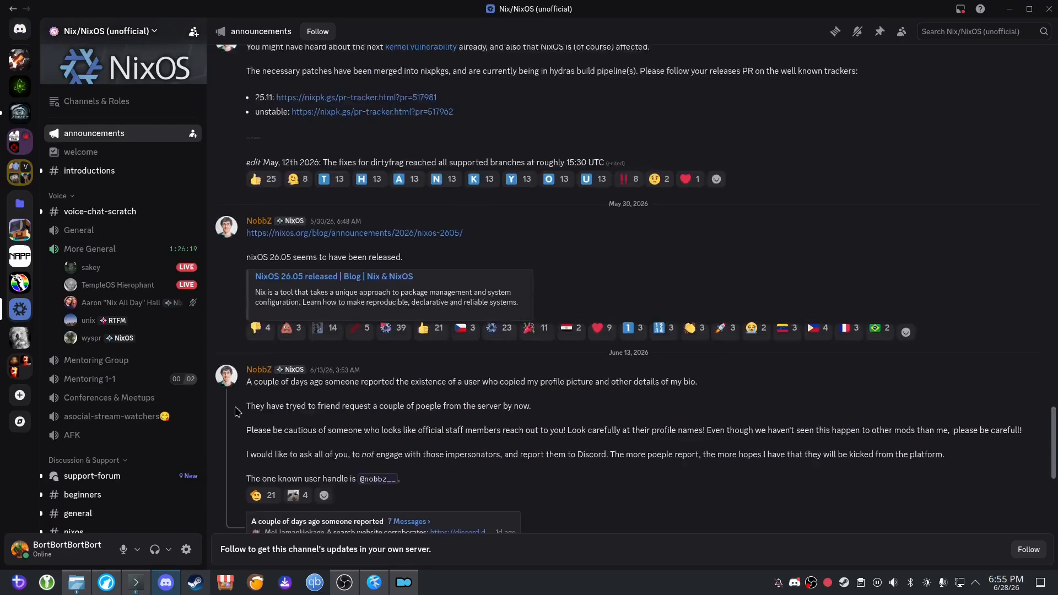
scroll(487, 359, "down", 3)
scroll(135, 342, "down", 6)
scroll(135, 341, "up", 4)
scroll(135, 342, "up", 2)
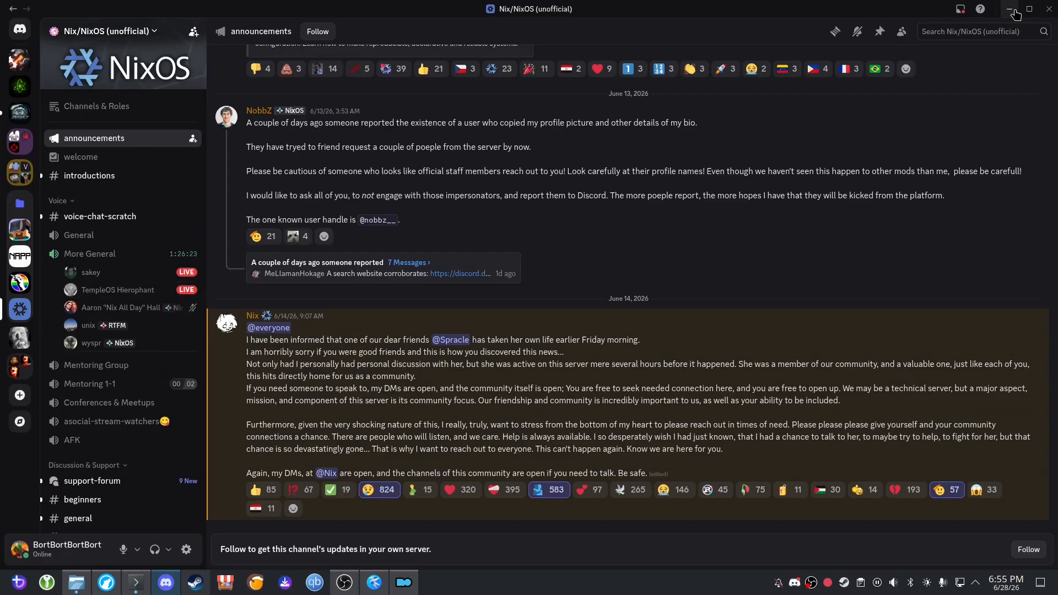
Look through the channel list of the CLIKRAD GROUP server, including its GAMMA guide channels, and minimize Discord.
left_click(21, 72)
scroll(156, 357, "down", 5)
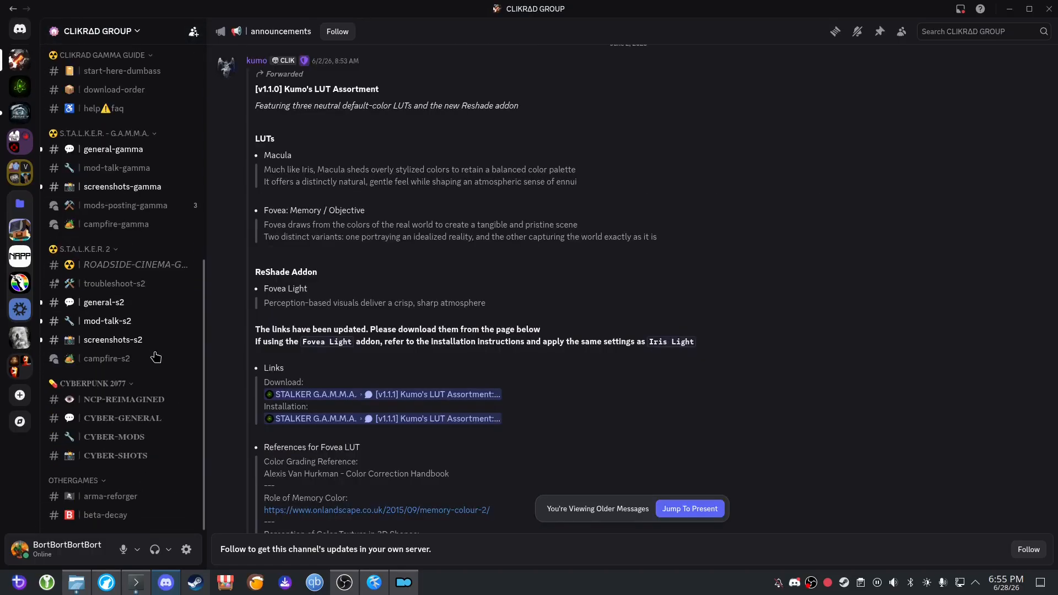
scroll(156, 357, "up", 8)
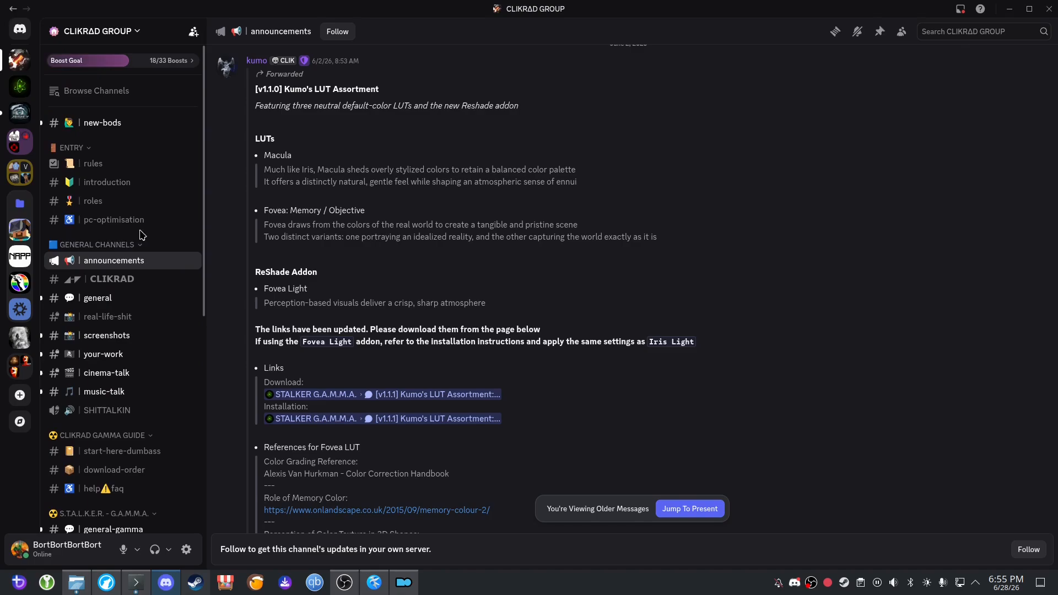
left_click(1009, 9)
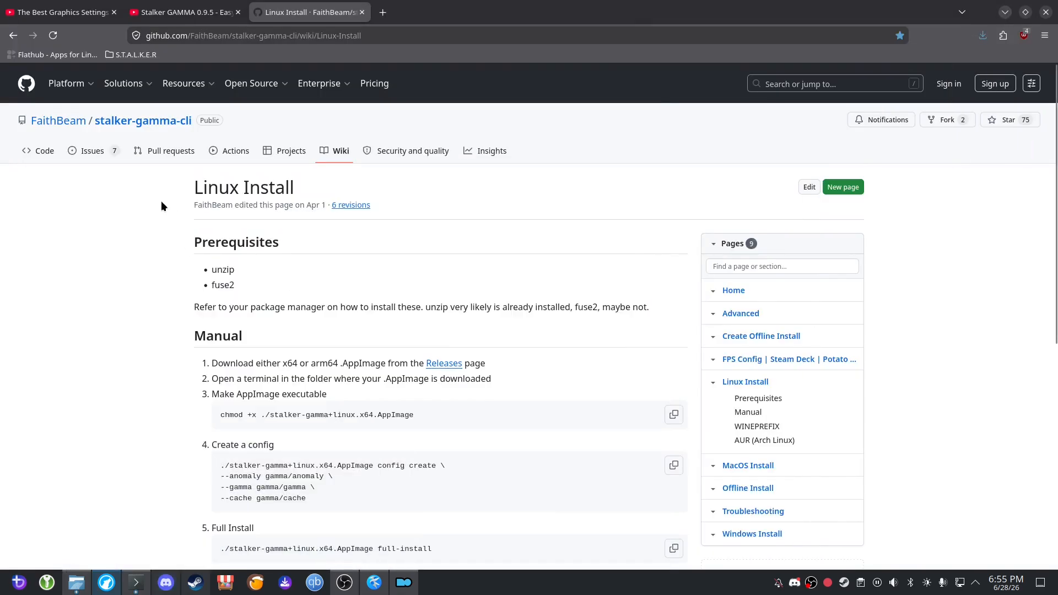
Review the unzip and fuse2 prerequisites on the Linux Install page, highlighting the passage and clearing the selection.
left_click_drag(183, 183, 650, 310)
left_click(664, 310)
left_click_drag(183, 188, 107, 179)
left_click(660, 308)
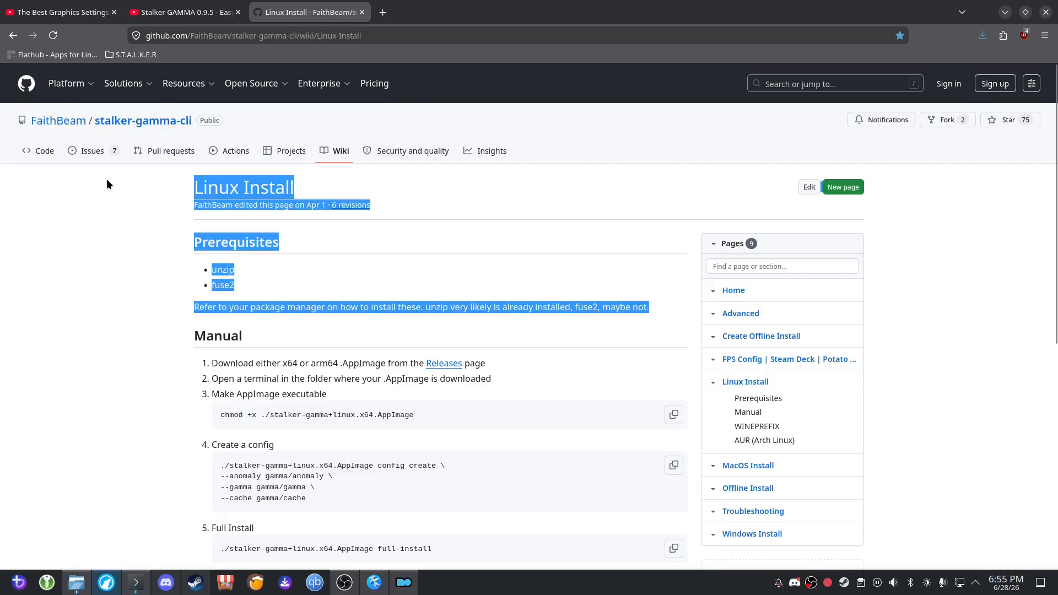
left_click(149, 189)
left_click_drag(194, 187, 668, 311)
left_click(670, 312)
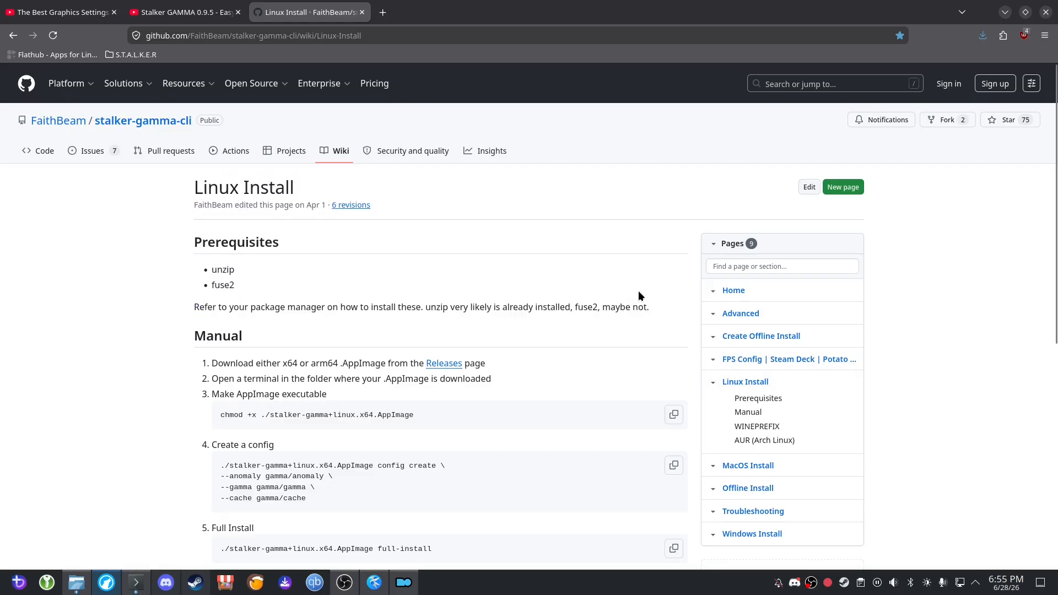